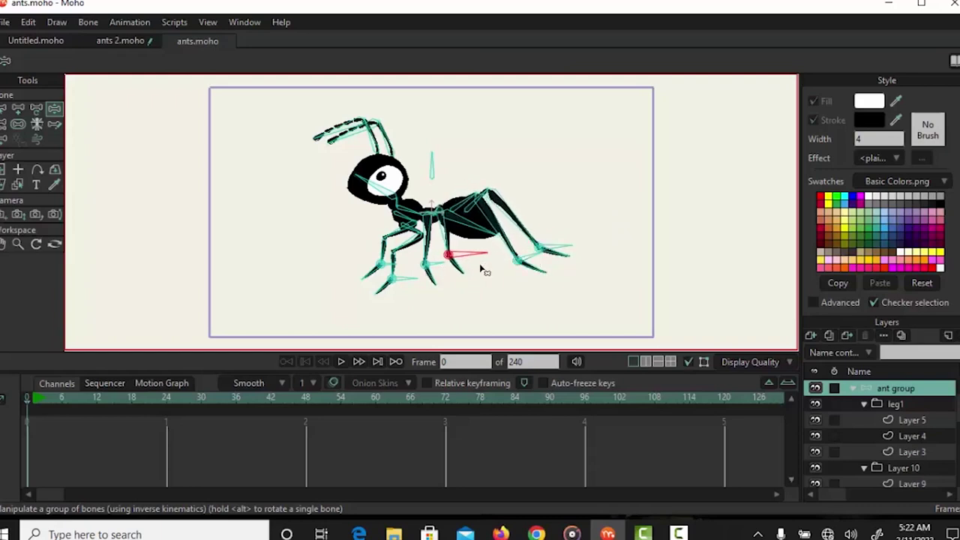
pyautogui.moveTo(383, 266); pyautogui.dragTo(369, 261)
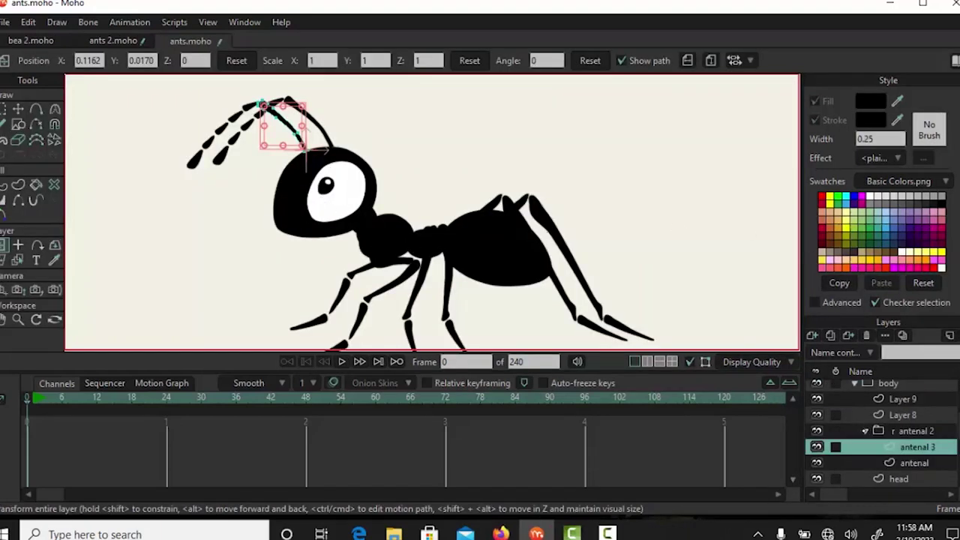
# Select the ant's head, eye, pupil and antenna shapes one after another to examine which layer holds each part.
pyautogui.click(866, 431)
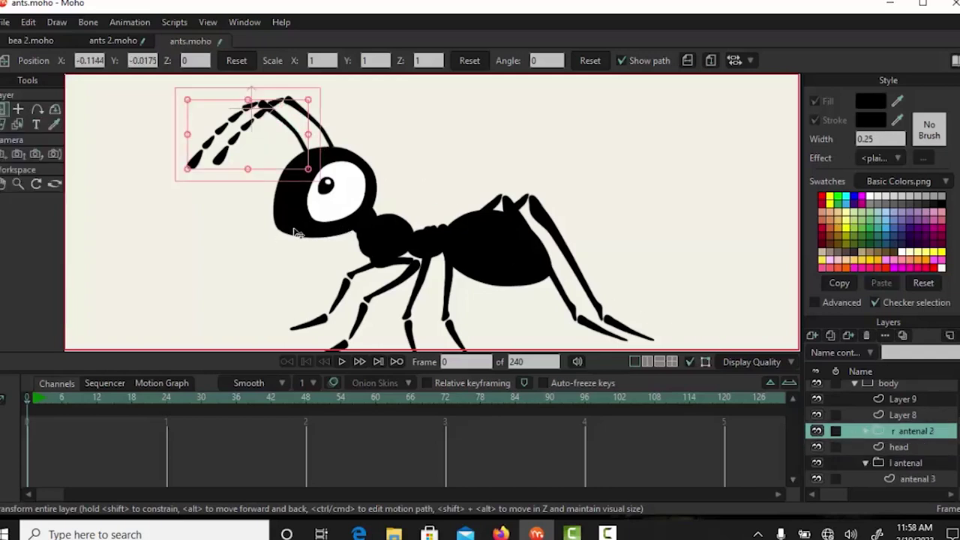
pyautogui.scroll(3, 298, 233)
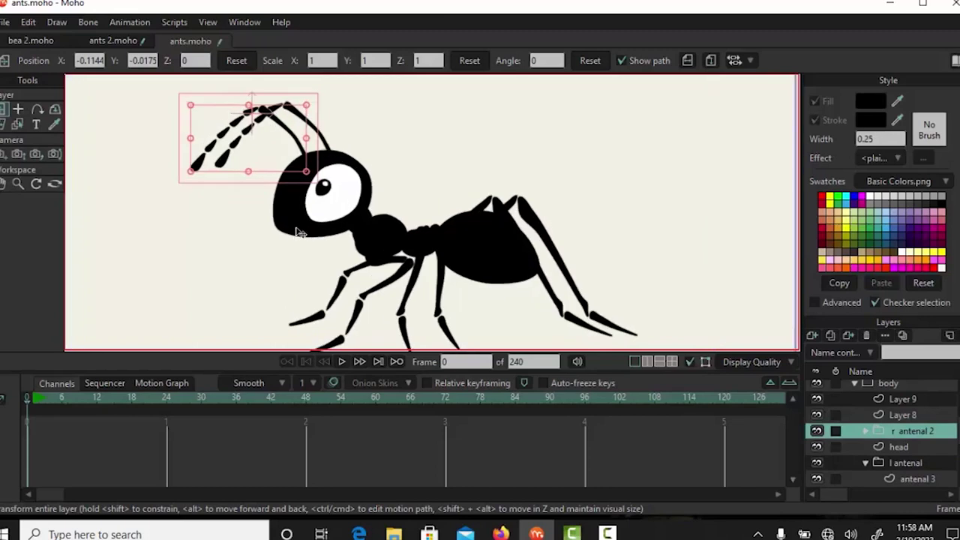
pyautogui.keyDown('alt'); pyautogui.click(298, 228); pyautogui.keyUp('alt')
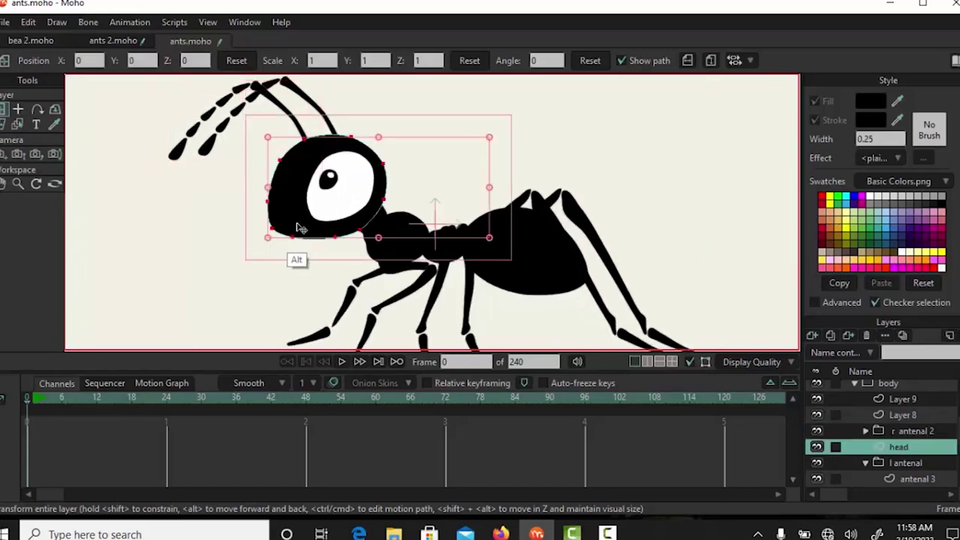
pyautogui.keyDown('alt'); pyautogui.click(339, 207); pyautogui.keyUp('alt')
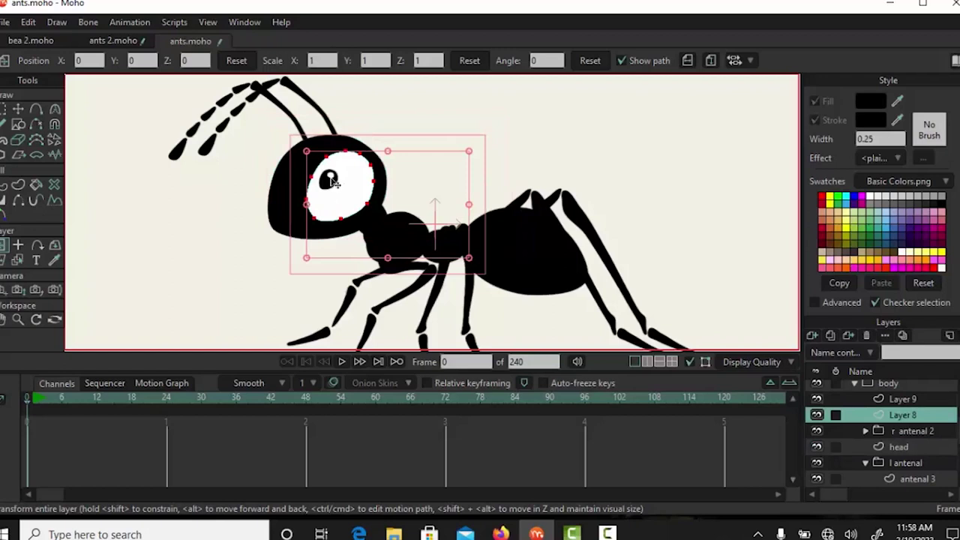
pyautogui.keyDown('alt'); pyautogui.click(330, 178); pyautogui.keyUp('alt')
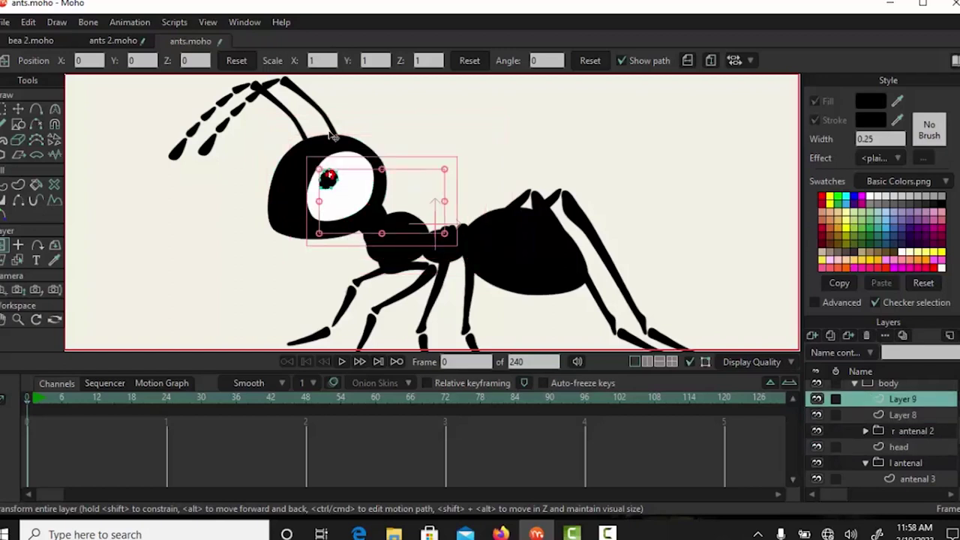
pyautogui.moveTo(393, 133); pyautogui.dragTo(385, 201)
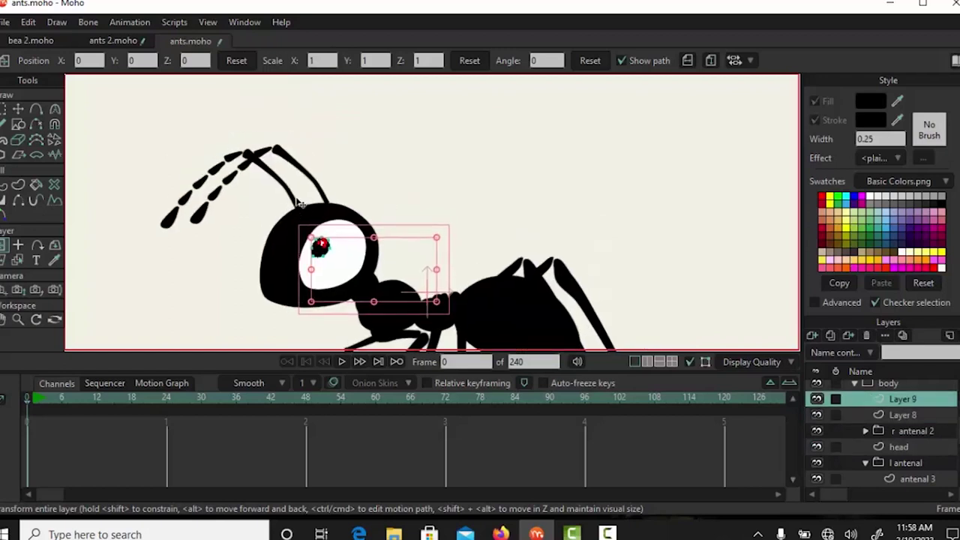
pyautogui.keyDown('alt'); pyautogui.click(302, 205); pyautogui.keyUp('alt')
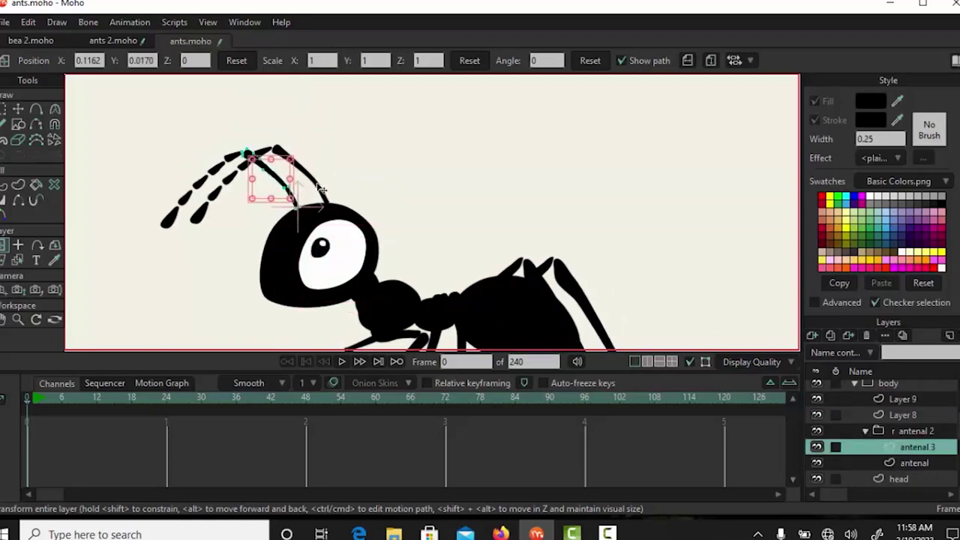
pyautogui.keyDown('alt'); pyautogui.click(321, 190); pyautogui.keyUp('alt')
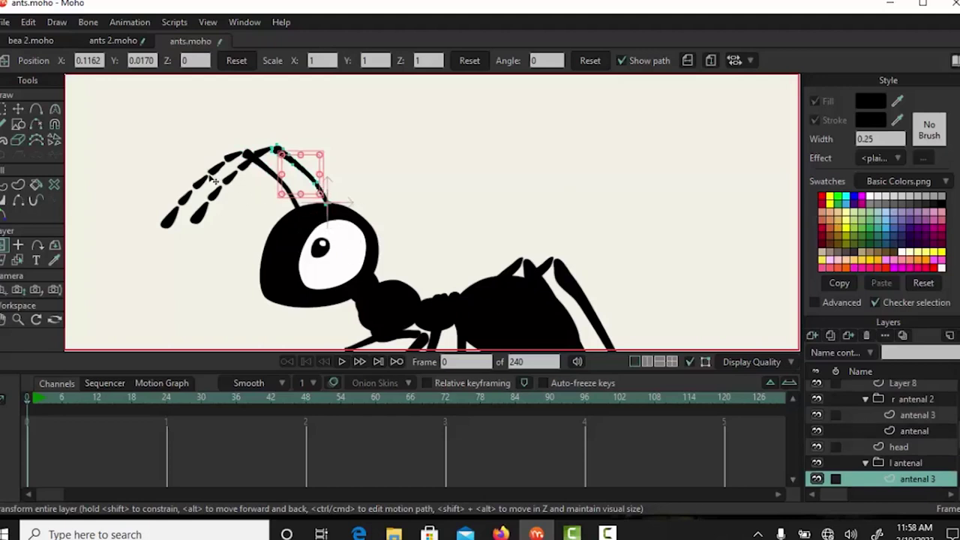
pyautogui.keyDown('alt'); pyautogui.click(208, 212); pyautogui.keyUp('alt')
pyautogui.keyDown('alt'); pyautogui.click(213, 209); pyautogui.keyUp('alt')
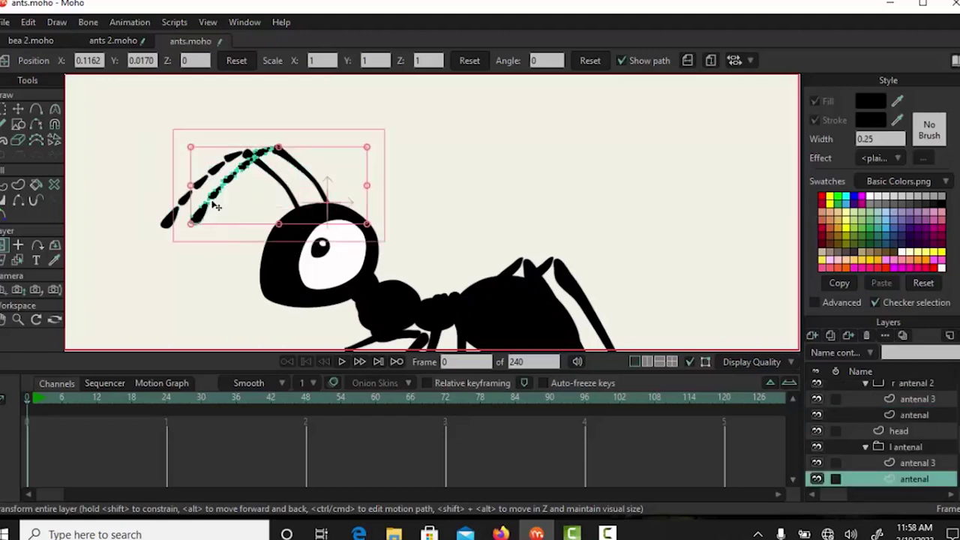
# Select the head, neck, thorax, waist and abdomen shapes in turn to examine how the body is split into layers.
pyautogui.moveTo(548, 234); pyautogui.dragTo(445, 135)
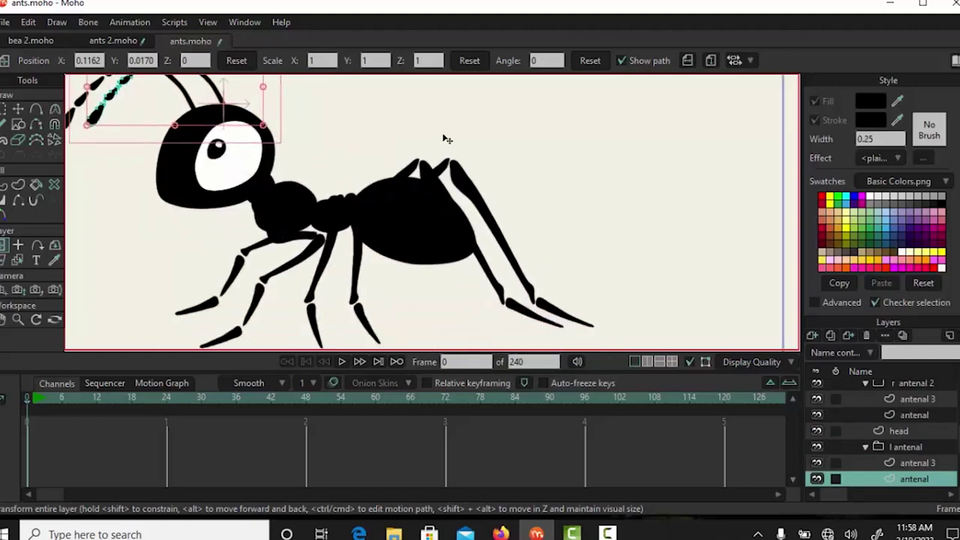
pyautogui.keyDown('alt'); pyautogui.click(259, 199); pyautogui.keyUp('alt')
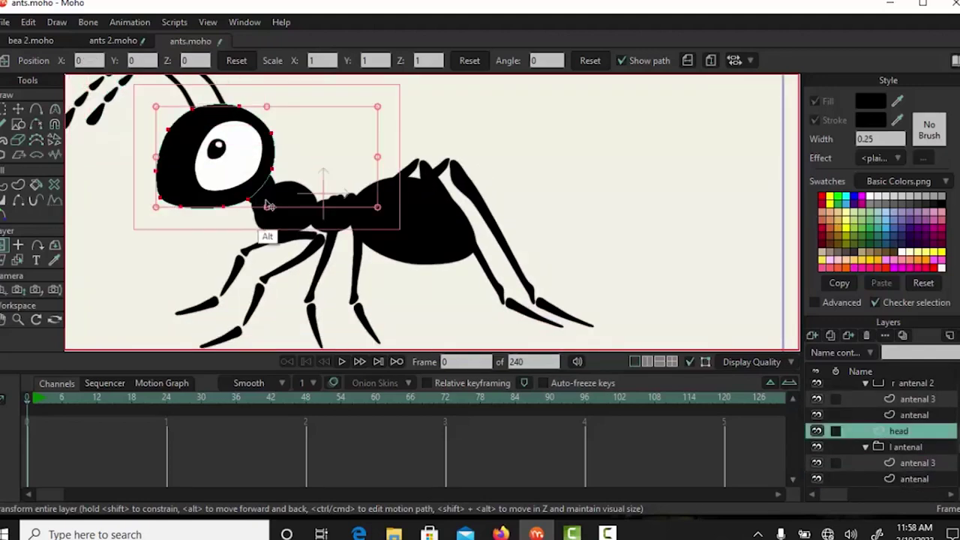
pyautogui.keyDown('alt'); pyautogui.click(267, 196); pyautogui.keyUp('alt')
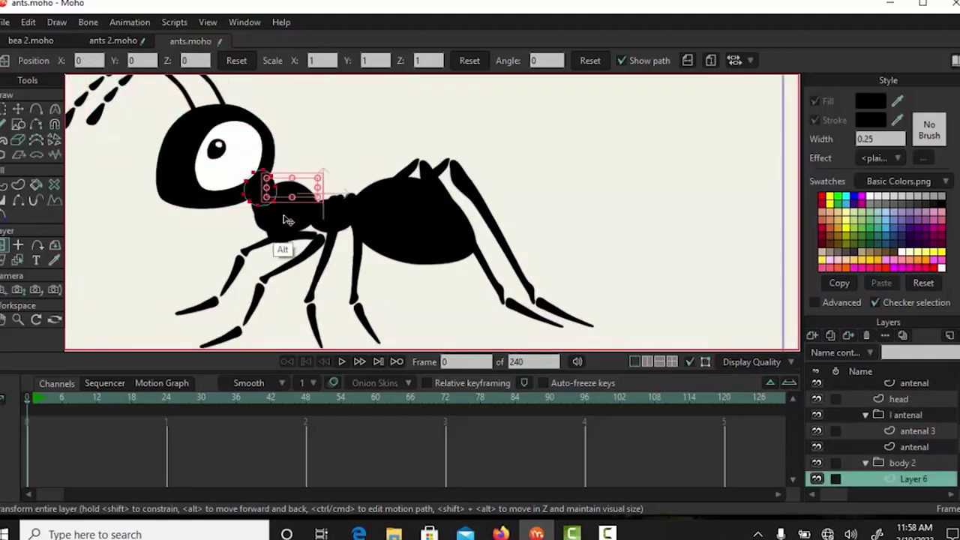
pyautogui.keyDown('alt'); pyautogui.click(291, 223); pyautogui.keyUp('alt')
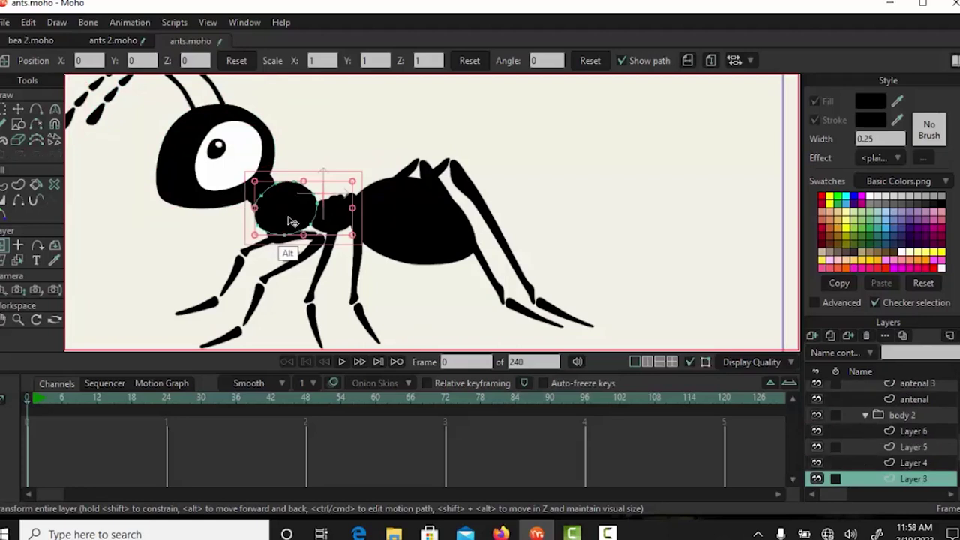
pyautogui.keyDown('alt'); pyautogui.click(335, 224); pyautogui.keyUp('alt')
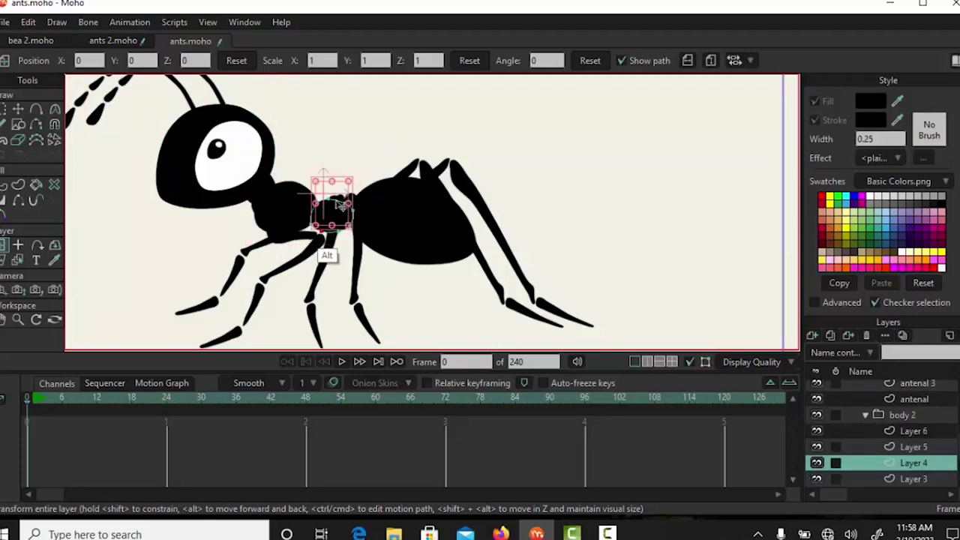
pyautogui.keyDown('alt'); pyautogui.click(420, 229); pyautogui.keyUp('alt')
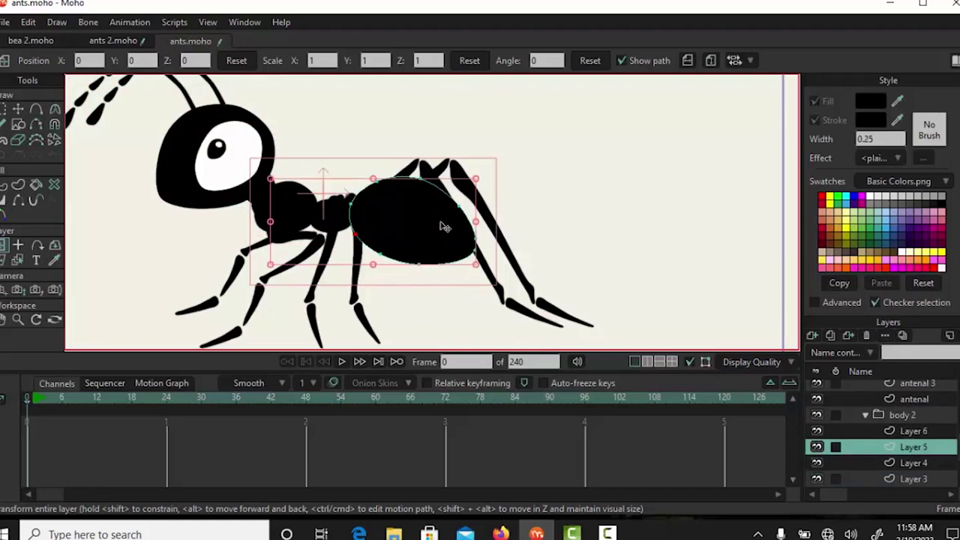
# Select the segments of the hind and middle legs in turn to examine their separate layers.
pyautogui.keyDown('alt'); pyautogui.click(411, 174); pyautogui.keyUp('alt')
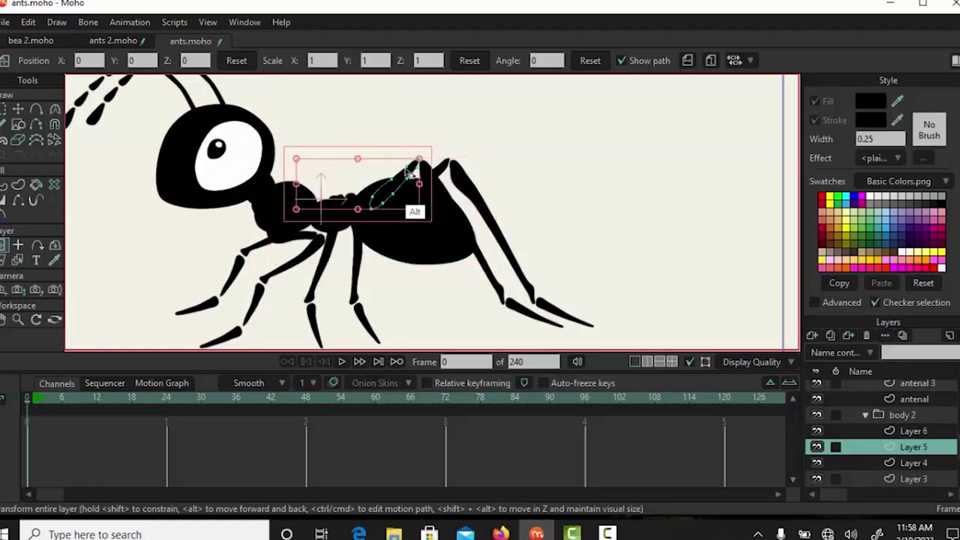
pyautogui.keyDown('alt'); pyautogui.click(447, 234); pyautogui.keyUp('alt')
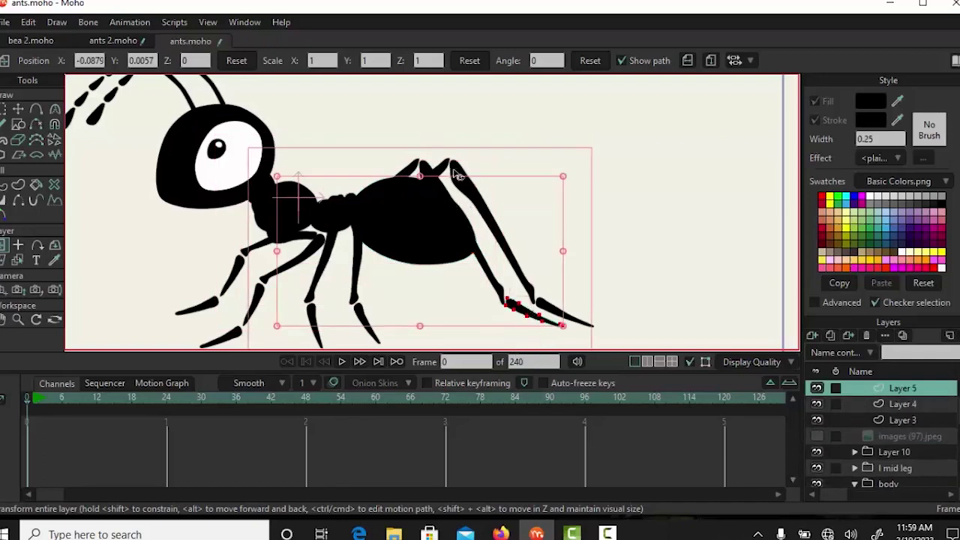
pyautogui.keyDown('alt'); pyautogui.click(443, 170); pyautogui.keyUp('alt')
pyautogui.keyDown('alt'); pyautogui.click(465, 214); pyautogui.keyUp('alt')
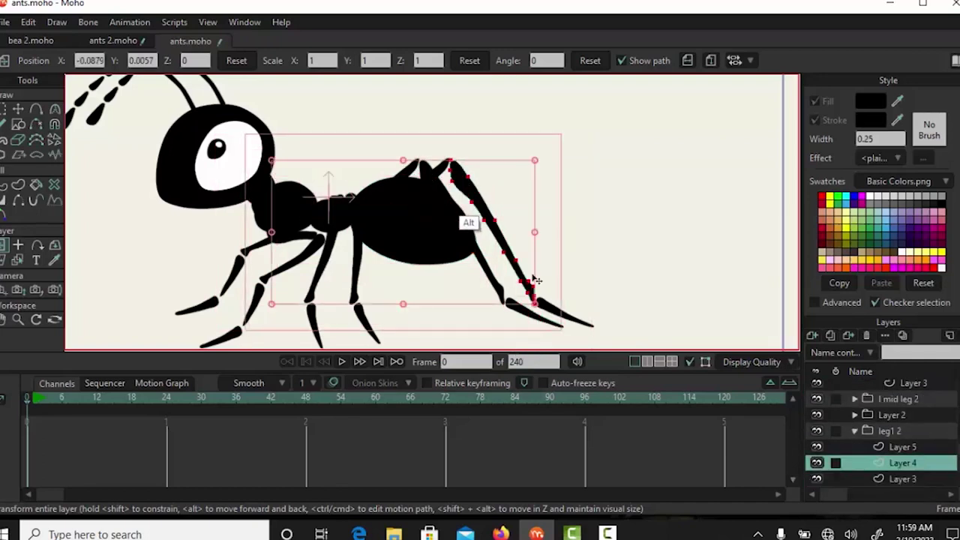
pyautogui.keyDown('alt'); pyautogui.click(348, 212); pyautogui.keyUp('alt')
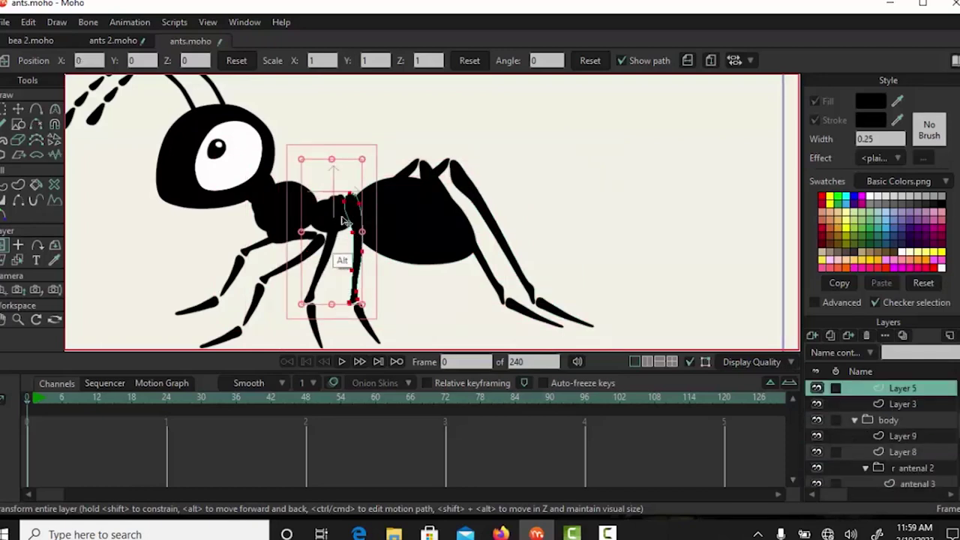
pyautogui.keyDown('alt'); pyautogui.click(341, 210); pyautogui.keyUp('alt')
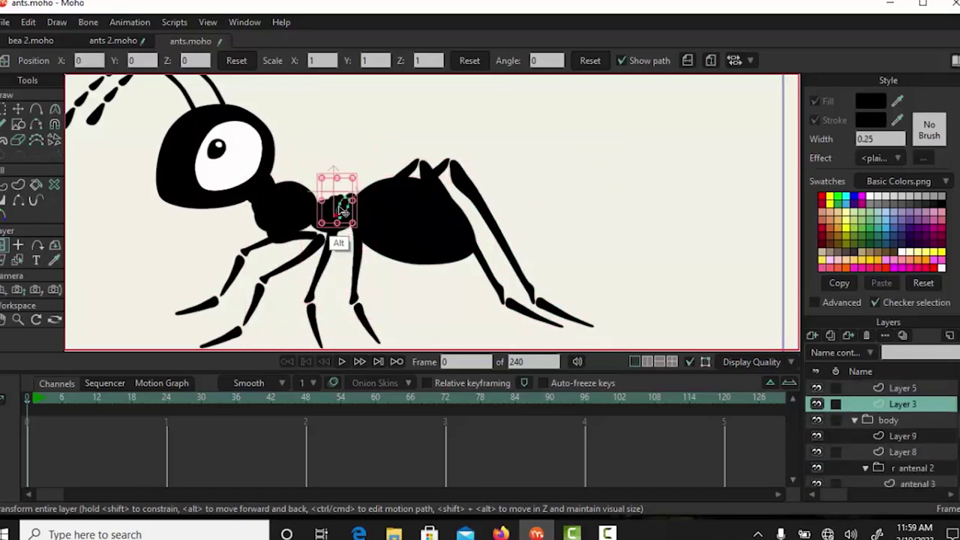
pyautogui.keyDown('alt'); pyautogui.click(357, 255); pyautogui.keyUp('alt')
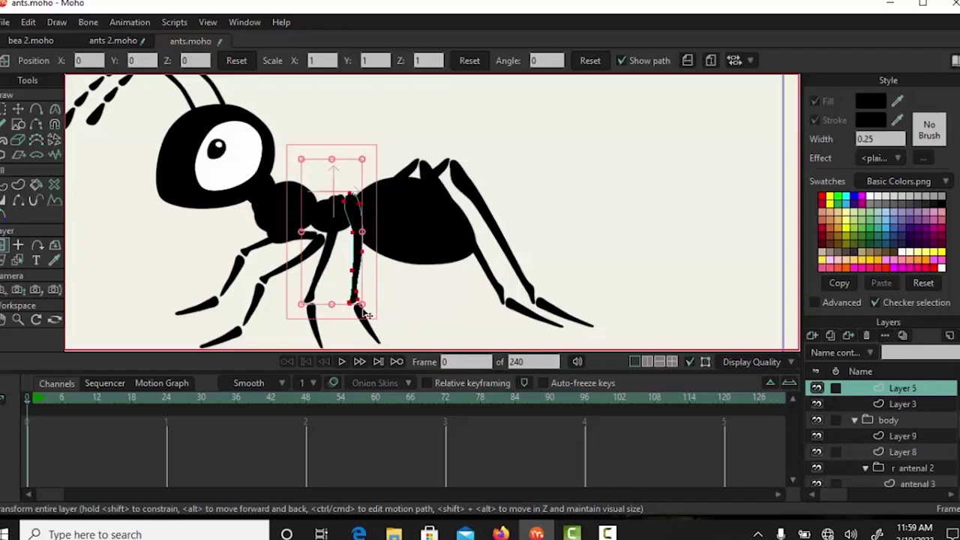
# Select the segments of both front legs in turn to examine their separate layers.
pyautogui.keyDown('alt'); pyautogui.click(288, 274); pyautogui.keyUp('alt')
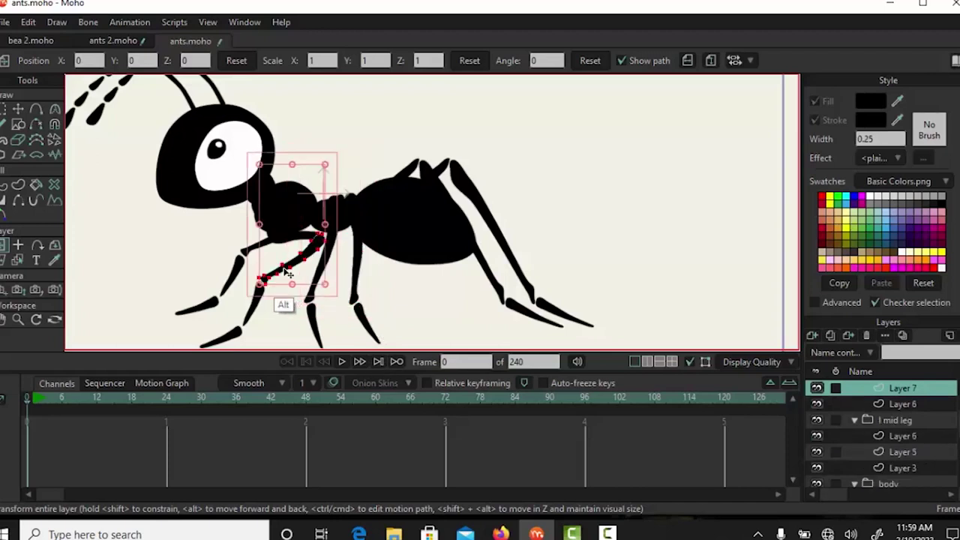
pyautogui.keyDown('alt'); pyautogui.click(259, 314); pyautogui.keyUp('alt')
pyautogui.keyDown('alt'); pyautogui.click(232, 333); pyautogui.keyUp('alt')
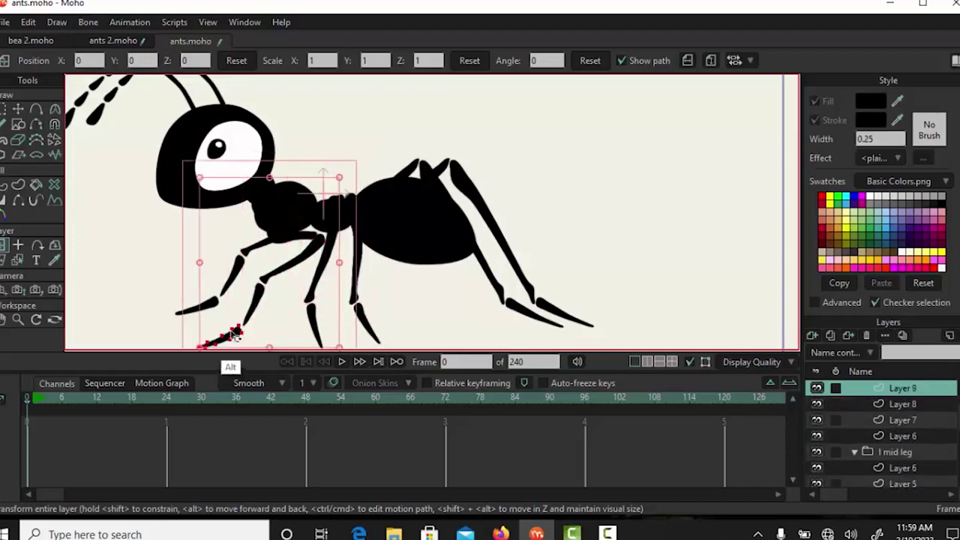
pyautogui.keyDown('alt'); pyautogui.click(236, 271); pyautogui.keyUp('alt')
pyautogui.keyDown('alt'); pyautogui.click(254, 272); pyautogui.keyUp('alt')
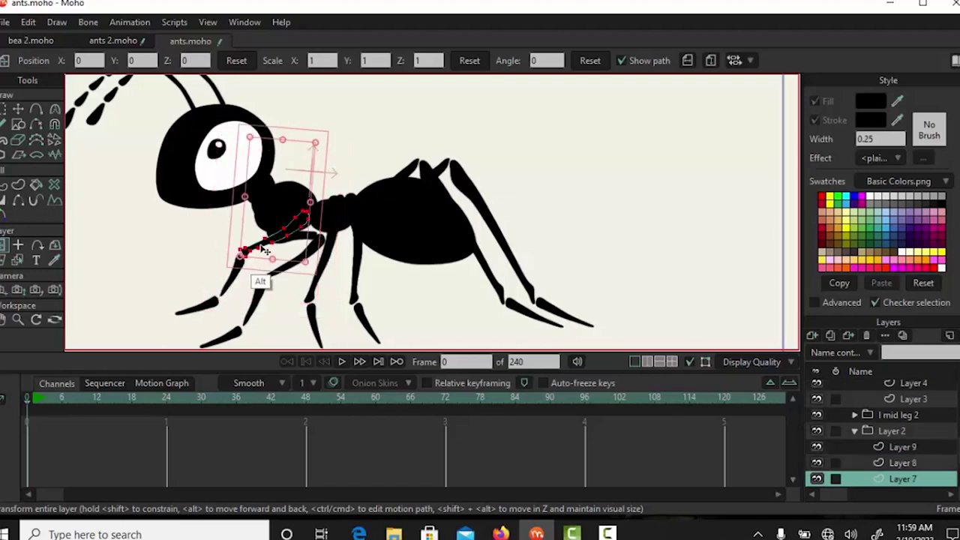
# Collapse the leg1, Layer 10, l mid leg and body groups in the layer list.
pyautogui.moveTo(501, 159); pyautogui.dragTo(559, 209)
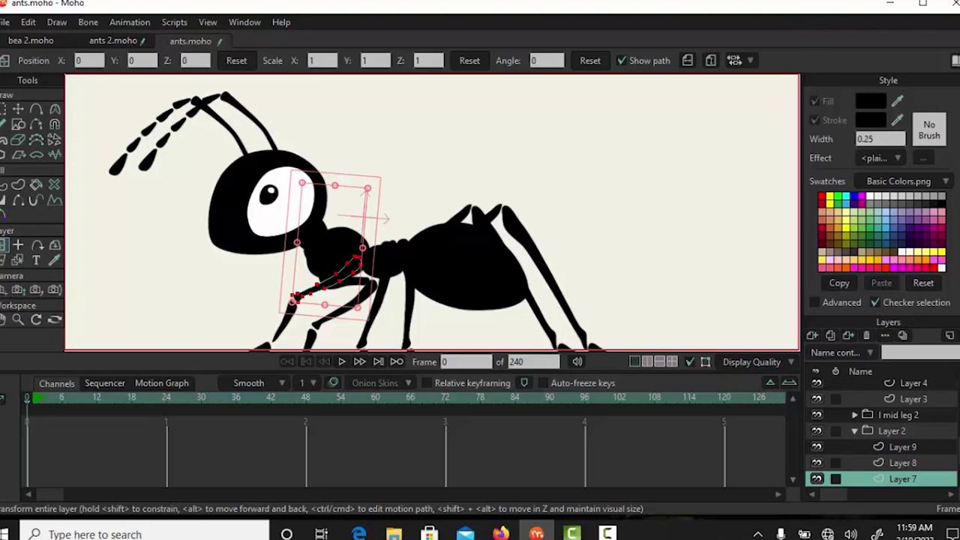
pyautogui.scroll(5, 883, 434)
pyautogui.click(855, 389)
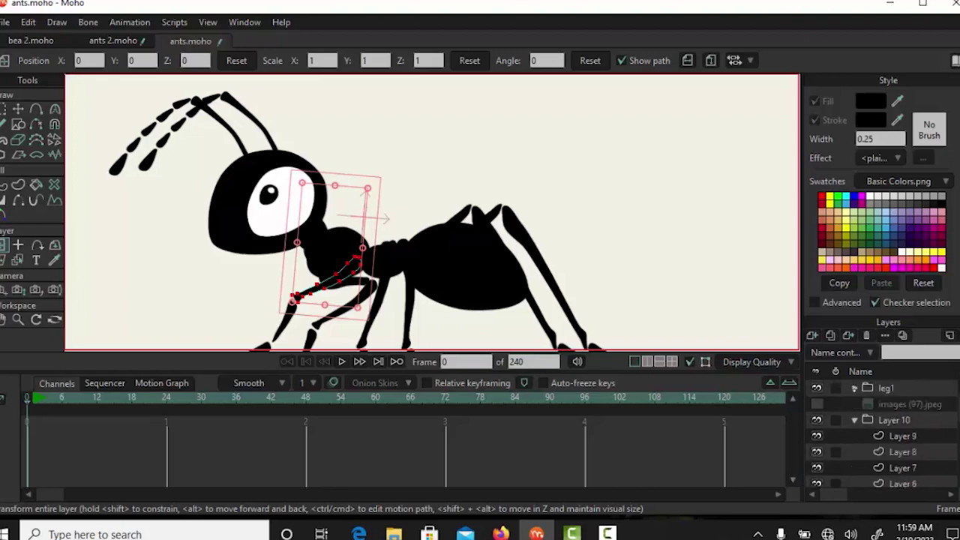
pyautogui.click(854, 422)
pyautogui.click(854, 436)
pyautogui.click(855, 452)
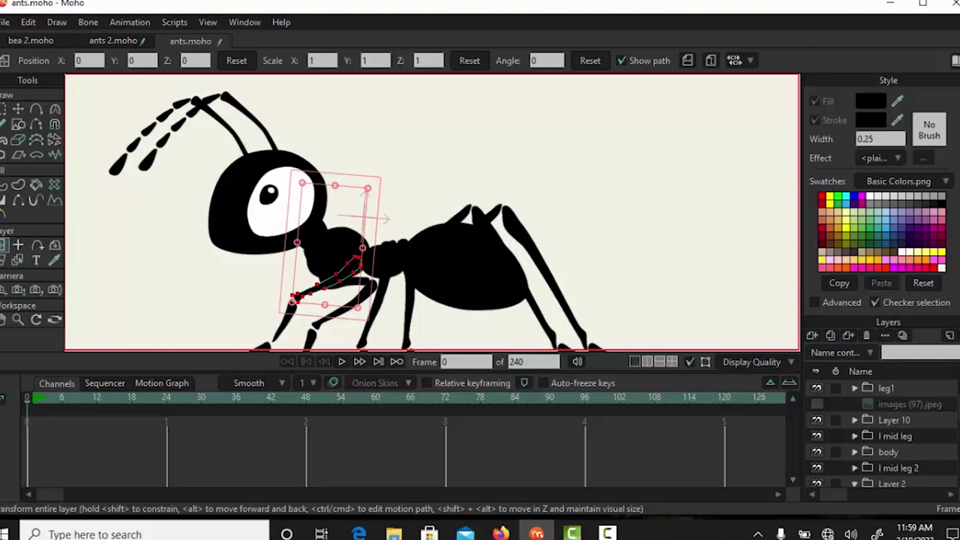
# Delete the hidden reference image layer images (97).jpeg.
pyautogui.scroll(-5, 855, 452)
pyautogui.scroll(5, 856, 452)
pyautogui.moveTo(917, 403)
pyautogui.mouseDown()
pyautogui.moveTo(921, 393)
pyautogui.moveTo(907, 394)
pyautogui.mouseUp()
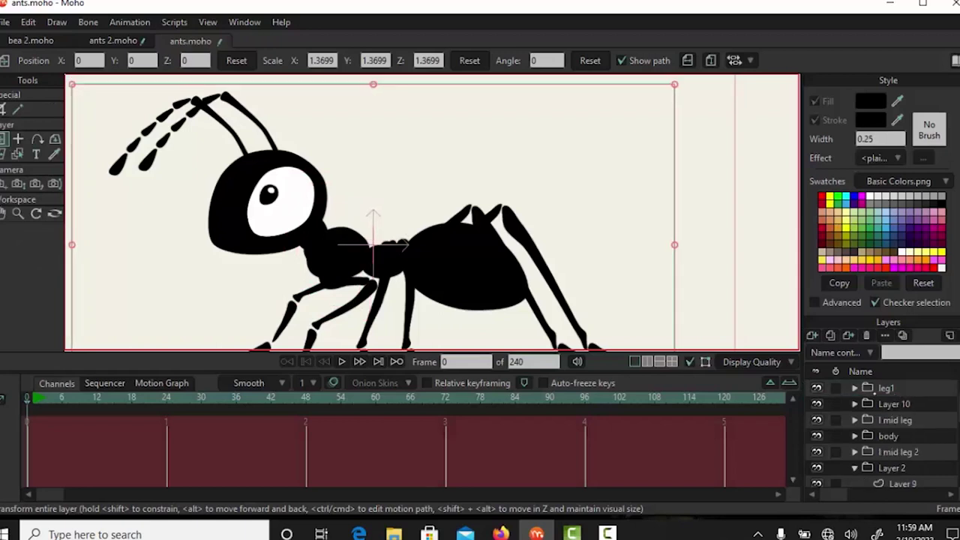
pyautogui.click(855, 388)
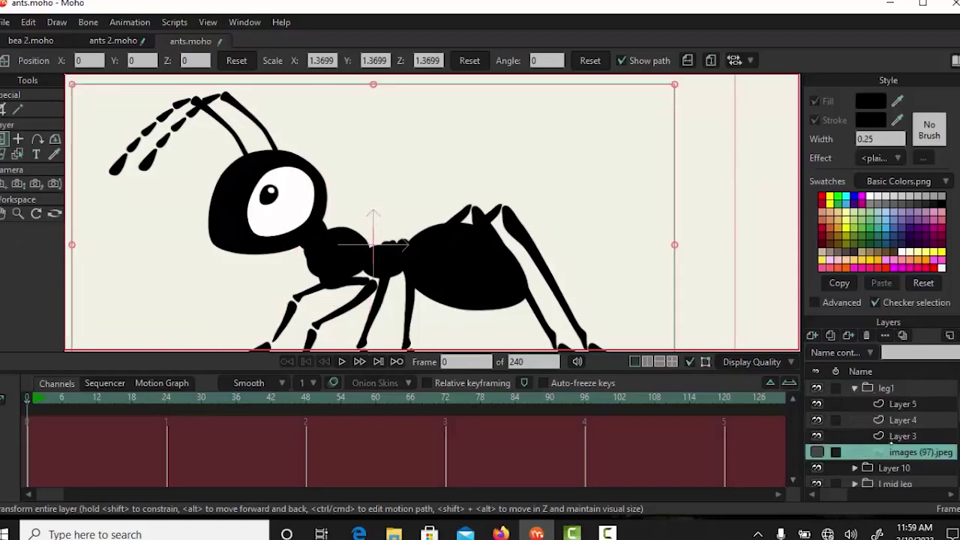
pyautogui.click(868, 335)
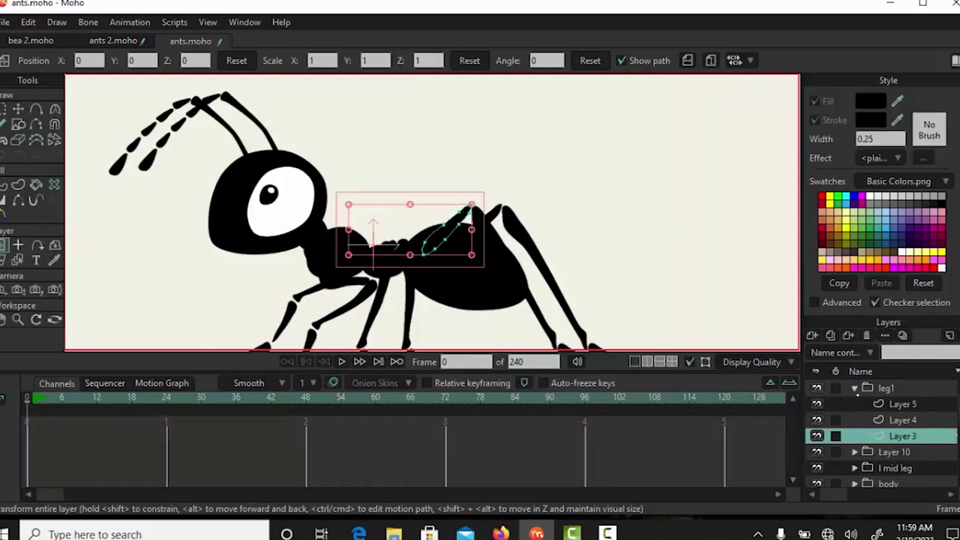
# Select the leg1 group and collapse the leg1, Layer 2 and leg1 2 groups.
pyautogui.click(860, 389)
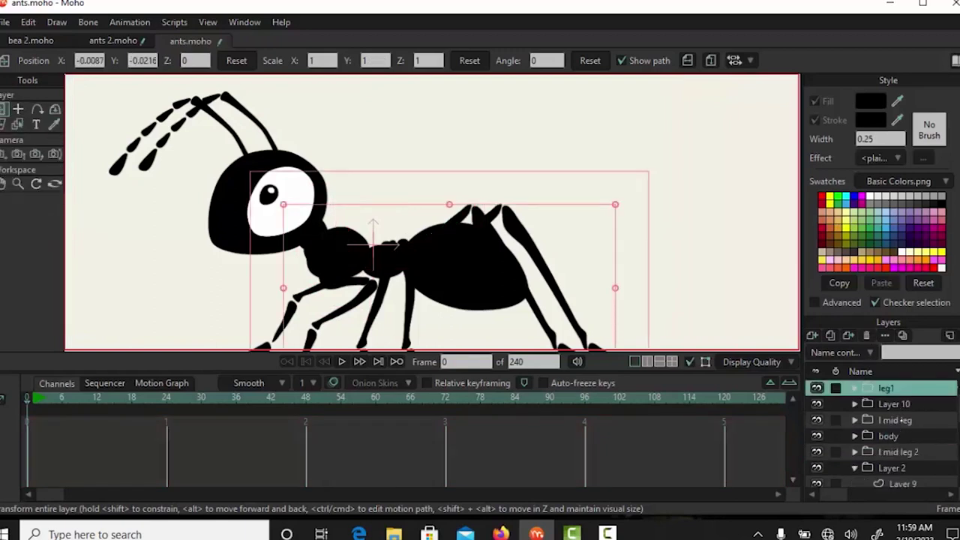
pyautogui.click(855, 469)
pyautogui.scroll(-2, 882, 435)
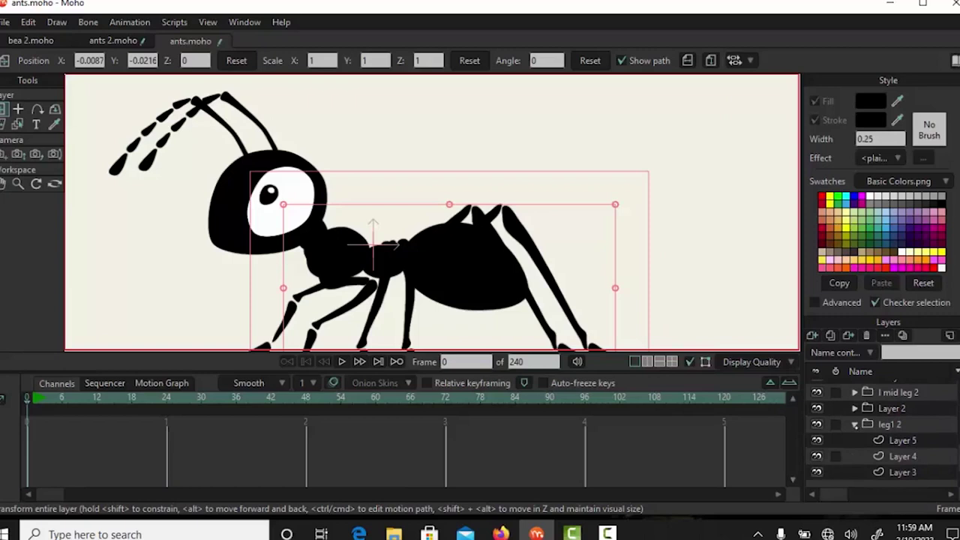
pyautogui.click(856, 425)
pyautogui.scroll(1, 881, 431)
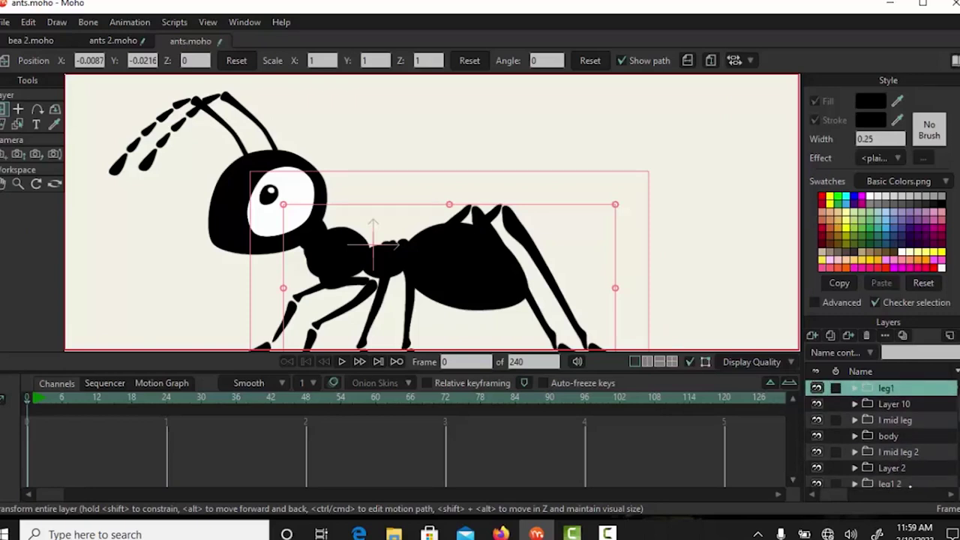
pyautogui.scroll(-1, 901, 435)
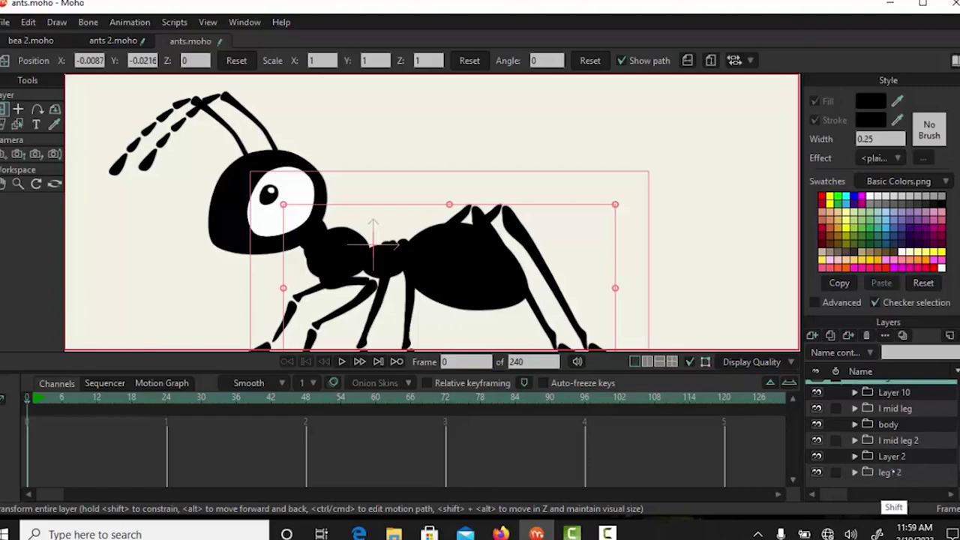
# Select all the ant's part groups from leg1 through leg1 2 in the layer list.
pyautogui.keyDown('shift'); pyautogui.click(929, 469); pyautogui.keyUp('shift')
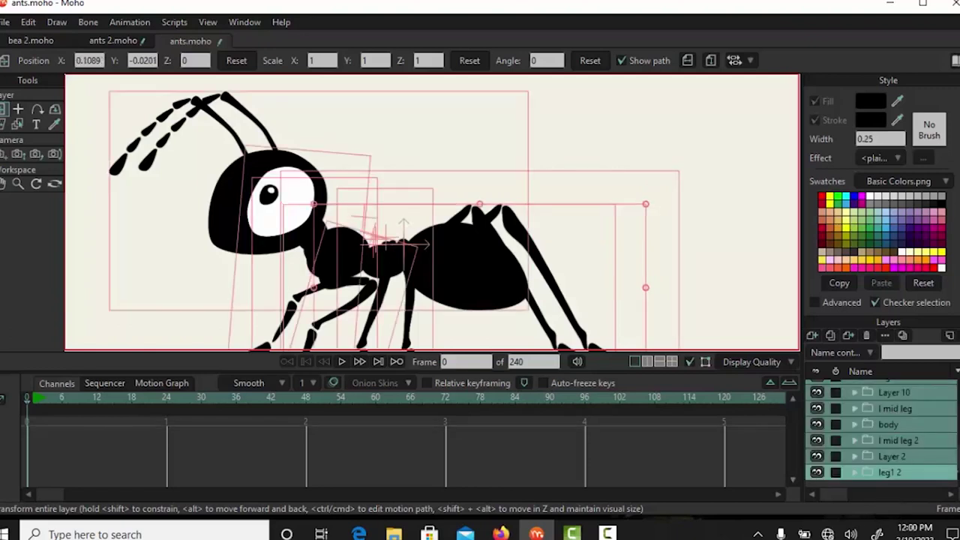
pyautogui.scroll(1, 882, 433)
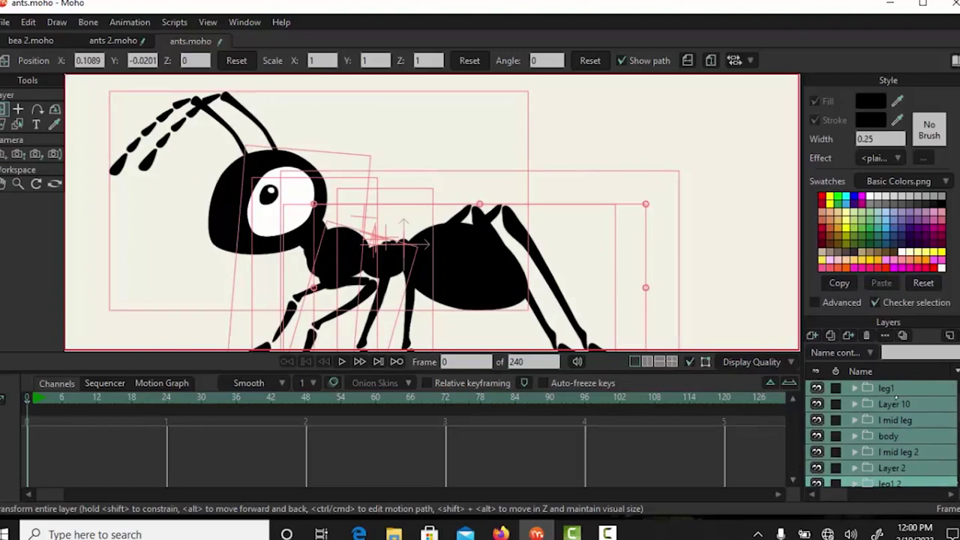
pyautogui.rightClick(906, 396)
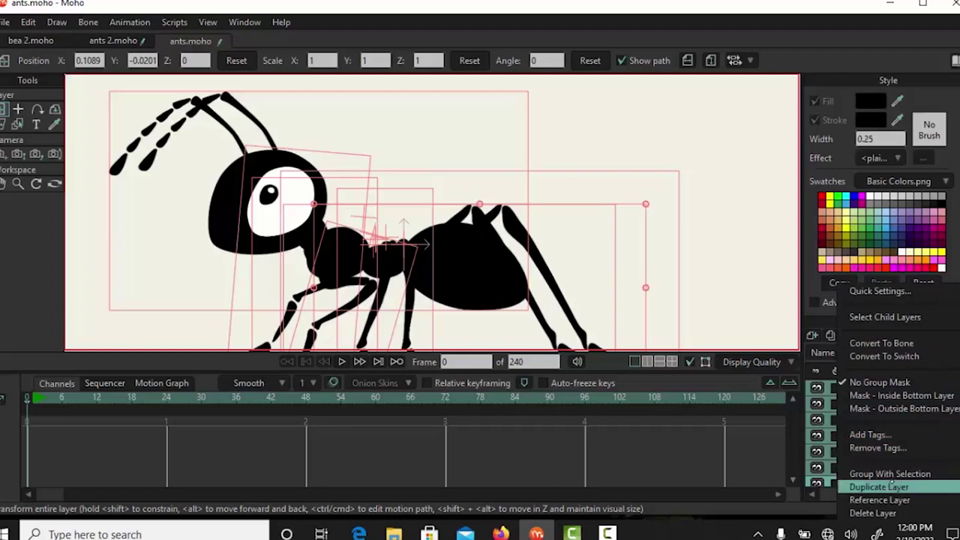
pyautogui.click(884, 487)
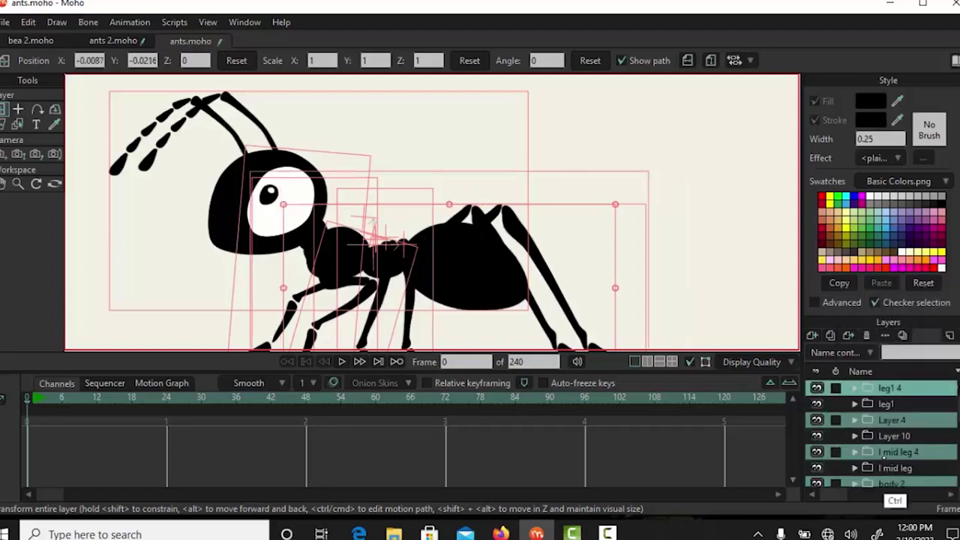
pyautogui.hotkey('ctrl', 'z')
# Group the selected layers, name the new group "ant group" and collapse it.
pyautogui.rightClick(904, 397)
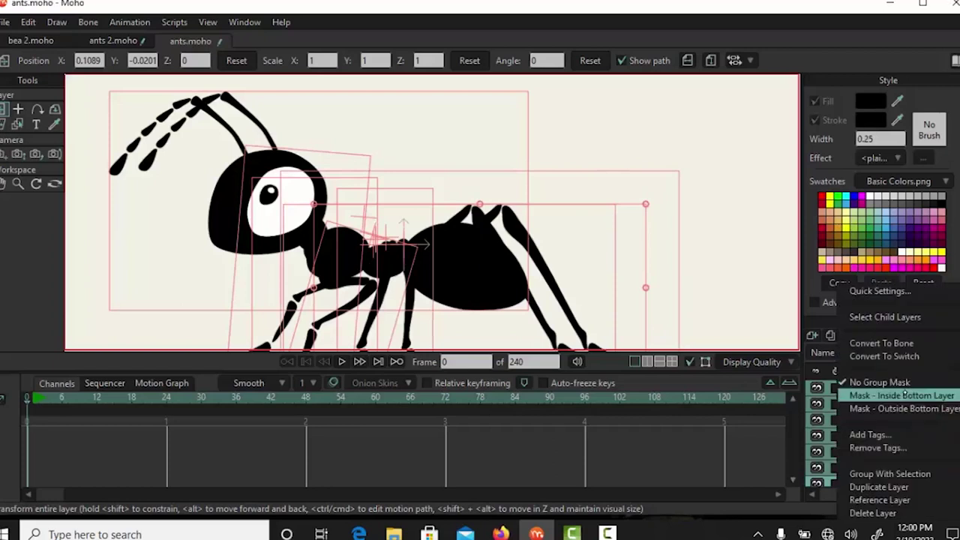
pyautogui.click(916, 475)
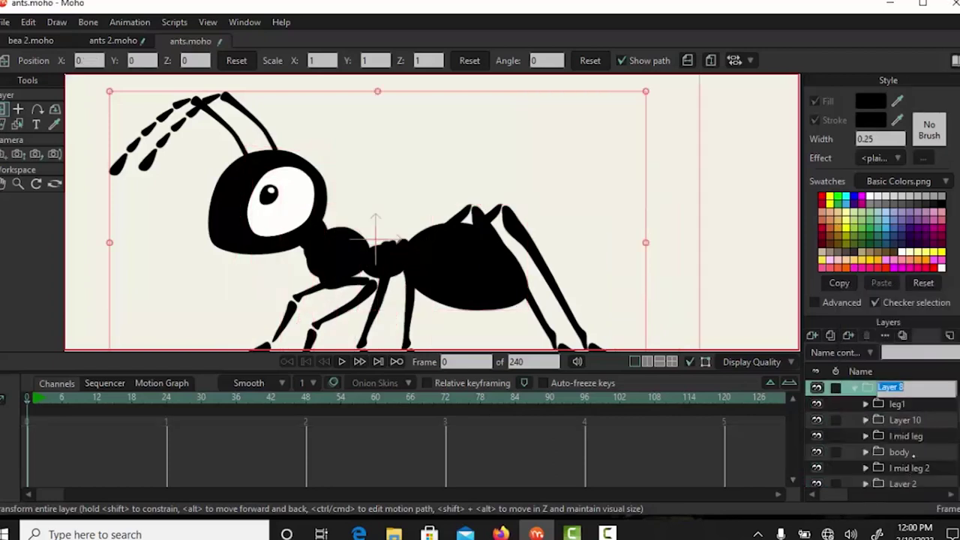
pyautogui.write('a')
pyautogui.click(858, 389)
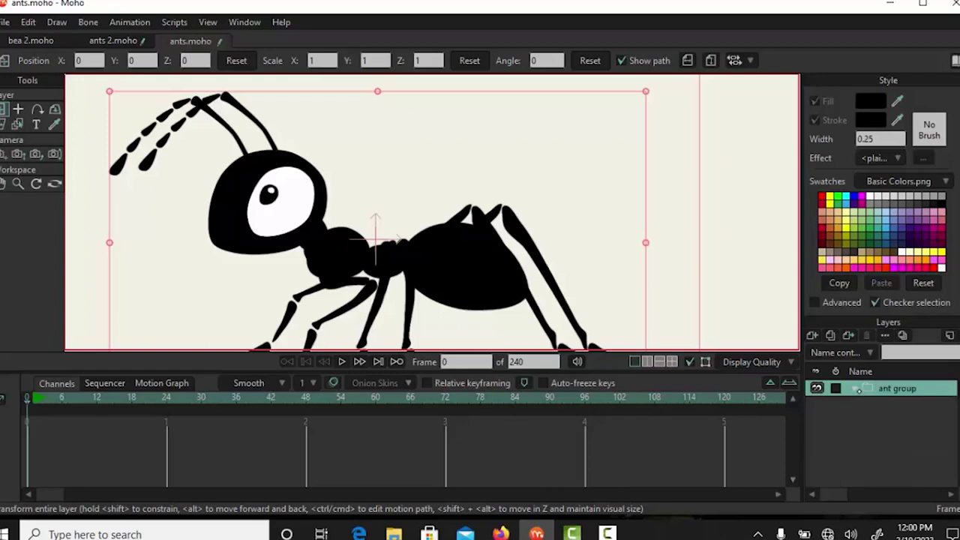
# Convert the ant group layer to a bone layer.
pyautogui.rightClick(895, 391)
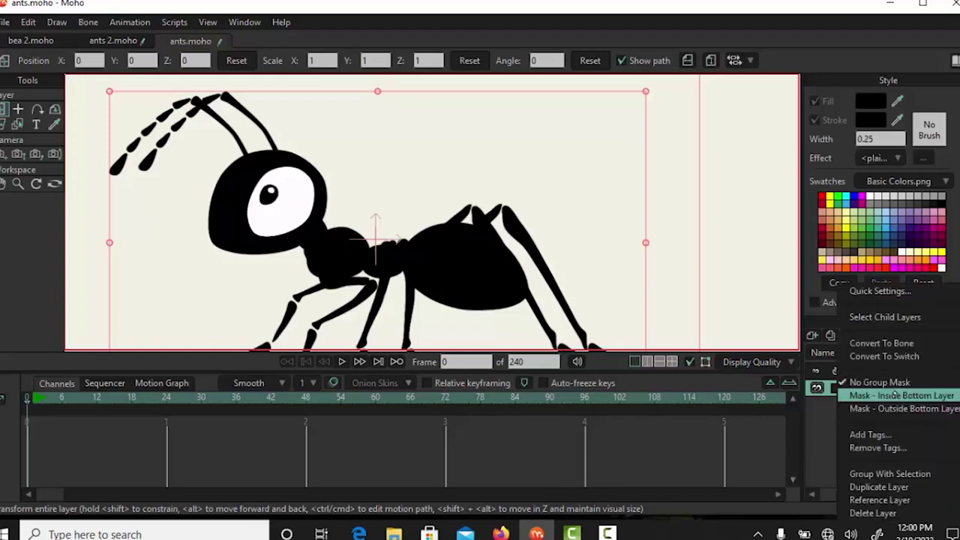
pyautogui.click(899, 344)
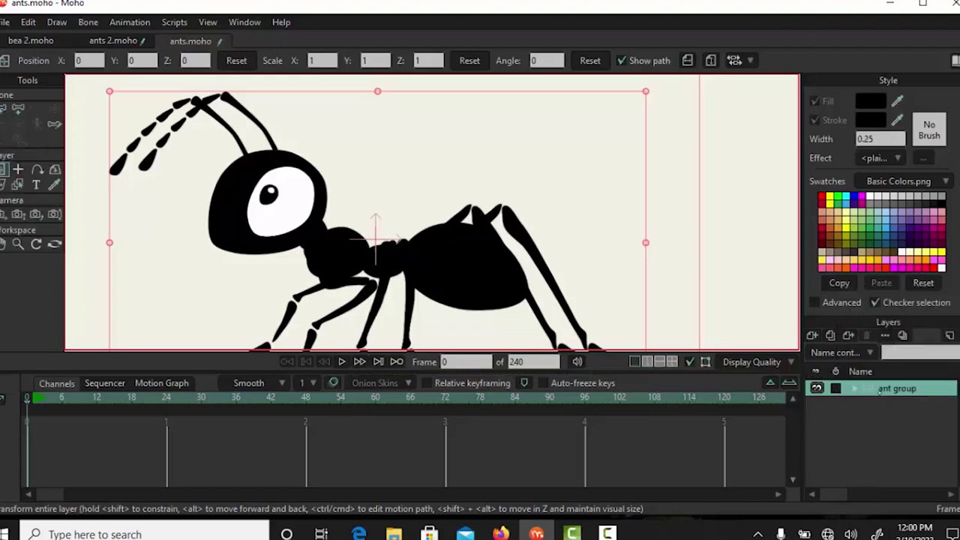
# Add a short vertical root bone in the empty space above the ant's waist.
pyautogui.moveTo(622, 230); pyautogui.dragTo(663, 210)
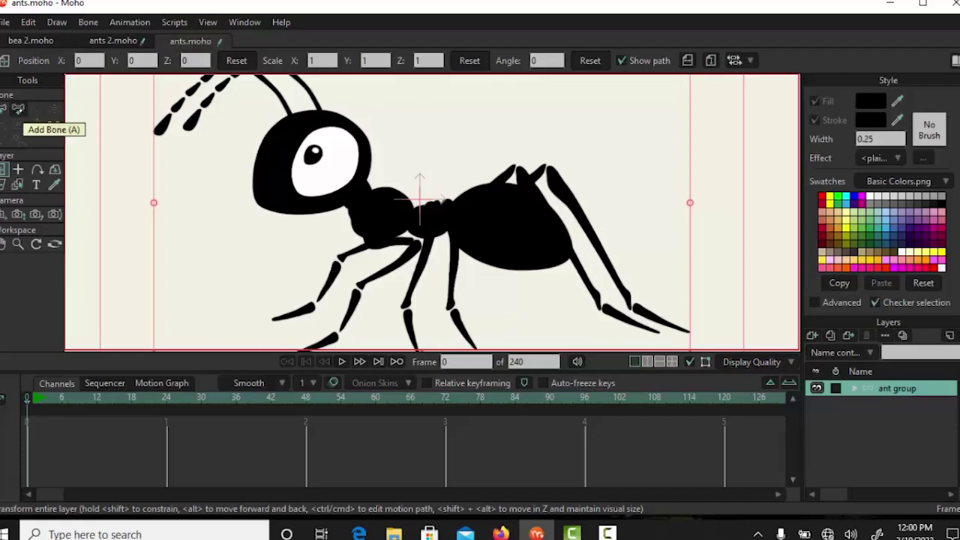
pyautogui.click(18, 109)
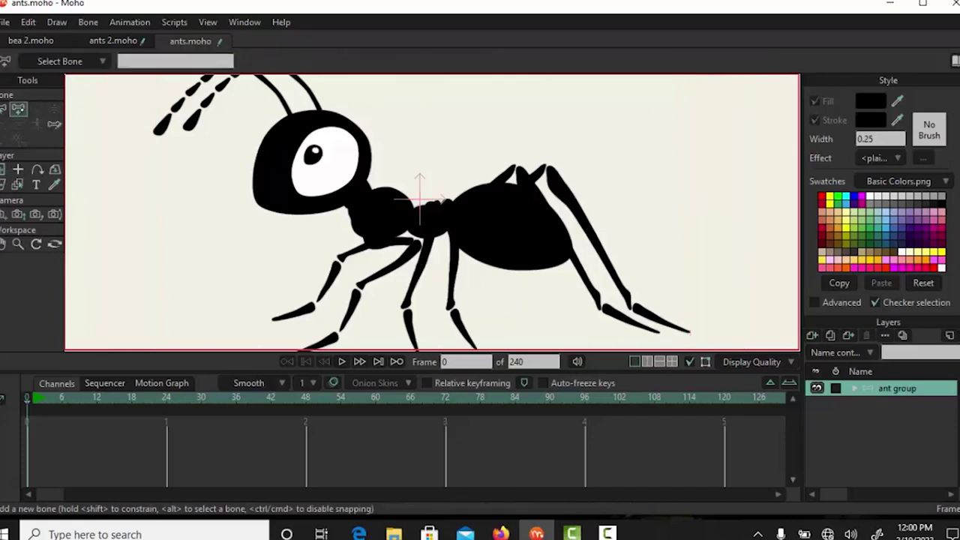
pyautogui.moveTo(407, 132); pyautogui.dragTo(408, 178)
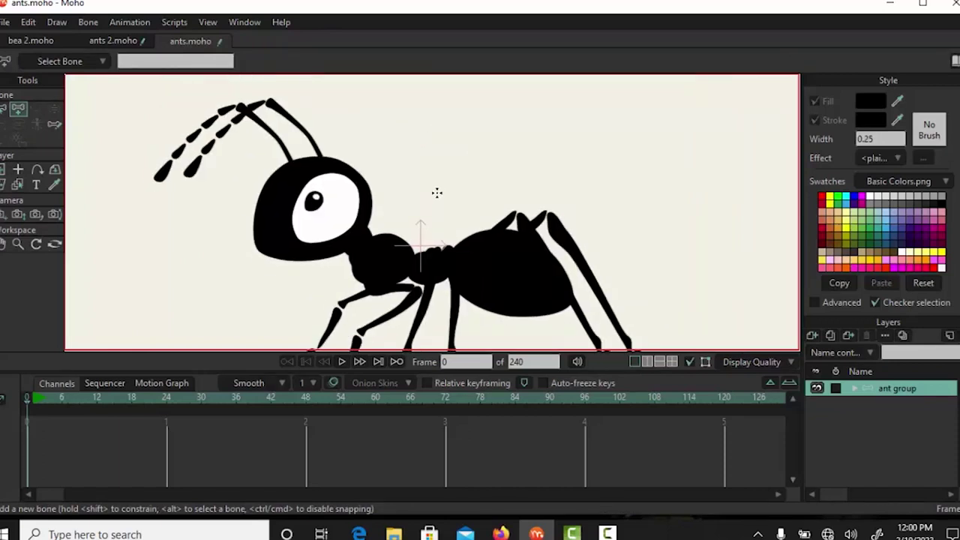
pyautogui.moveTo(433, 193); pyautogui.dragTo(433, 137)
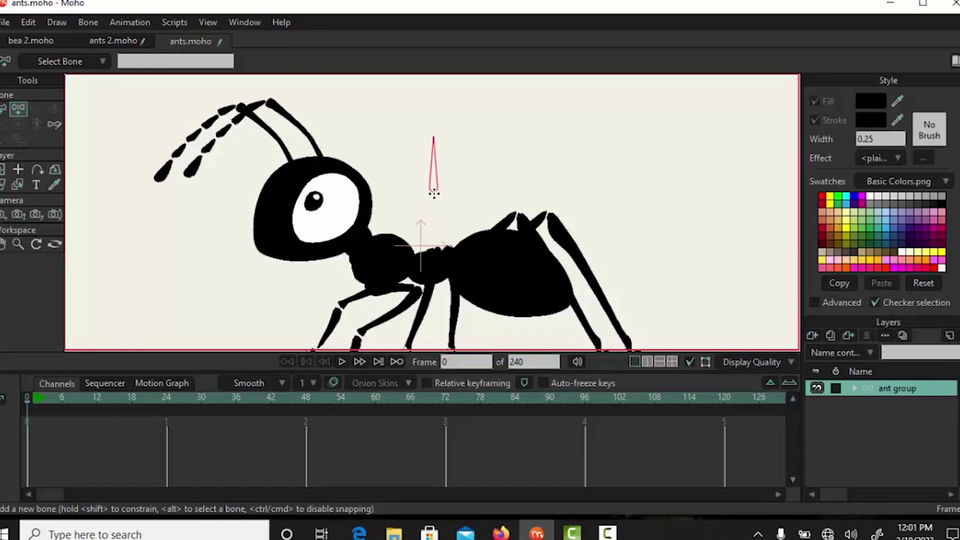
pyautogui.moveTo(434, 193); pyautogui.dragTo(433, 137)
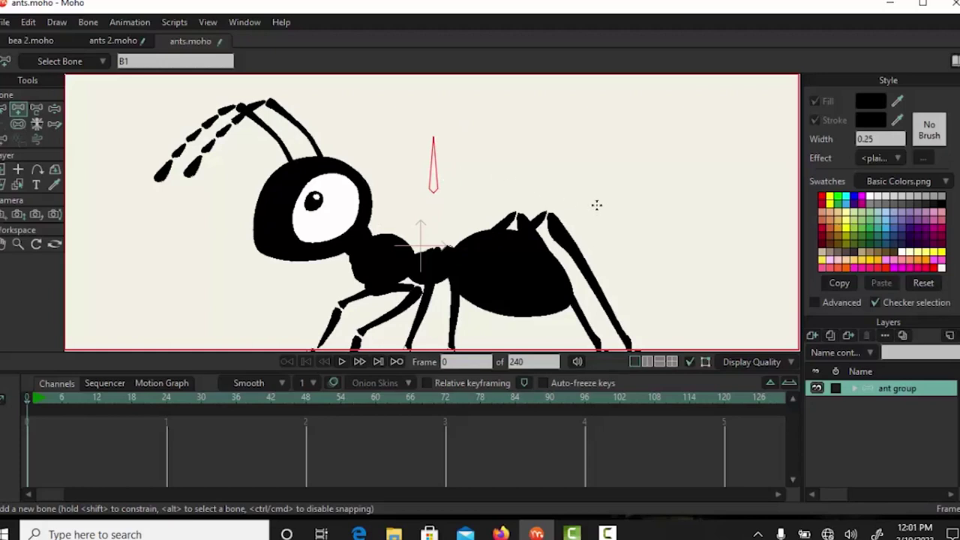
# Add a short upward neck bone behind the head, followed by a connected bone running forward through the head.
pyautogui.moveTo(603, 201); pyautogui.dragTo(616, 168)
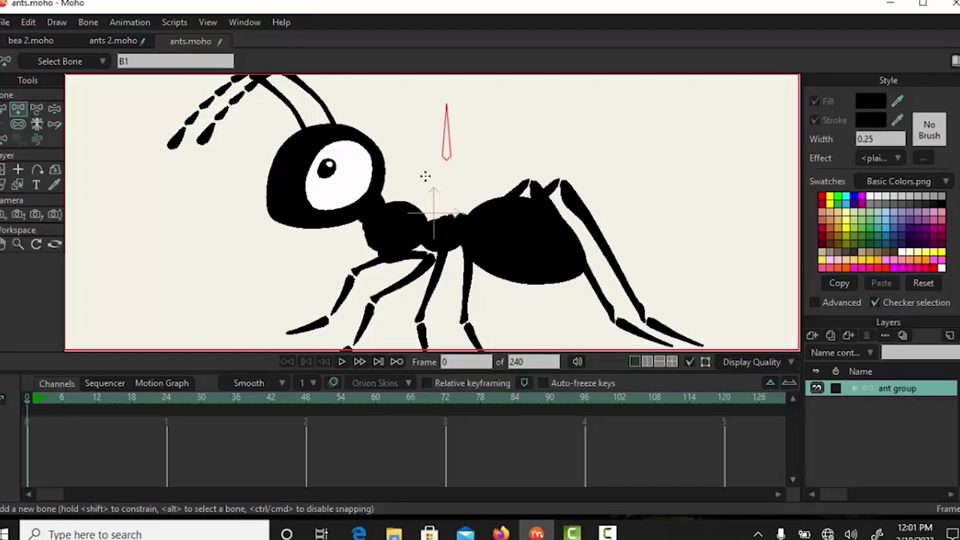
pyautogui.click(374, 217)
pyautogui.moveTo(374, 216); pyautogui.dragTo(374, 197)
pyautogui.moveTo(335, 191); pyautogui.dragTo(276, 184)
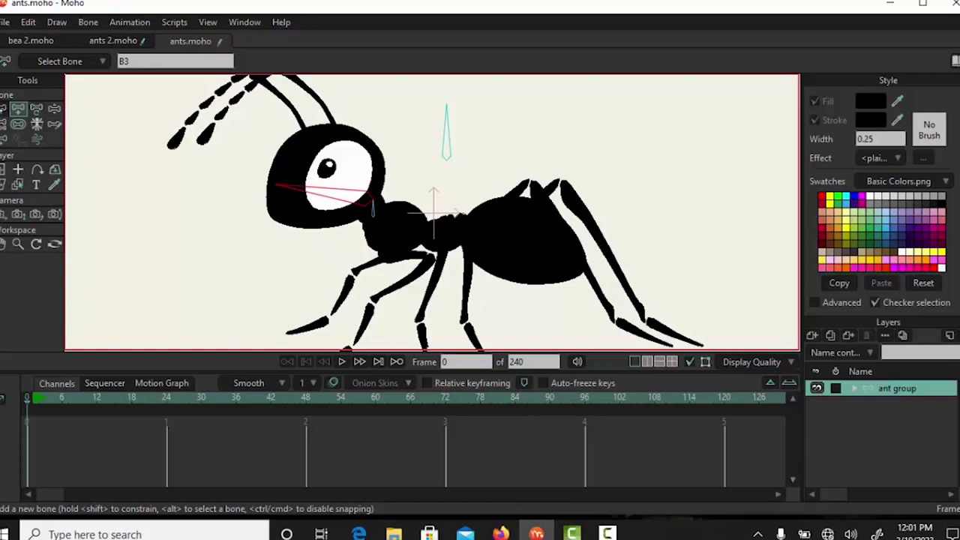
# Starting from the neck bone, add a chain of three bones through the thorax, waist and abdomen.
pyautogui.click(3, 109)
pyautogui.click(375, 217)
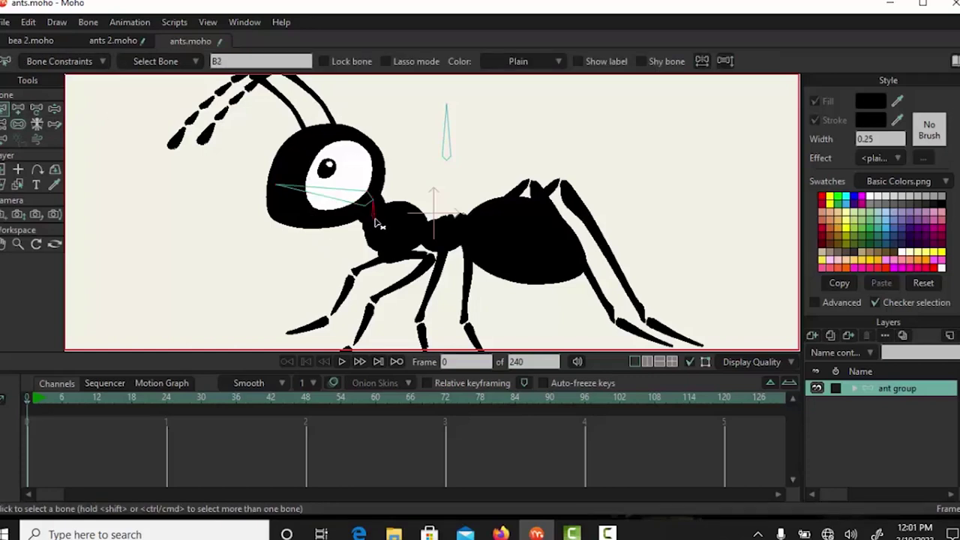
pyautogui.click(18, 109)
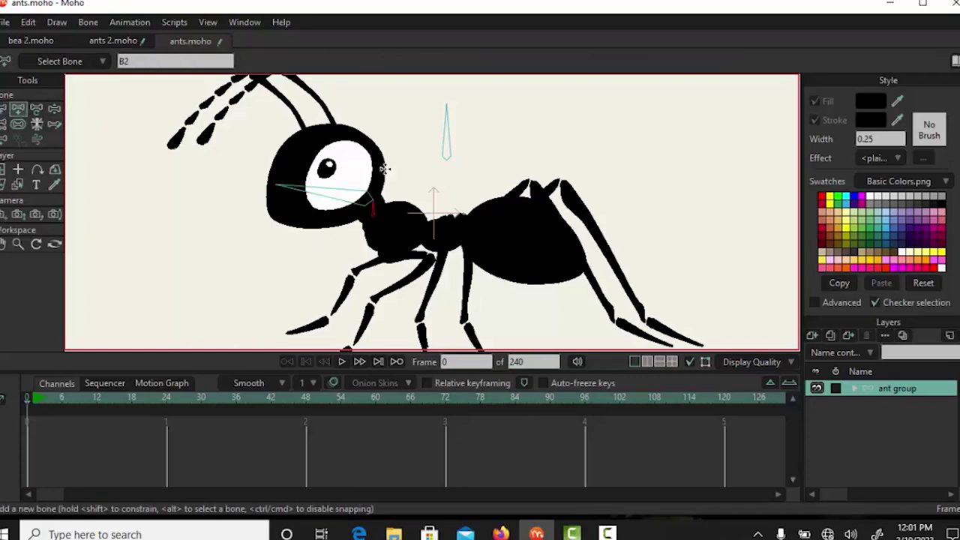
pyautogui.click(375, 216)
pyautogui.moveTo(375, 215)
pyautogui.mouseDown()
pyautogui.moveTo(420, 233)
pyautogui.moveTo(488, 220)
pyautogui.moveTo(470, 228)
pyautogui.moveTo(580, 275)
pyautogui.mouseUp()
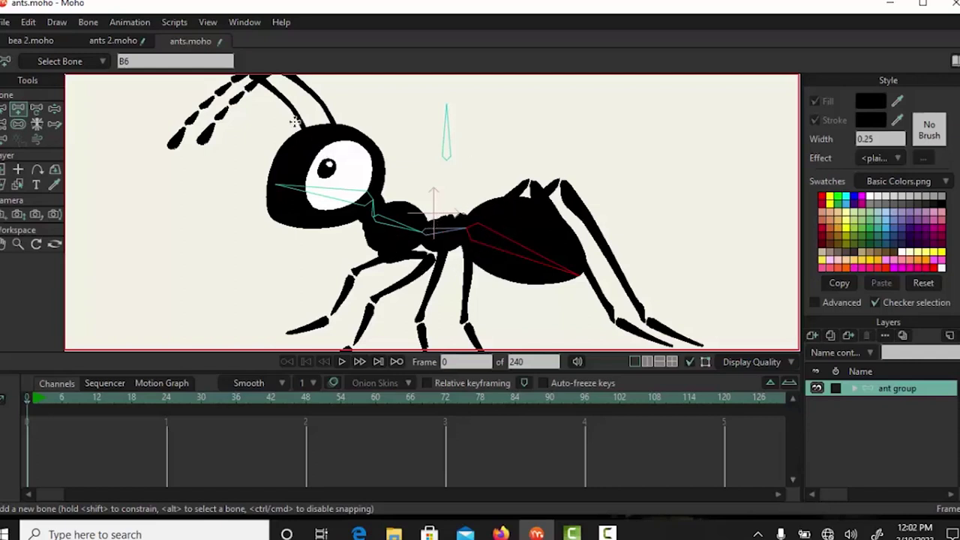
# Add two chained bones along the front antenna as children of the head bone, from its base to its tip.
pyautogui.moveTo(361, 170); pyautogui.dragTo(377, 226)
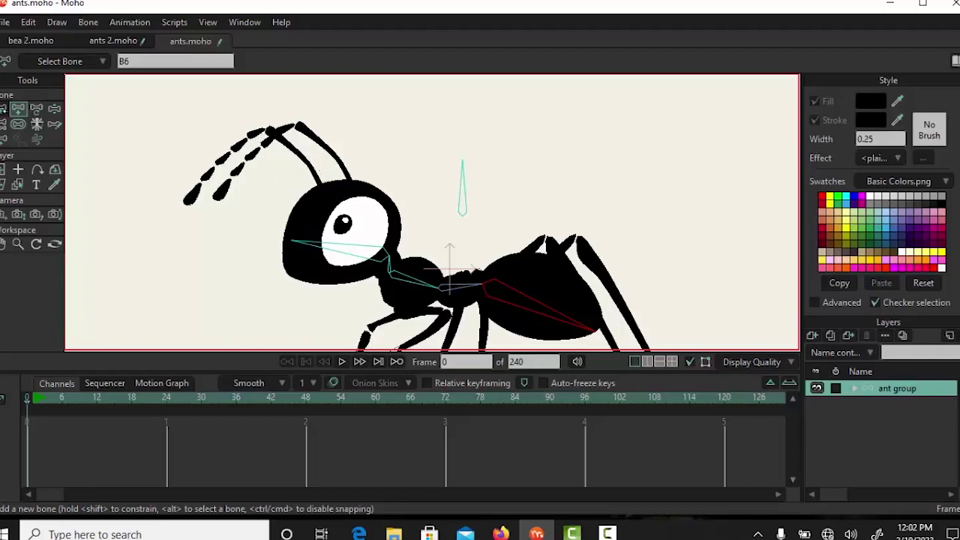
pyautogui.press('z')
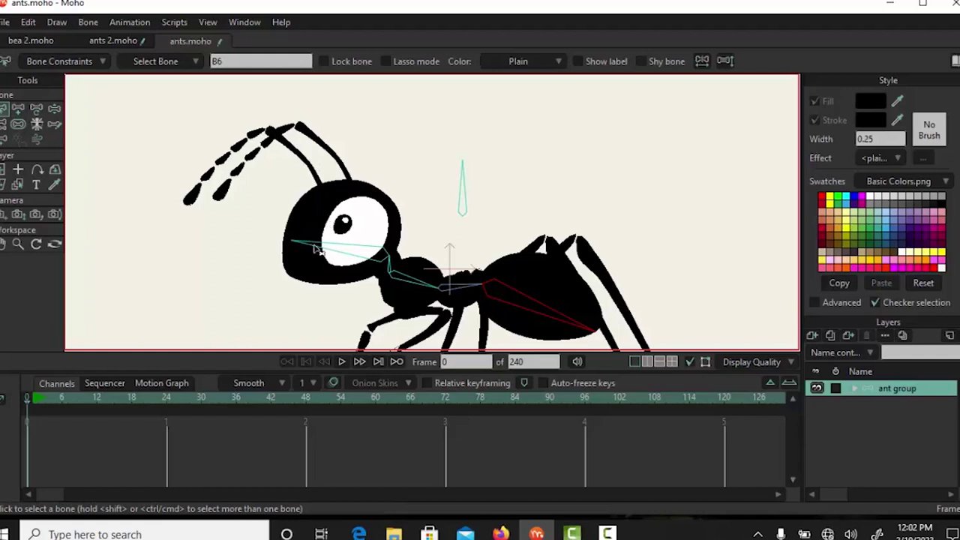
pyautogui.click(323, 249)
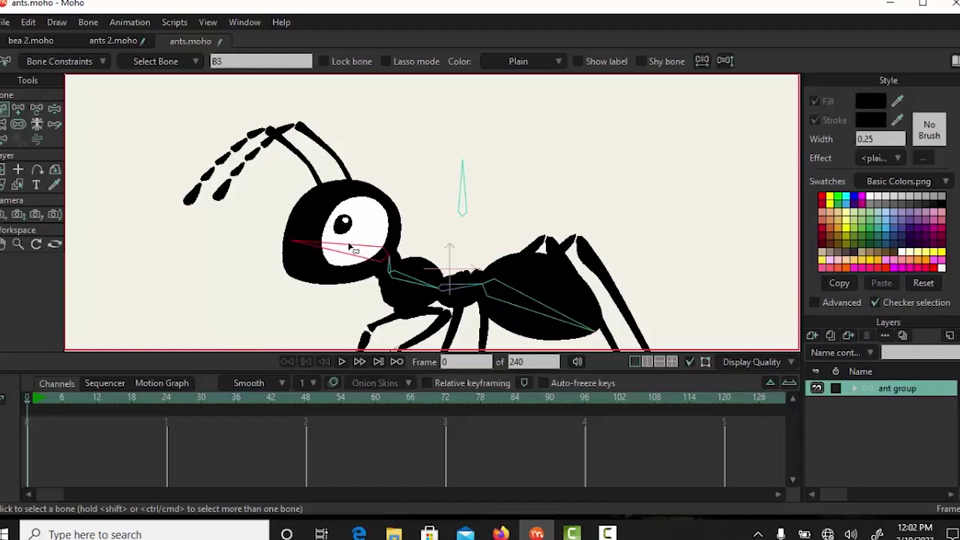
pyautogui.click(18, 108)
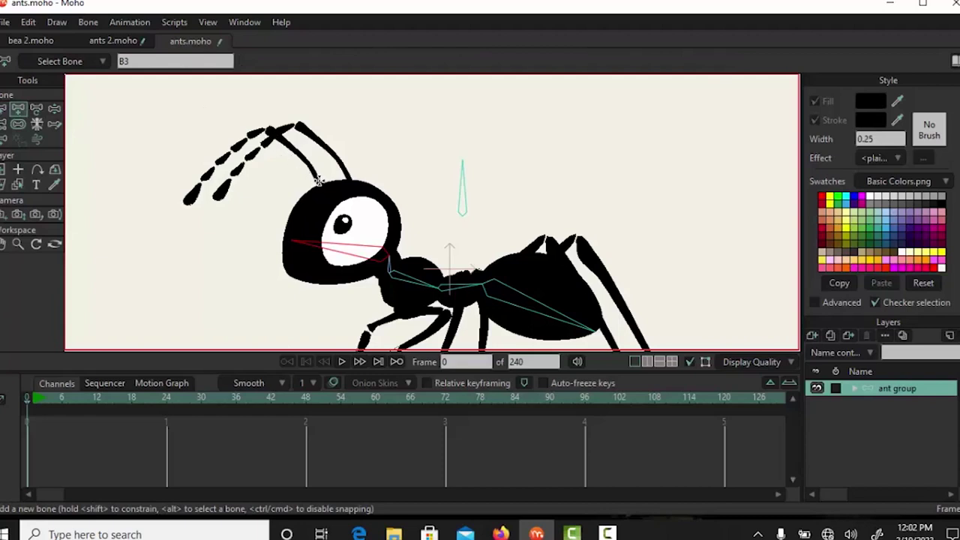
pyautogui.moveTo(320, 183)
pyautogui.mouseDown()
pyautogui.moveTo(275, 127)
pyautogui.moveTo(229, 154)
pyautogui.mouseUp()
pyautogui.moveTo(267, 126); pyautogui.dragTo(187, 200)
pyautogui.click(267, 126)
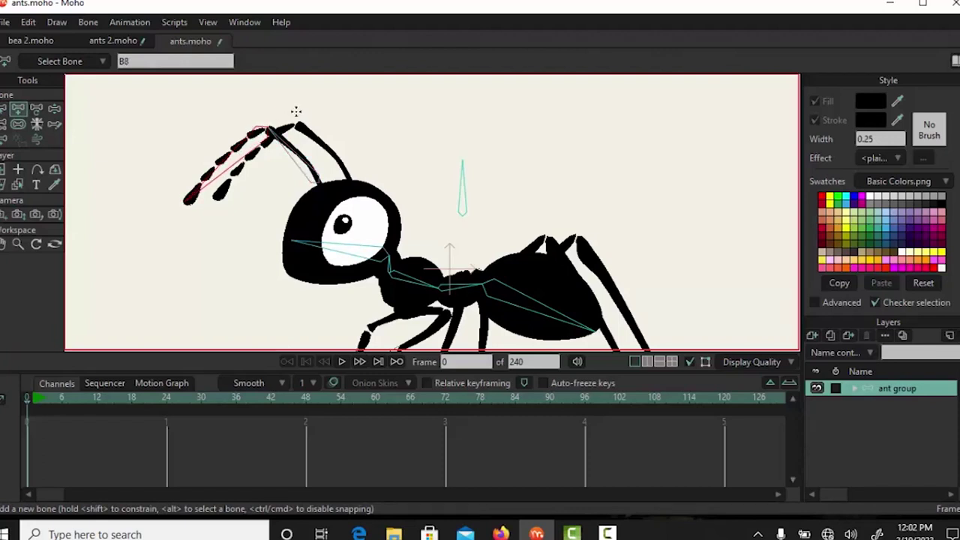
# Add two chained bones along the rear antenna as children of the head bone, from its base to its tip.
pyautogui.click(4, 109)
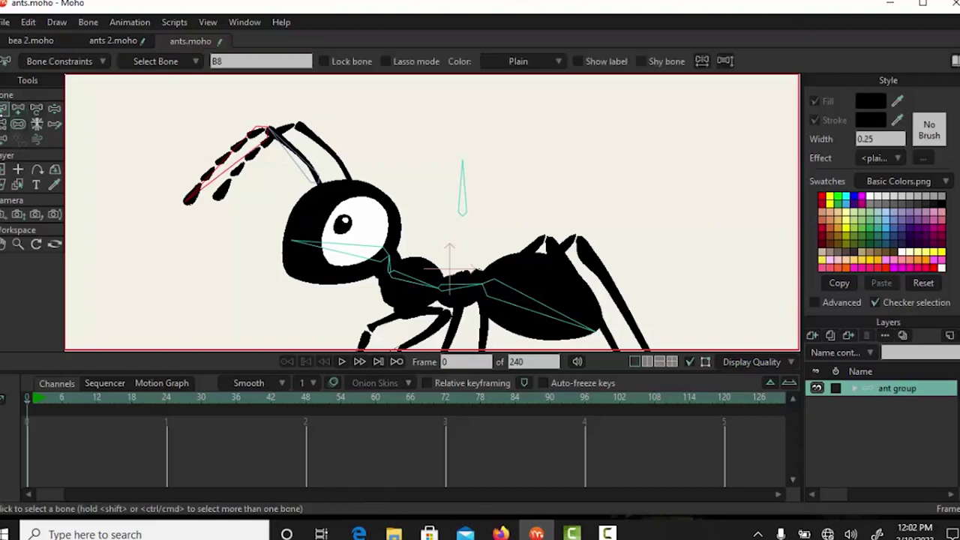
pyautogui.click(359, 253)
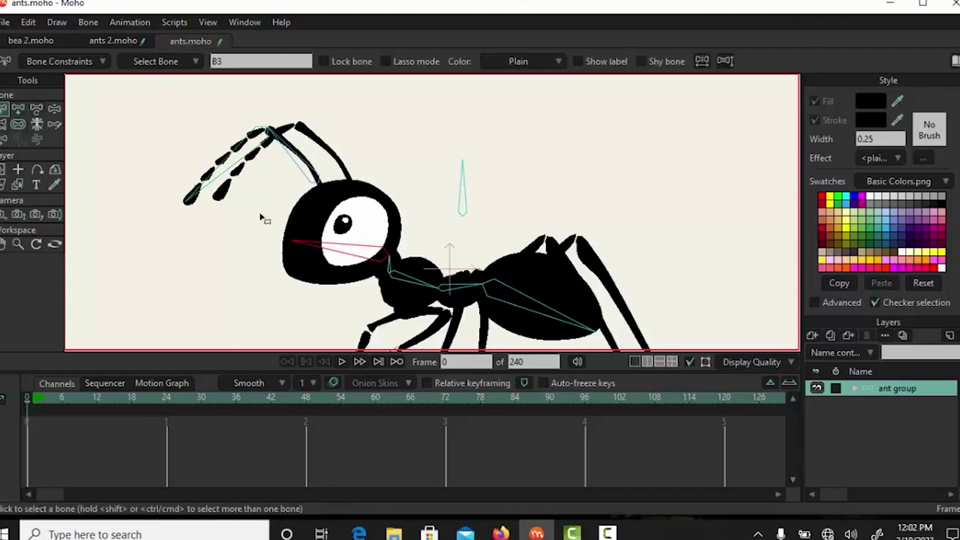
pyautogui.press('a')
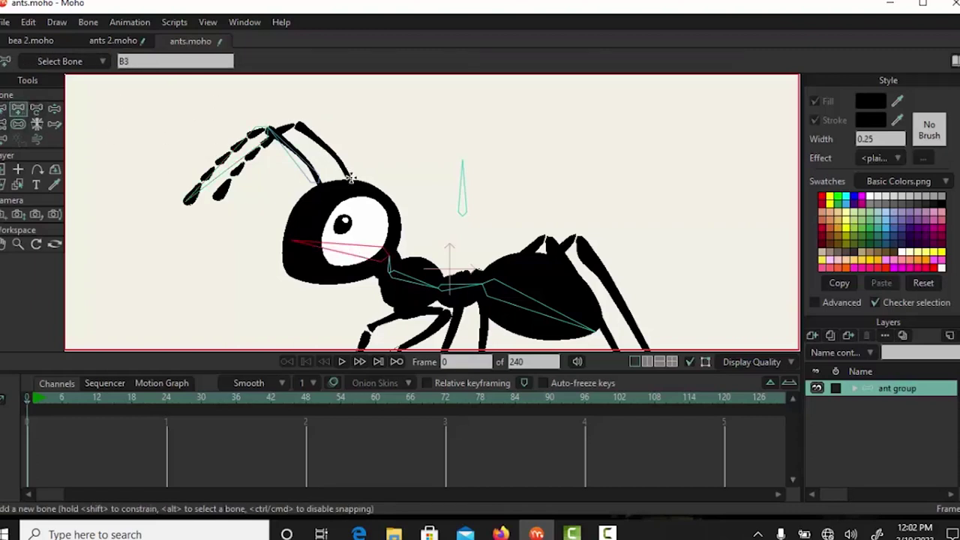
pyautogui.moveTo(350, 178); pyautogui.dragTo(298, 124)
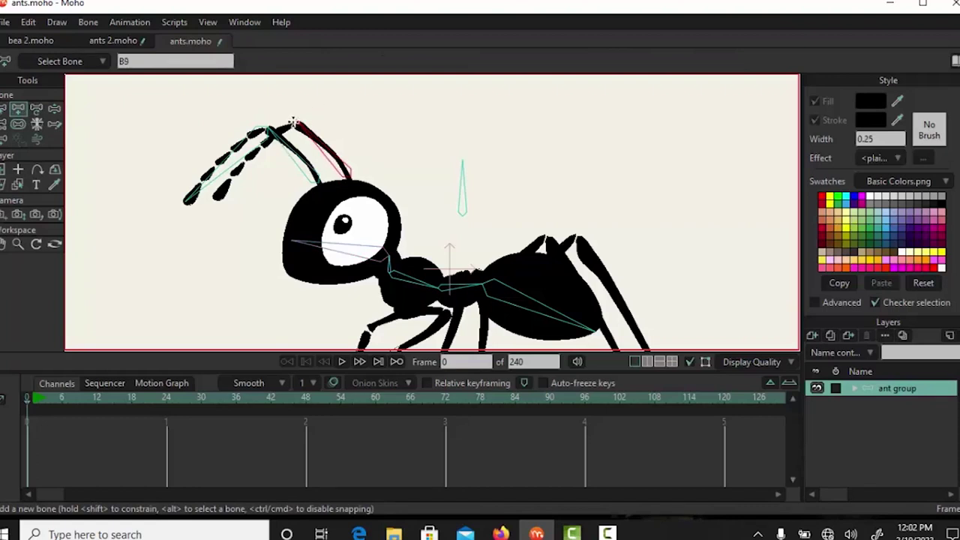
pyautogui.moveTo(297, 120); pyautogui.dragTo(224, 192)
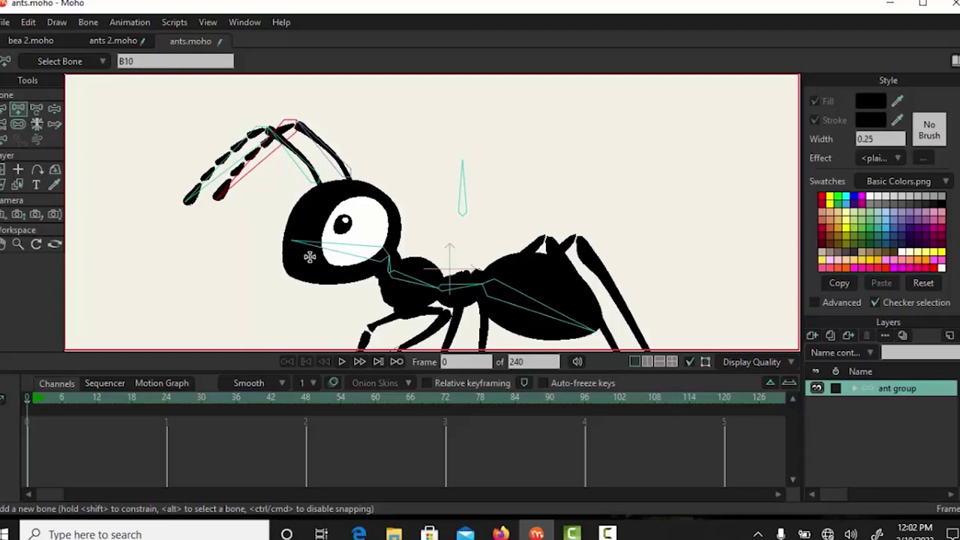
# Select the thorax bone and the thorax shape's Layer 3 in the body 2 group, and hide that layer.
pyautogui.moveTo(604, 207)
pyautogui.mouseDown()
pyautogui.moveTo(515, 139)
pyautogui.moveTo(485, 138)
pyautogui.moveTo(485, 158)
pyautogui.moveTo(495, 149)
pyautogui.mouseUp()
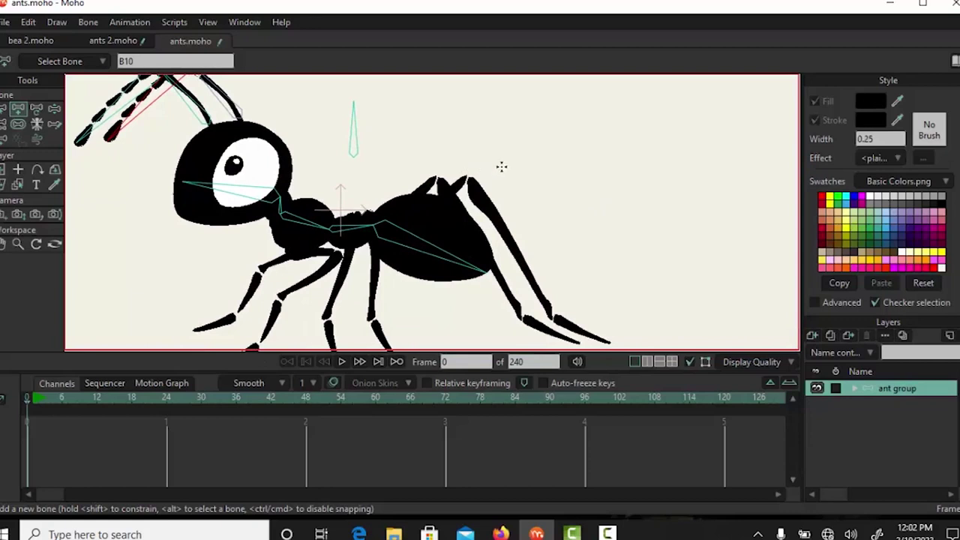
pyautogui.moveTo(525, 167); pyautogui.dragTo(563, 134)
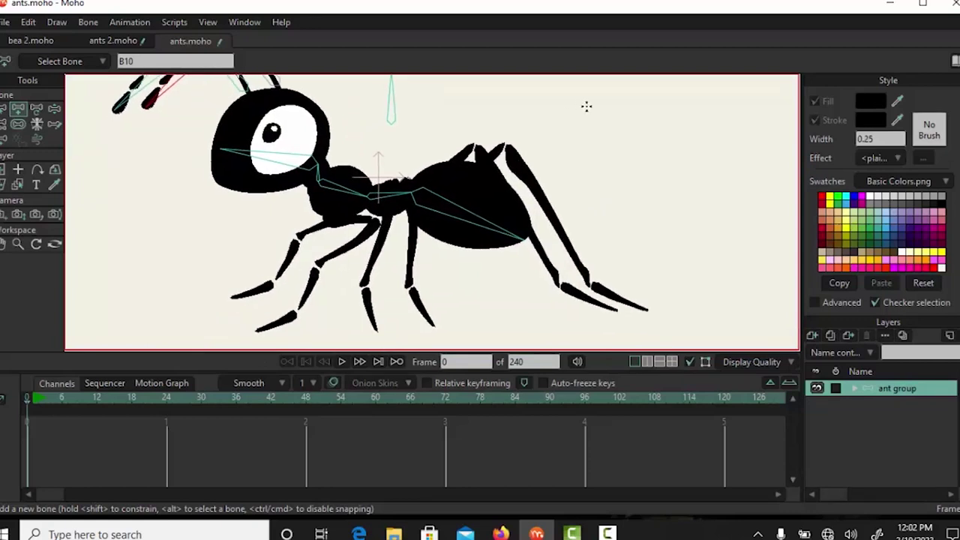
pyautogui.press('b')
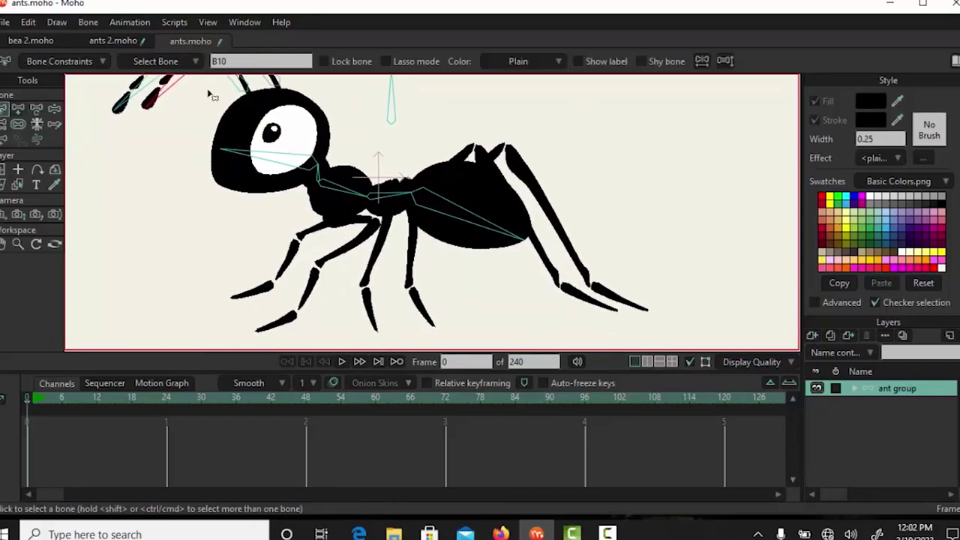
pyautogui.click(342, 191)
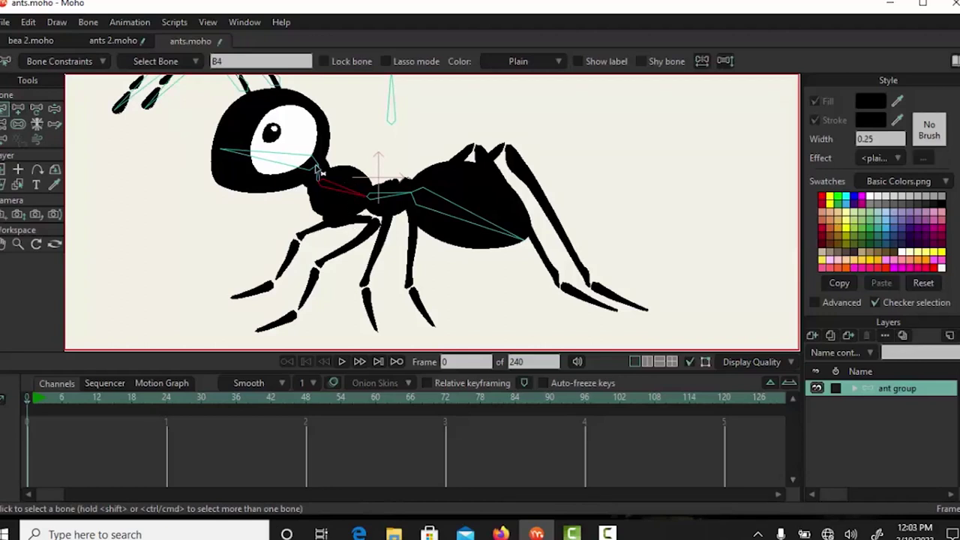
pyautogui.keyDown('ctrl'); pyautogui.keyDown('alt'); pyautogui.click(343, 208); pyautogui.keyUp('alt'); pyautogui.keyUp('ctrl')
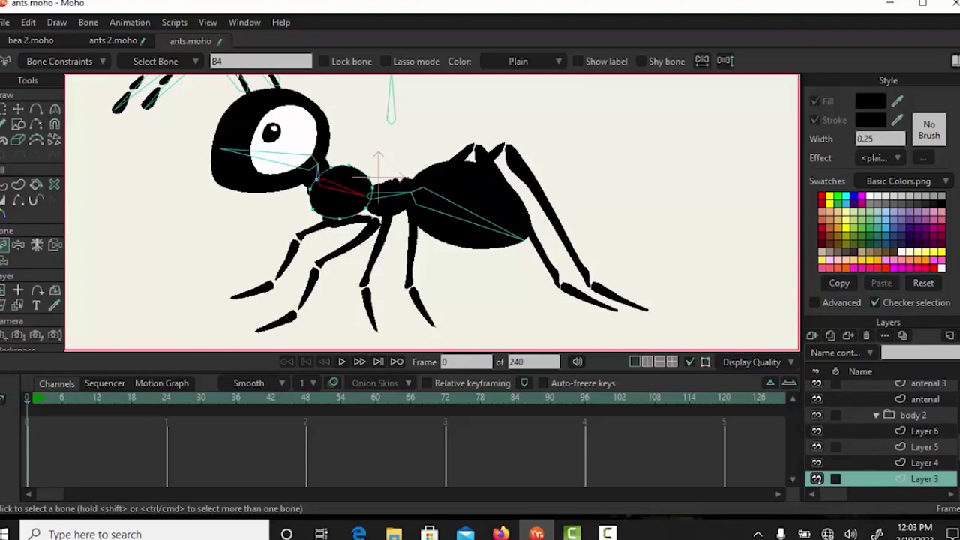
pyautogui.click(817, 480)
pyautogui.moveTo(565, 212)
pyautogui.mouseDown()
pyautogui.moveTo(530, 223)
pyautogui.moveTo(557, 203)
pyautogui.mouseUp()
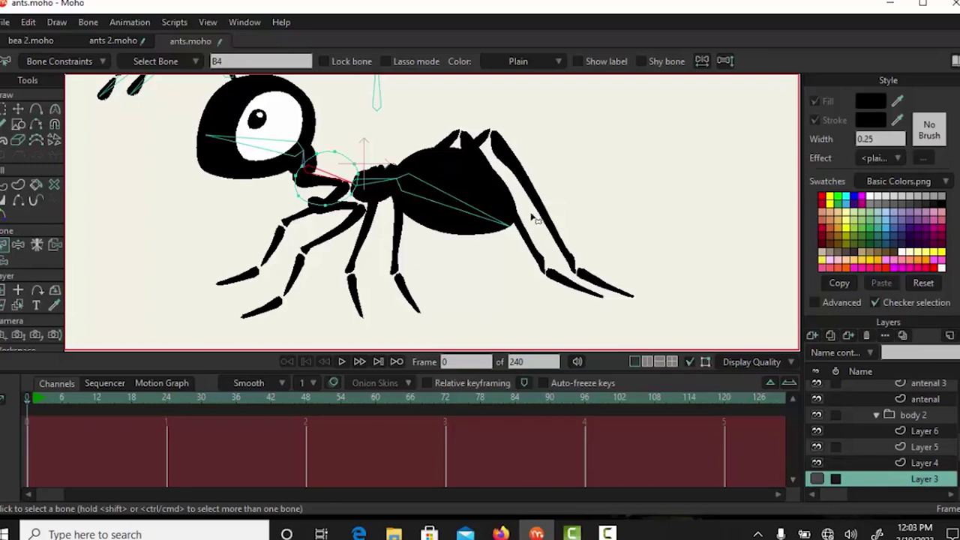
# On the ant group layer, add four chained bones along the front leg nearer the waist, from its base to the foot tip, parented to the thorax bone.
pyautogui.scroll(2, 531, 222)
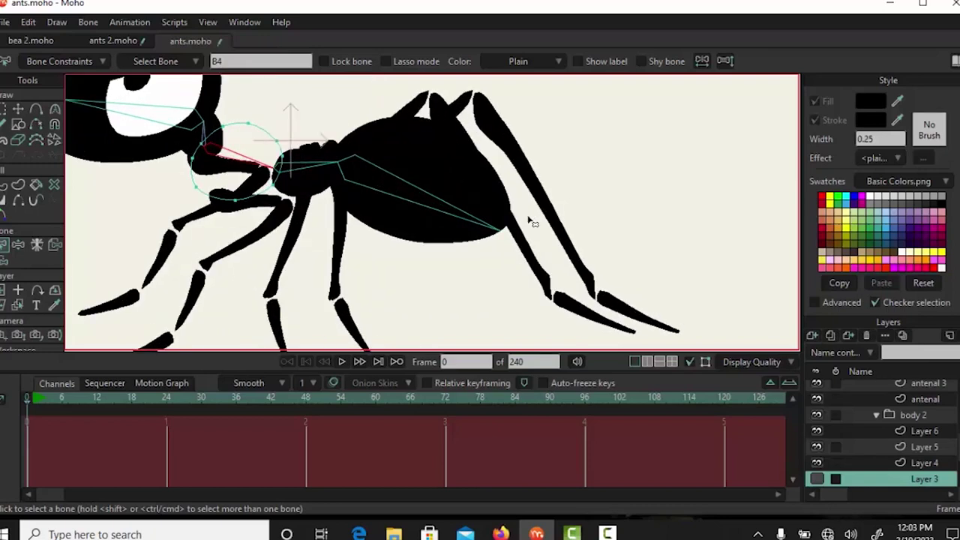
pyautogui.scroll(-1, 622, 240)
pyautogui.scroll(1, 645, 223)
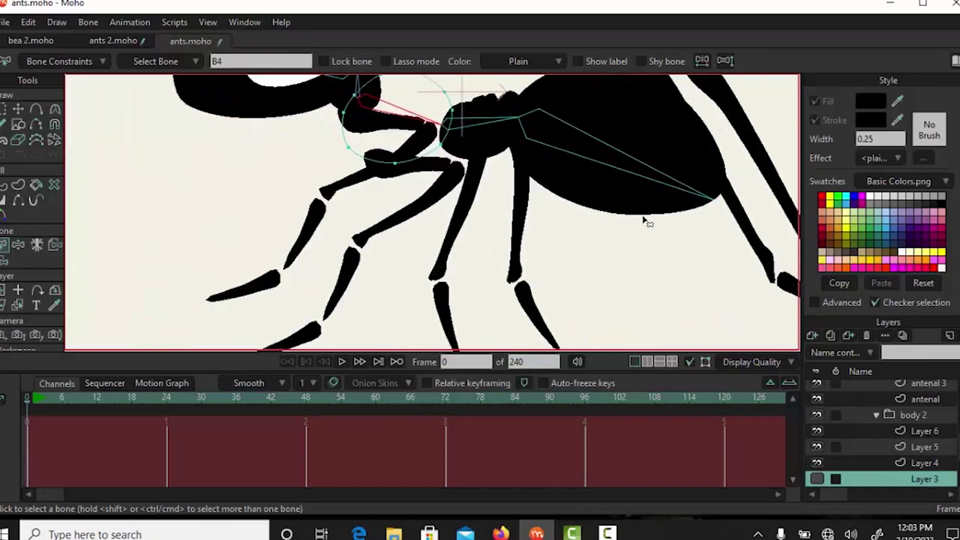
pyautogui.scroll(1, 606, 224)
pyautogui.moveTo(602, 218); pyautogui.dragTo(589, 225)
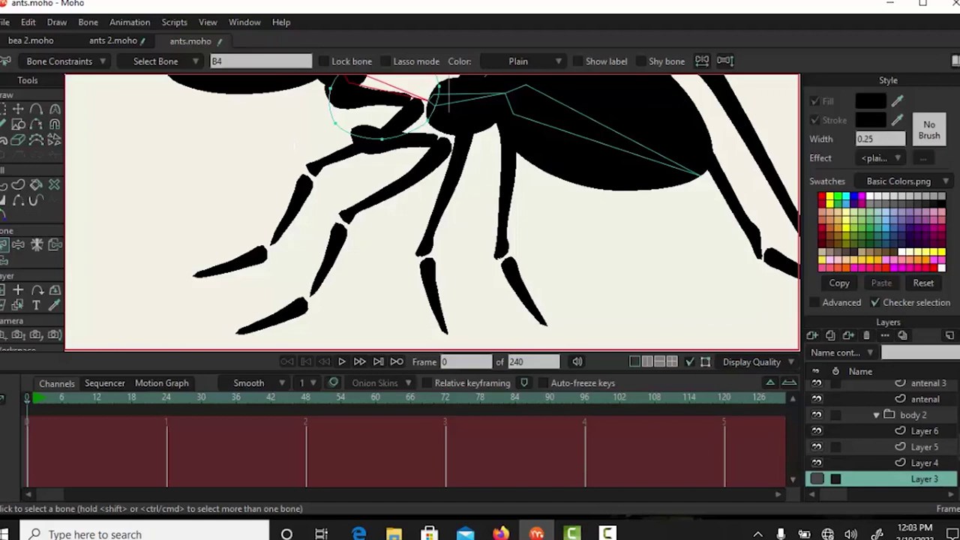
pyautogui.moveTo(959, 517); pyautogui.dragTo(959, 533)
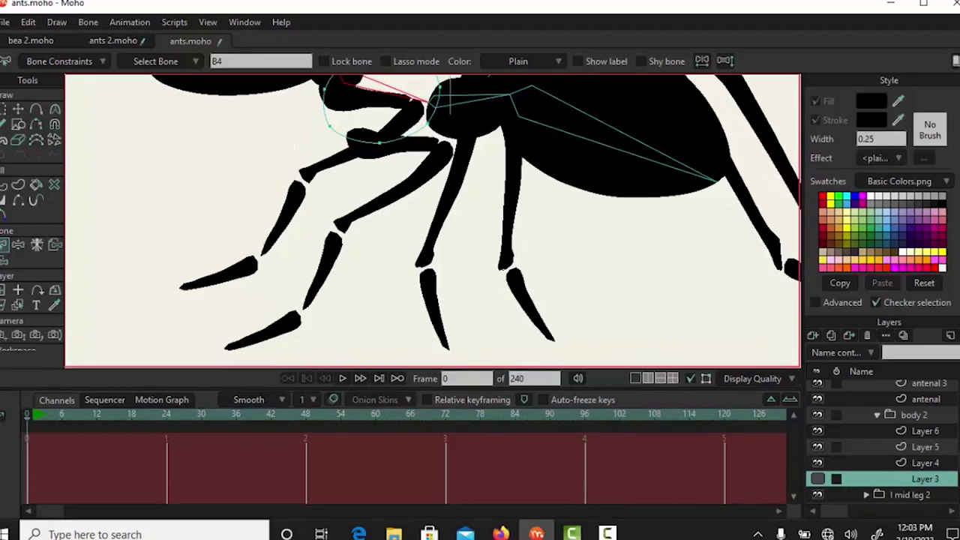
pyautogui.scroll(5, 939, 390)
pyautogui.click(930, 388)
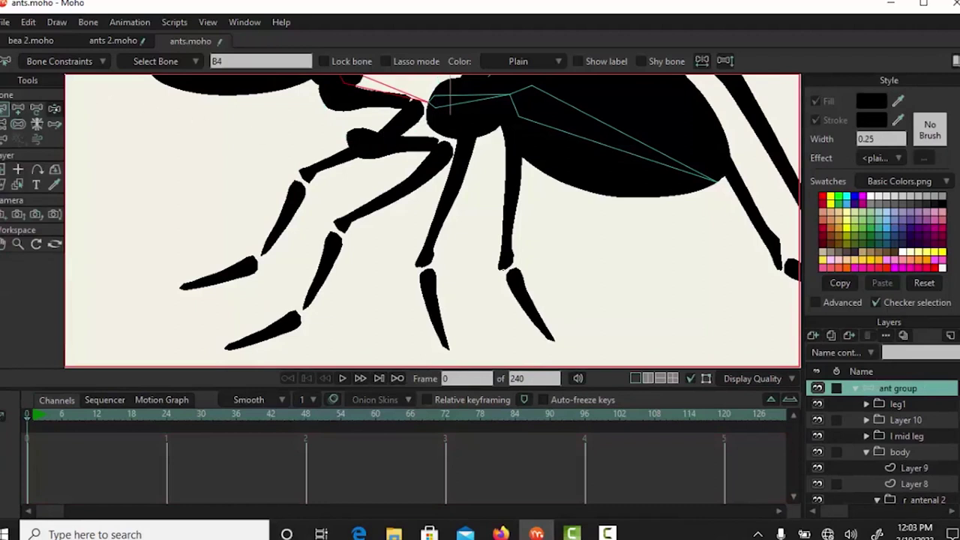
pyautogui.click(54, 109)
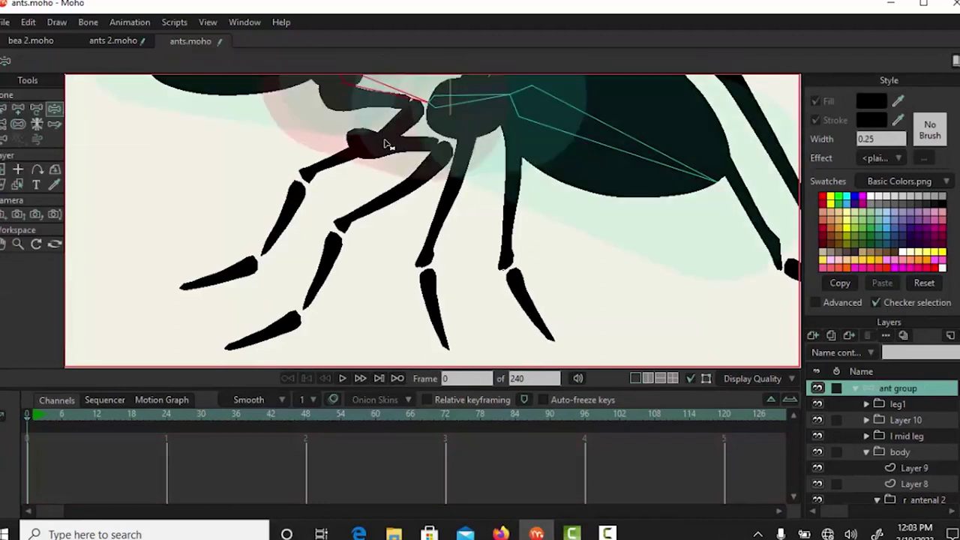
pyautogui.click(18, 109)
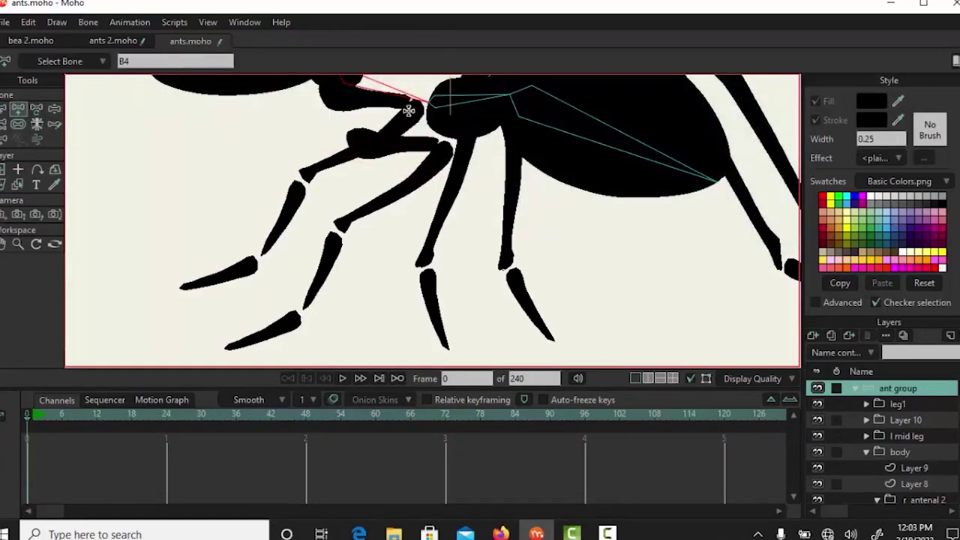
pyautogui.scroll(-2, 350, 166)
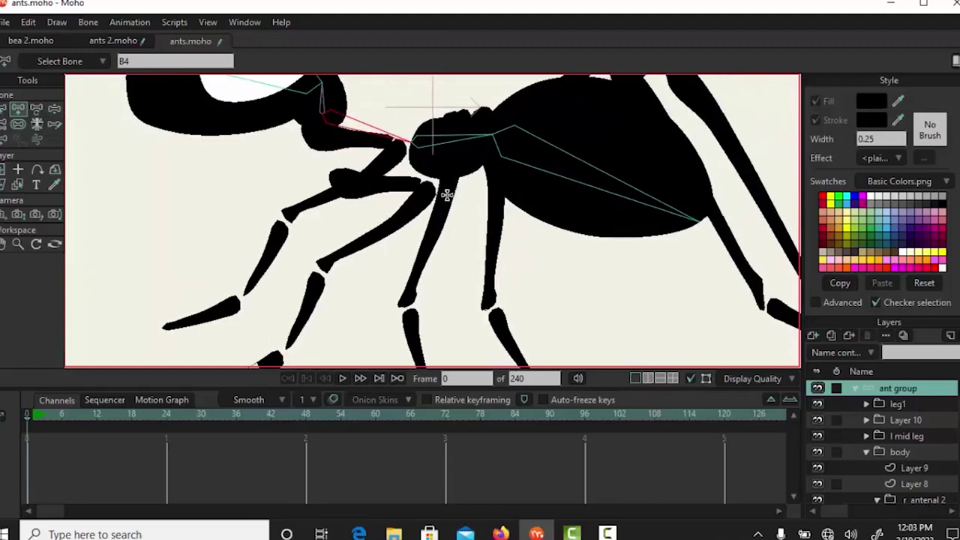
pyautogui.click(339, 179)
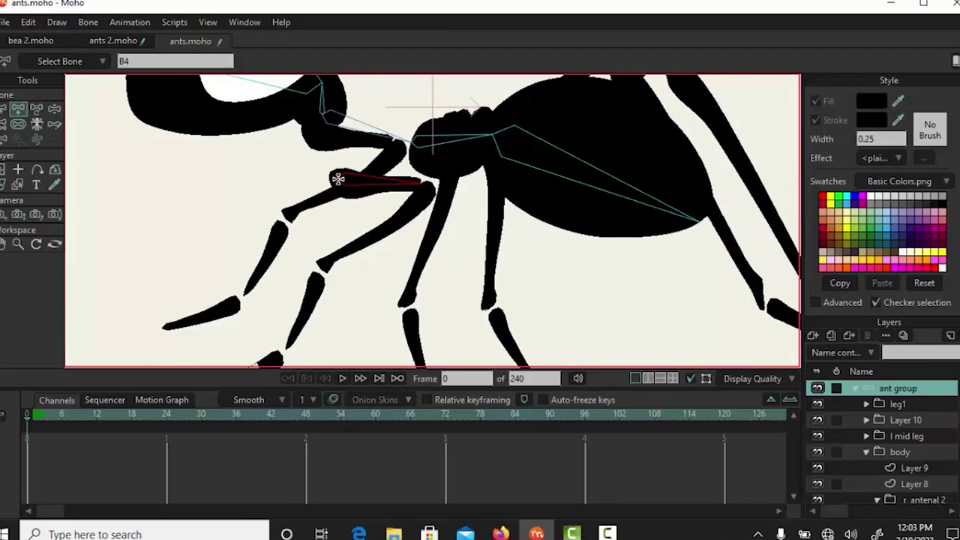
pyautogui.click(429, 188)
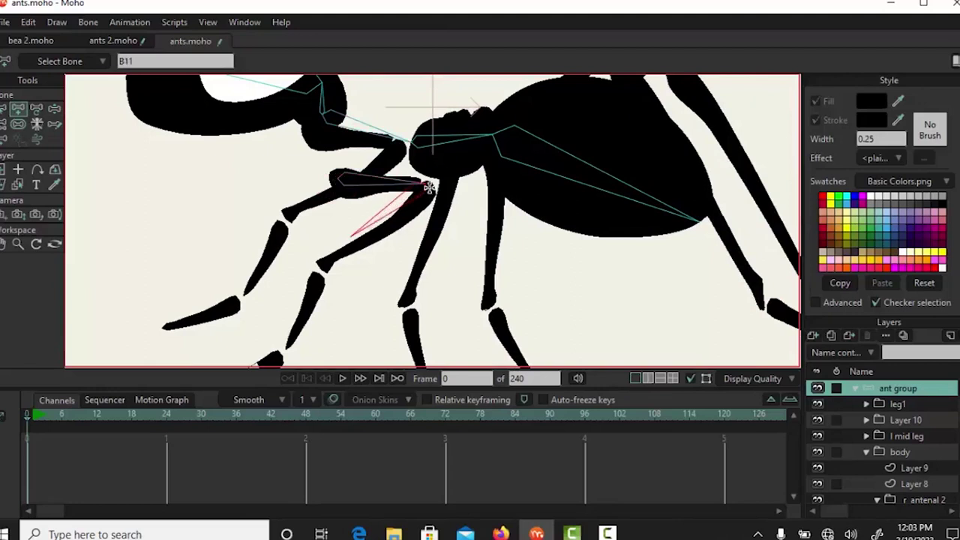
pyautogui.moveTo(361, 275); pyautogui.dragTo(385, 219)
pyautogui.click(347, 210)
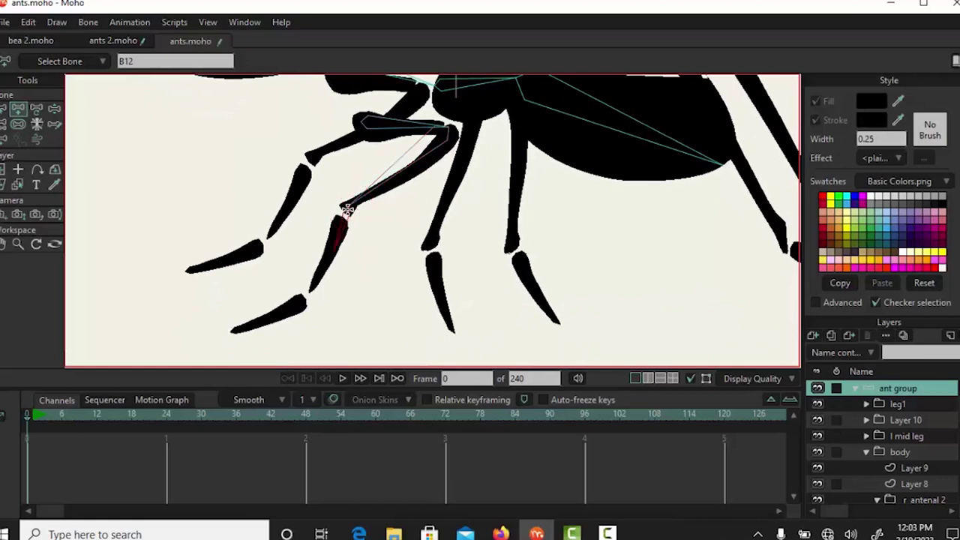
pyautogui.click(311, 291)
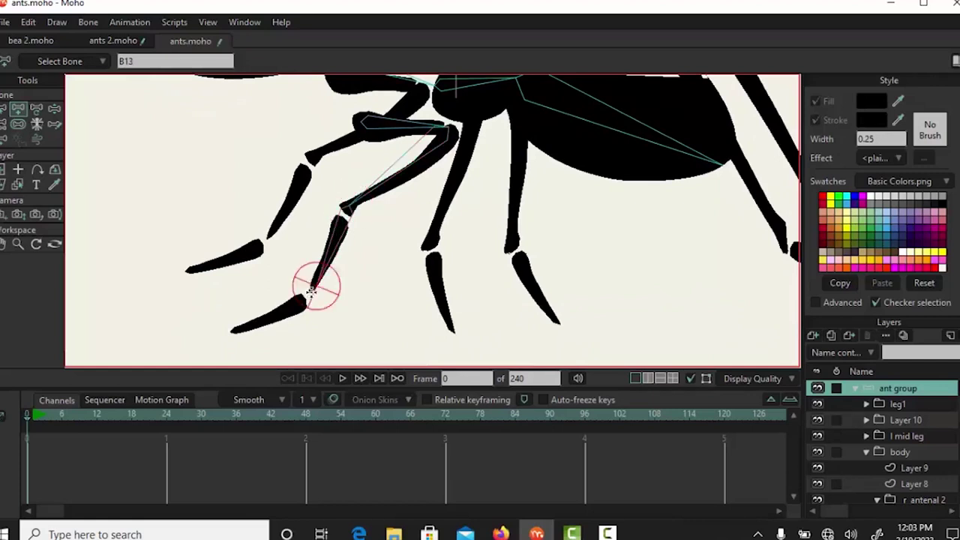
pyautogui.moveTo(311, 291); pyautogui.dragTo(238, 330)
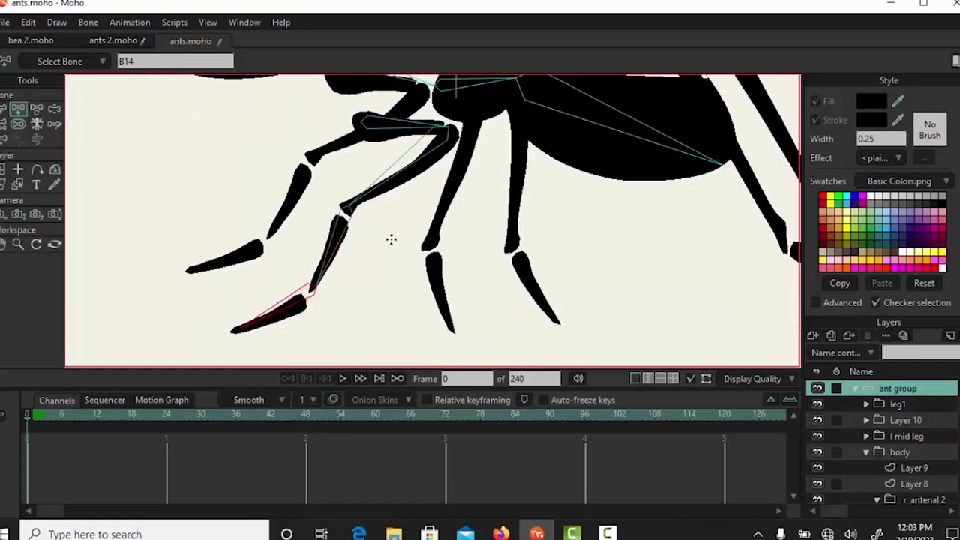
# Add four chained bones along the foremost leg as children of the thorax bone, from its base to the foot tip.
pyautogui.scroll(-2, 390, 239)
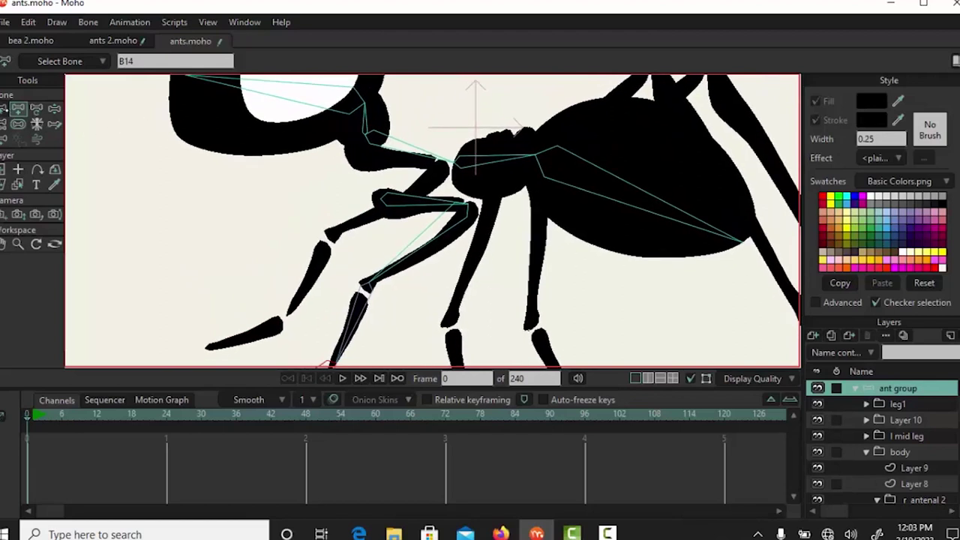
pyautogui.click(18, 108)
pyautogui.click(372, 144)
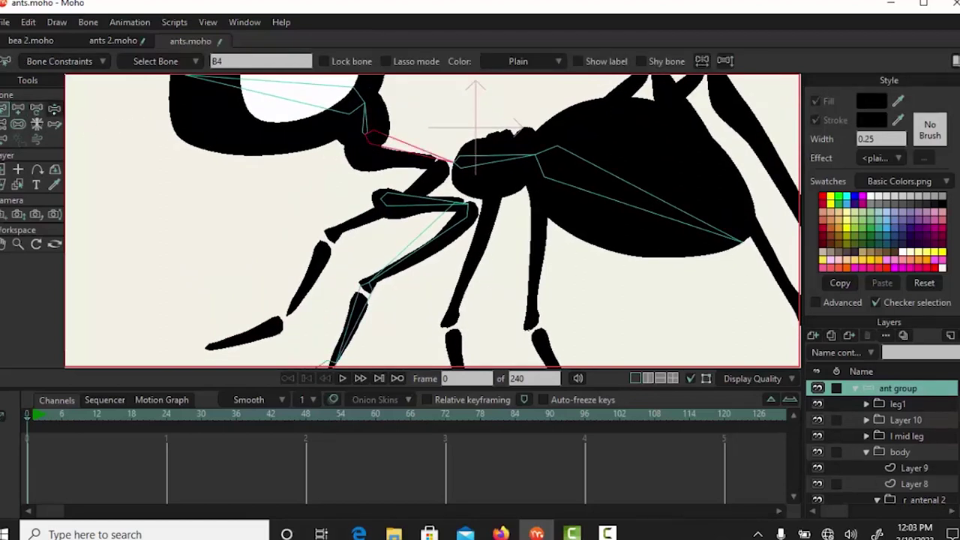
pyautogui.click(18, 108)
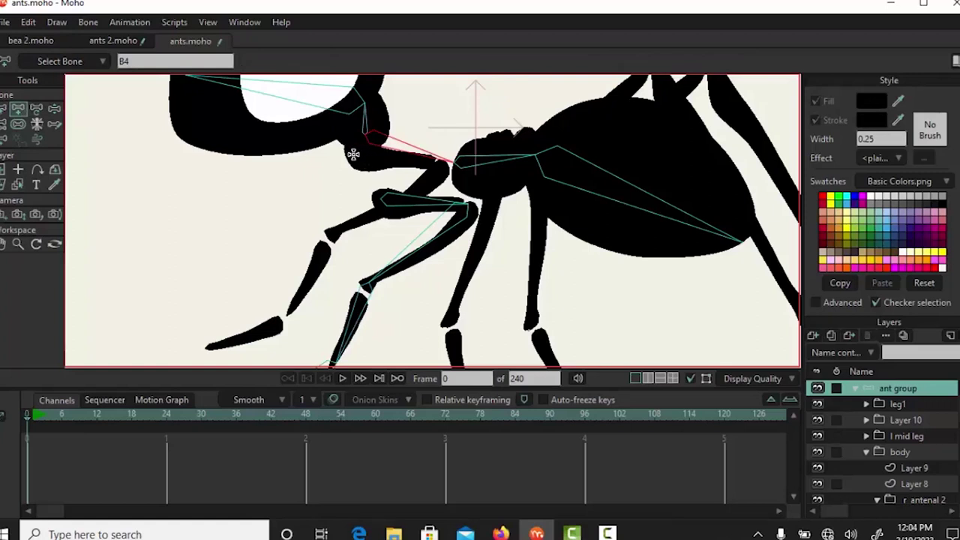
pyautogui.moveTo(354, 155)
pyautogui.mouseDown()
pyautogui.moveTo(439, 163)
pyautogui.moveTo(332, 234)
pyautogui.moveTo(295, 302)
pyautogui.moveTo(203, 349)
pyautogui.mouseUp()
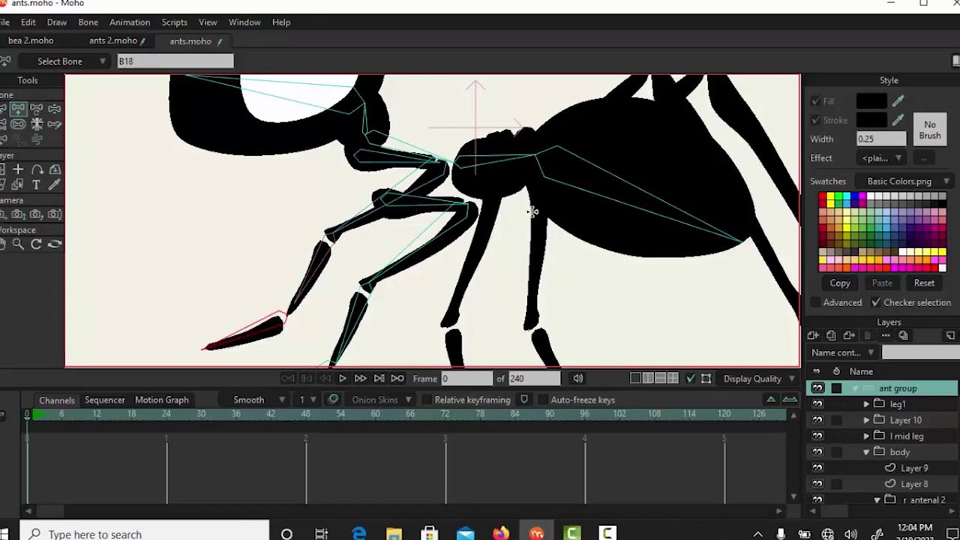
# Make the thorax shape, Layer 3 in the body 2 group, visible again.
pyautogui.moveTo(531, 217); pyautogui.dragTo(416, 206)
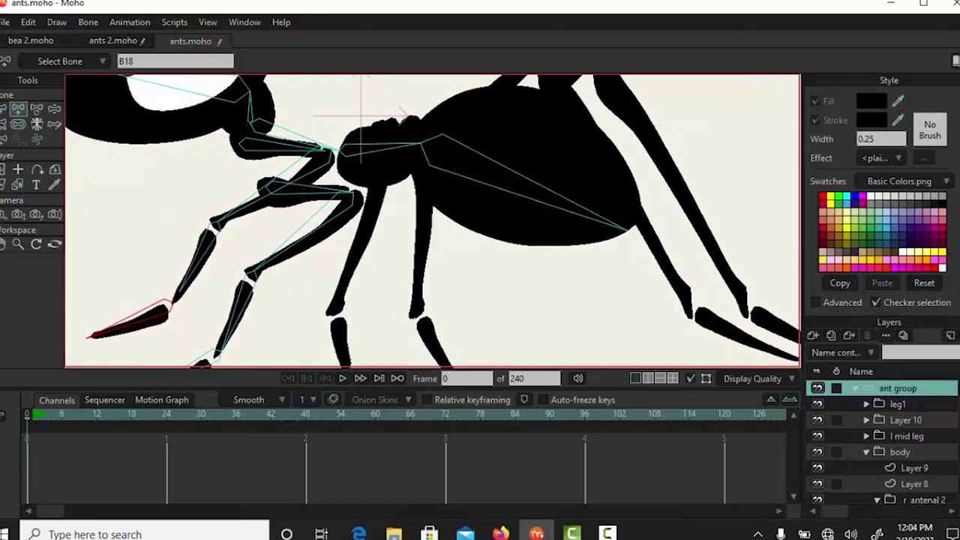
pyautogui.scroll(-3, 881, 443)
pyautogui.scroll(3, 882, 443)
pyautogui.scroll(-3, 882, 443)
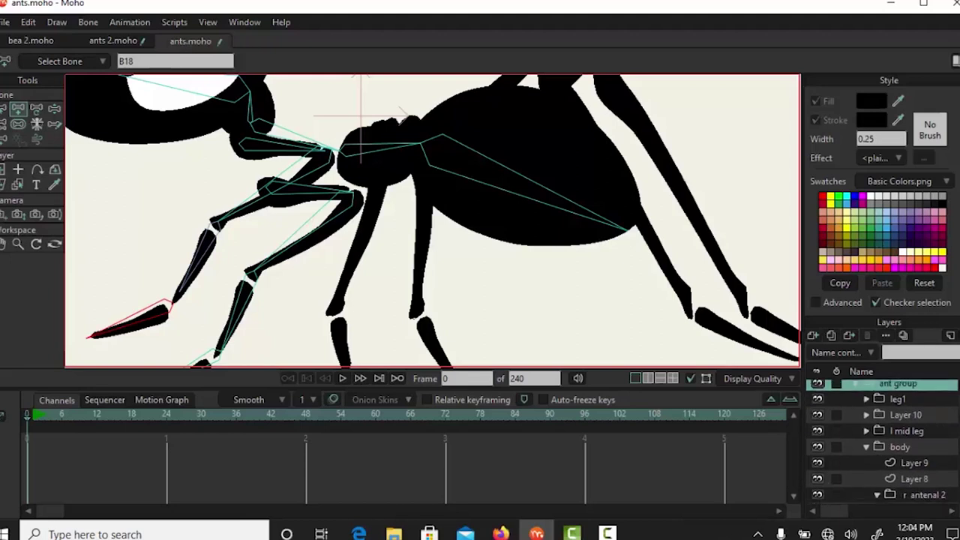
pyautogui.scroll(-5, 882, 443)
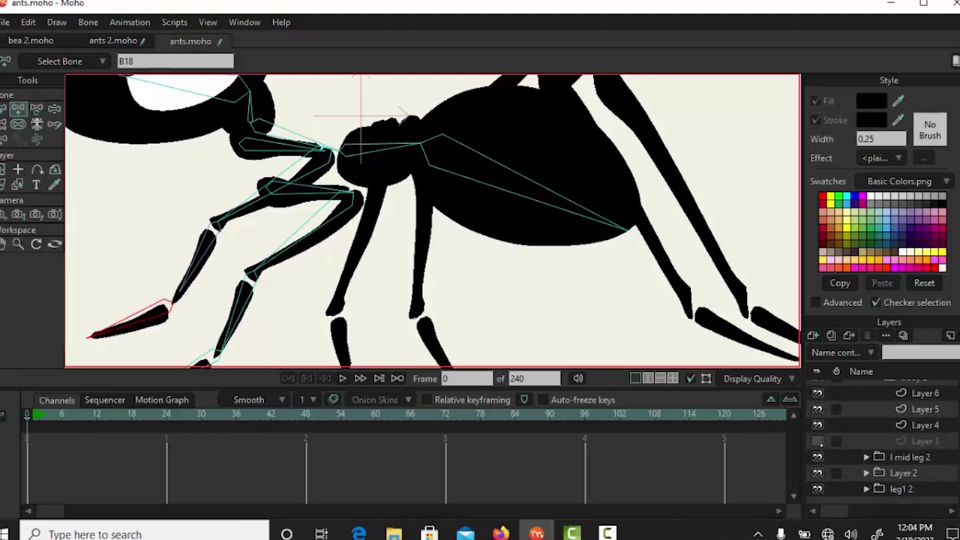
pyautogui.click(818, 441)
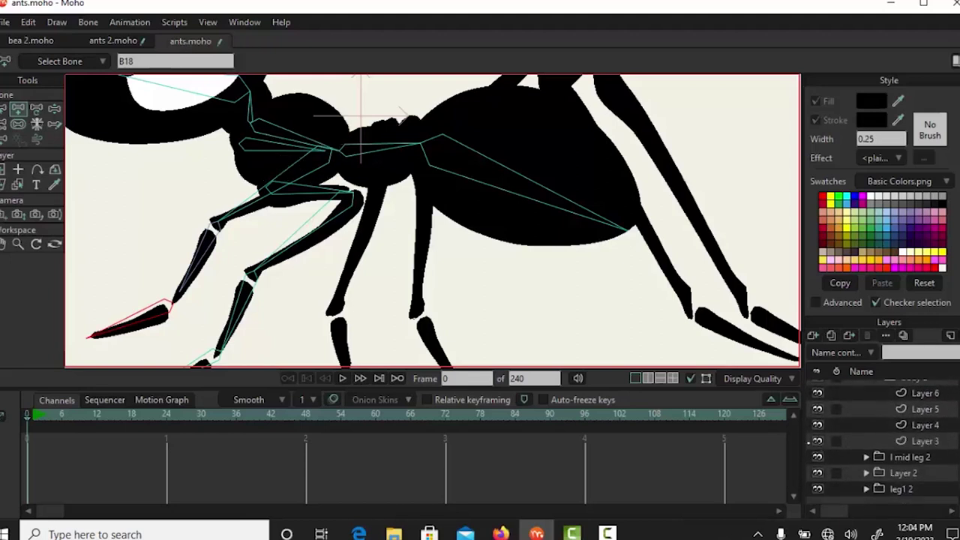
# Hide the waist shape on Layer 4 and the abdomen shape on Layer 5 in the body 2 group.
pyautogui.keyDown('ctrl'); pyautogui.keyDown('alt'); pyautogui.click(390, 175); pyautogui.keyUp('alt'); pyautogui.keyUp('ctrl')
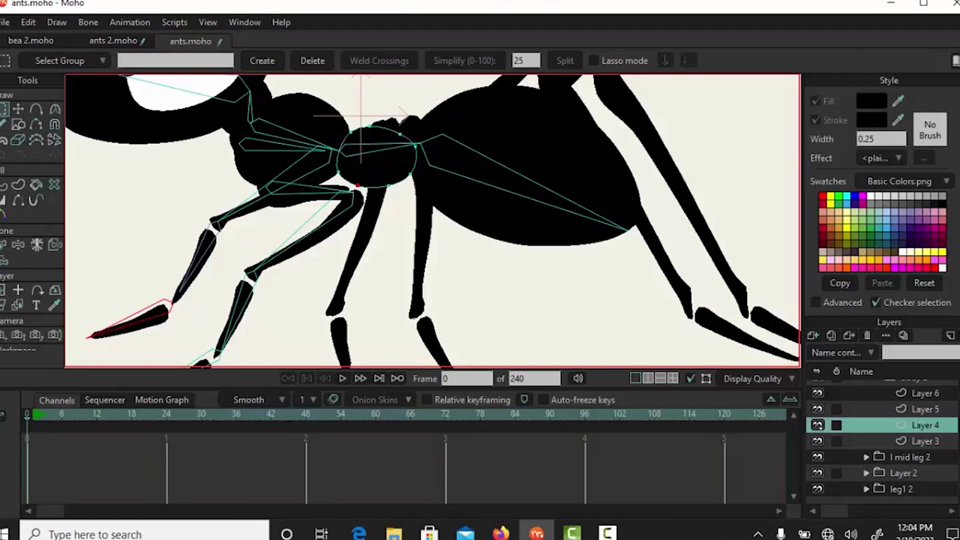
pyautogui.click(819, 425)
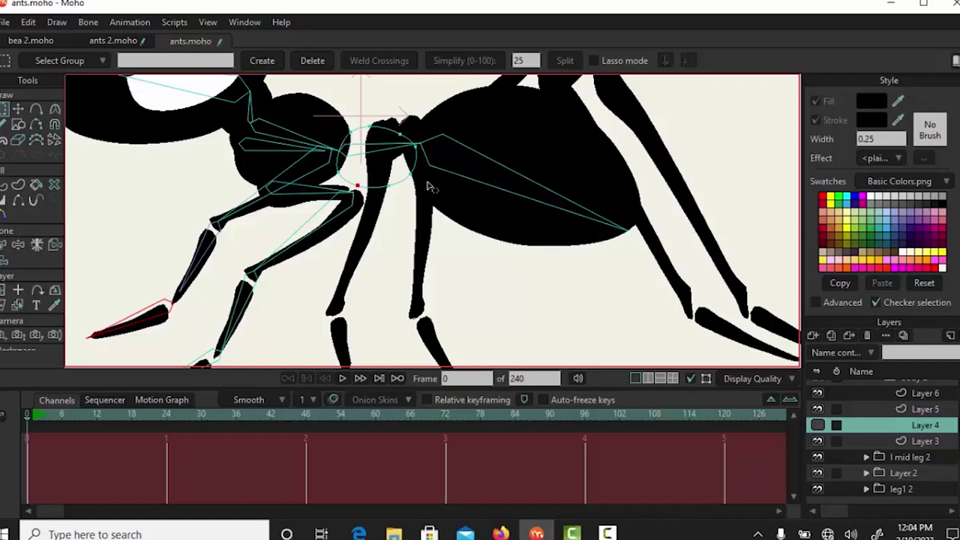
pyautogui.keyDown('ctrl'); pyautogui.keyDown('alt'); pyautogui.click(474, 225); pyautogui.keyUp('alt'); pyautogui.keyUp('ctrl')
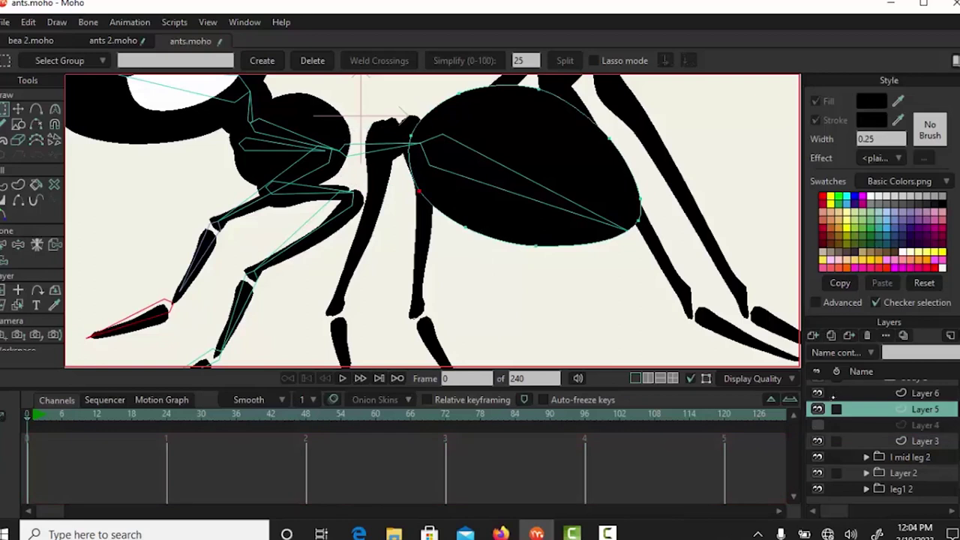
pyautogui.press('Delete')
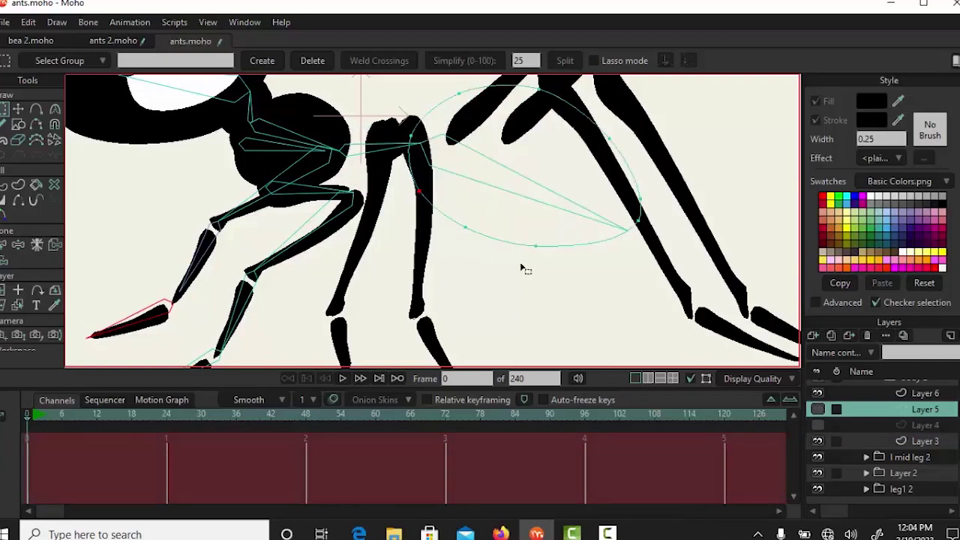
# Hide the l mid leg 2 group to isolate the other middle leg.
pyautogui.moveTo(526, 293); pyautogui.dragTo(564, 297)
pyautogui.moveTo(556, 304); pyautogui.dragTo(568, 270)
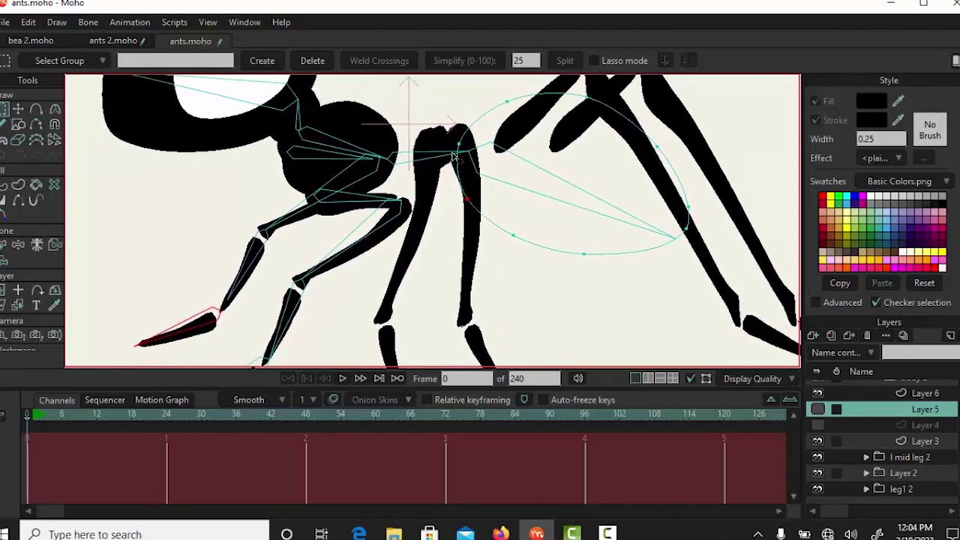
pyautogui.click(819, 457)
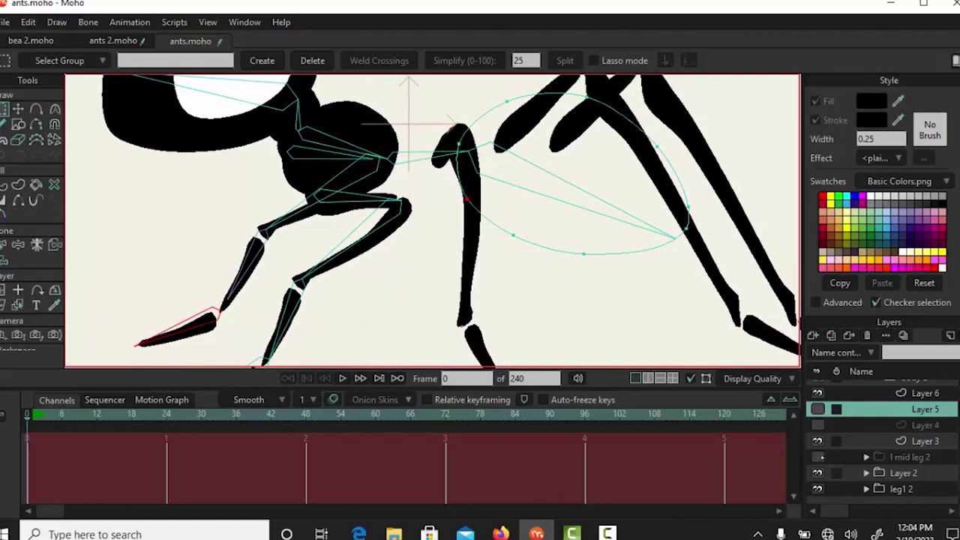
# Add three chained bones along the isolated middle leg as children of the waist bone, from its short upper segment to the foot tip.
pyautogui.moveTo(500, 262)
pyautogui.mouseDown()
pyautogui.moveTo(435, 278)
pyautogui.moveTo(439, 213)
pyautogui.moveTo(430, 211)
pyautogui.moveTo(461, 253)
pyautogui.mouseUp()
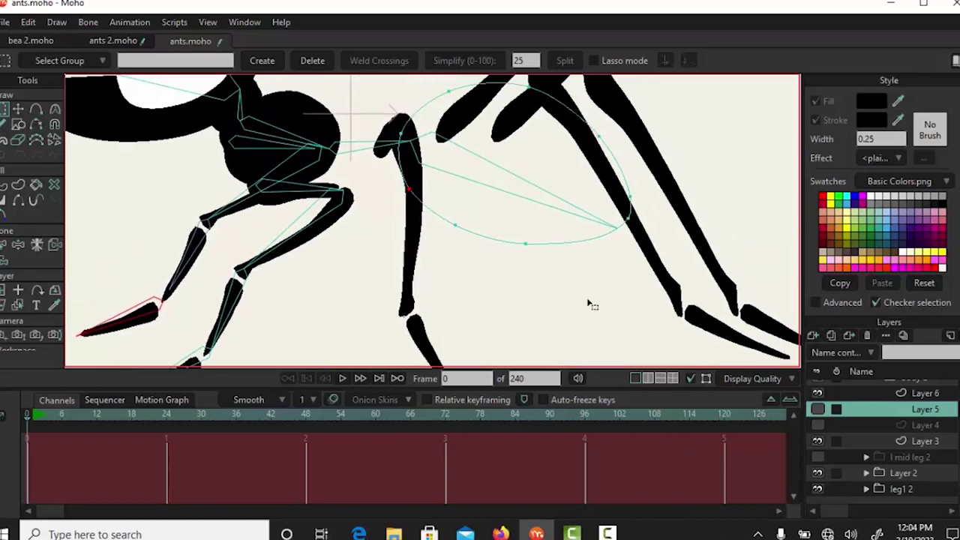
pyautogui.scroll(5, 883, 441)
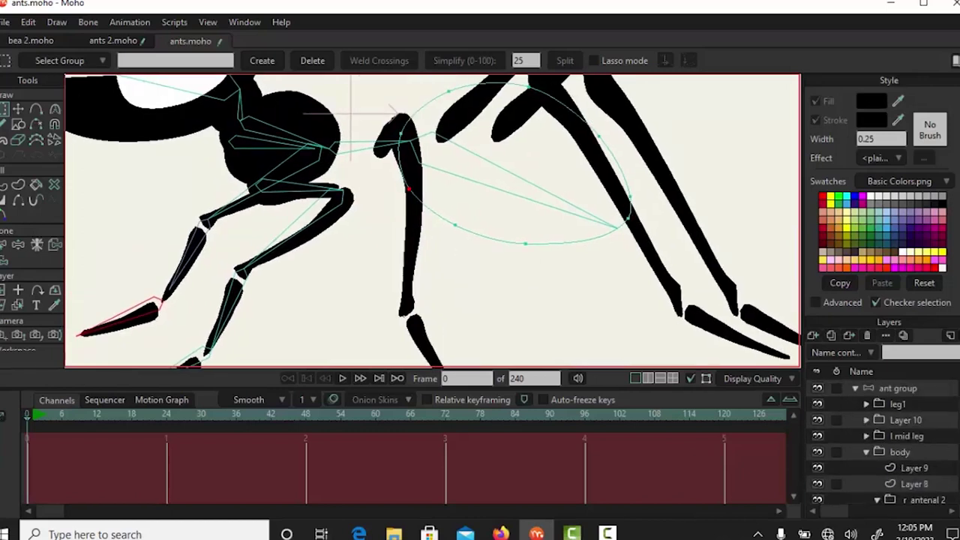
pyautogui.click(919, 390)
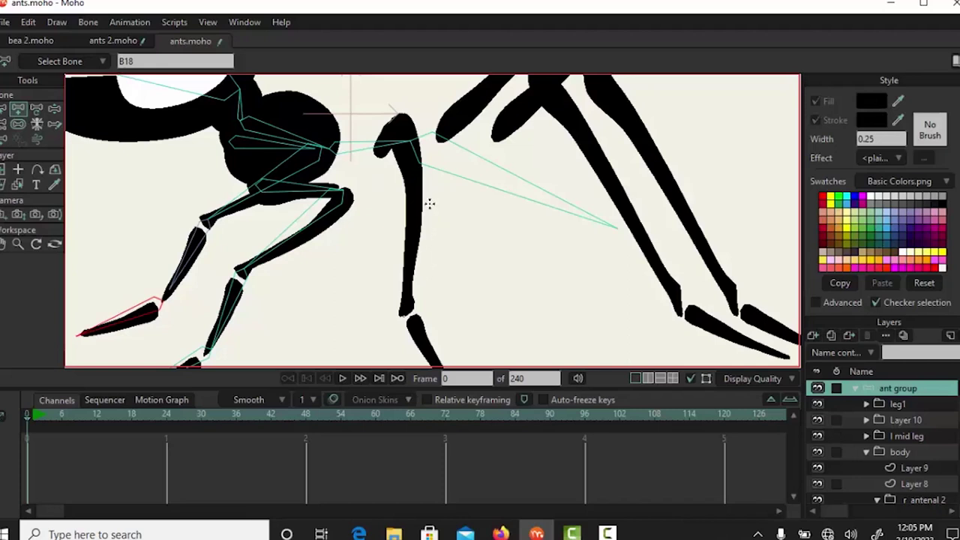
pyautogui.click(6, 111)
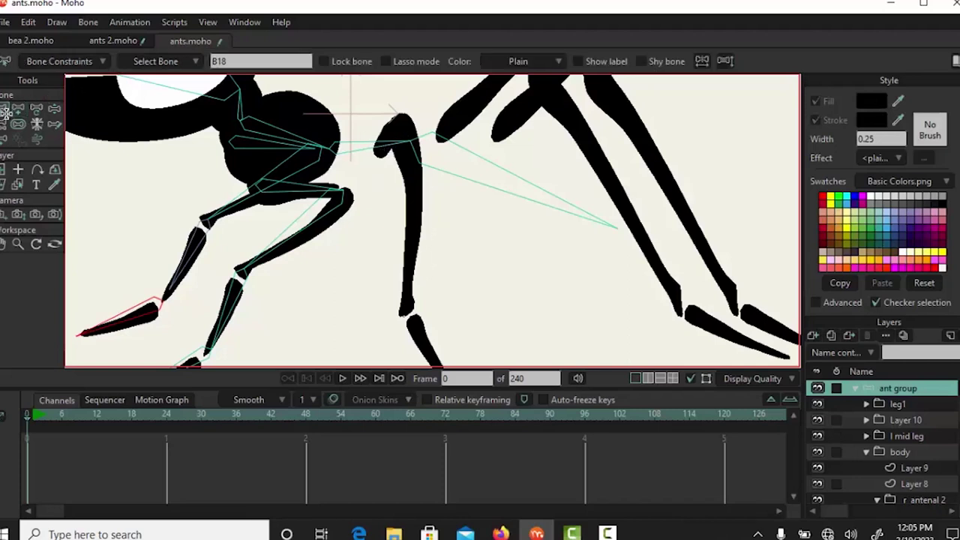
pyautogui.click(357, 147)
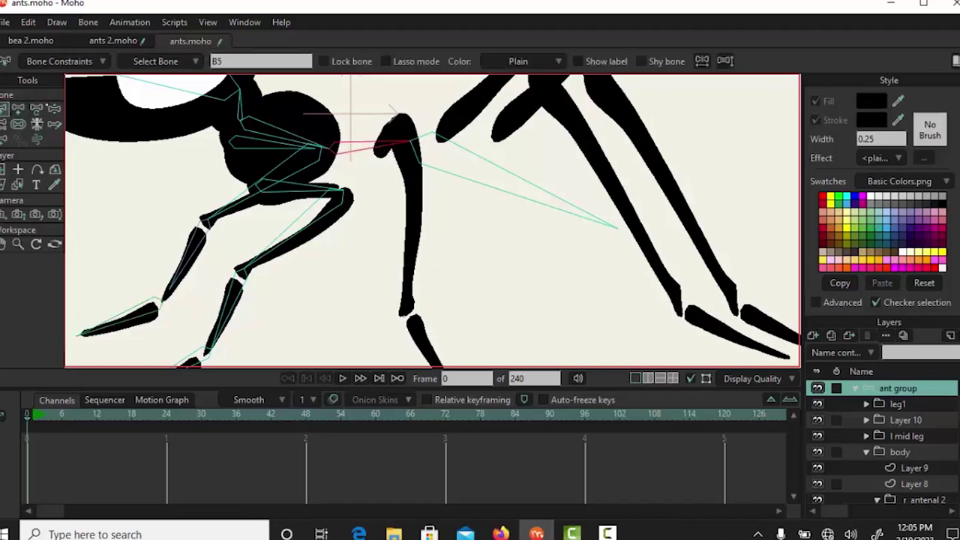
pyautogui.click(18, 109)
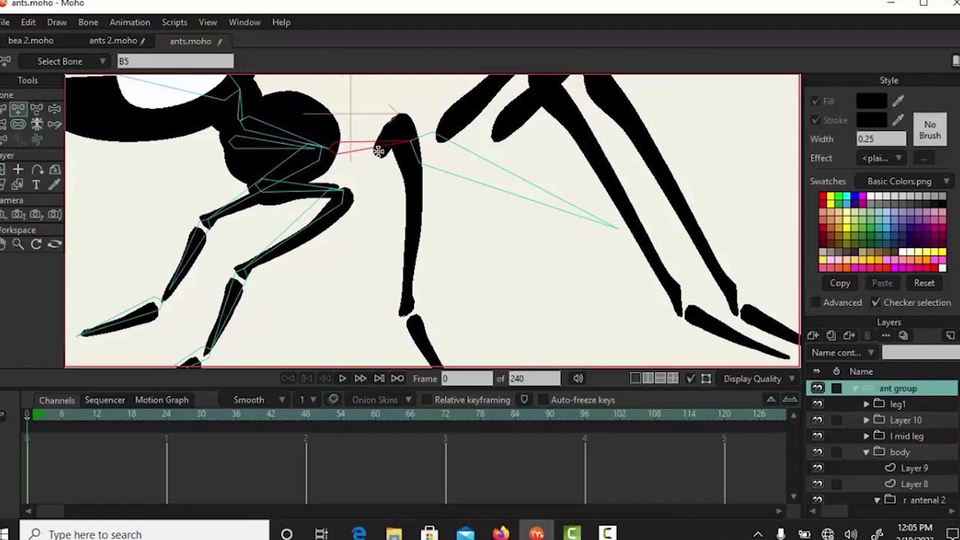
pyautogui.moveTo(378, 155); pyautogui.dragTo(390, 135)
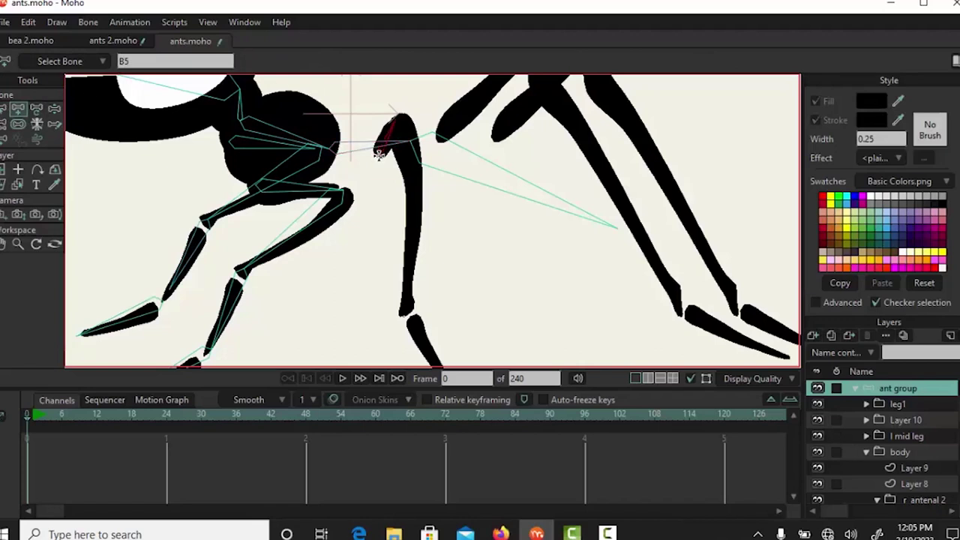
pyautogui.click(402, 121)
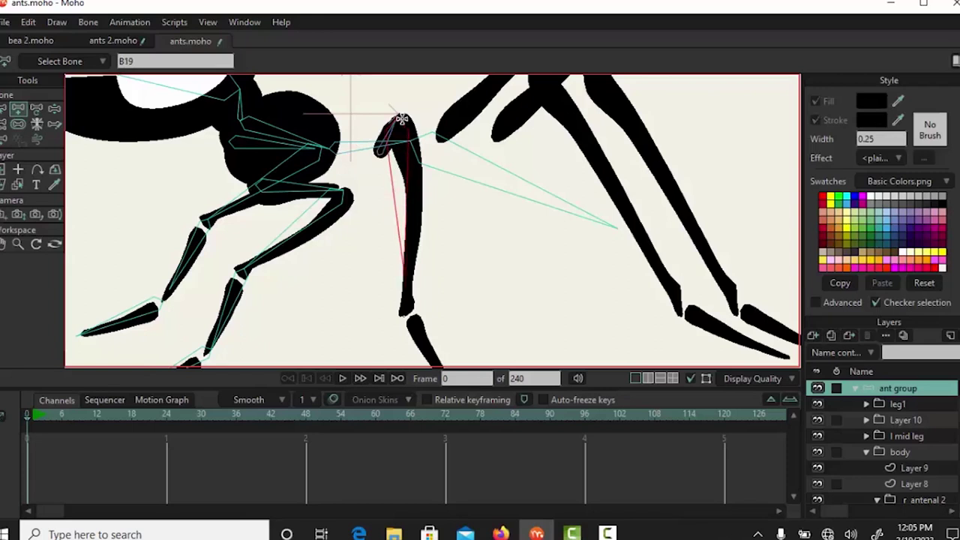
pyautogui.click(410, 301)
pyautogui.moveTo(512, 312); pyautogui.dragTo(477, 187)
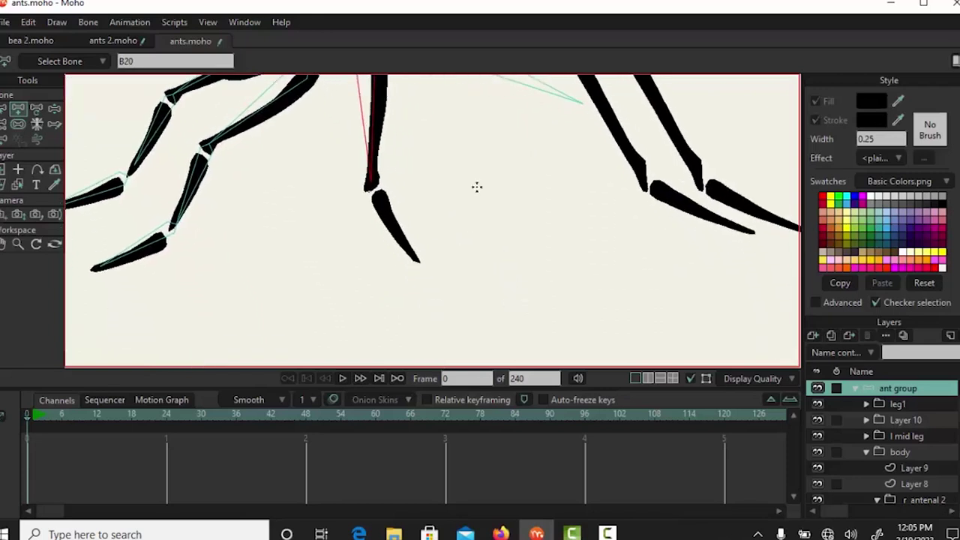
pyautogui.click(372, 185)
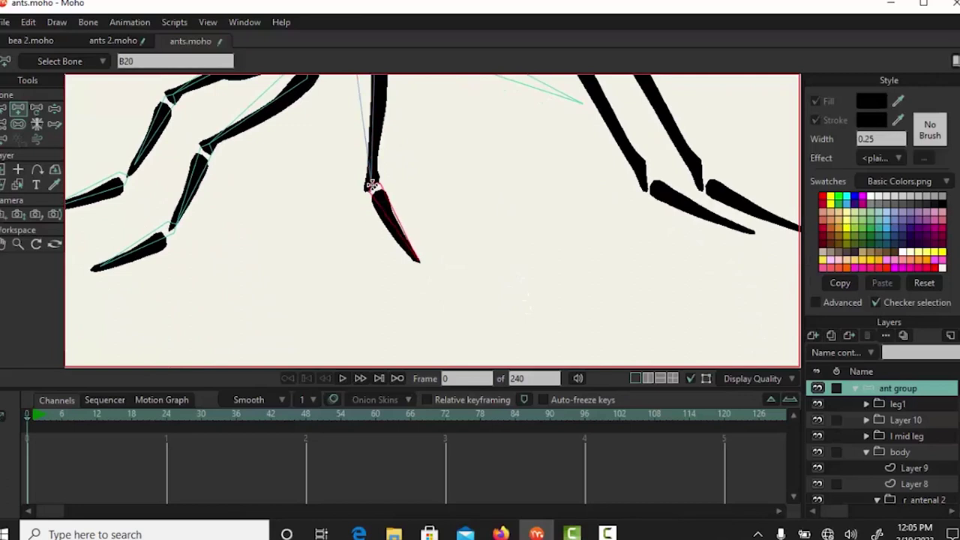
pyautogui.click(372, 186)
# Make the l mid leg 2 group visible again.
pyautogui.moveTo(422, 140); pyautogui.dragTo(418, 296)
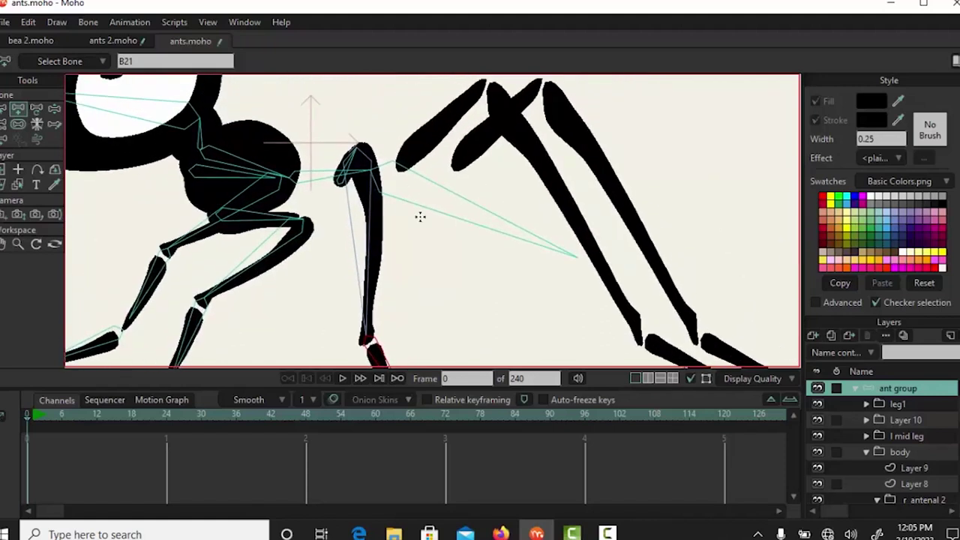
pyautogui.moveTo(398, 237); pyautogui.dragTo(418, 225)
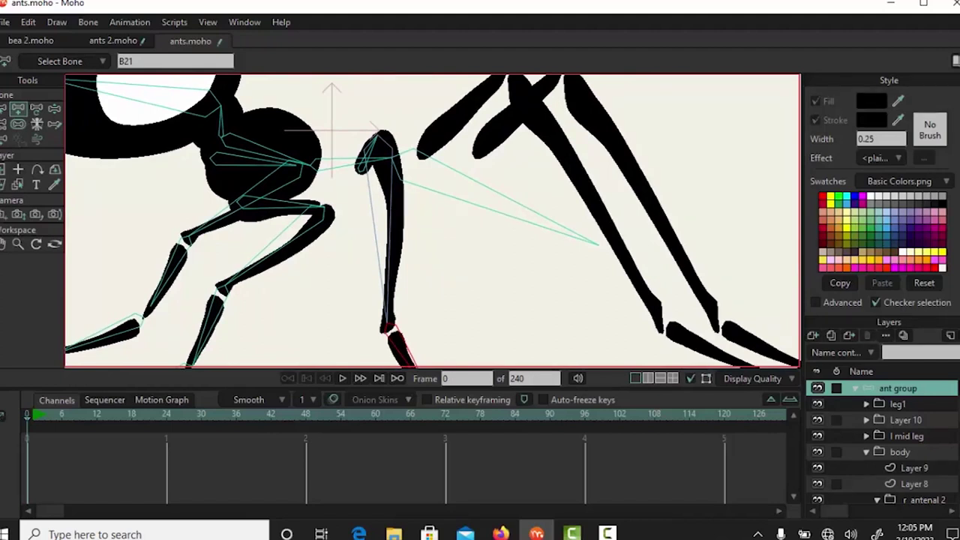
pyautogui.scroll(-10, 883, 442)
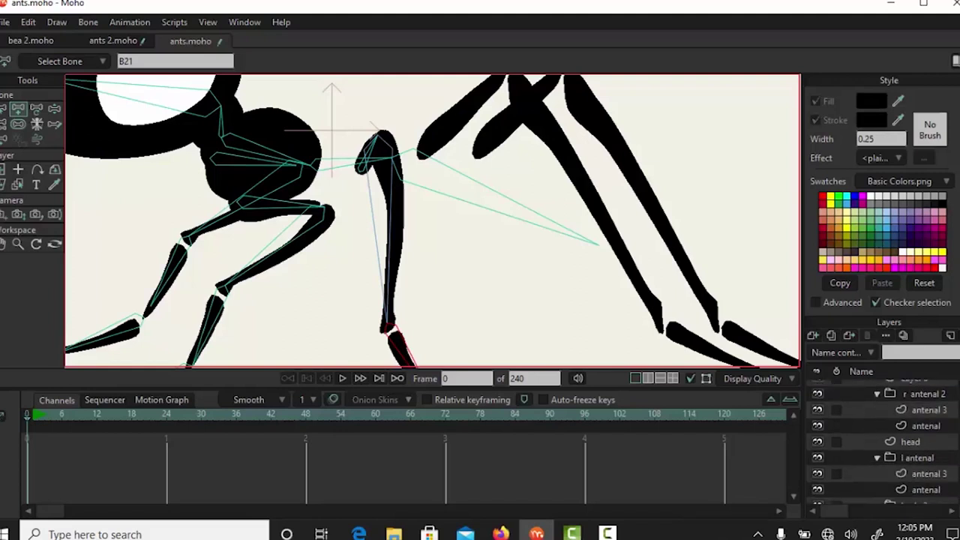
pyautogui.scroll(-2, 883, 442)
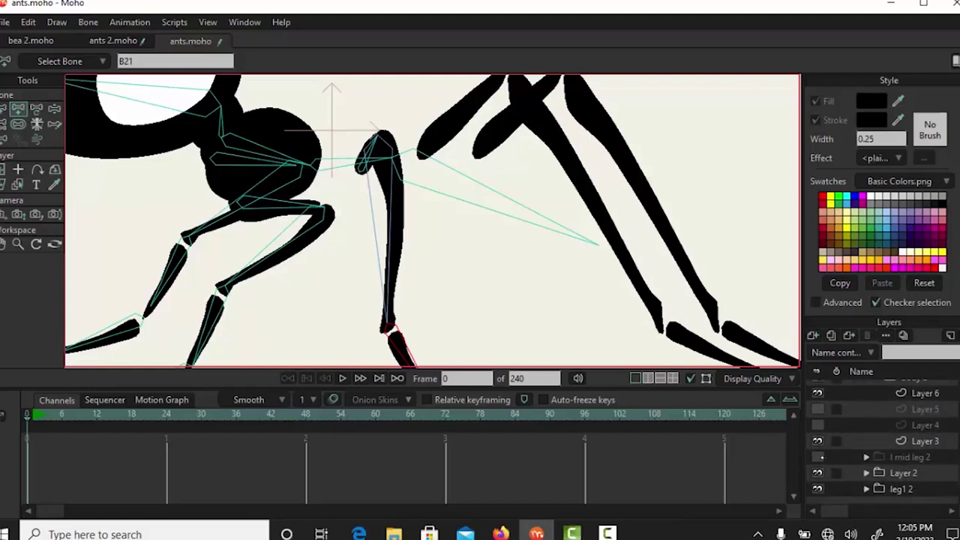
pyautogui.click(818, 457)
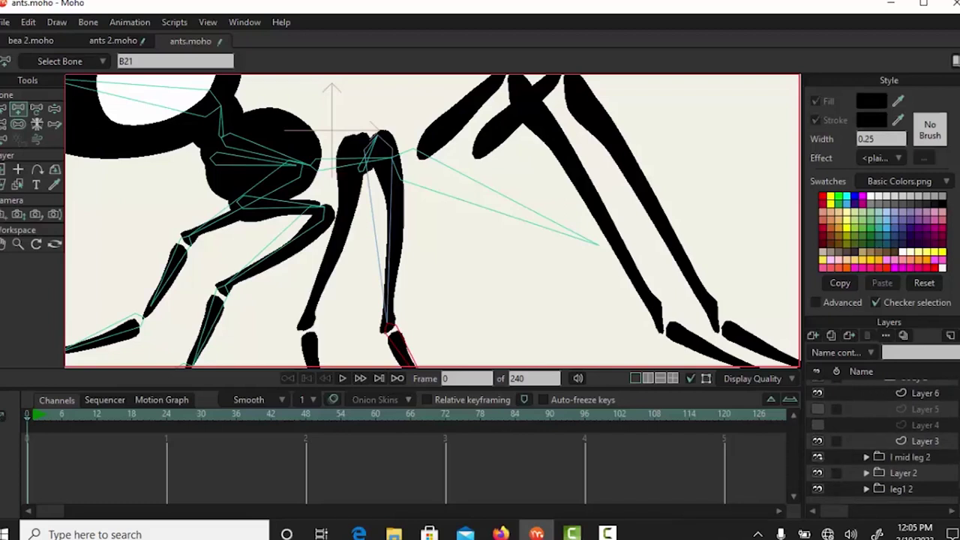
# Find the layers of the middle leg that already has bones and hide their l mid leg group.
pyautogui.click(901, 489)
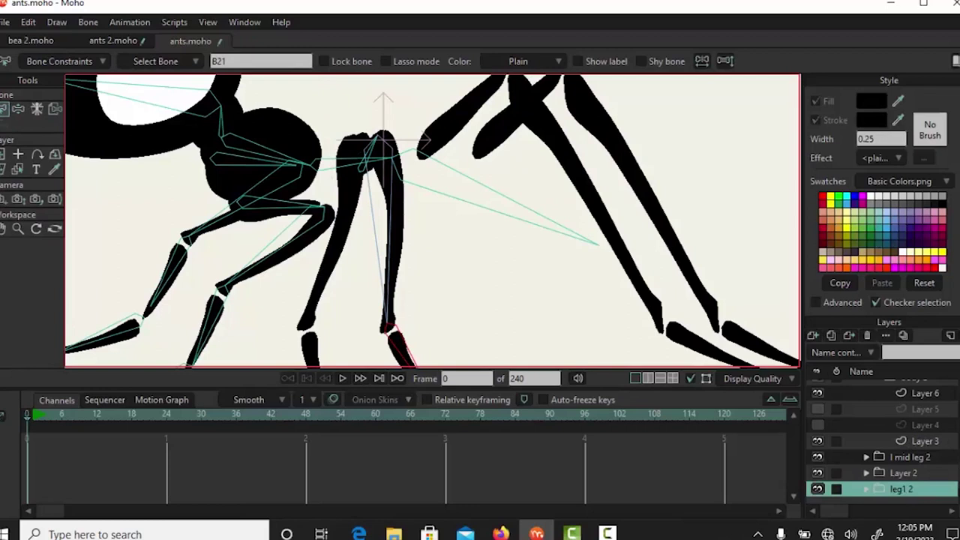
pyautogui.scroll(3, 883, 442)
pyautogui.scroll(-3, 883, 442)
pyautogui.scroll(5, 883, 442)
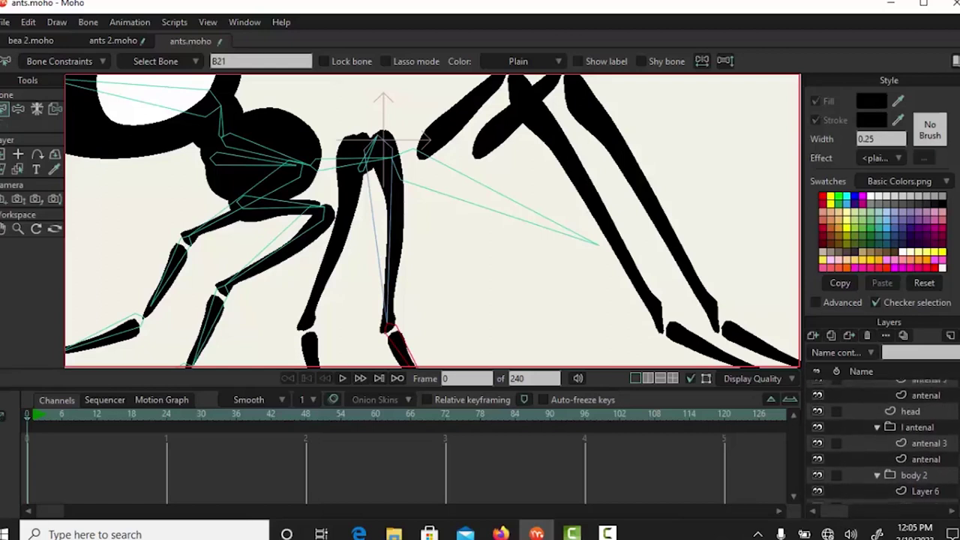
pyautogui.scroll(4, 883, 442)
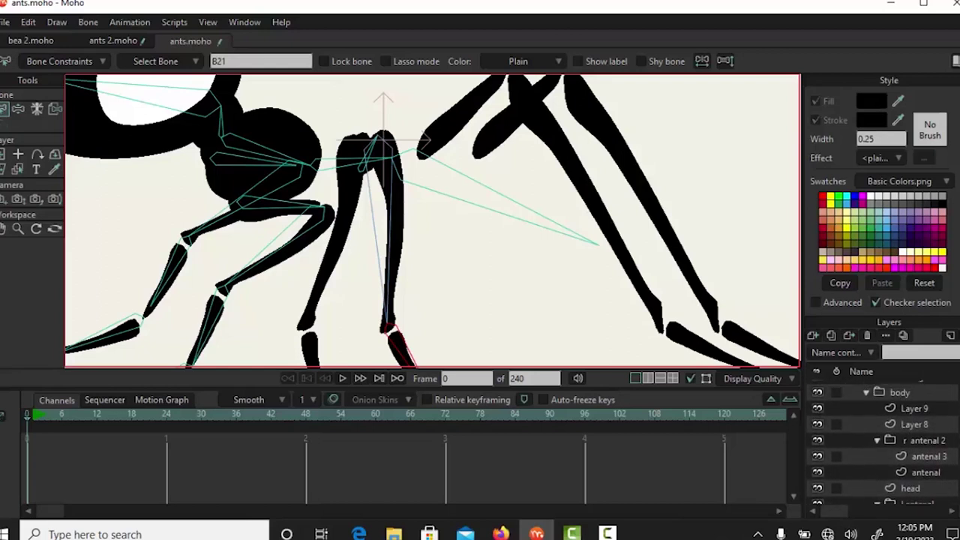
pyautogui.scroll(1, 883, 442)
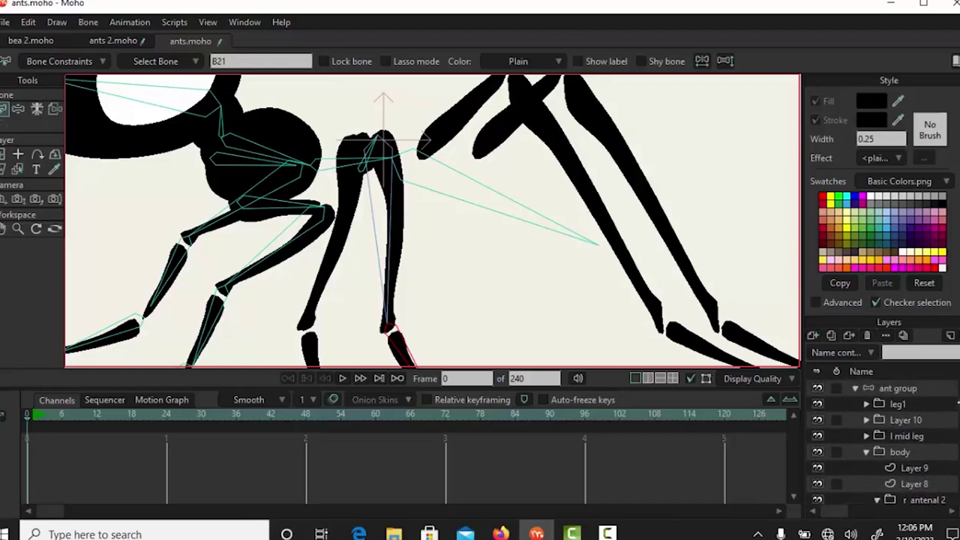
pyautogui.click(905, 436)
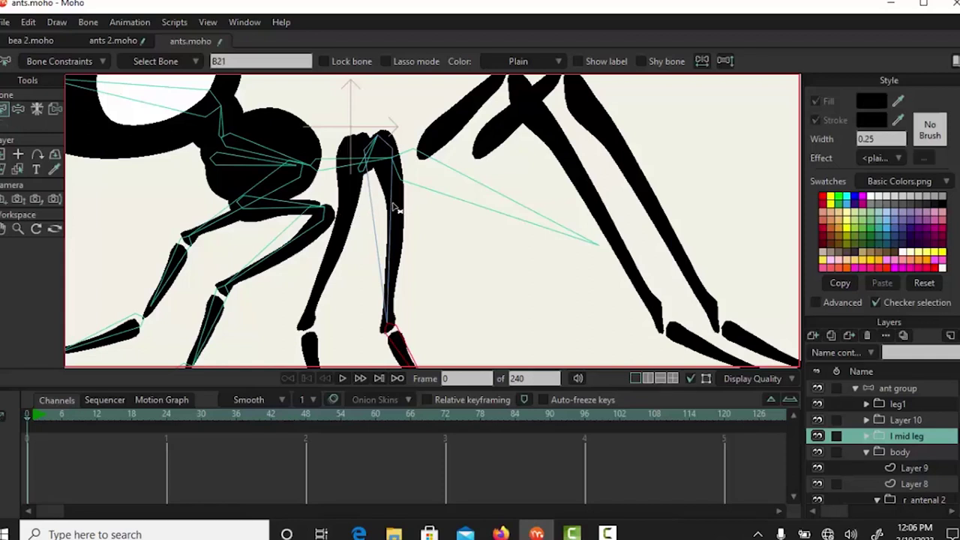
pyautogui.scroll(1, 396, 210)
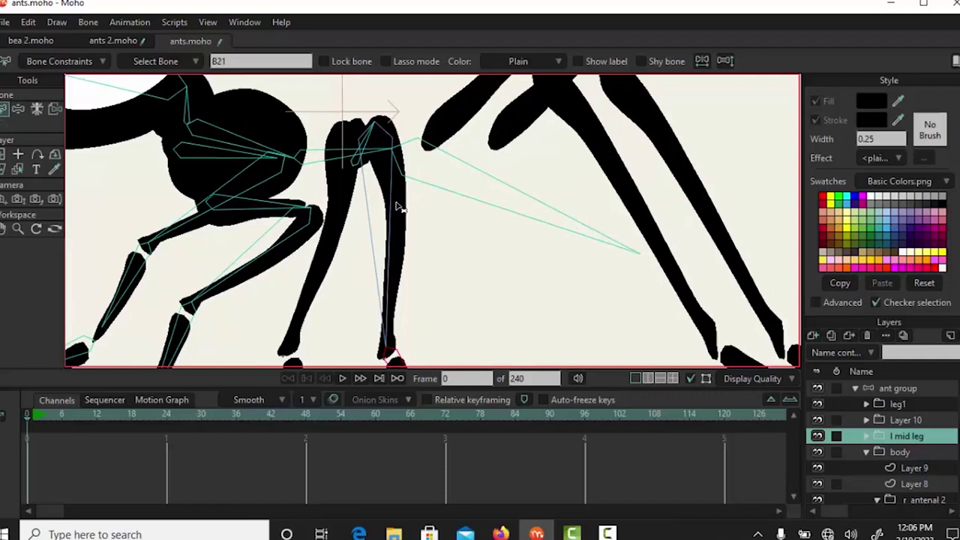
pyautogui.scroll(1, 397, 206)
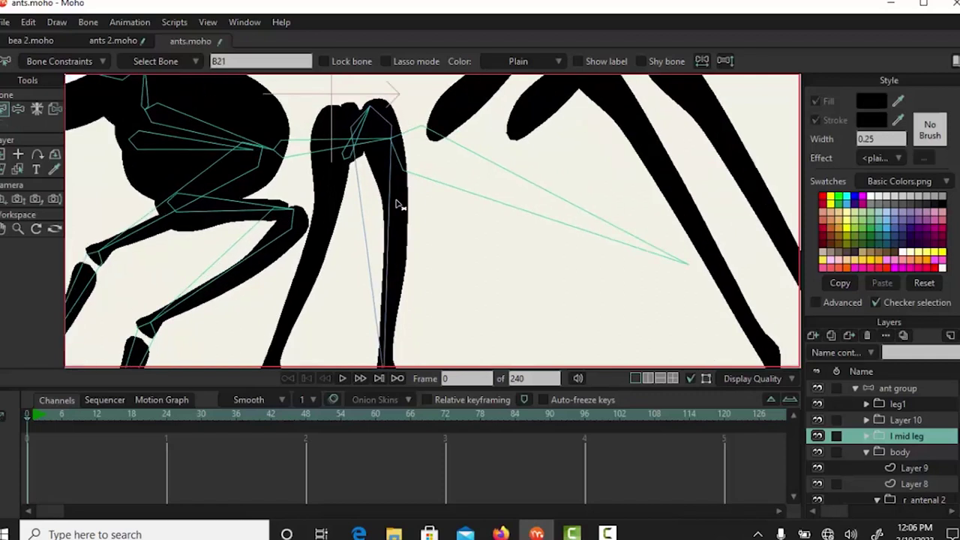
pyautogui.scroll(2, 398, 209)
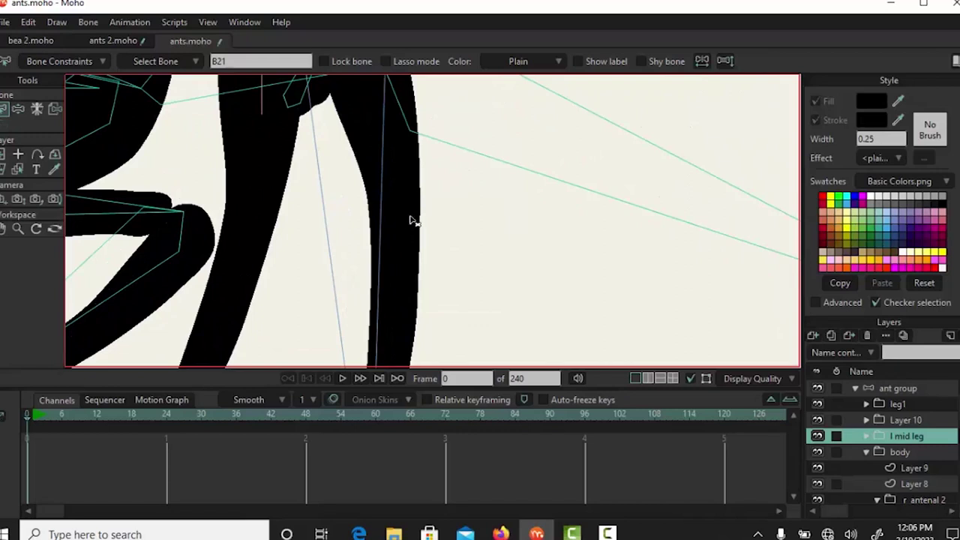
pyautogui.scroll(-1, 418, 217)
pyautogui.scroll(-2, 413, 229)
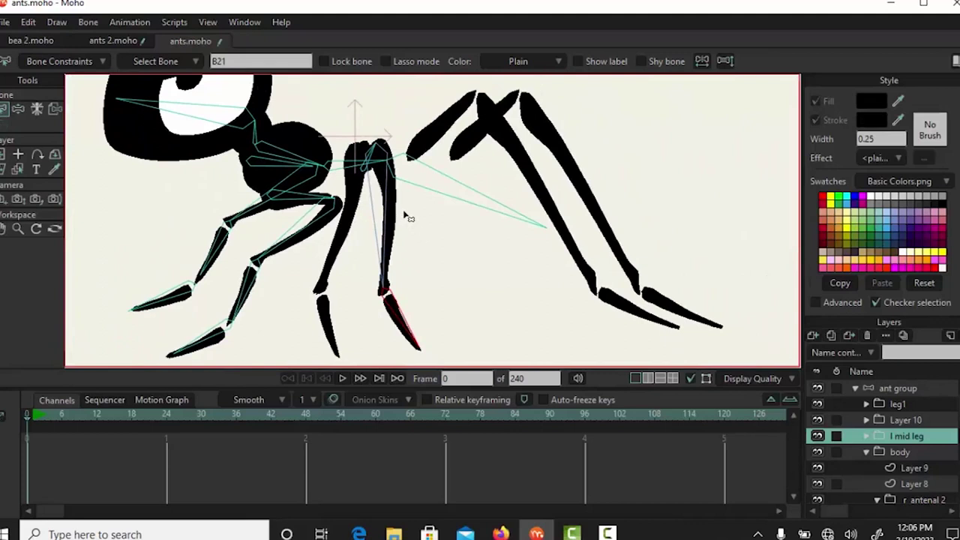
pyautogui.keyDown('alt'); pyautogui.rightClick(393, 215); pyautogui.keyUp('alt')
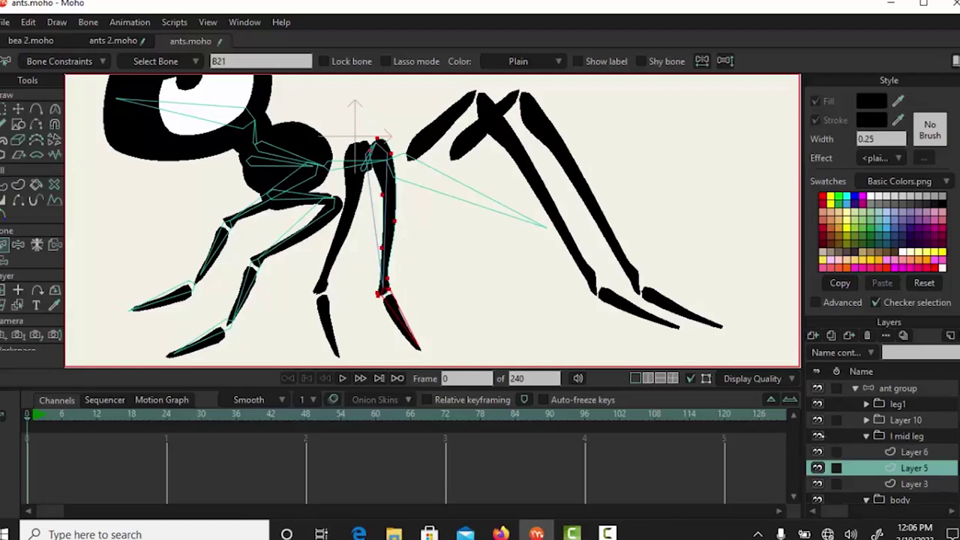
pyautogui.click(819, 436)
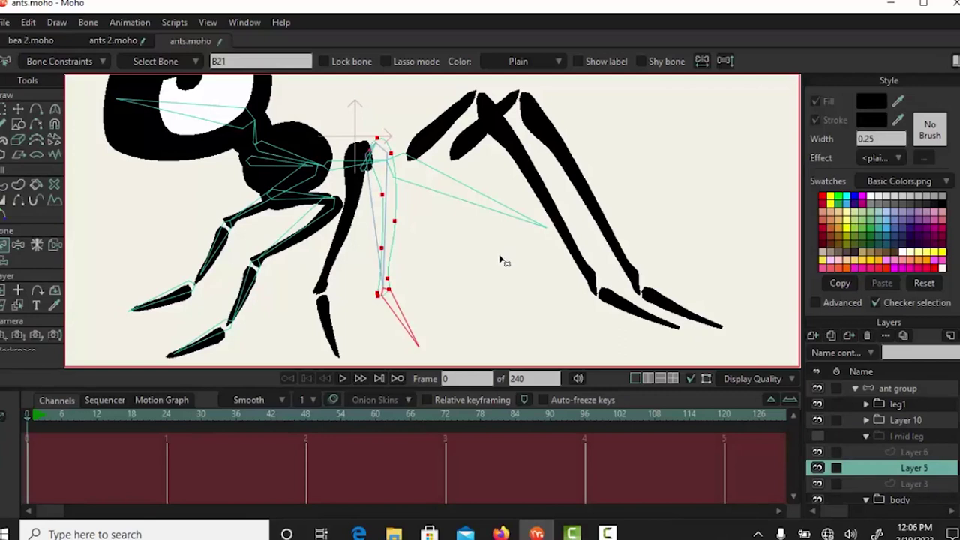
# Add a short bone along the upper segment of the still unrigged middle leg as a child of the waist bone.
pyautogui.scroll(1, 491, 277)
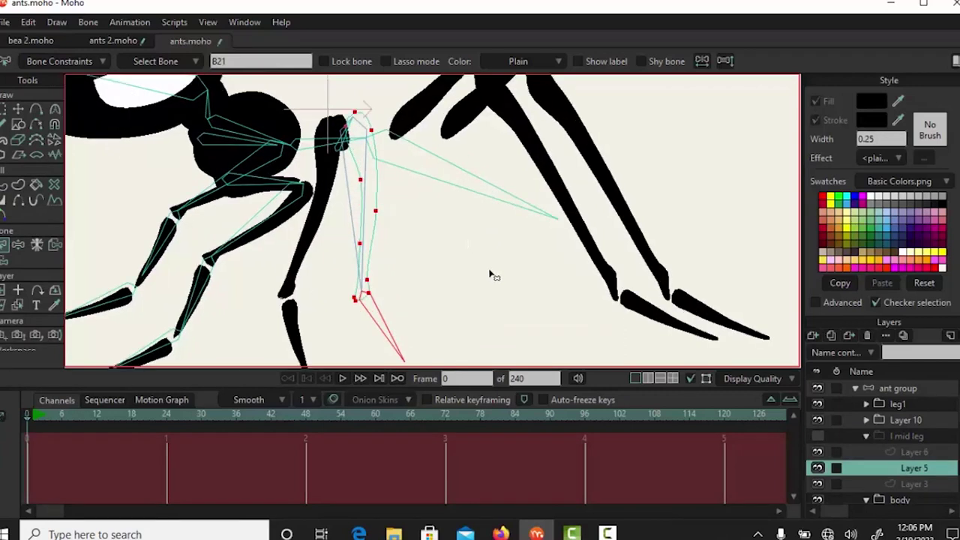
pyautogui.moveTo(477, 283); pyautogui.dragTo(525, 278)
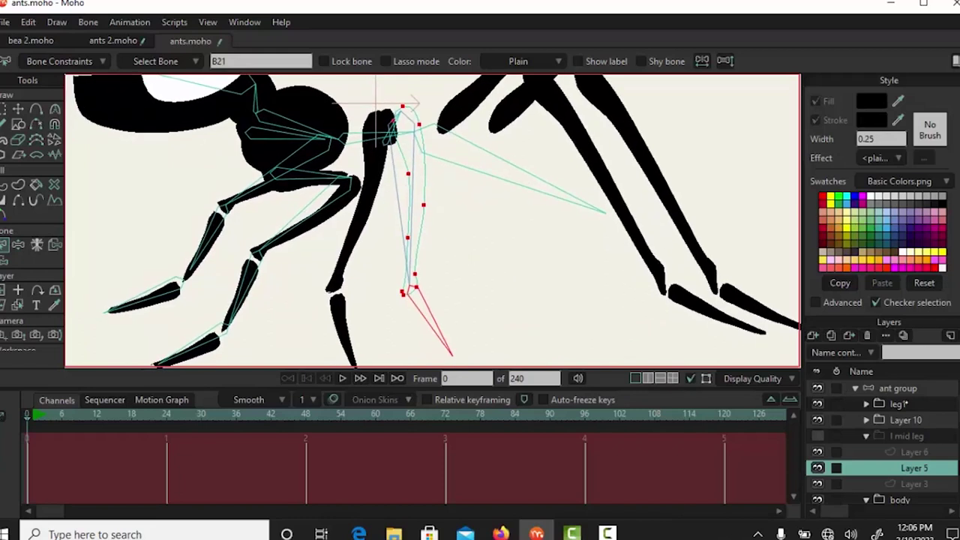
pyautogui.click(900, 390)
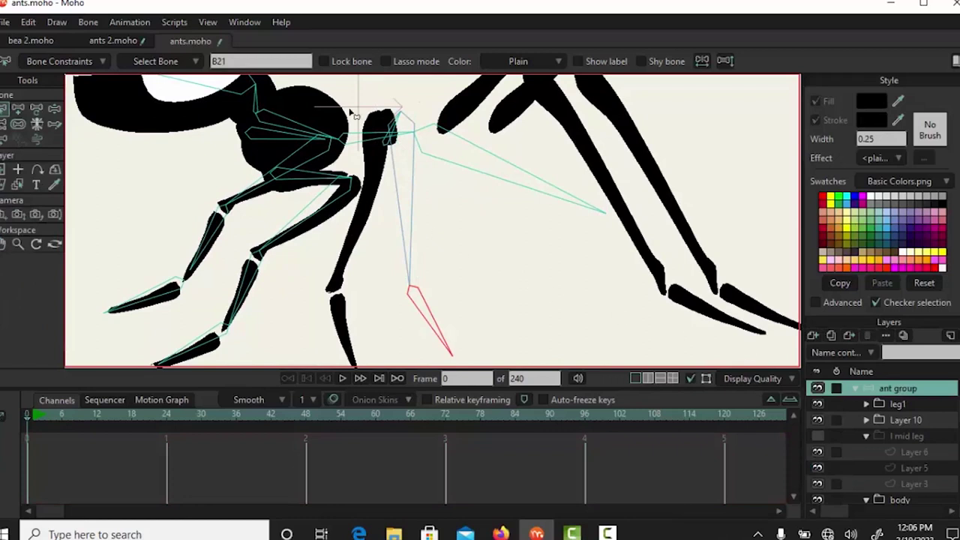
pyautogui.click(359, 141)
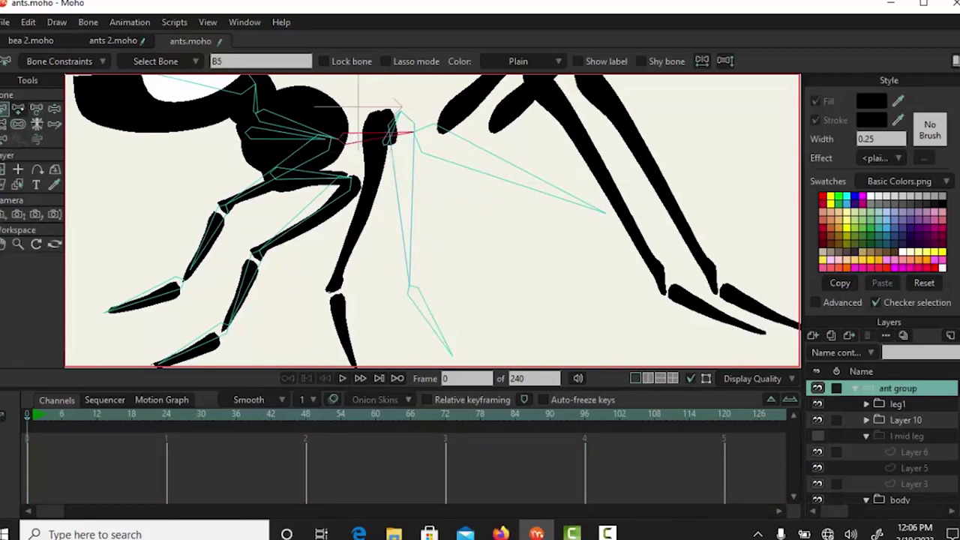
pyautogui.click(18, 108)
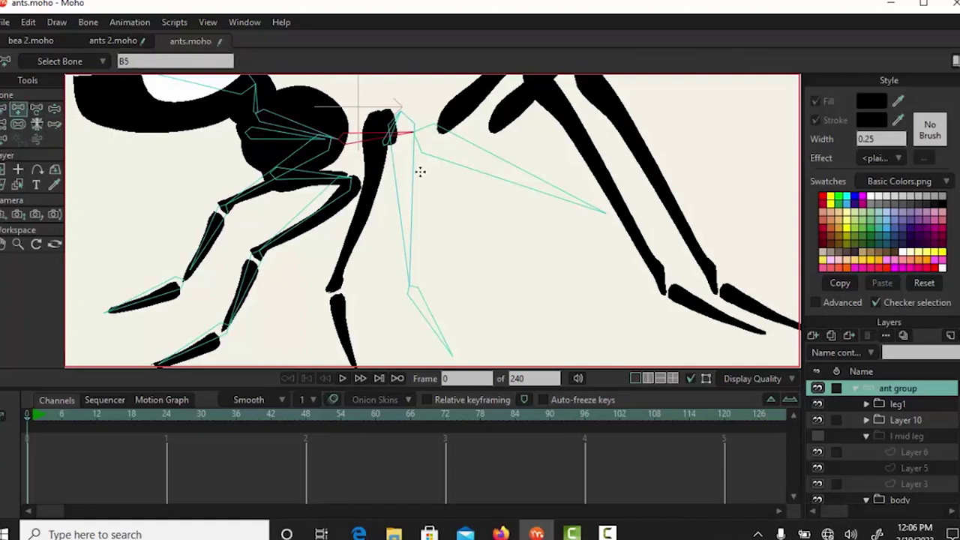
pyautogui.scroll(3, 398, 163)
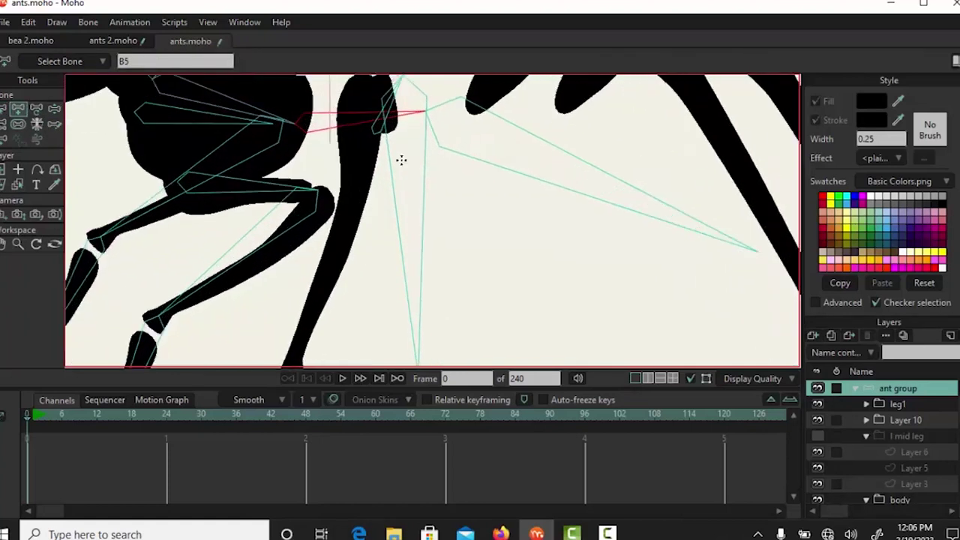
pyautogui.scroll(-3, 407, 159)
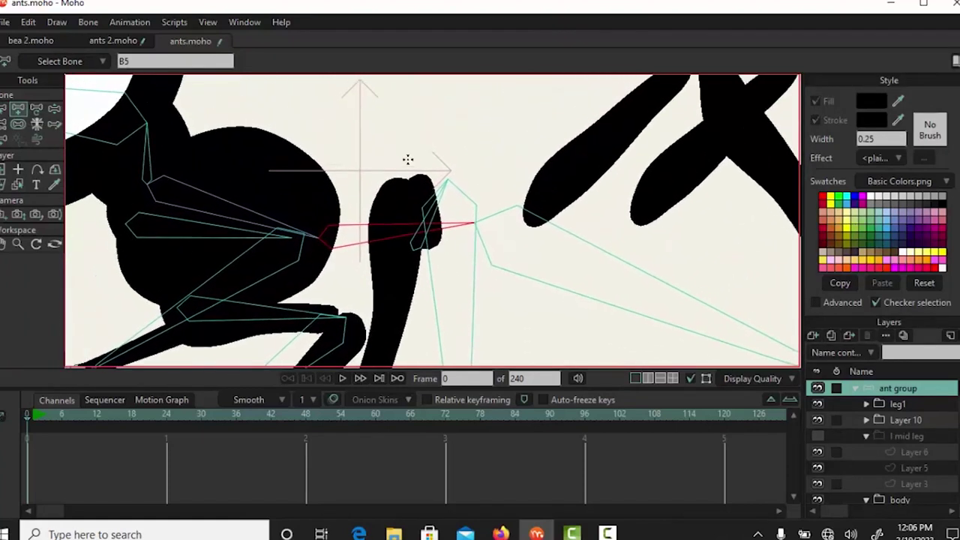
pyautogui.click(437, 240)
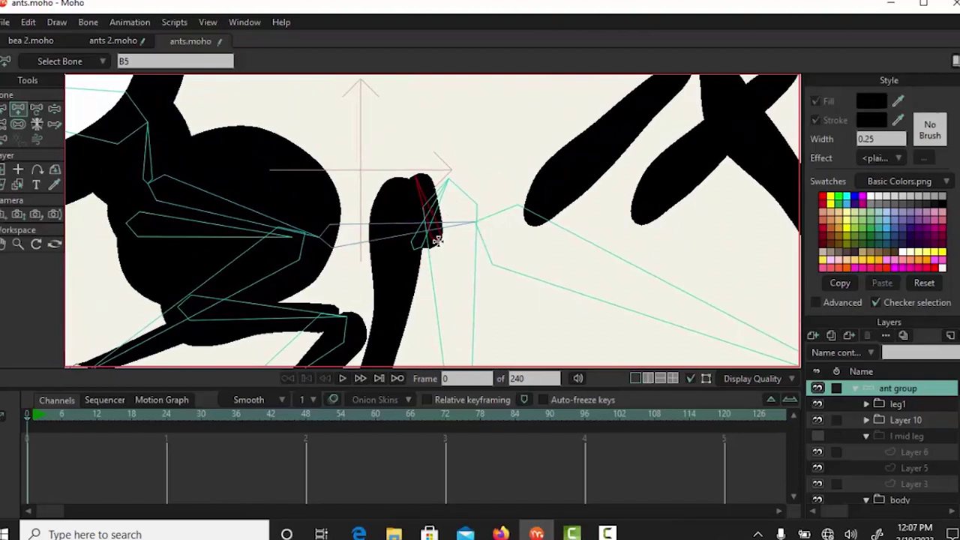
pyautogui.click(406, 178)
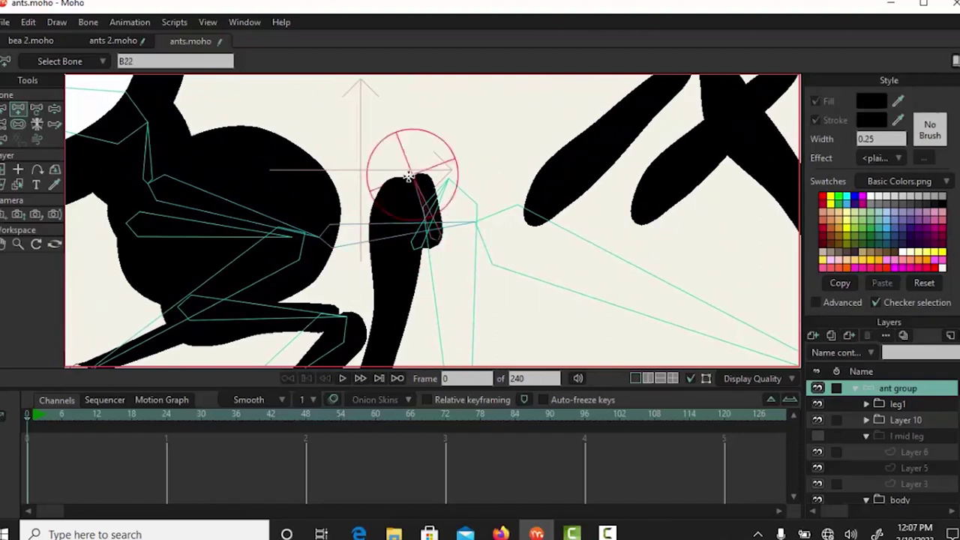
pyautogui.click(408, 177)
pyautogui.scroll(-3, 490, 300)
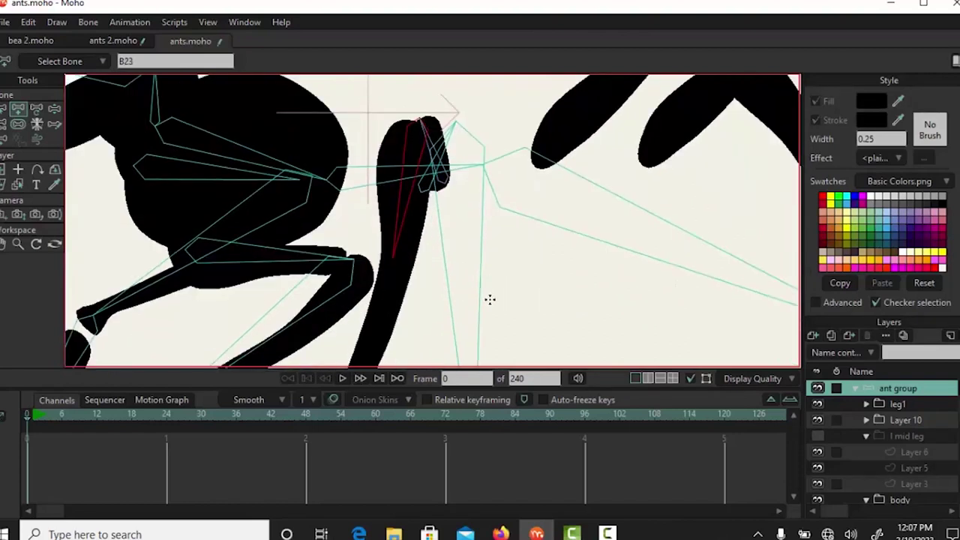
pyautogui.hotkey('ctrl', 'z')
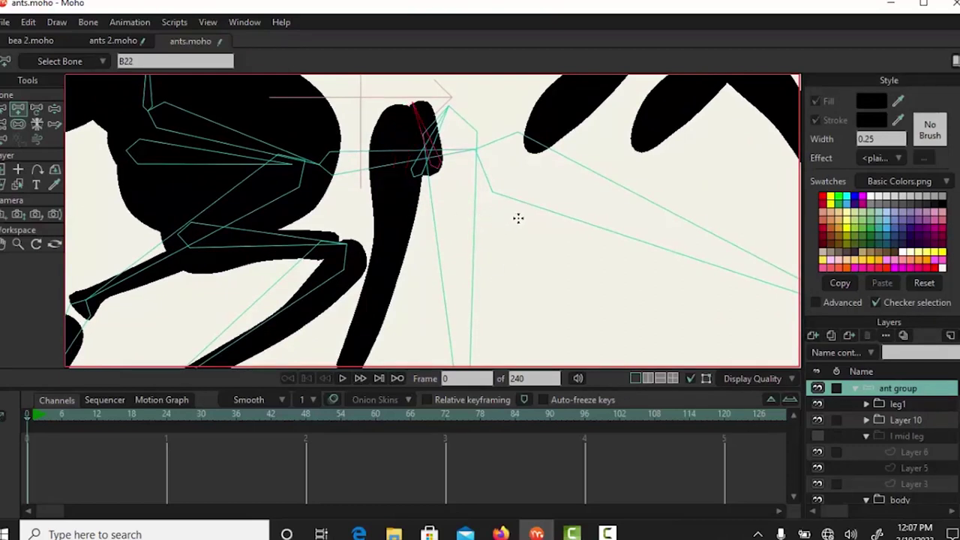
# Chain two more bones down this middle leg, one along the long segment and one from the ankle joint to the foot tip.
pyautogui.scroll(-2, 518, 218)
pyautogui.scroll(-3, 525, 227)
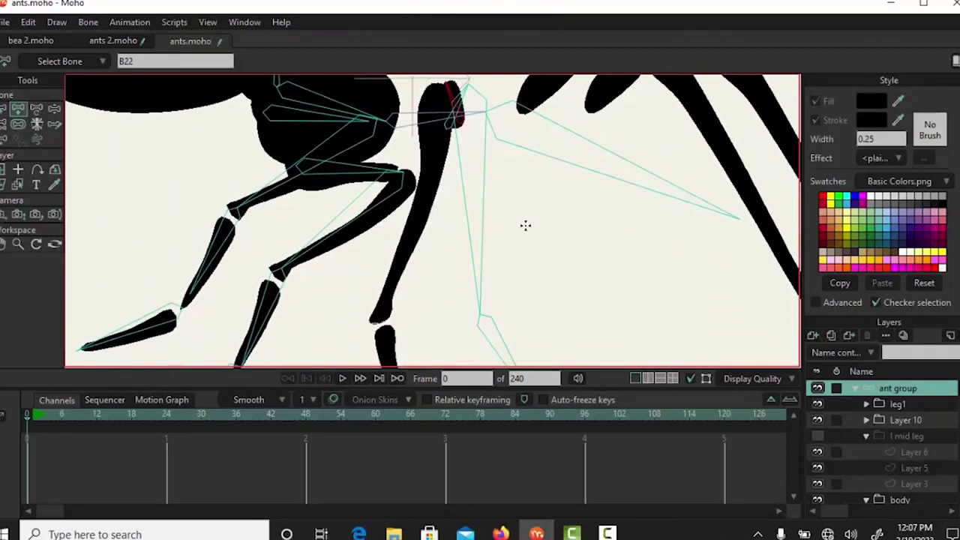
pyautogui.moveTo(448, 84); pyautogui.dragTo(393, 302)
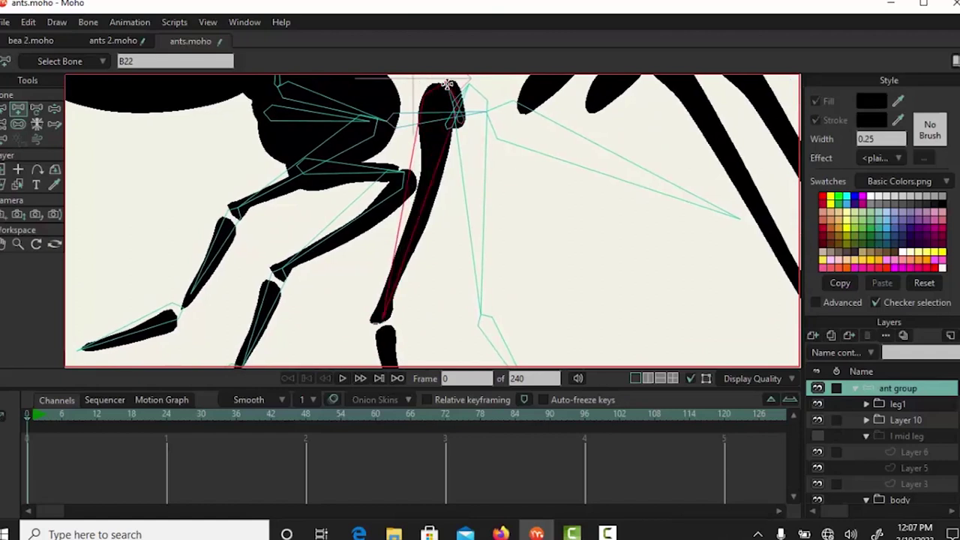
pyautogui.click(387, 326)
pyautogui.moveTo(457, 318); pyautogui.dragTo(419, 204)
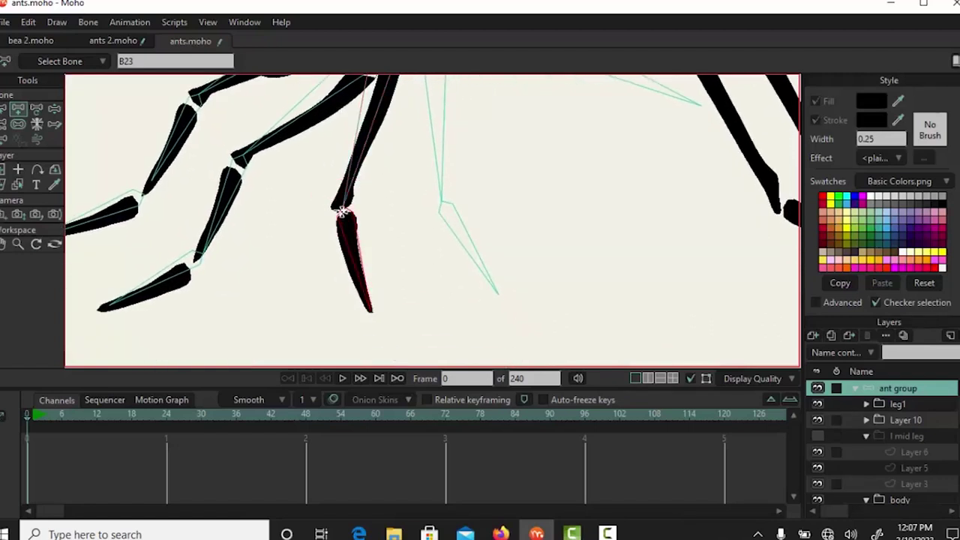
pyautogui.click(341, 212)
# Add three chained bones along the hind leg nearer the body, from upper segment to foot tip, as children of the large rear body bone.
pyautogui.scroll(3, 524, 193)
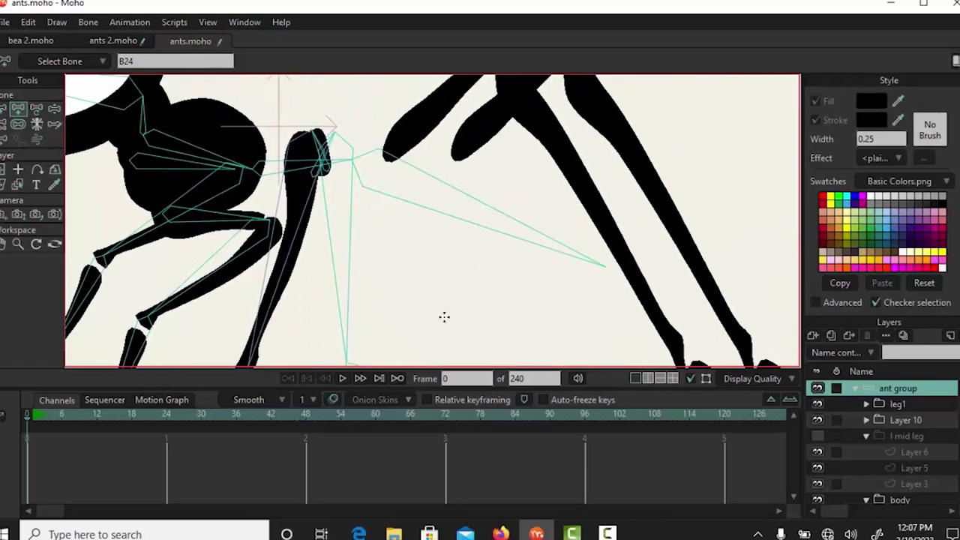
pyautogui.moveTo(486, 217); pyautogui.dragTo(425, 262)
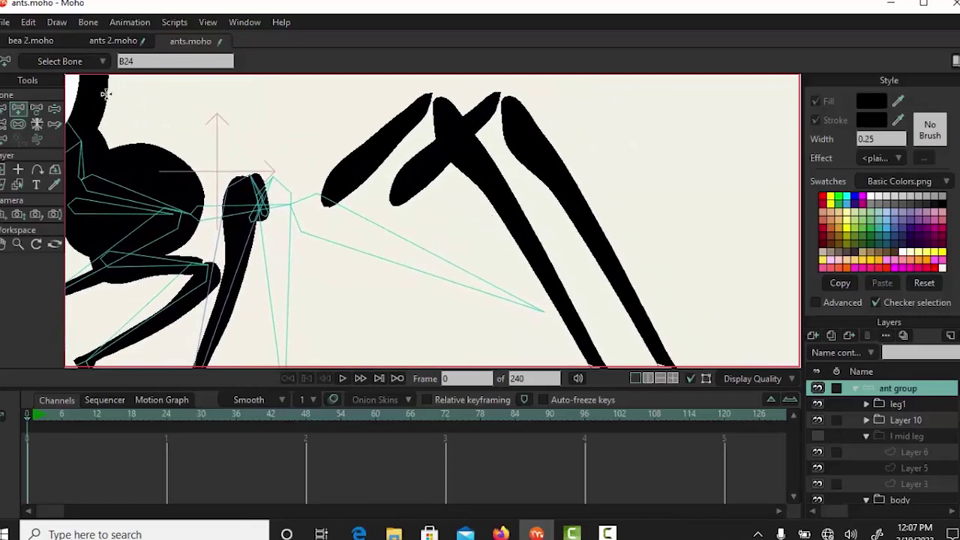
pyautogui.click(4, 109)
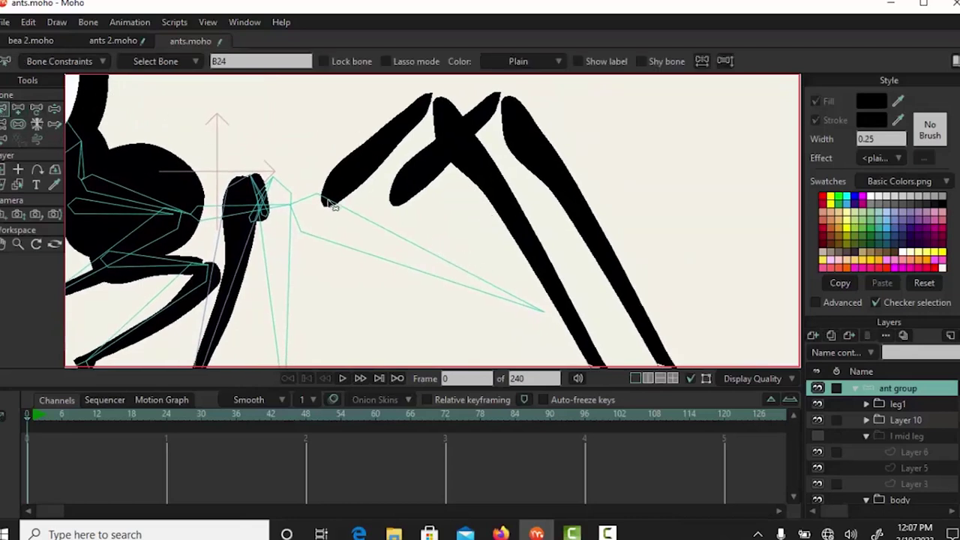
pyautogui.click(387, 232)
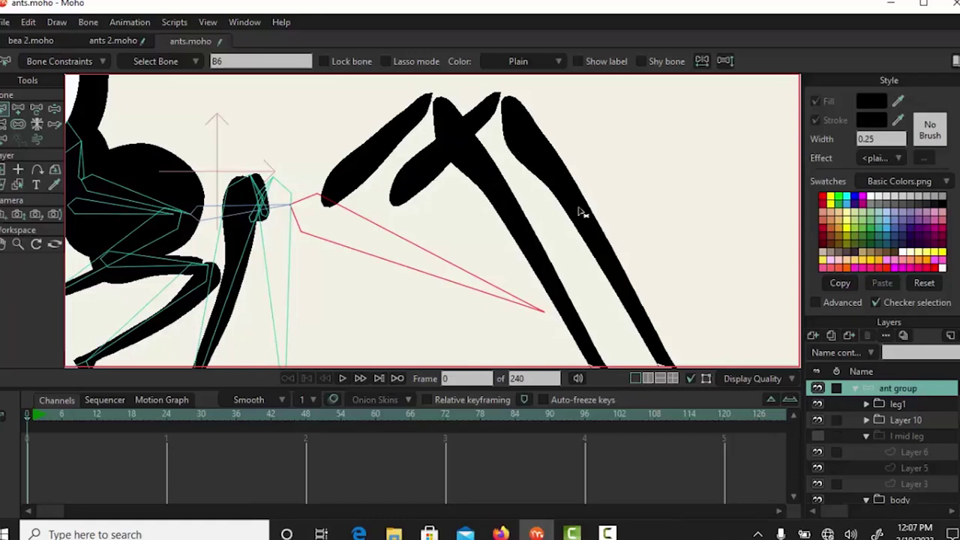
pyautogui.scroll(-2, 571, 217)
pyautogui.moveTo(652, 229); pyautogui.dragTo(538, 176)
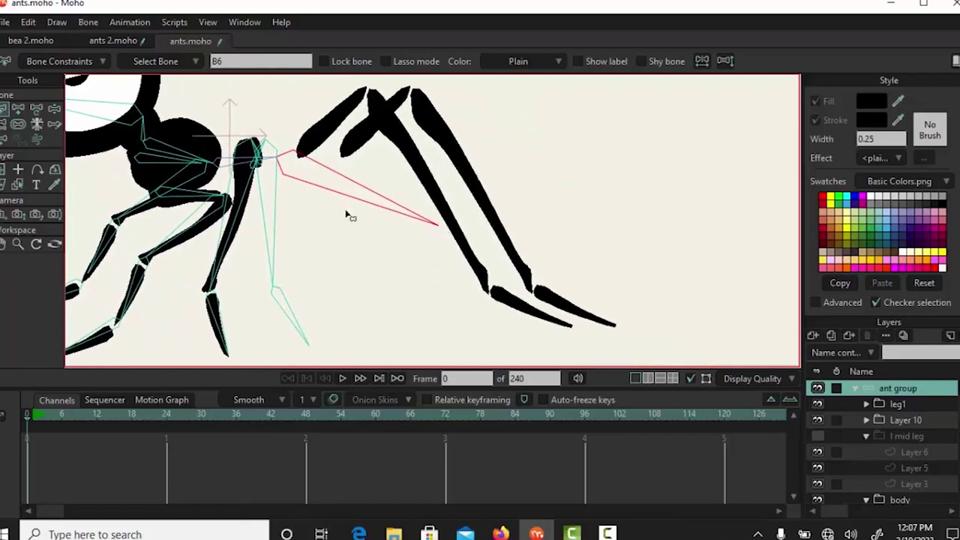
pyautogui.click(18, 109)
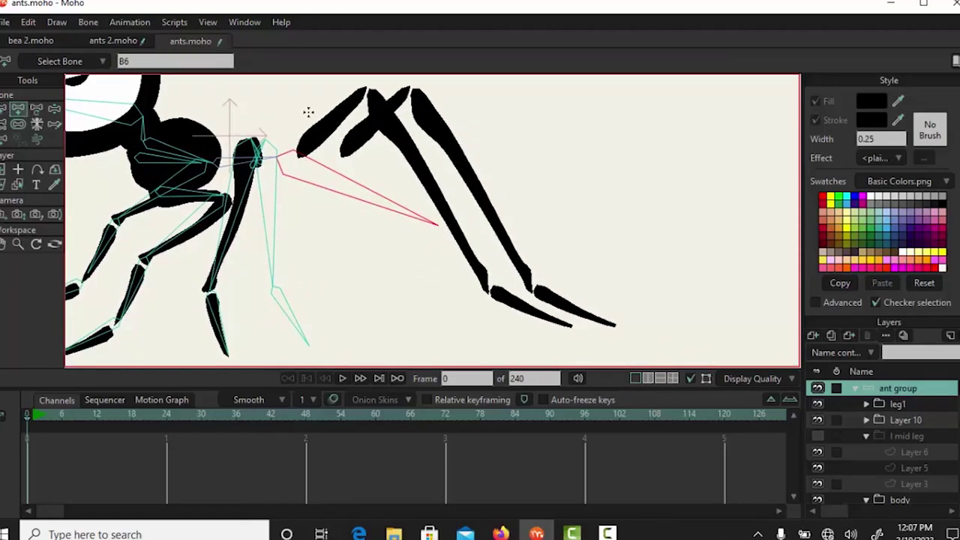
pyautogui.click(300, 154)
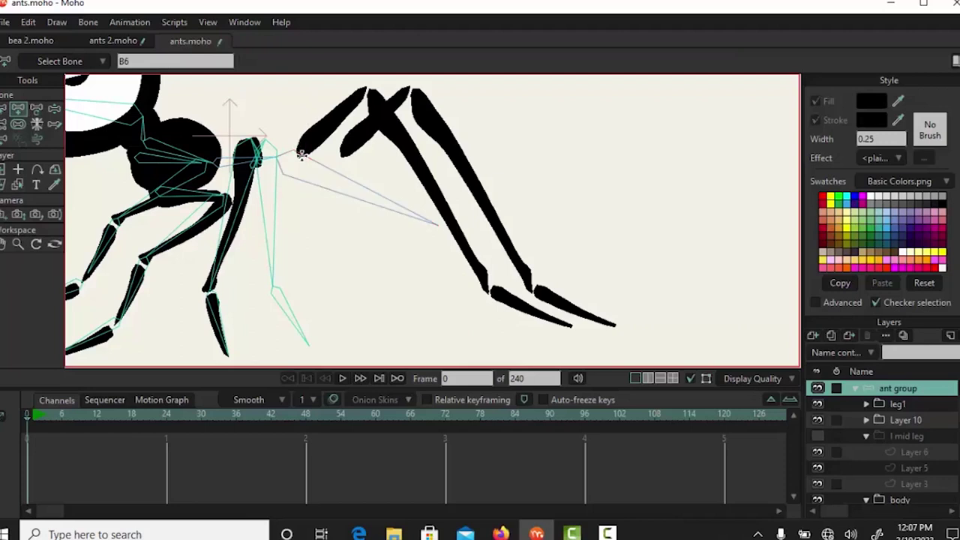
pyautogui.click(368, 90)
pyautogui.moveTo(369, 90); pyautogui.dragTo(486, 289)
pyautogui.click(490, 291)
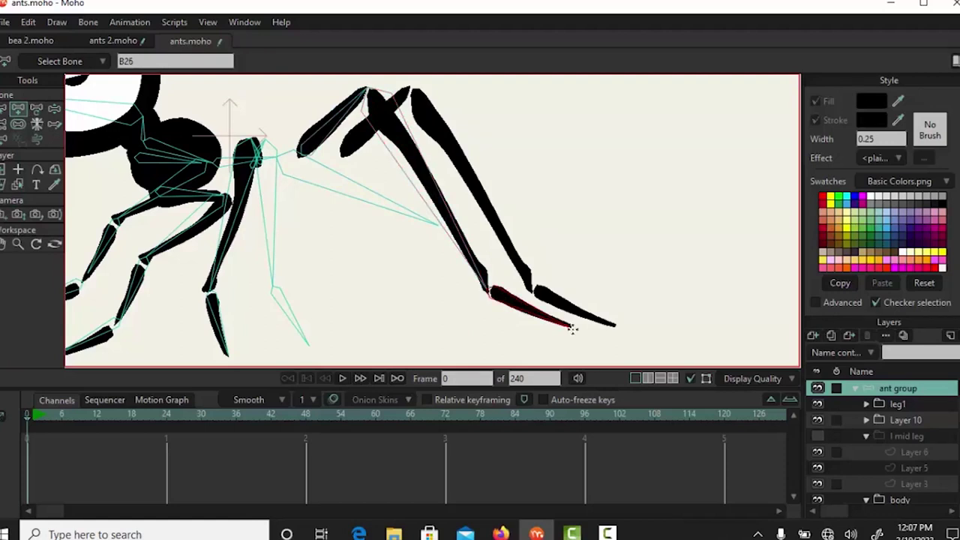
# Add three chained bones along the outermost hind leg, from upper segment to foot tip, parented to the large rear body bone.
pyautogui.scroll(2, 533, 226)
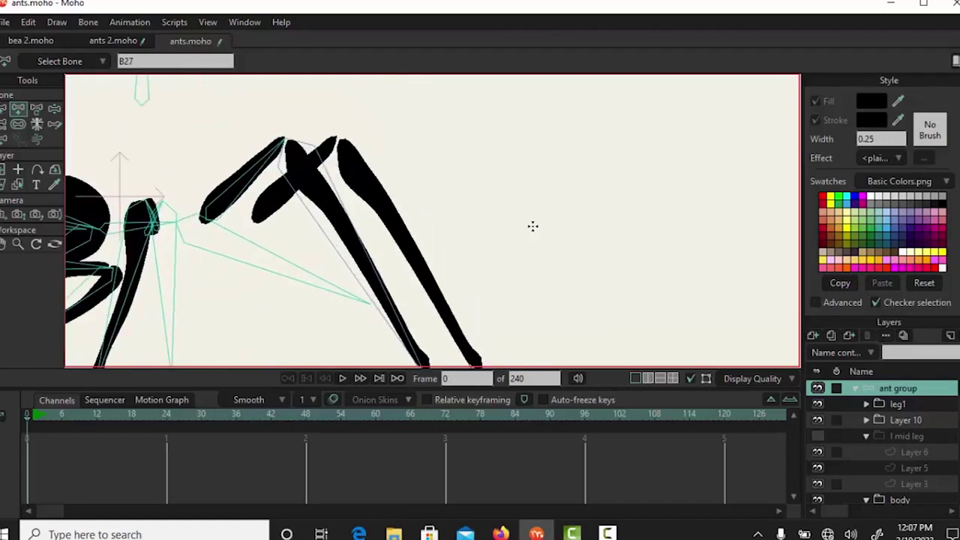
pyautogui.moveTo(503, 231); pyautogui.dragTo(578, 213)
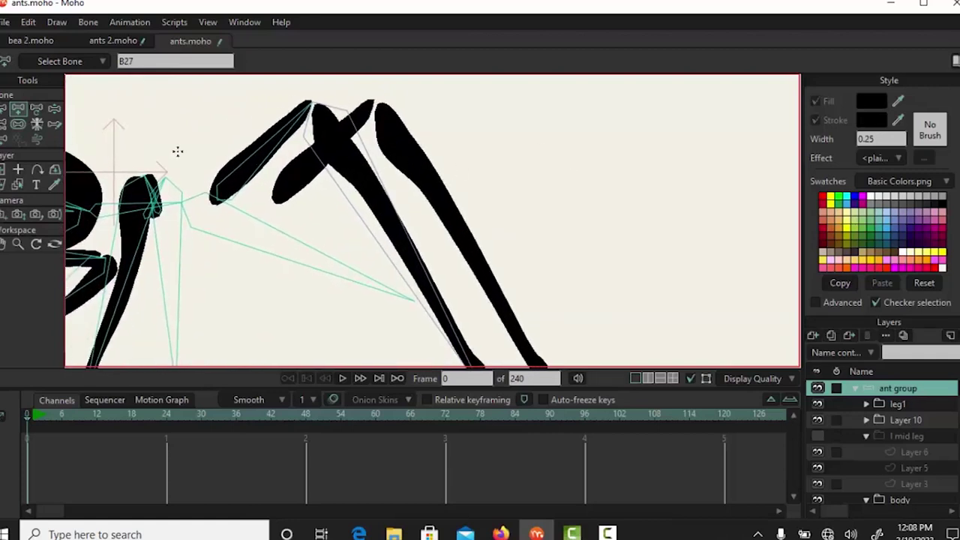
pyautogui.click(5, 108)
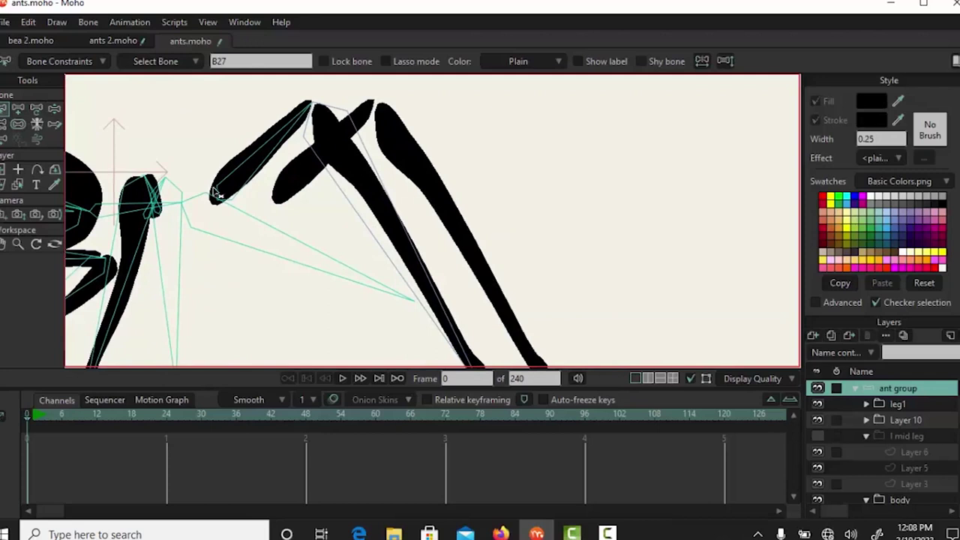
pyautogui.click(246, 216)
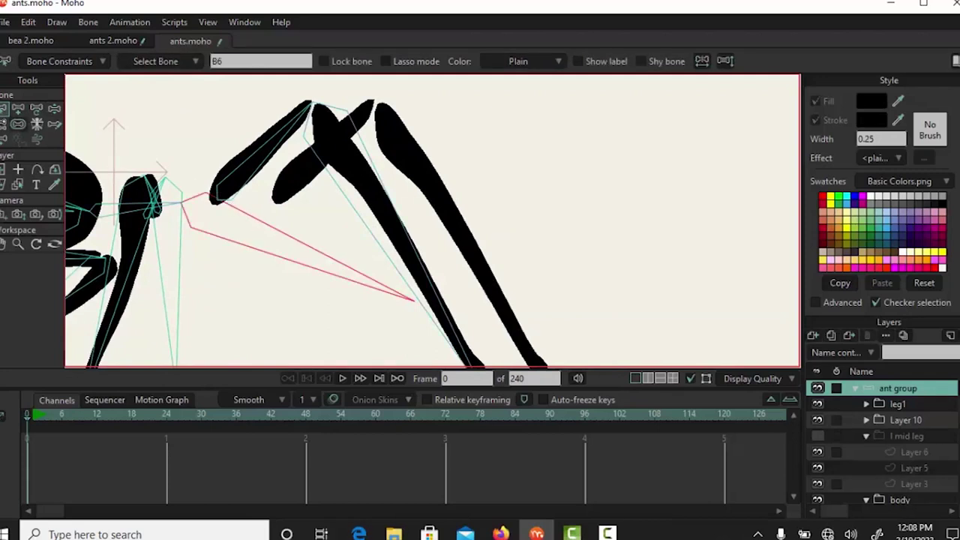
pyautogui.click(23, 108)
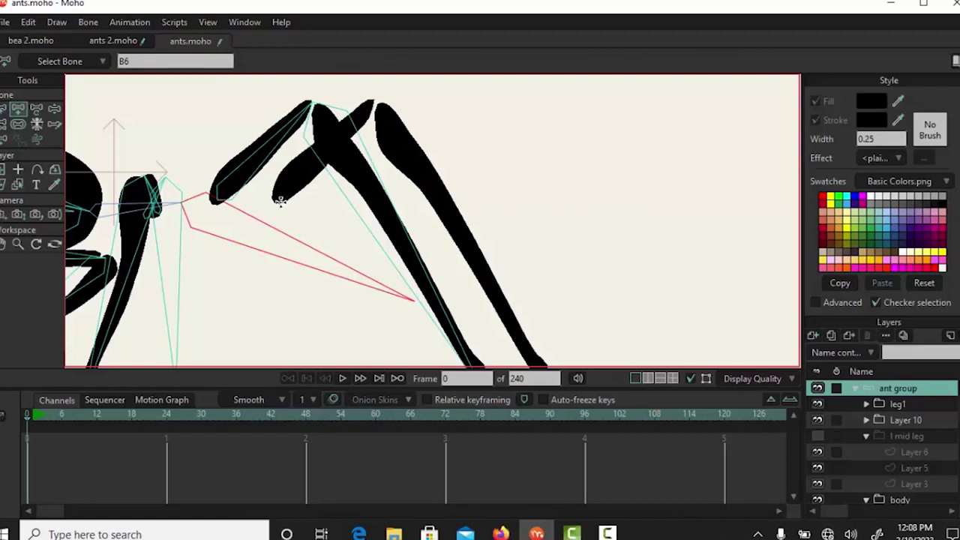
pyautogui.click(279, 201)
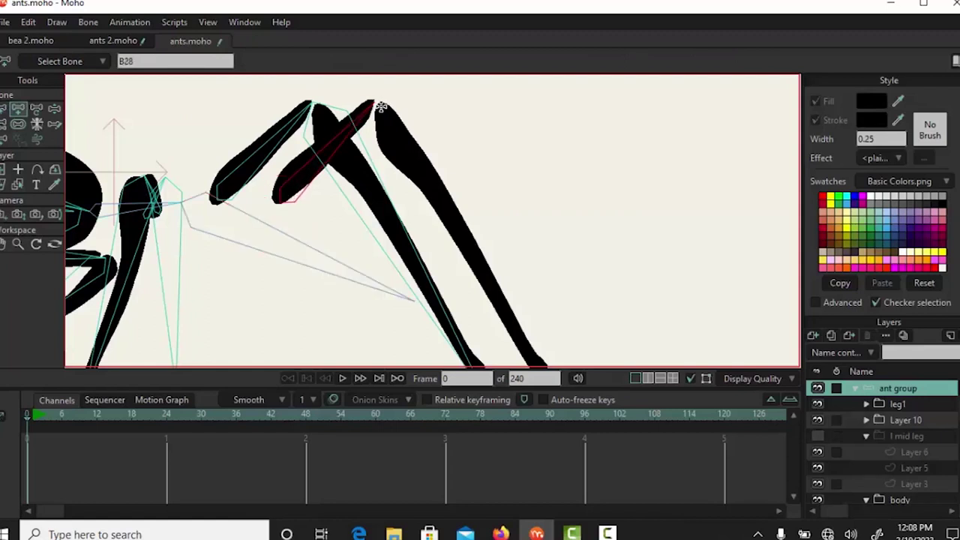
pyautogui.scroll(-2, 456, 149)
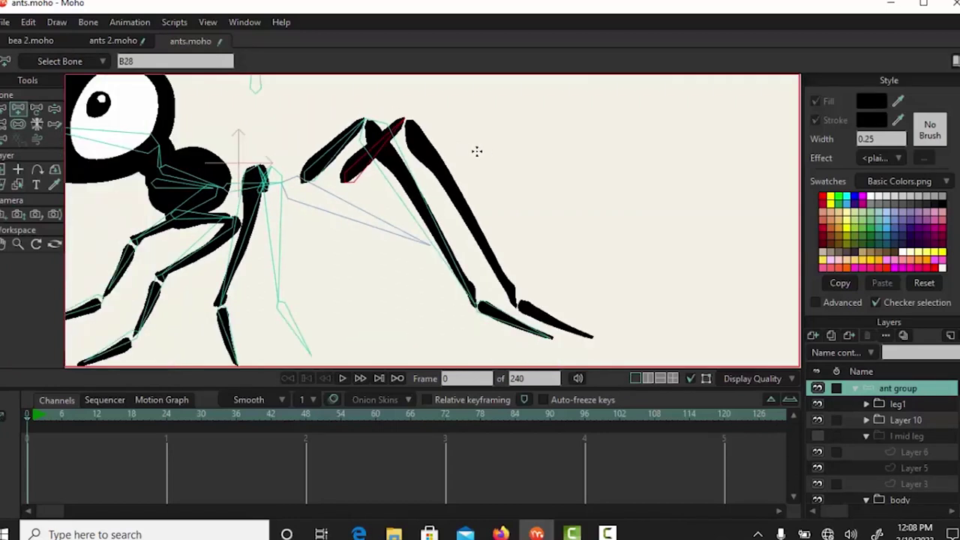
pyautogui.click(408, 122)
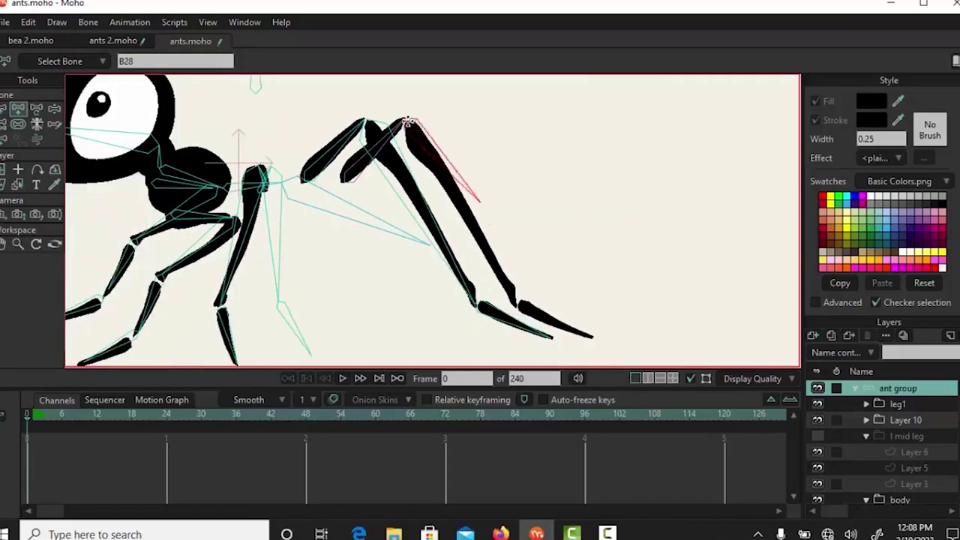
pyautogui.moveTo(408, 121); pyautogui.dragTo(516, 305)
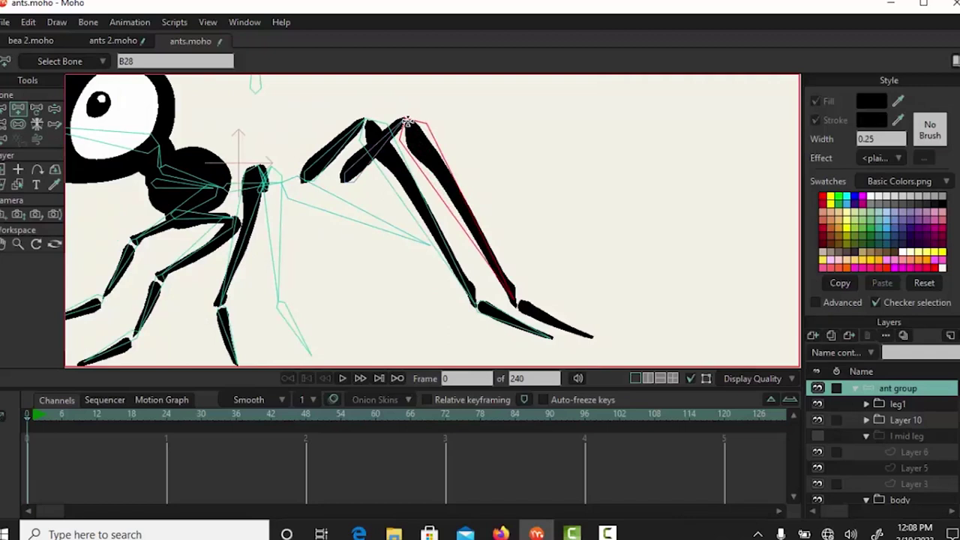
pyautogui.click(519, 301)
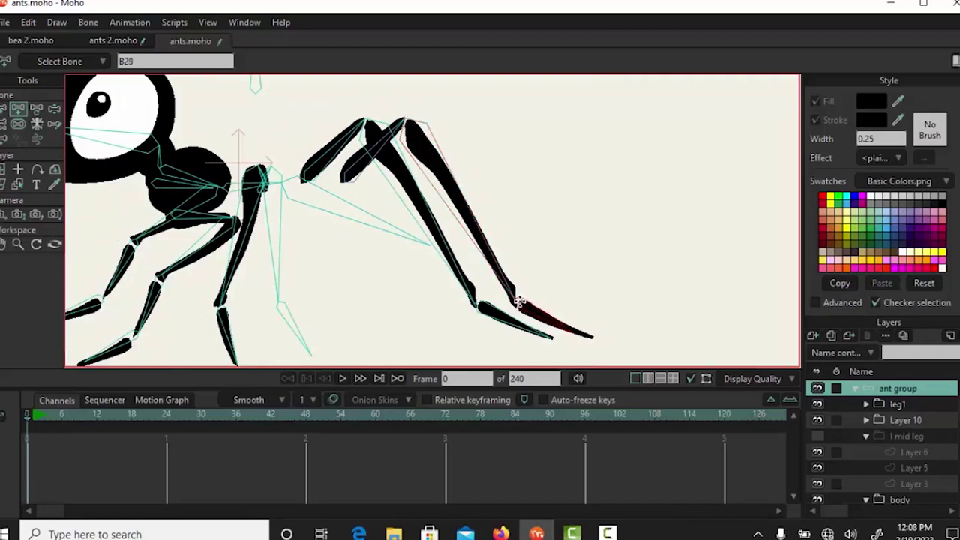
pyautogui.click(520, 303)
# Make the hidden l mid leg group visible again.
pyautogui.moveTo(564, 266)
pyautogui.mouseDown()
pyautogui.moveTo(663, 248)
pyautogui.moveTo(661, 232)
pyautogui.moveTo(549, 266)
pyautogui.mouseUp()
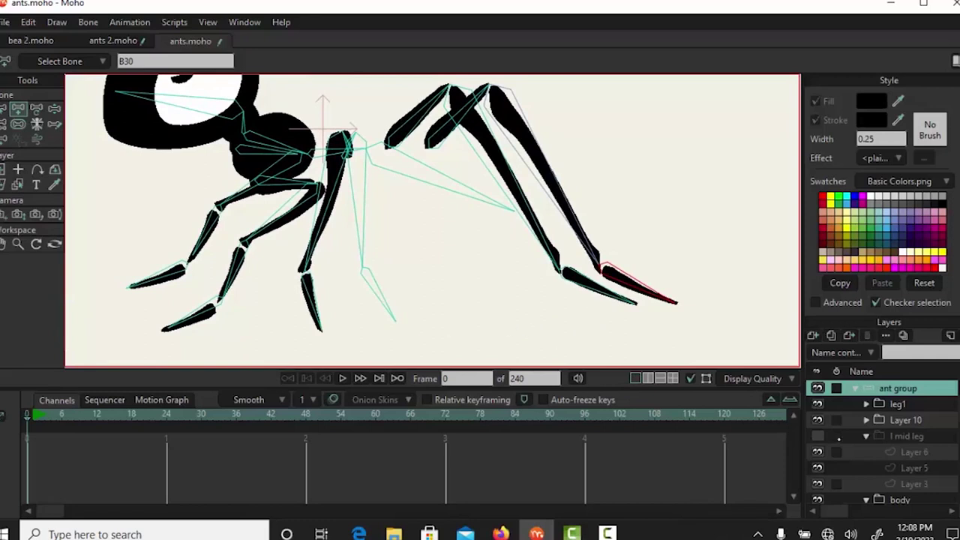
pyautogui.click(818, 436)
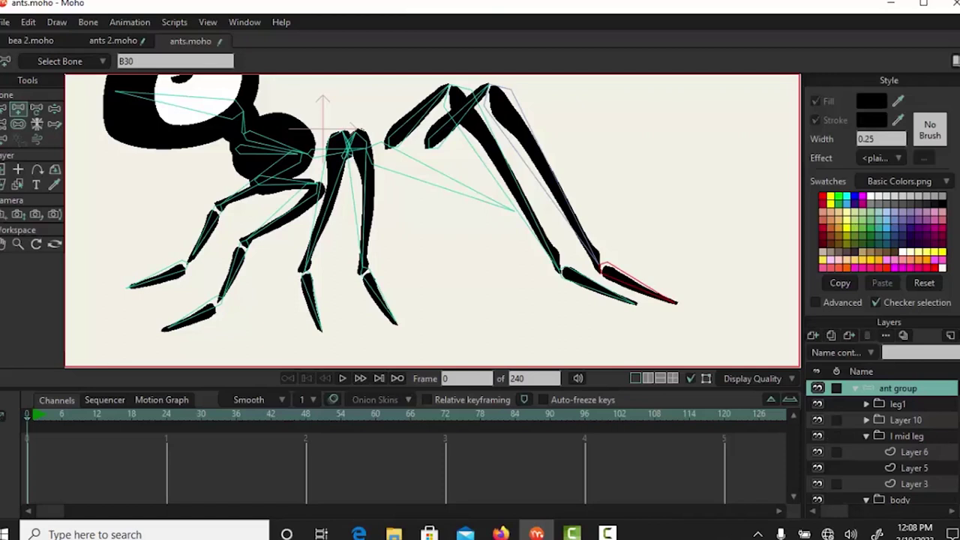
pyautogui.scroll(-3, 882, 443)
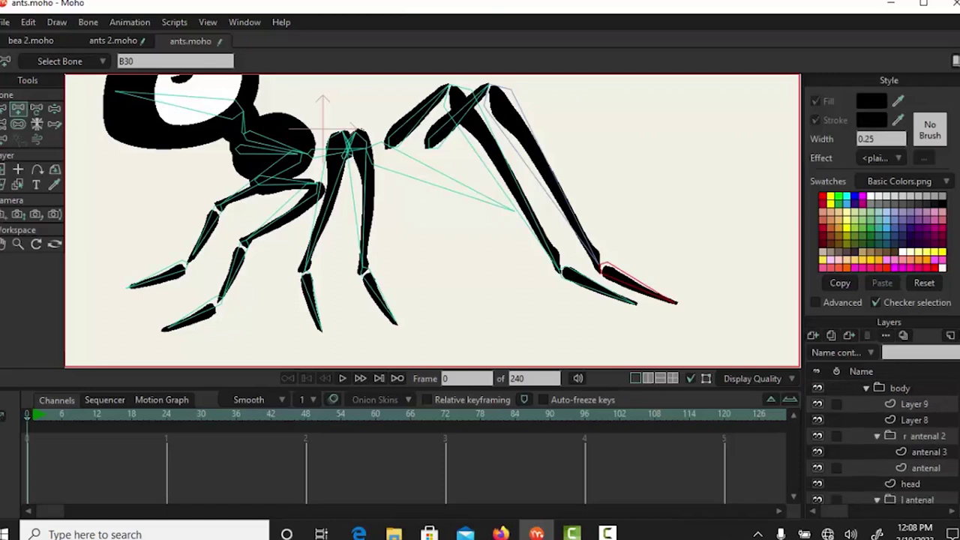
# Make the hidden Layer 4 and Layer 5 in the body group visible again.
pyautogui.scroll(-5, 882, 443)
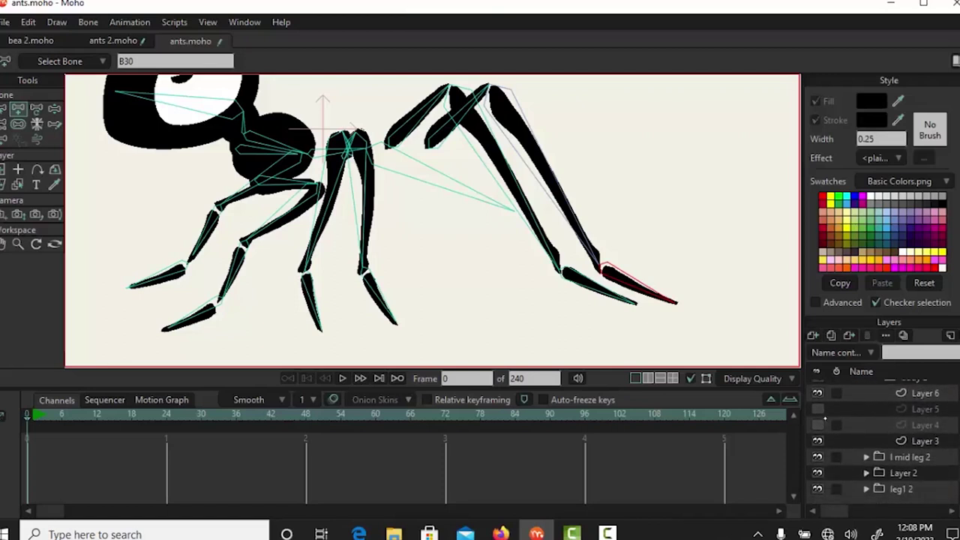
pyautogui.click(818, 408)
pyautogui.click(818, 425)
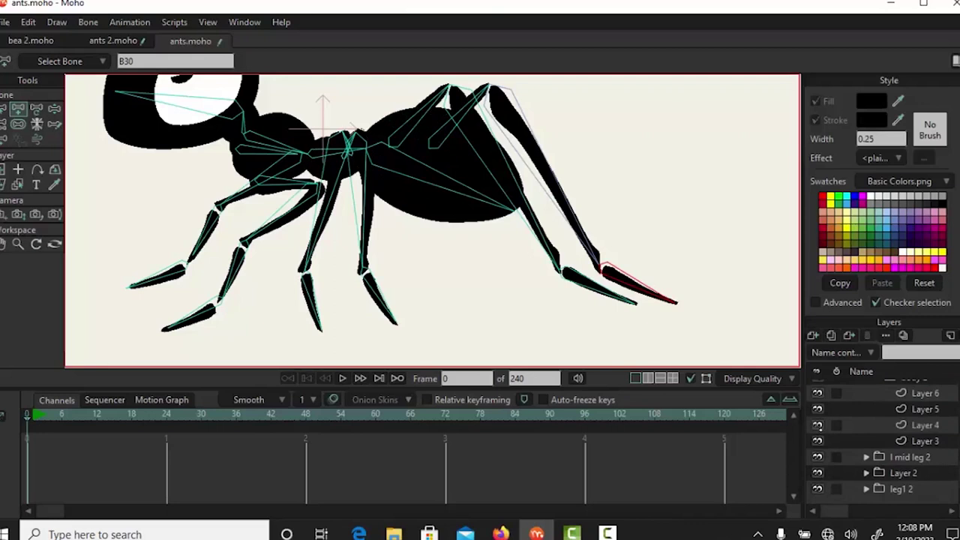
pyautogui.scroll(8, 882, 443)
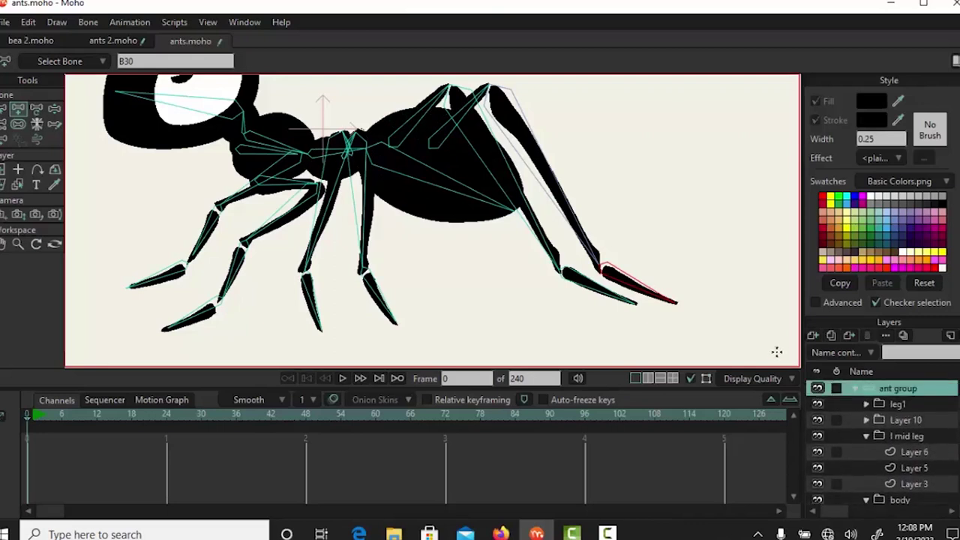
pyautogui.scroll(-3, 659, 268)
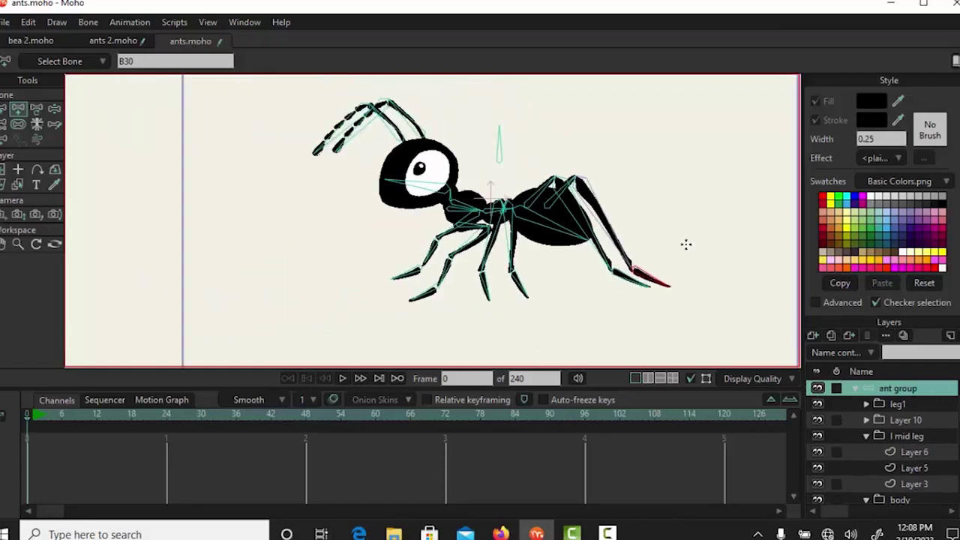
pyautogui.scroll(-1, 657, 255)
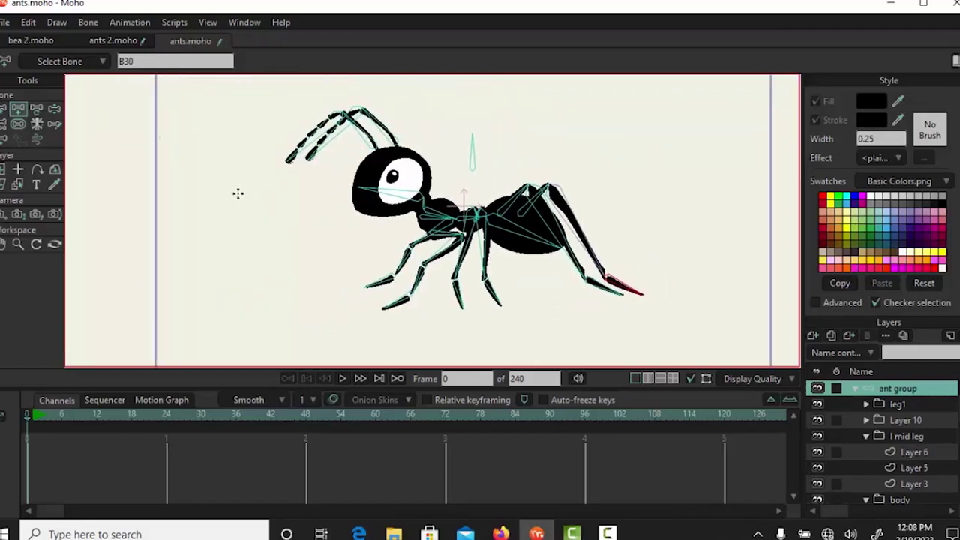
# Examine the parent links between the ant's bones, and select the upright root bone above the body.
pyautogui.click(5, 122)
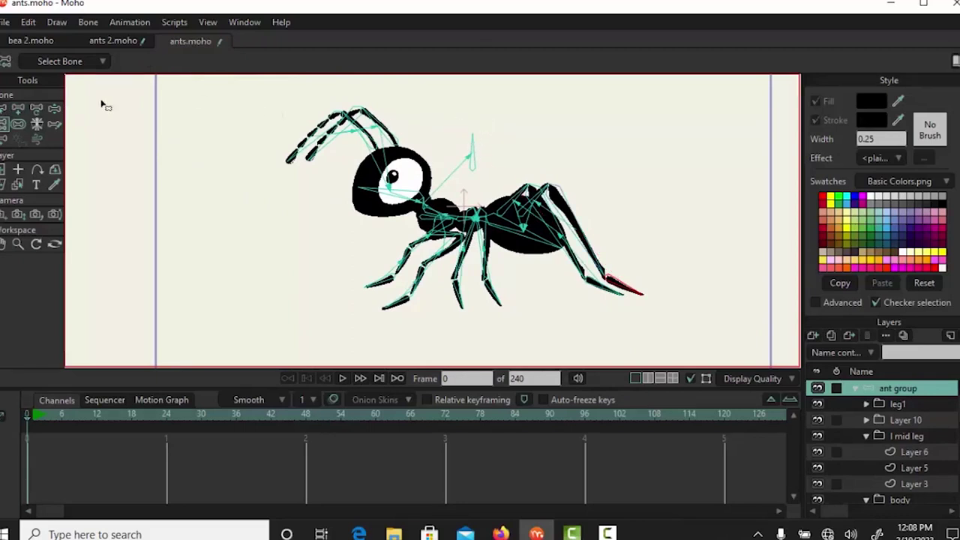
pyautogui.click(18, 109)
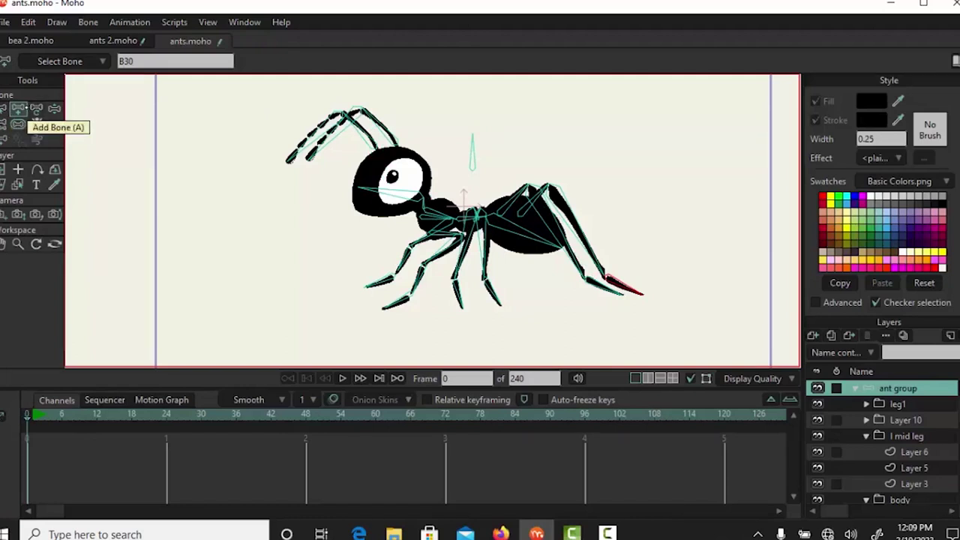
pyautogui.click(4, 108)
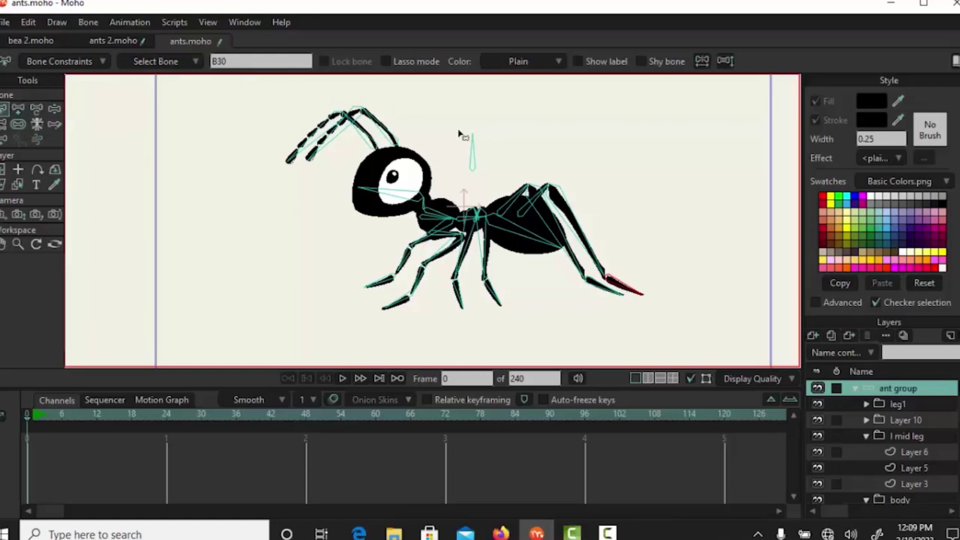
pyautogui.hscroll(3, 513, 132)
pyautogui.scroll(-1, 513, 132)
pyautogui.scroll(2, 466, 132)
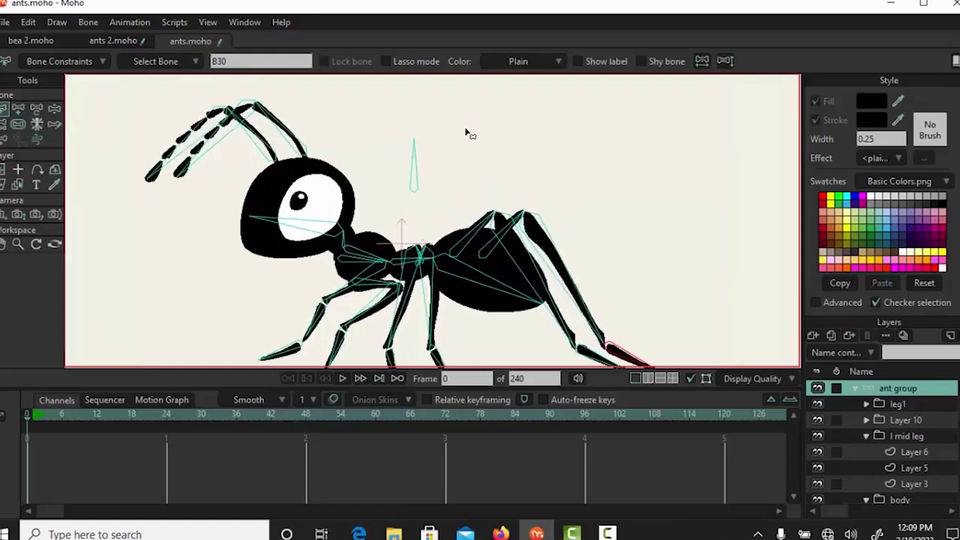
pyautogui.hscroll(-2, 464, 175)
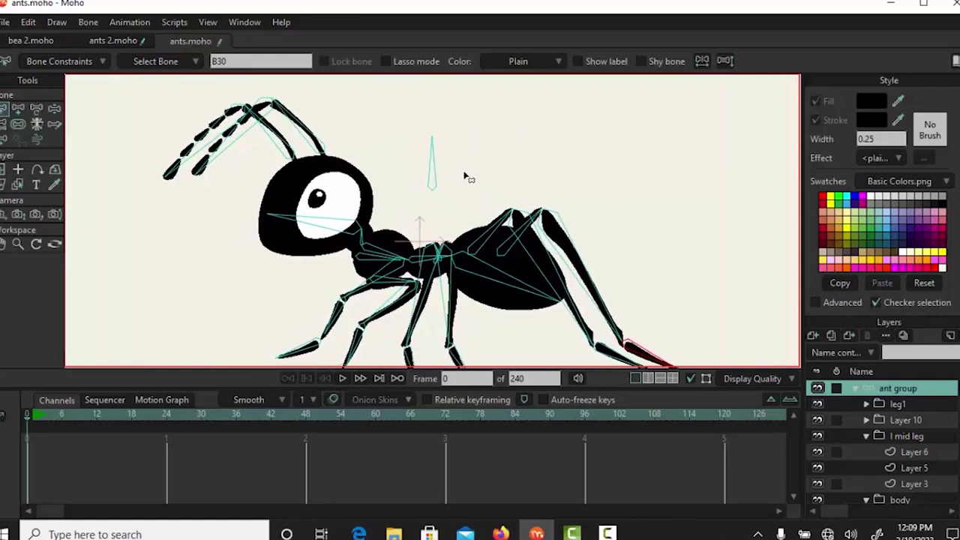
pyautogui.moveTo(464, 175); pyautogui.dragTo(467, 168)
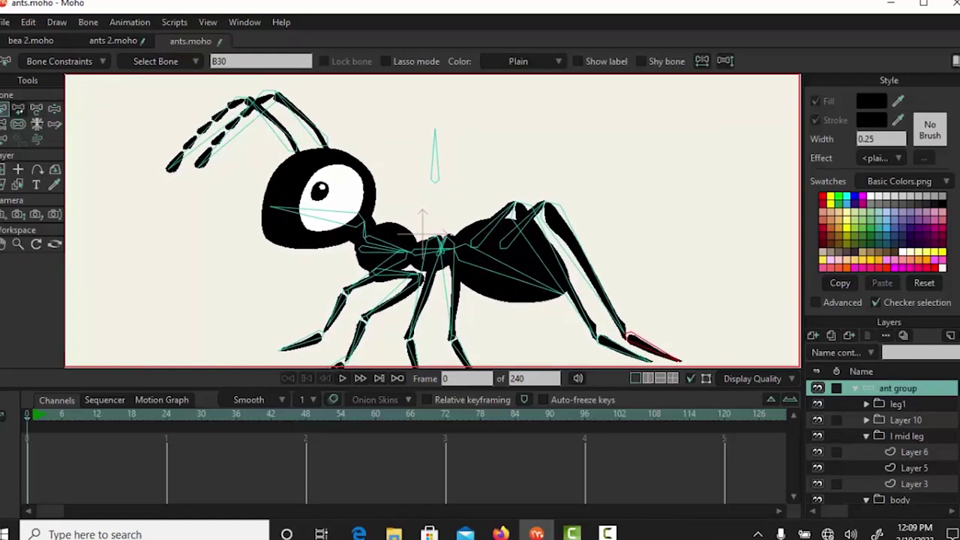
pyautogui.click(19, 110)
pyautogui.click(4, 110)
pyautogui.click(437, 152)
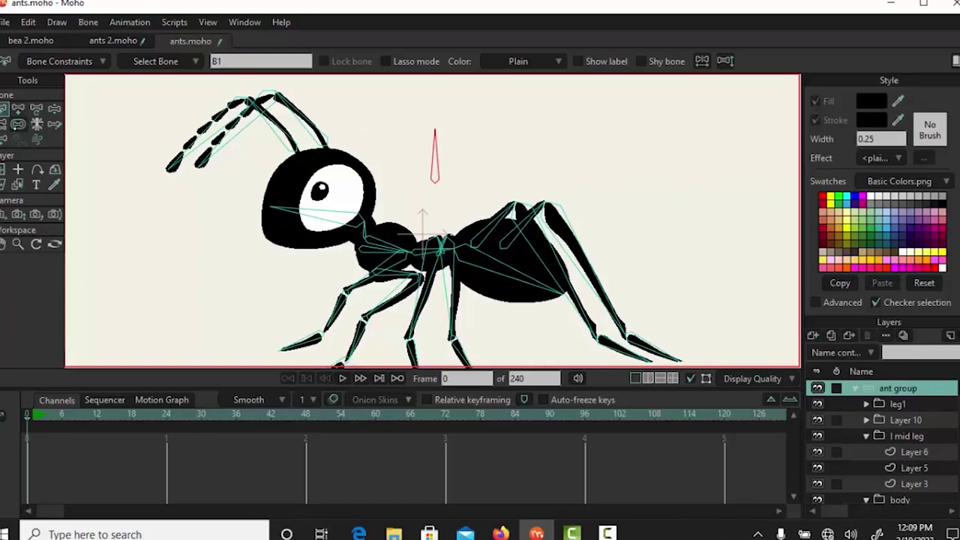
# Set the bone strength of all the ant's bones to 0.10, and clear the selection.
pyautogui.click(18, 123)
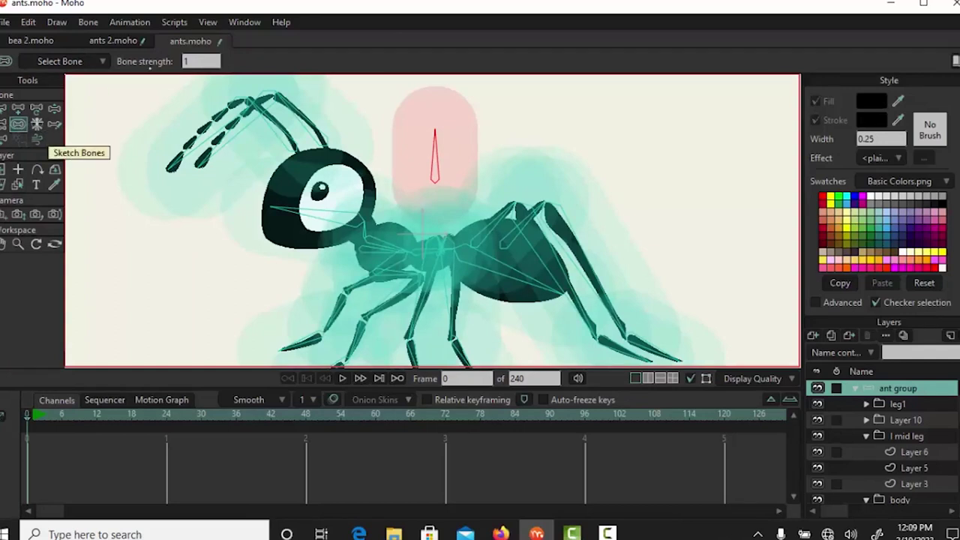
pyautogui.click(201, 61)
pyautogui.click(209, 268)
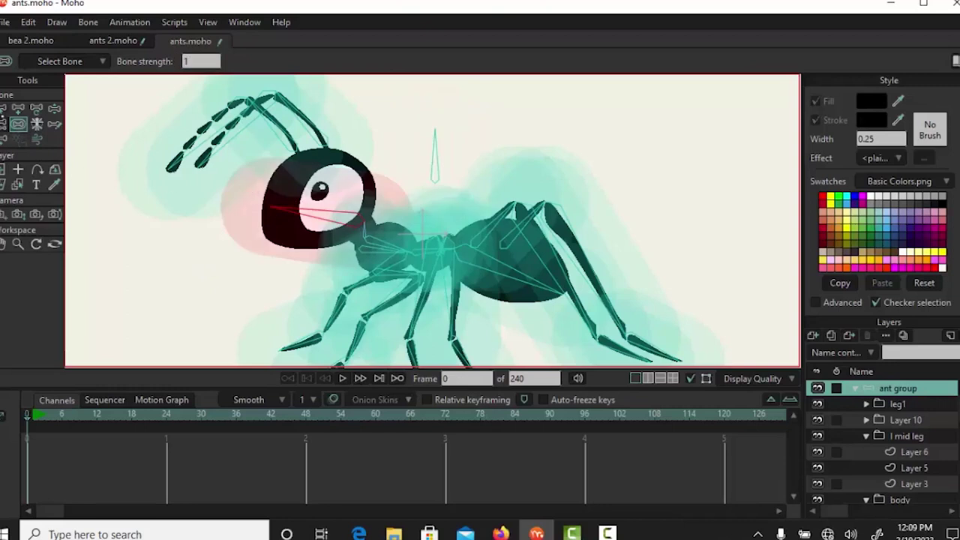
pyautogui.click(3, 110)
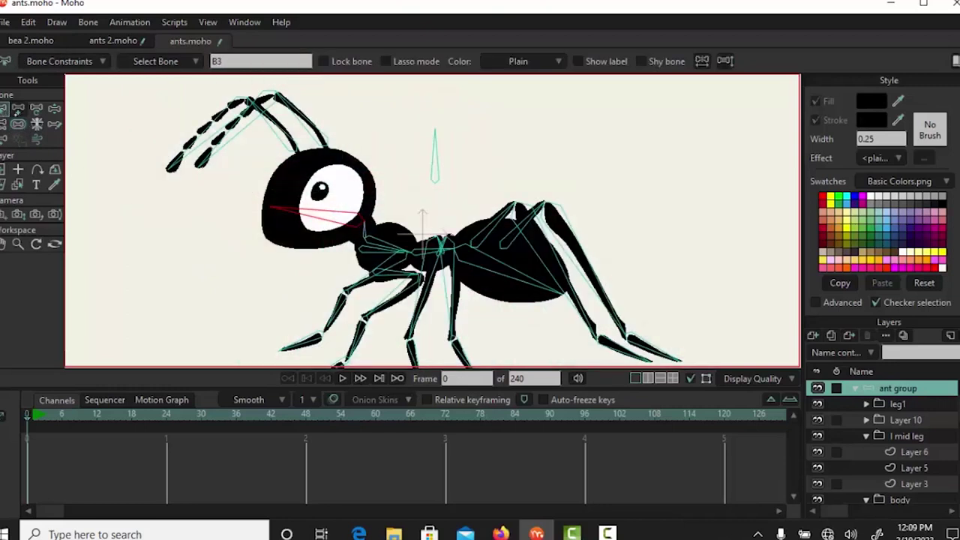
pyautogui.click(144, 97)
pyautogui.moveTo(144, 97); pyautogui.dragTo(742, 367)
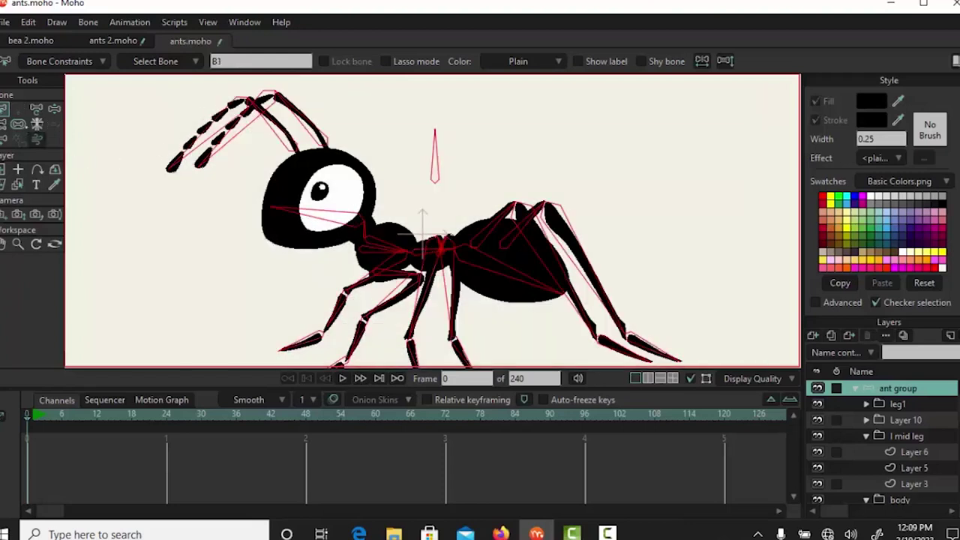
pyautogui.click(18, 124)
pyautogui.doubleClick(215, 62)
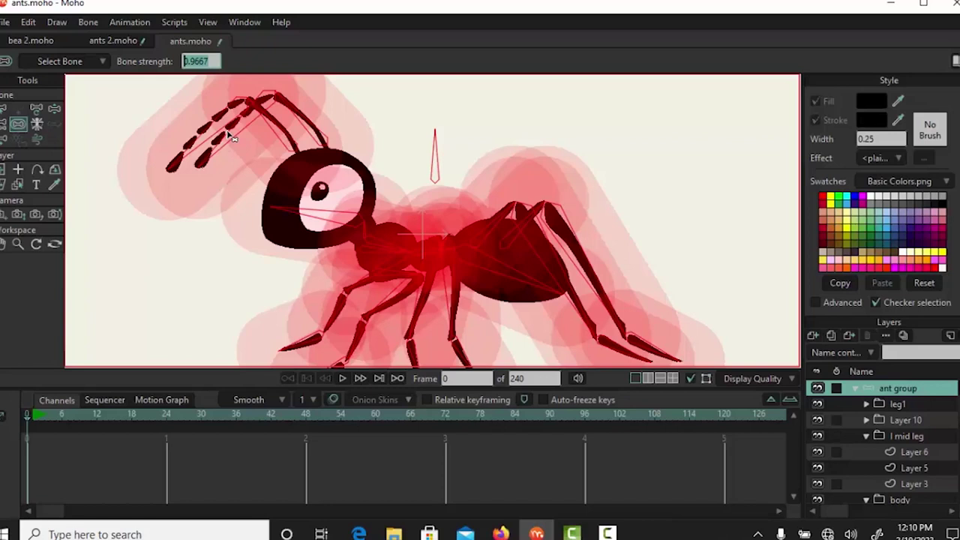
pyautogui.write('0.10')
pyautogui.press('Return')
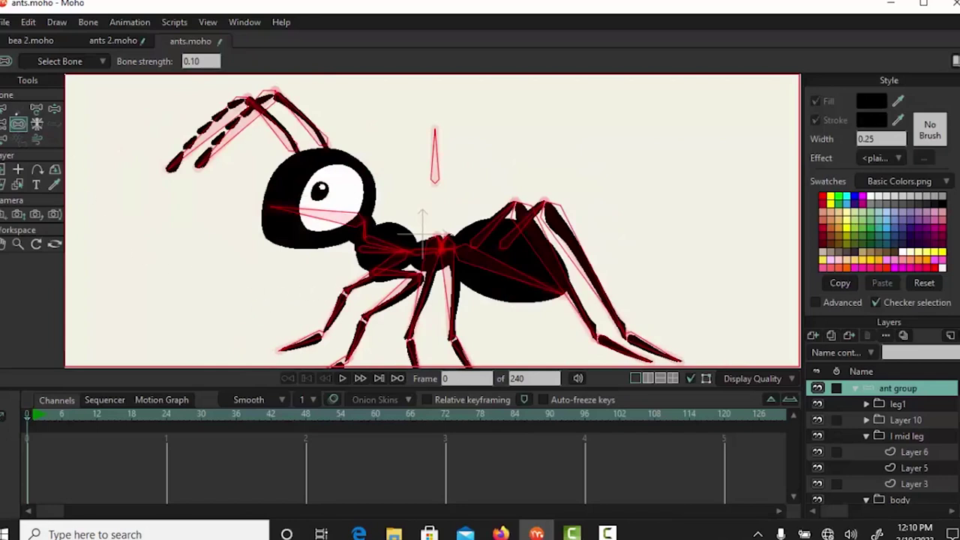
pyautogui.click(4, 109)
pyautogui.click(186, 258)
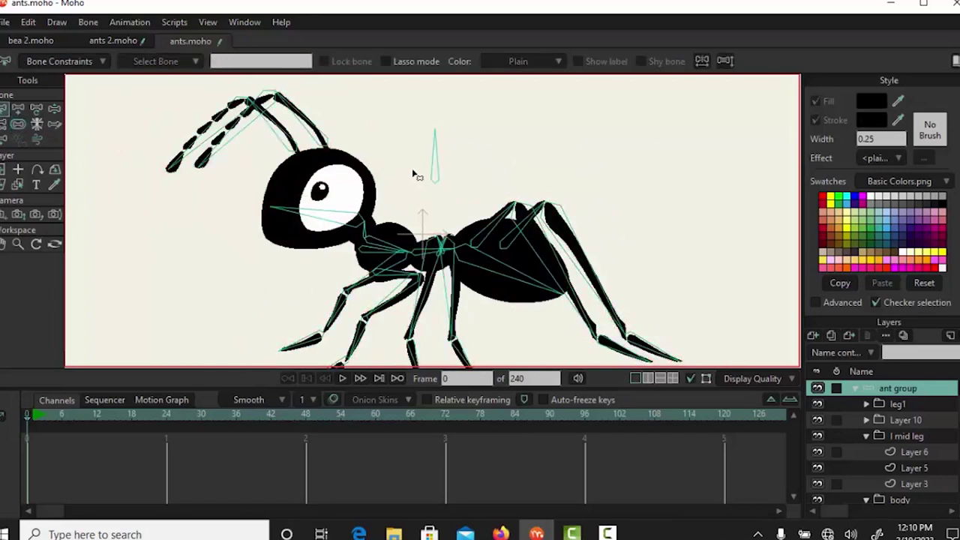
# Test offsetting the rig by the upright root bone above the body, and undo the offset.
pyautogui.click(437, 166)
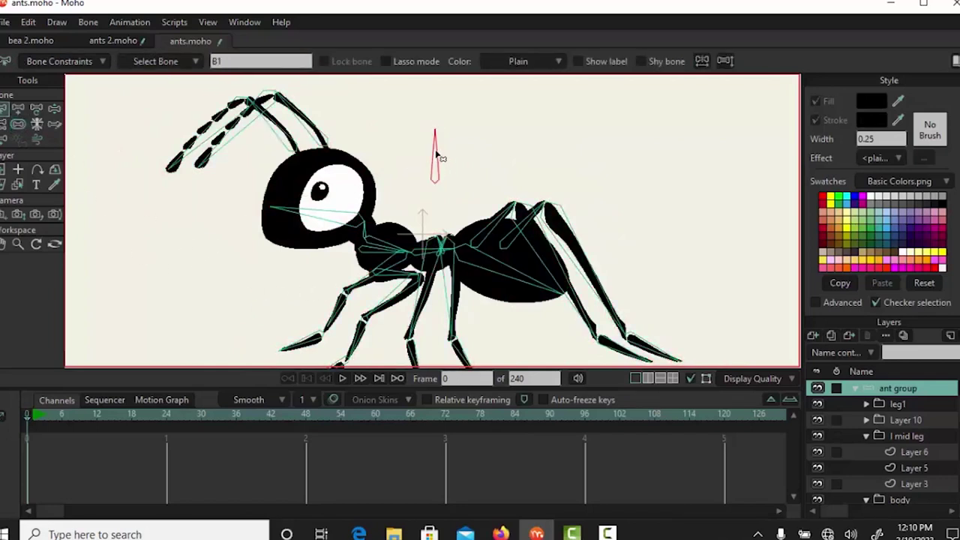
pyautogui.press('z')
pyautogui.moveTo(436, 171)
pyautogui.mouseDown()
pyautogui.moveTo(439, 157)
pyautogui.moveTo(439, 165)
pyautogui.mouseUp()
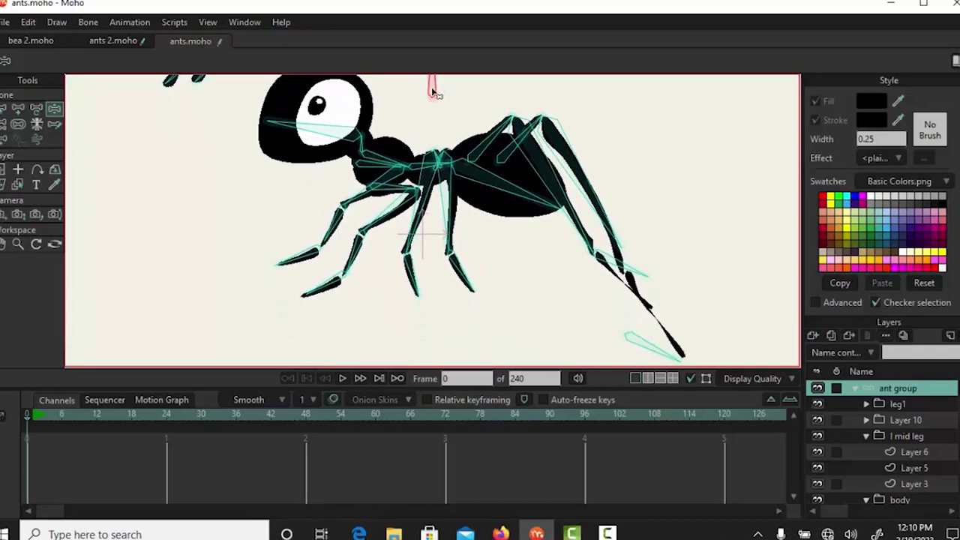
pyautogui.hotkey('ctrl', 'z')
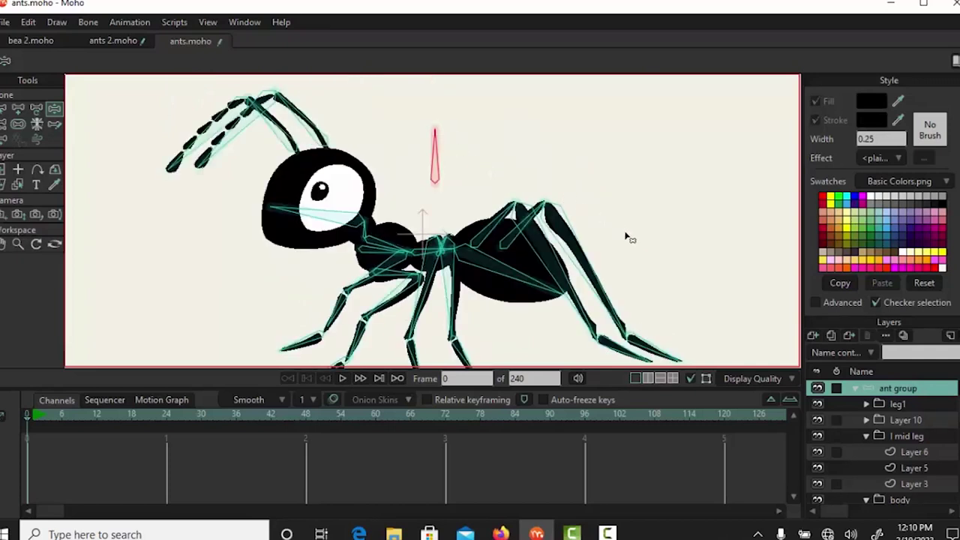
pyautogui.moveTo(626, 233); pyautogui.dragTo(612, 196)
pyautogui.hotkey('ctrl', 'y')
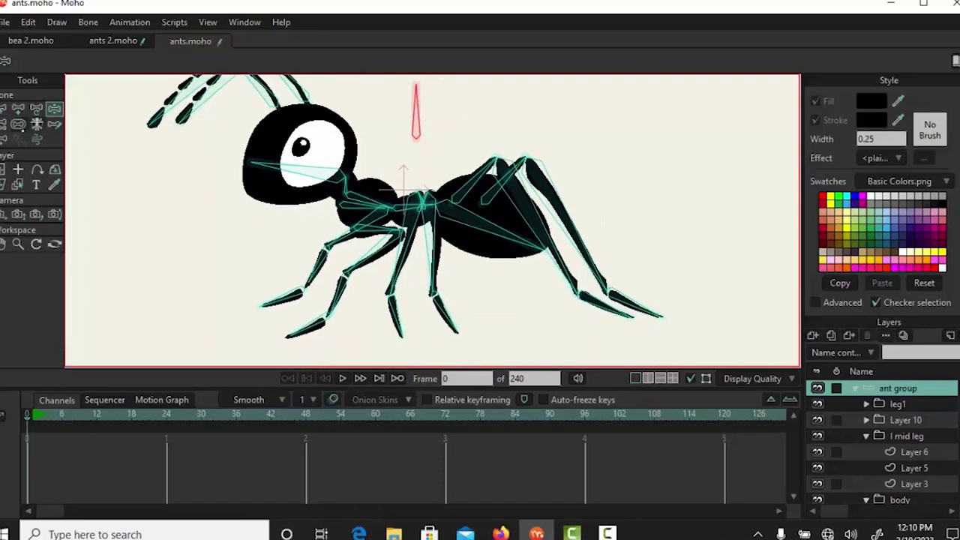
# Check the strength regions and parent links of the rig's bones.
pyautogui.click(18, 124)
pyautogui.click(4, 124)
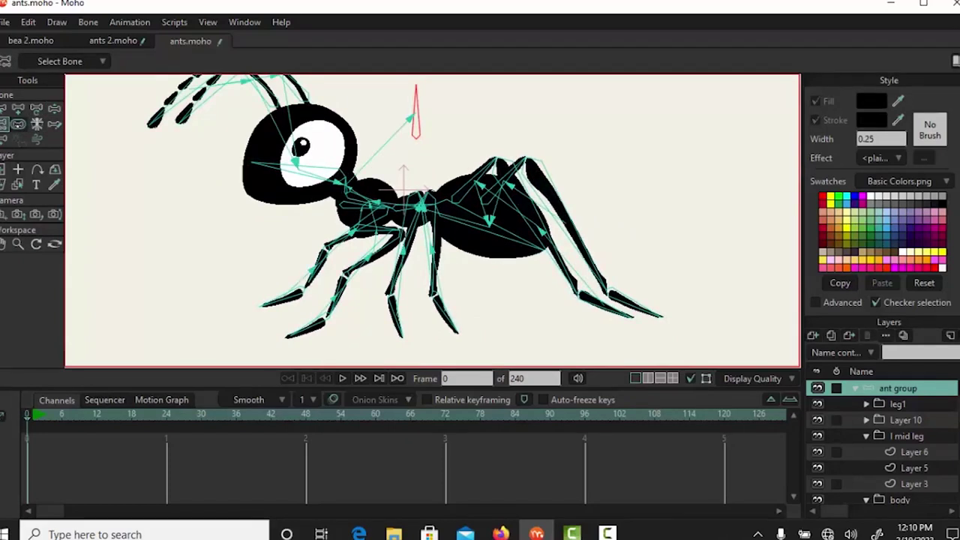
pyautogui.click(18, 124)
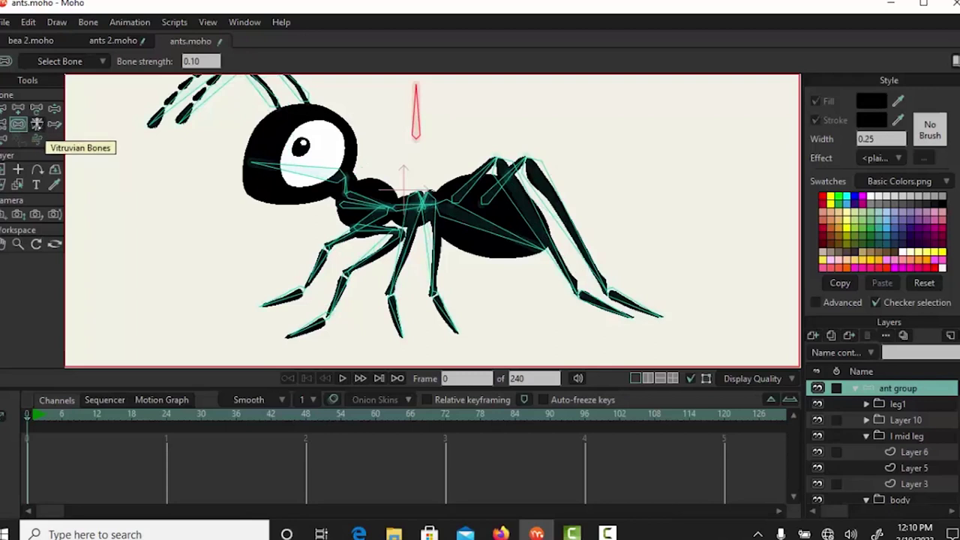
pyautogui.click(4, 109)
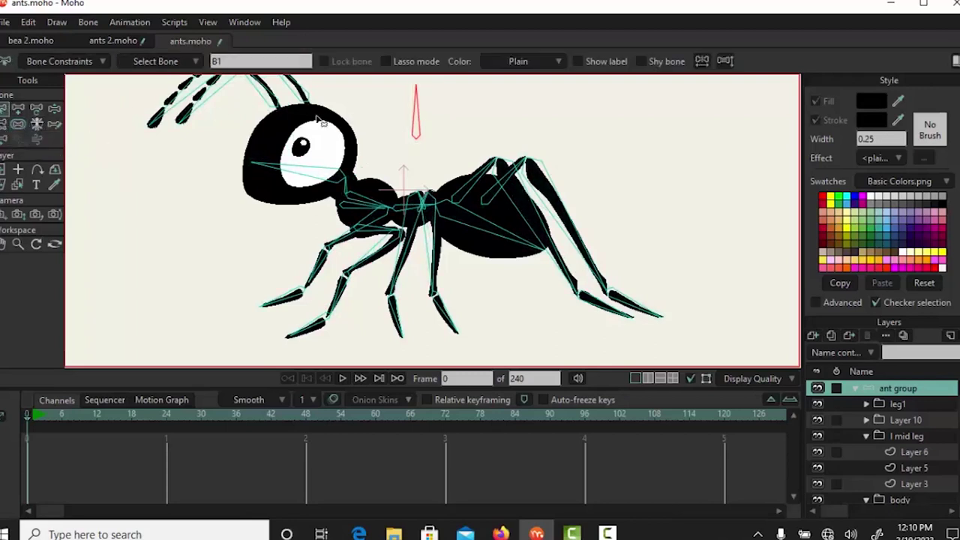
pyautogui.moveTo(563, 155); pyautogui.dragTo(594, 160)
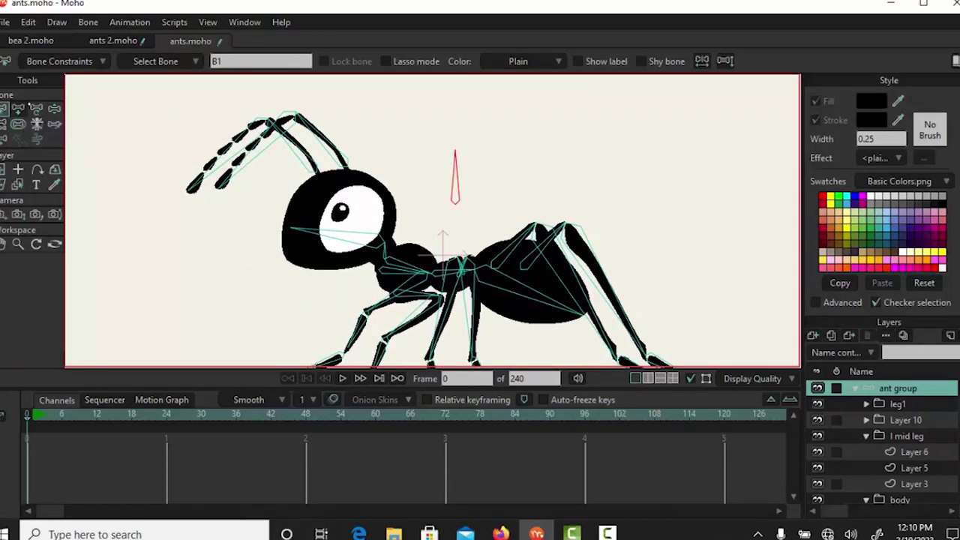
pyautogui.click(5, 125)
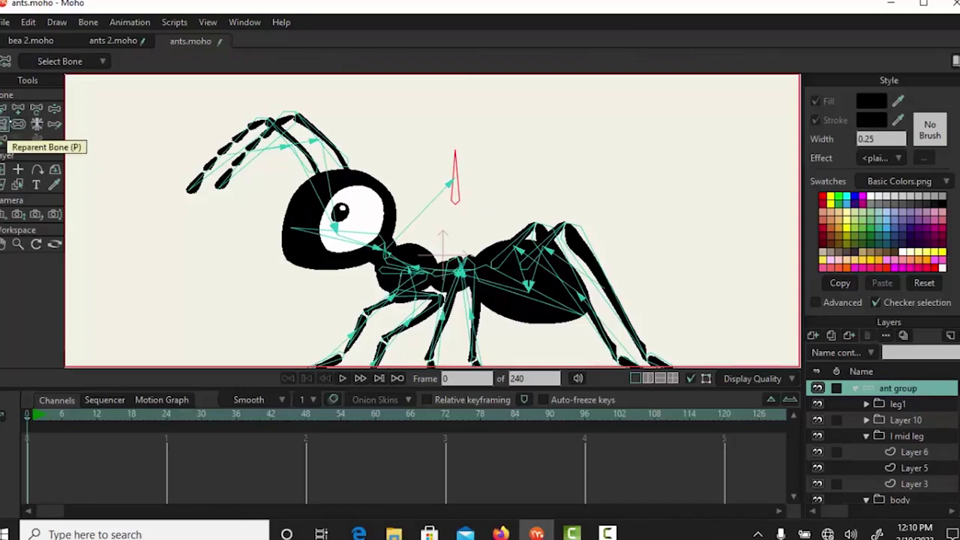
pyautogui.click(5, 109)
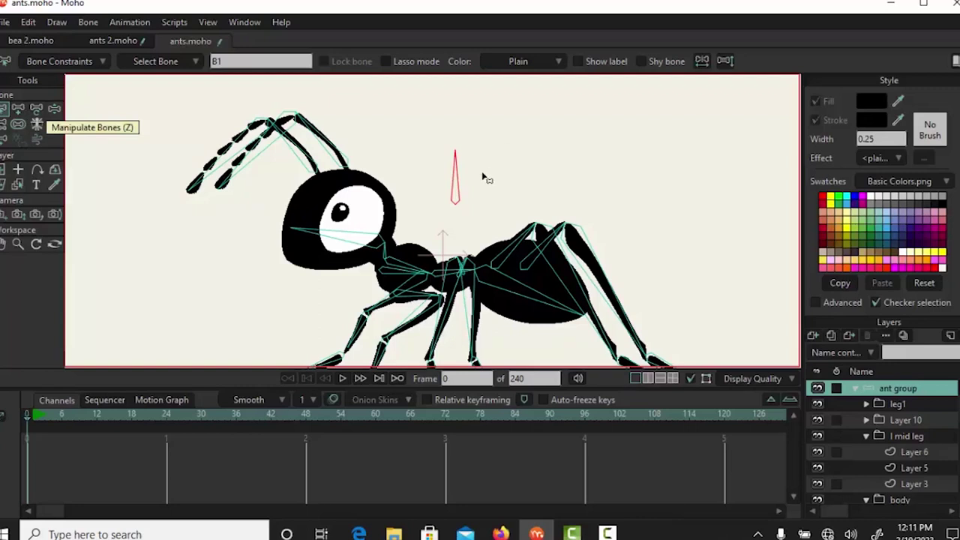
# Select the head bone, and flexi-bind the head layer to it.
pyautogui.click(366, 234)
pyautogui.click(369, 235)
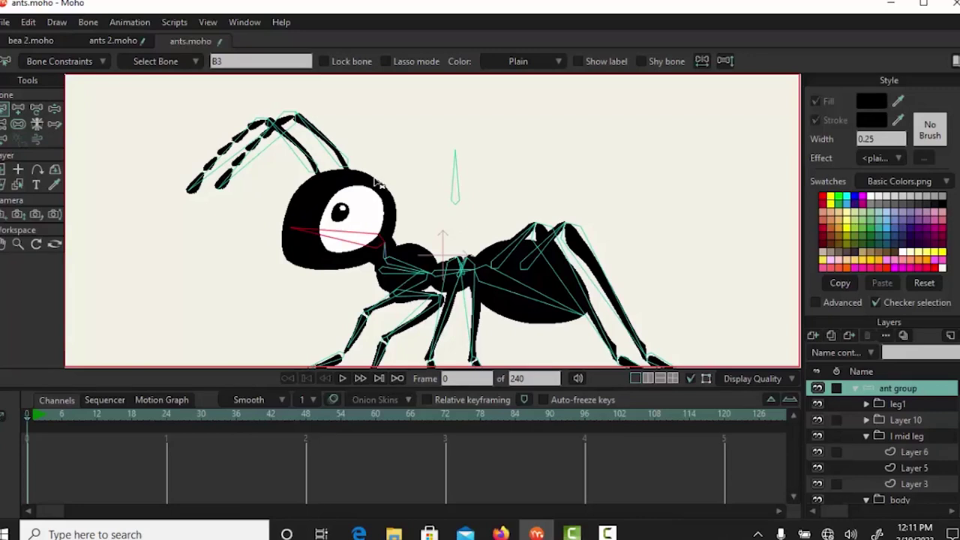
pyautogui.scroll(3, 379, 182)
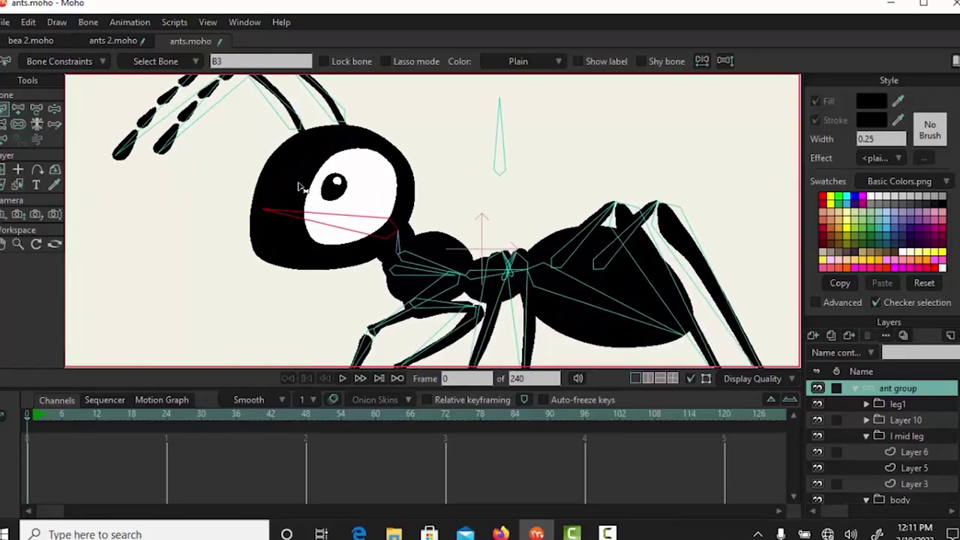
pyautogui.press('alt')
pyautogui.keyDown('alt'); pyautogui.click(295, 225); pyautogui.keyUp('alt')
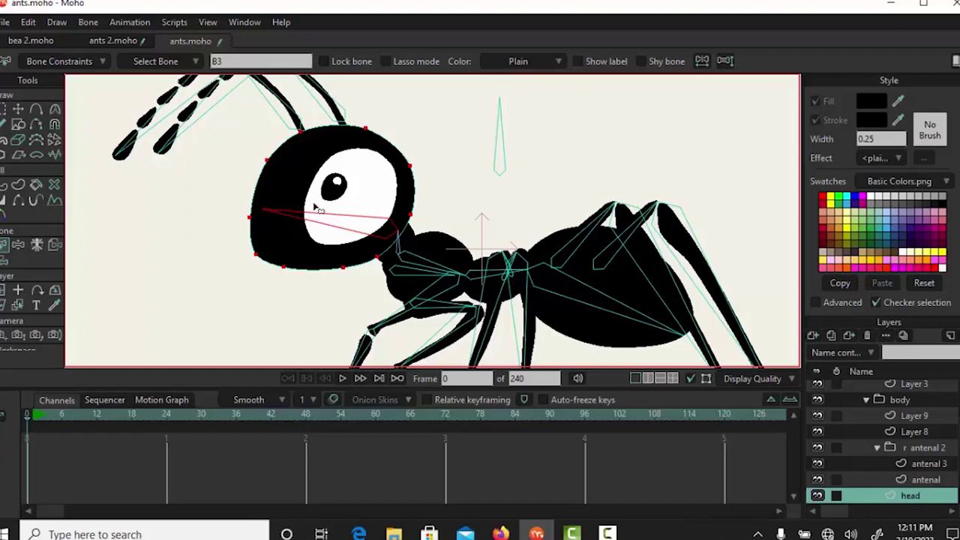
pyautogui.click(321, 216)
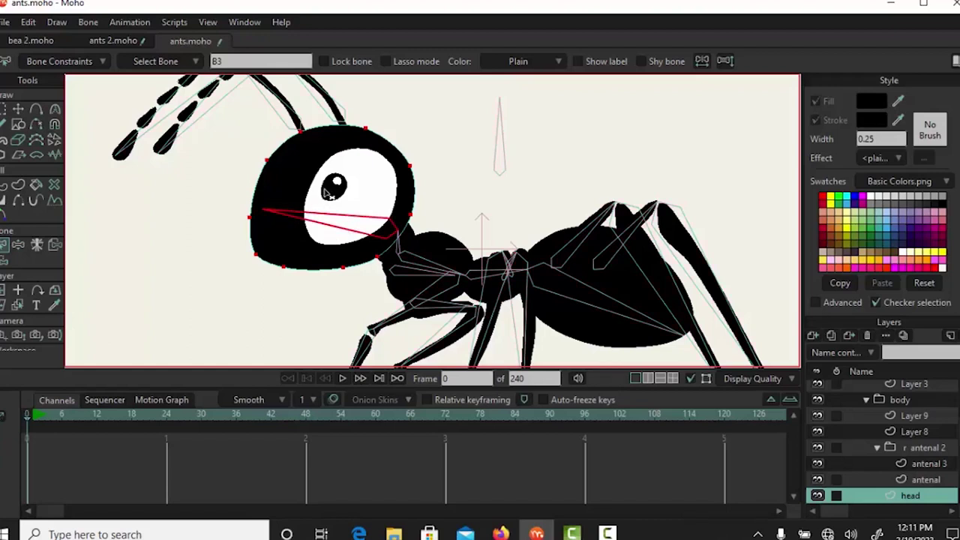
# Flexi-bind Layer 8, the white of the eye, to the selected head bone.
pyautogui.keyDown('ctrl'); pyautogui.keyDown('alt'); pyautogui.click(370, 195); pyautogui.keyUp('alt'); pyautogui.keyUp('ctrl')
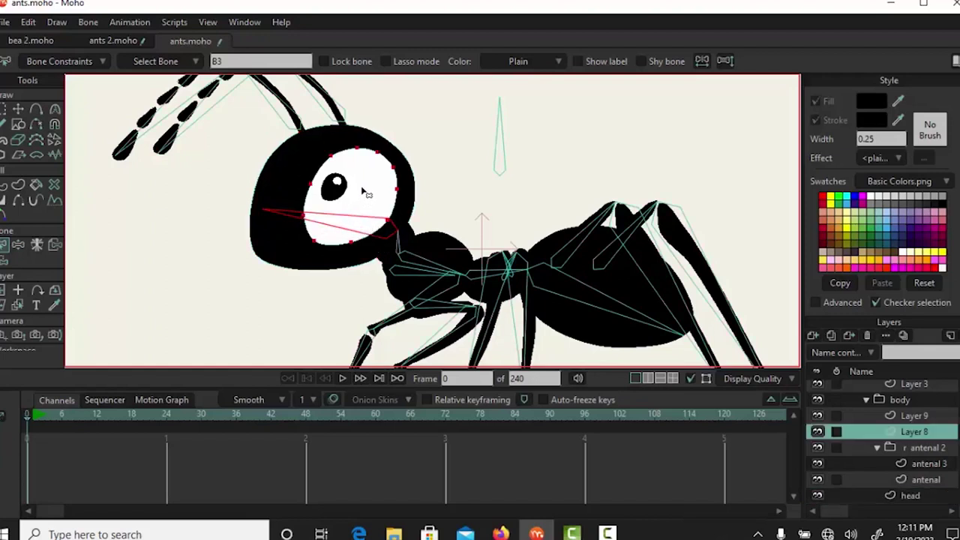
pyautogui.press('ctrl')
pyautogui.hotkey('ctrl', 'shift', 'f')
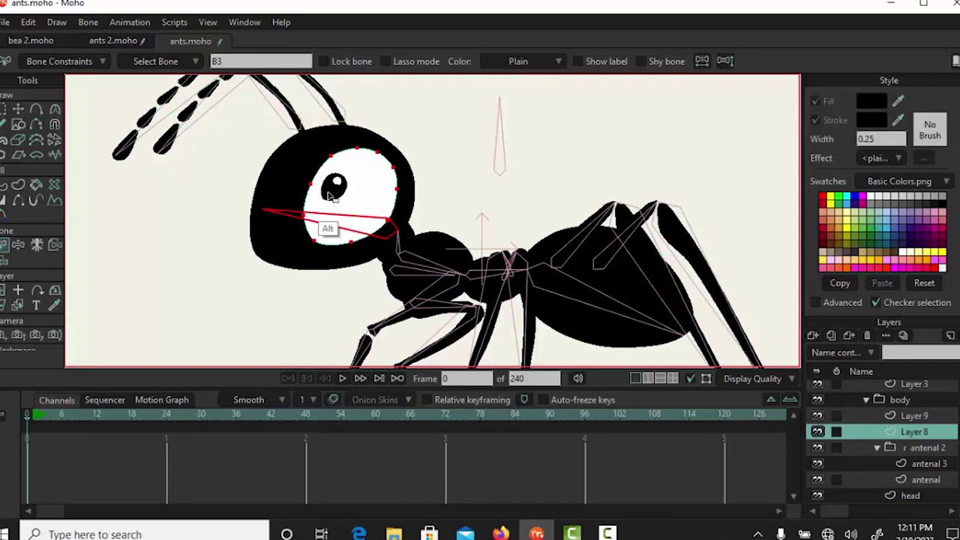
# Flexi-bind Layer 9, the pupil of the eye, to the selected head bone.
pyautogui.keyDown('ctrl'); pyautogui.keyDown('alt'); pyautogui.click(330, 193); pyautogui.keyUp('alt'); pyautogui.keyUp('ctrl')
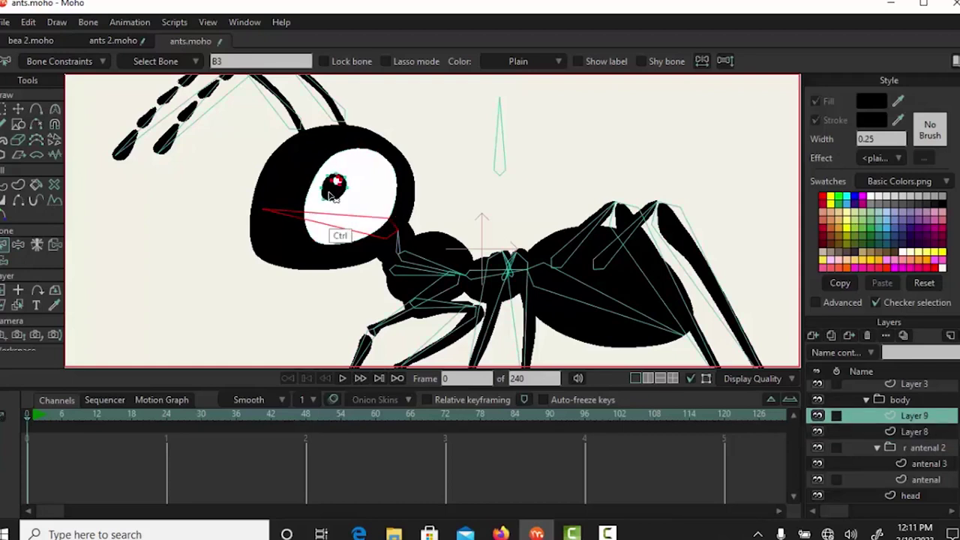
pyautogui.keyDown('ctrl'); pyautogui.keyDown('shift'); pyautogui.click(330, 196); pyautogui.keyUp('shift'); pyautogui.keyUp('ctrl')
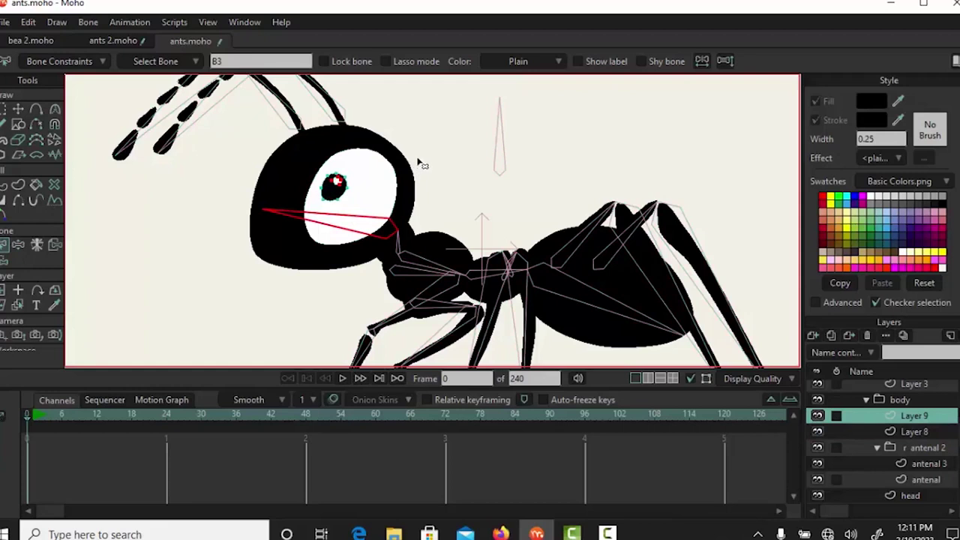
# Flexi-bind the antenal 3 and antenal layers of the l antenal group to the lower and upper bones of that antenna.
pyautogui.moveTo(430, 166); pyautogui.dragTo(428, 228)
pyautogui.click(345, 186)
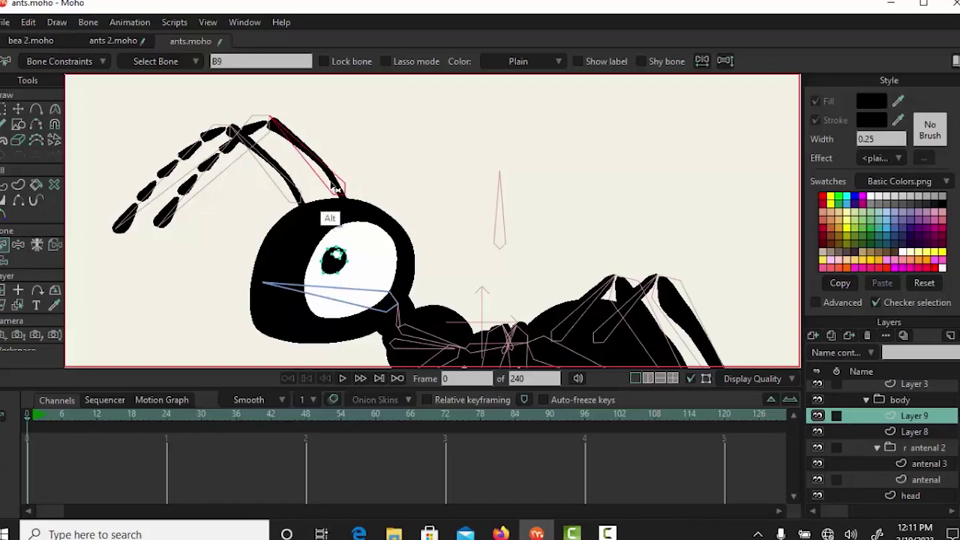
pyautogui.keyDown('alt'); pyautogui.click(336, 188); pyautogui.keyUp('alt')
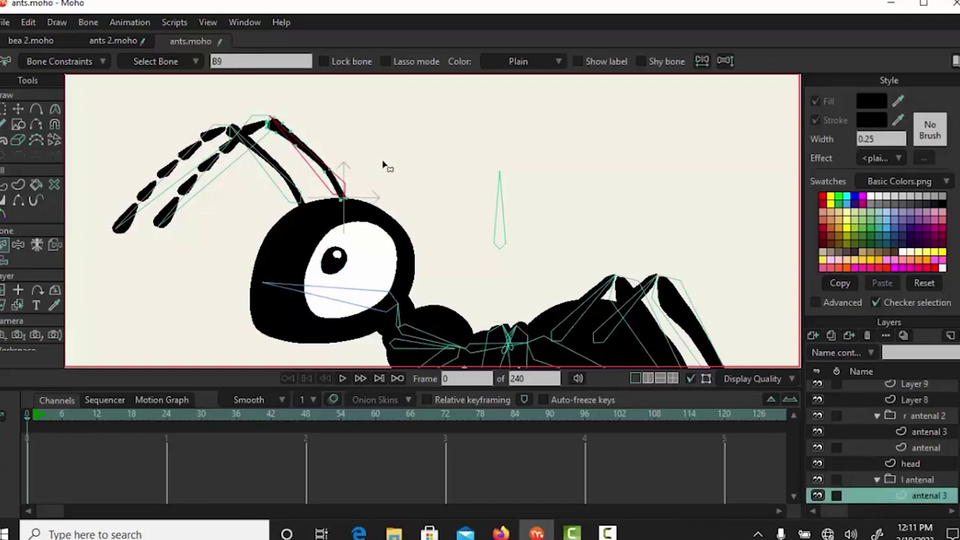
pyautogui.hotkey('ctrl', 'shift', 'f')
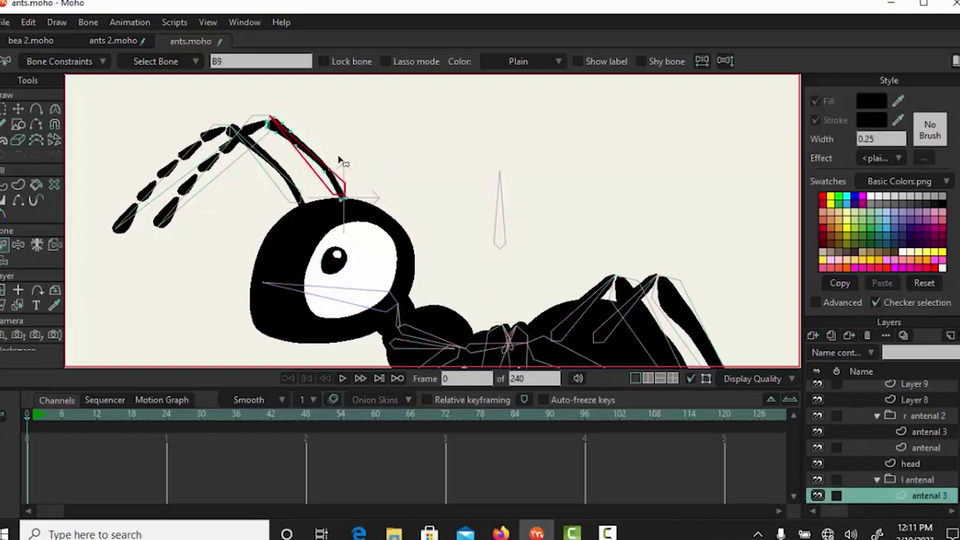
pyautogui.click(223, 180)
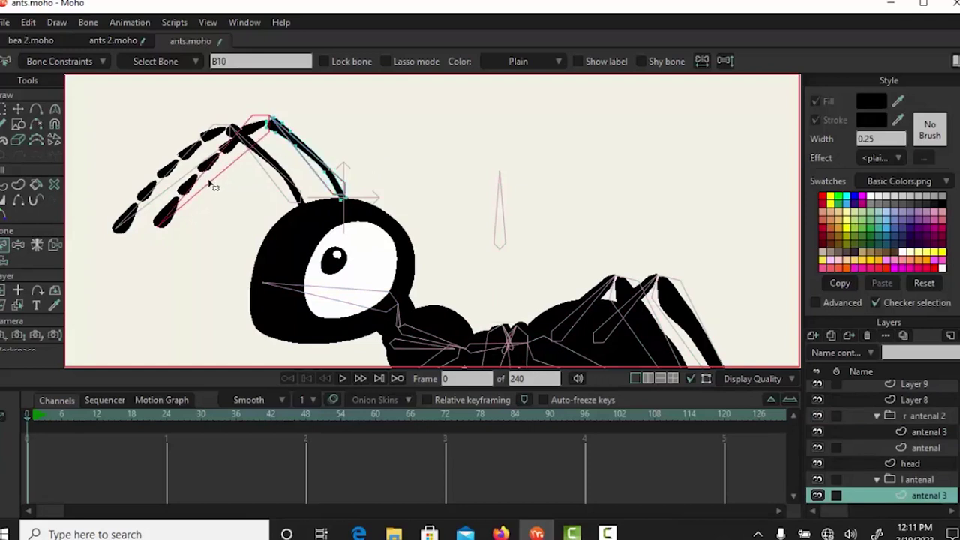
pyautogui.keyDown('alt'); pyautogui.click(174, 219); pyautogui.keyUp('alt')
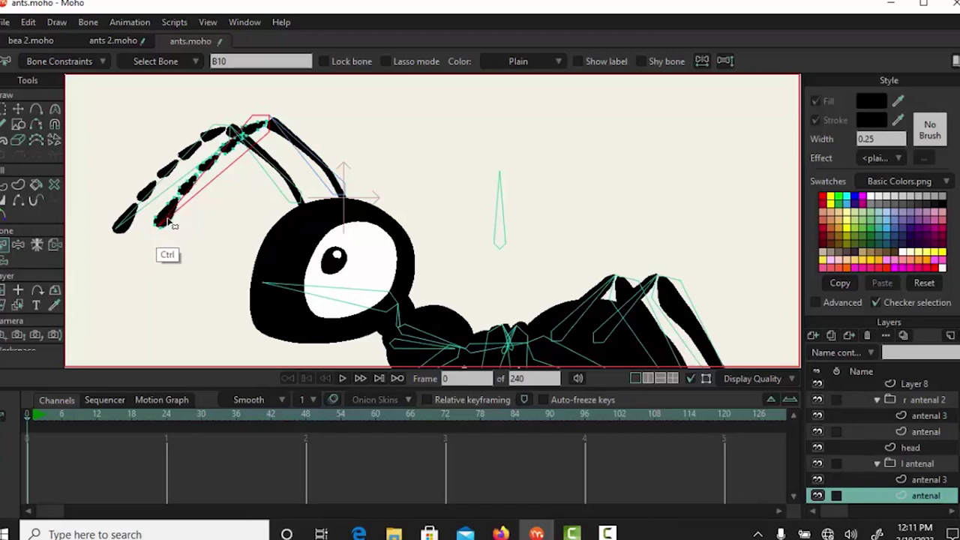
# Flexi-bind the antenal 3 and antenal layers of the r antenal 2 group to bones B7 and B8.
pyautogui.click(287, 178)
pyautogui.click(297, 190)
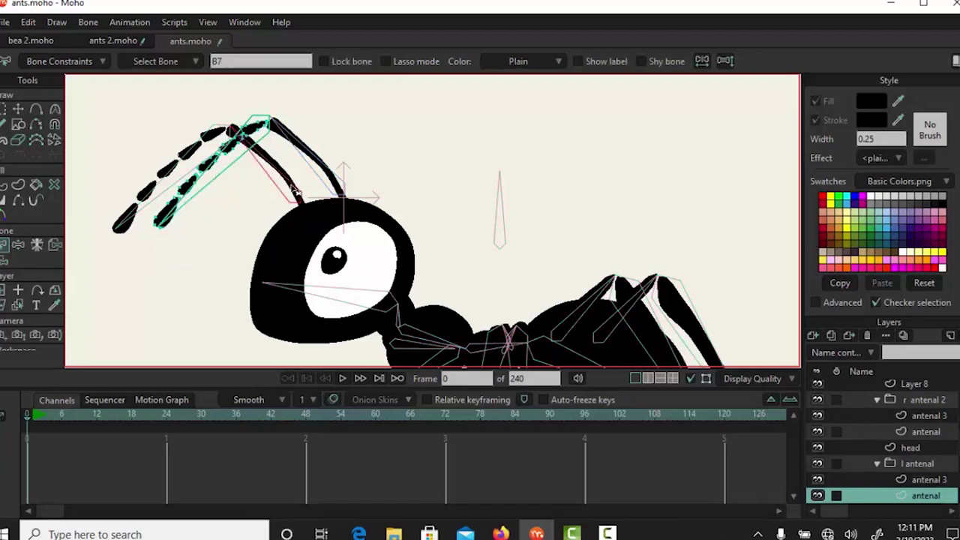
pyautogui.keyDown('ctrl'); pyautogui.keyDown('alt'); pyautogui.click(284, 179); pyautogui.keyUp('alt'); pyautogui.keyUp('ctrl')
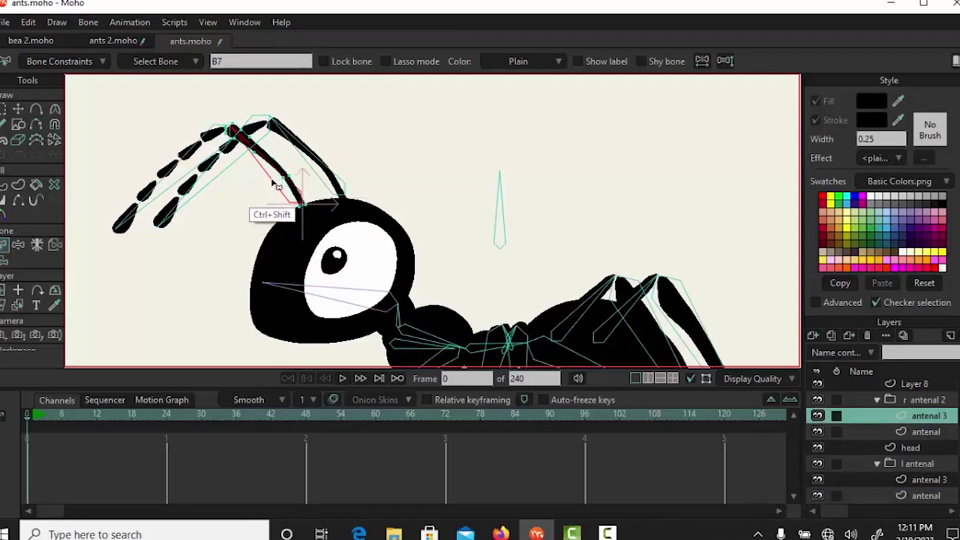
pyautogui.click(190, 162)
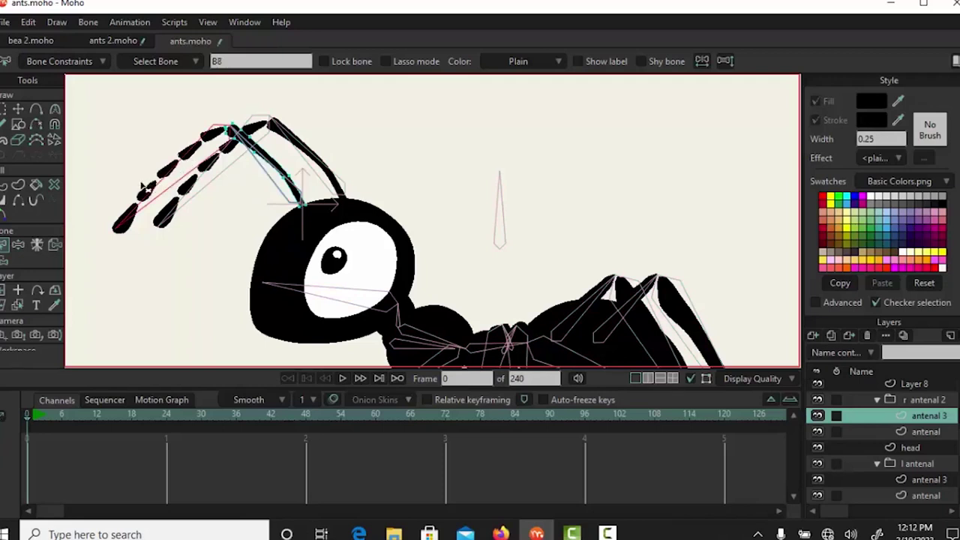
pyautogui.keyDown('alt'); pyautogui.rightClick(140, 206); pyautogui.keyUp('alt')
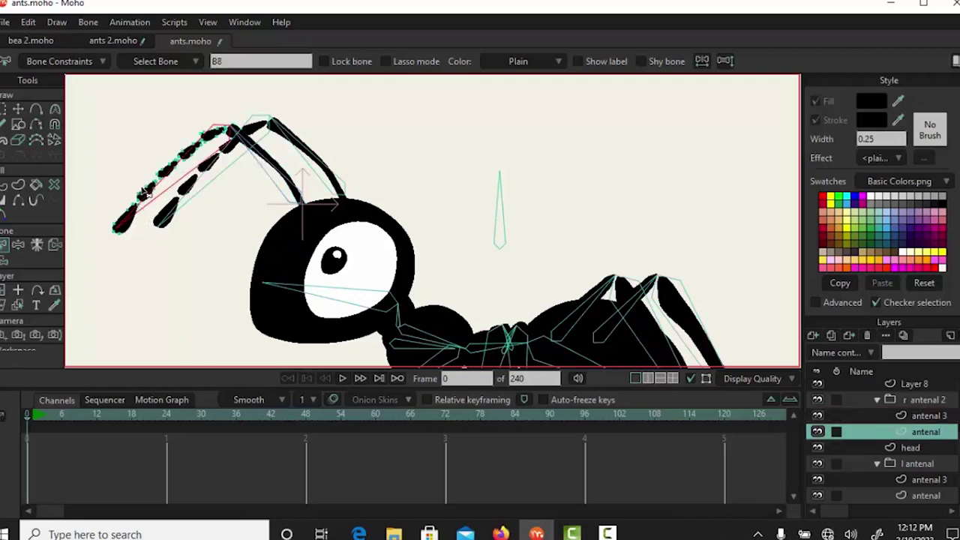
pyautogui.hotkey('ctrl', 'shift', 'f')
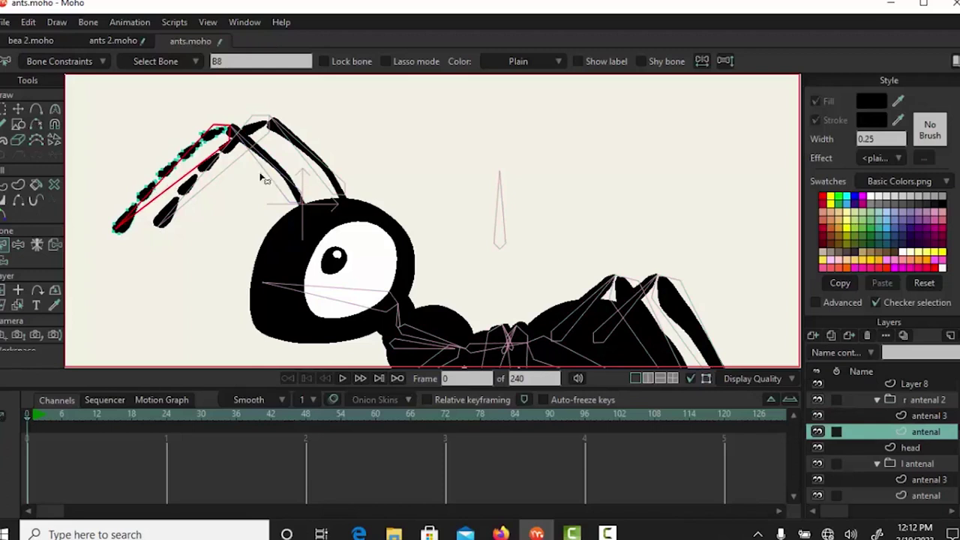
# Flexi-bind Layer 6 of the body 2 group, the neck segment, to the small neck bone.
pyautogui.moveTo(454, 228); pyautogui.dragTo(382, 127)
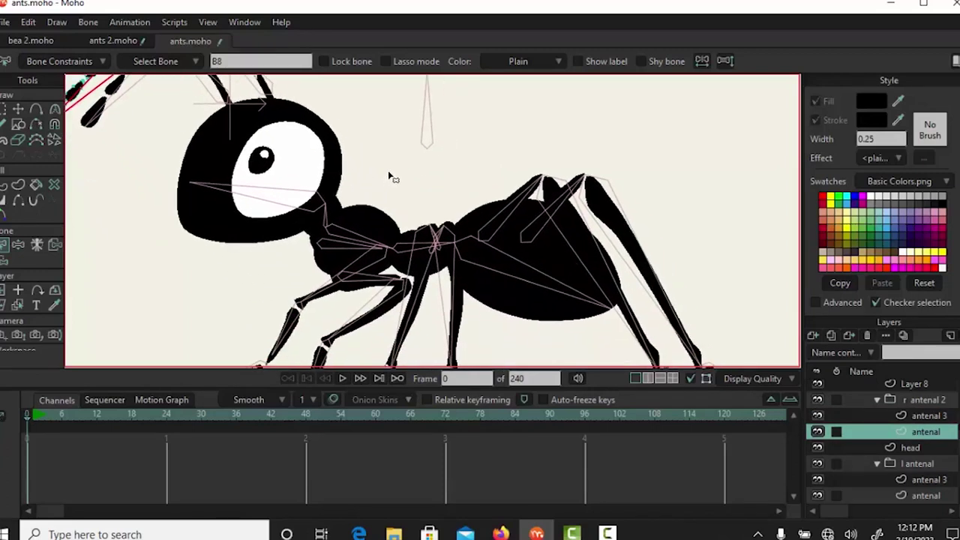
pyautogui.scroll(3, 388, 175)
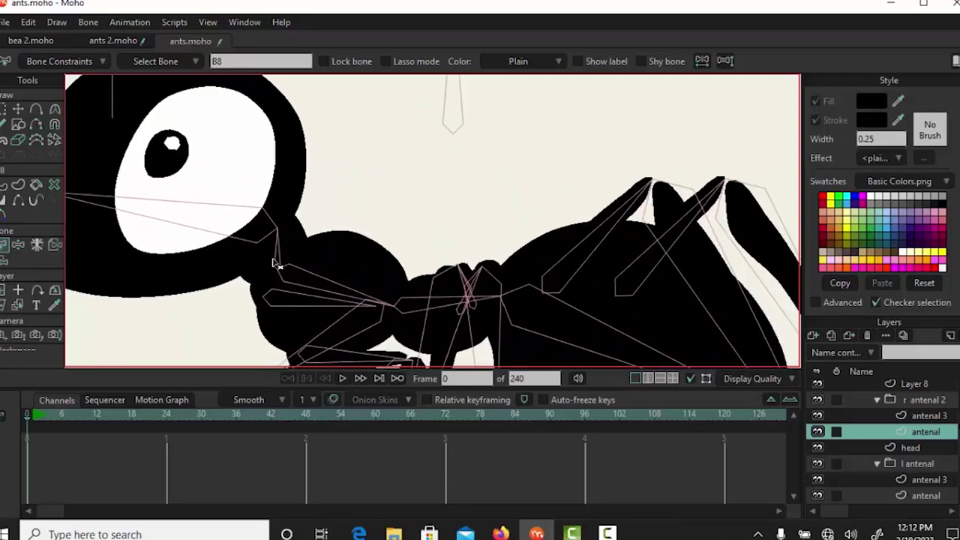
pyautogui.click(281, 259)
pyautogui.keyDown('ctrl'); pyautogui.keyDown('alt'); pyautogui.click(297, 244); pyautogui.keyUp('alt'); pyautogui.keyUp('ctrl')
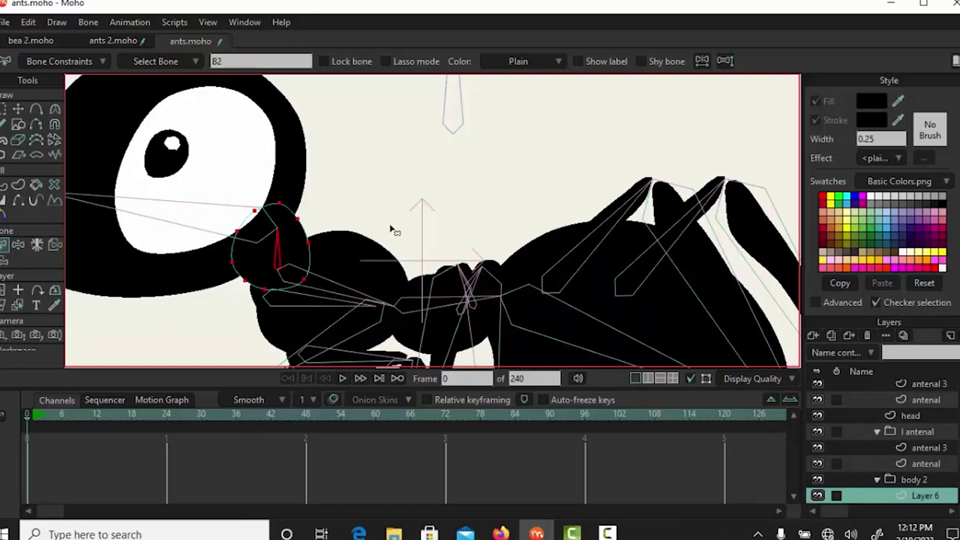
# Flexi-bind Layer 3 of the body 2 group, the round segment behind the neck, to its upper bone B4.
pyautogui.scroll(-4, 390, 229)
pyautogui.scroll(-1, 390, 229)
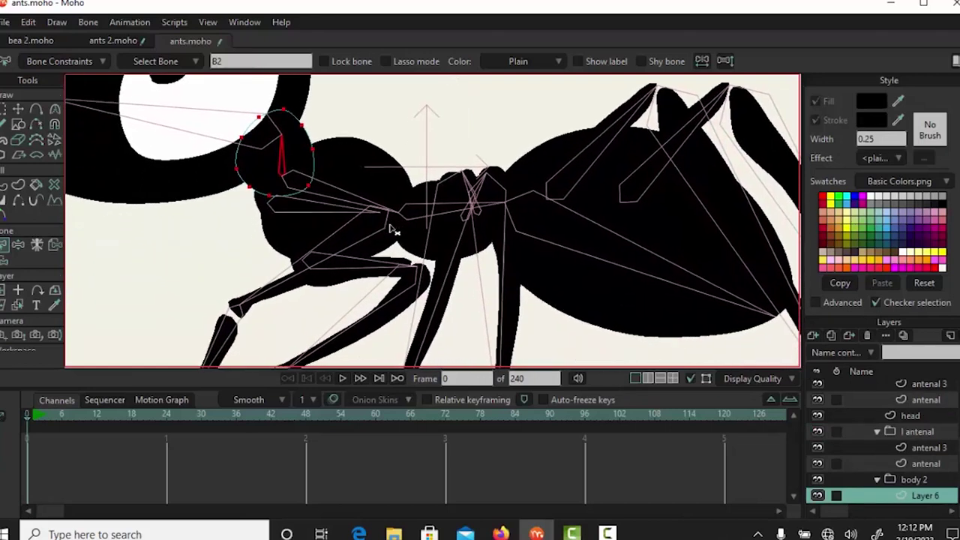
pyautogui.scroll(-2, 391, 229)
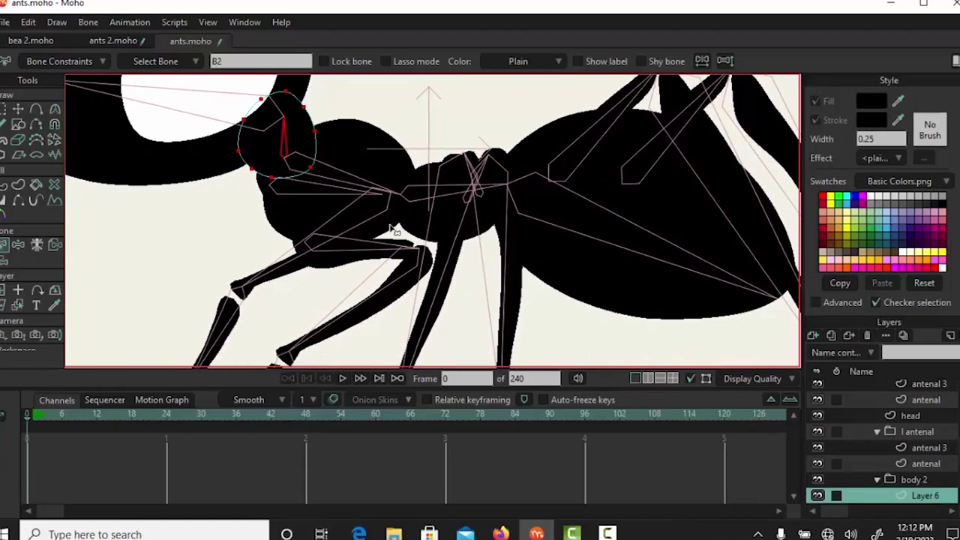
pyautogui.scroll(2, 396, 231)
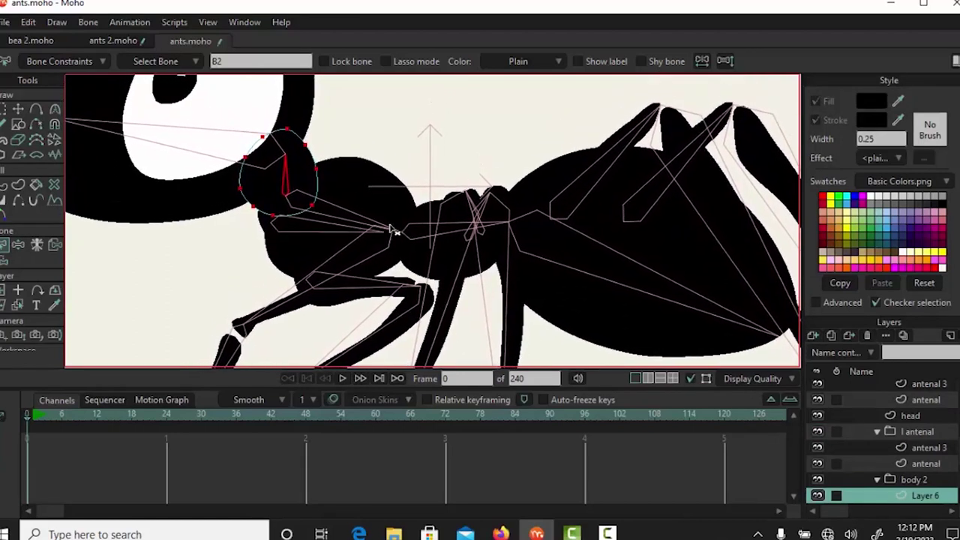
pyautogui.click(339, 209)
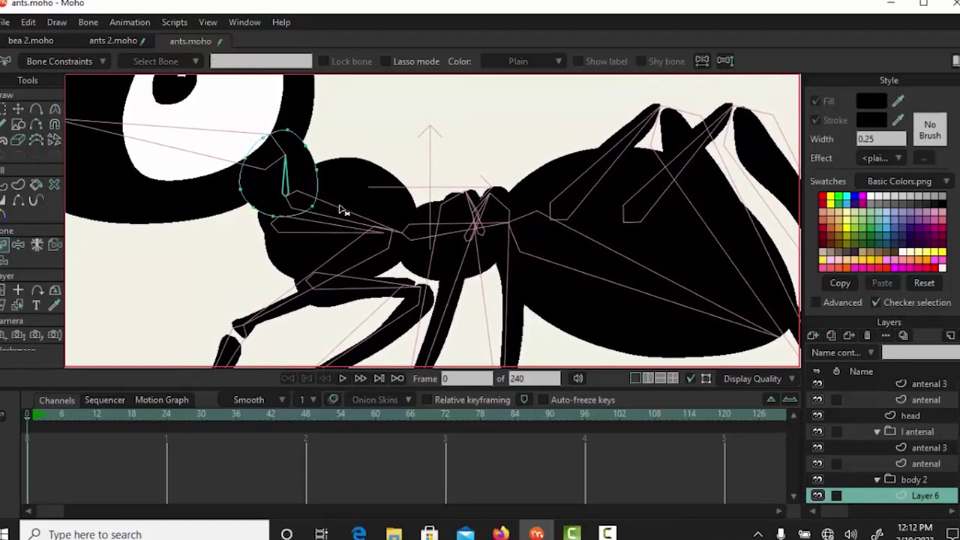
pyautogui.keyDown('alt'); pyautogui.click(368, 186); pyautogui.keyUp('alt')
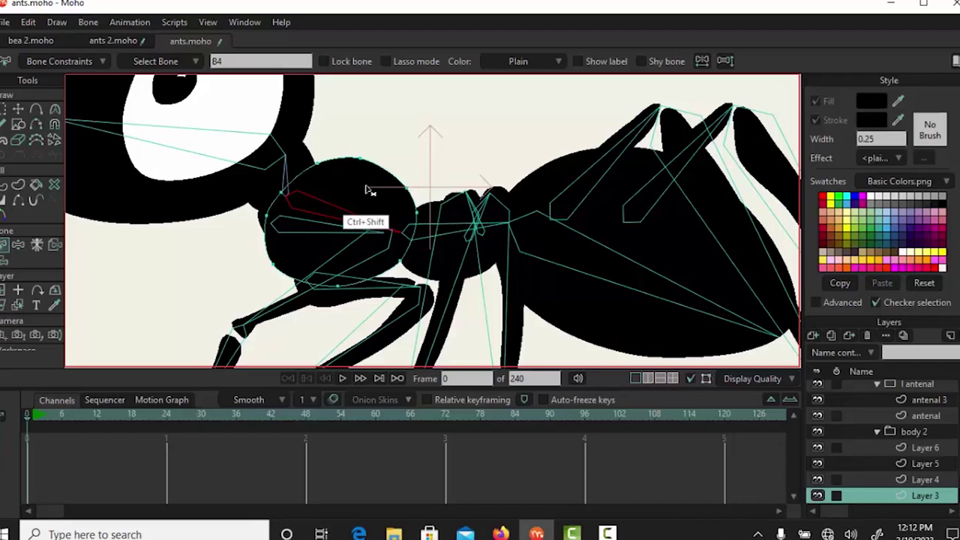
pyautogui.keyDown('ctrl'); pyautogui.keyDown('shift'); pyautogui.click(384, 196); pyautogui.keyUp('shift'); pyautogui.keyUp('ctrl')
# Flexi-bind the waist segment, Layer 4, to its waist bone and the abdomen, Layer 5, to the long abdomen bone.
pyautogui.click(424, 244)
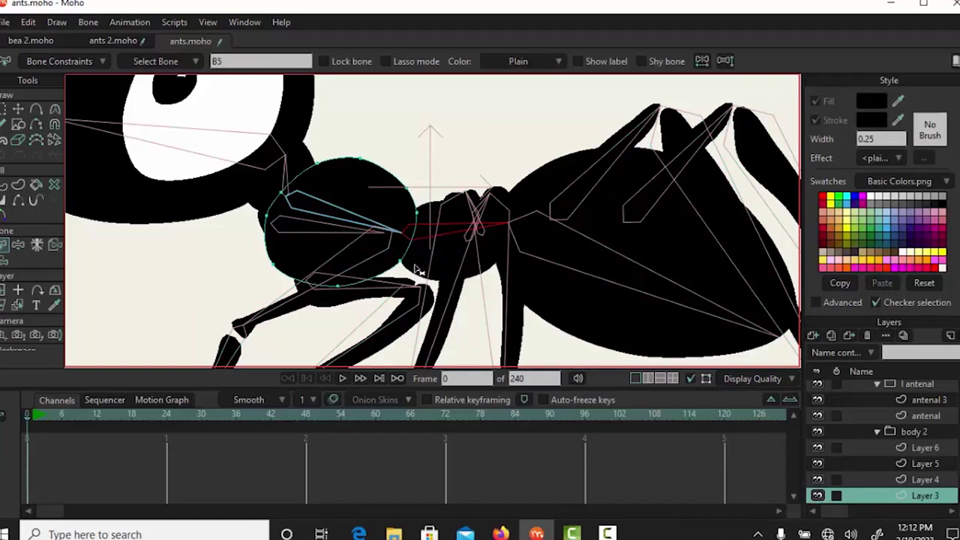
pyautogui.keyDown('ctrl'); pyautogui.keyDown('alt'); pyautogui.click(418, 271); pyautogui.keyUp('alt'); pyautogui.keyUp('ctrl')
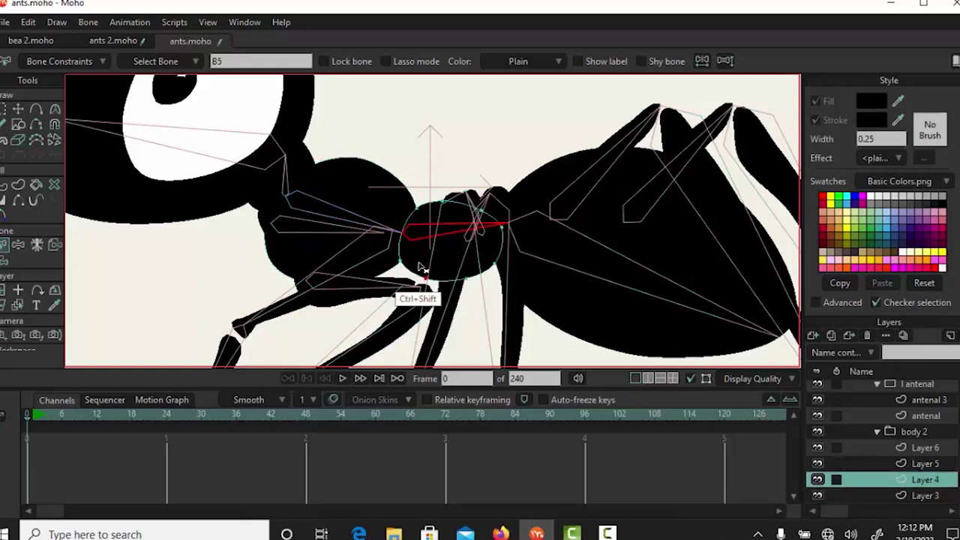
pyautogui.click(540, 264)
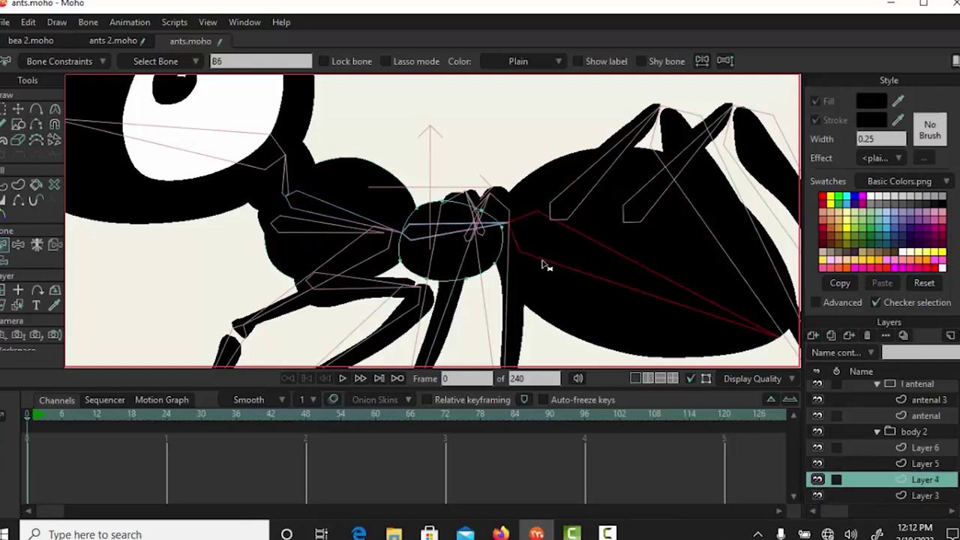
pyautogui.keyDown('ctrl'); pyautogui.keyDown('alt'); pyautogui.click(617, 328); pyautogui.keyUp('alt'); pyautogui.keyUp('ctrl')
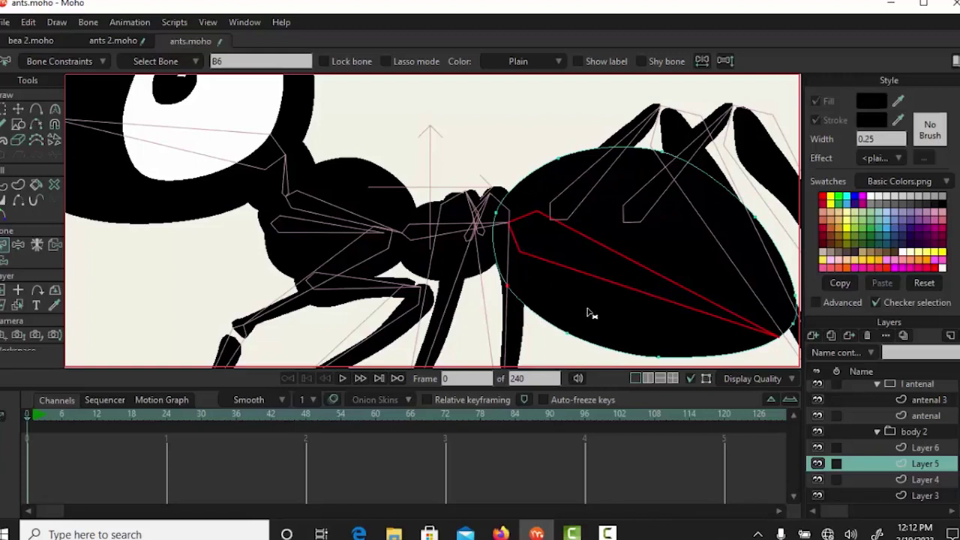
# Hide Layer 3 of the body 2 group to uncover the upper segments of the front legs.
pyautogui.scroll(-3, 590, 314)
pyautogui.scroll(1, 589, 313)
pyautogui.hscroll(-1, 589, 312)
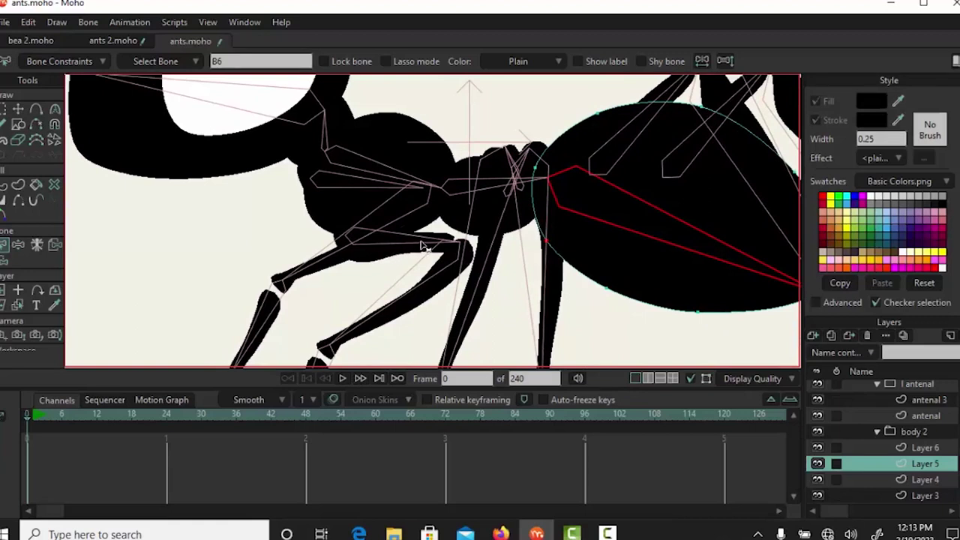
pyautogui.keyDown('ctrl'); pyautogui.keyDown('alt'); pyautogui.click(325, 213); pyautogui.keyUp('alt'); pyautogui.keyUp('ctrl')
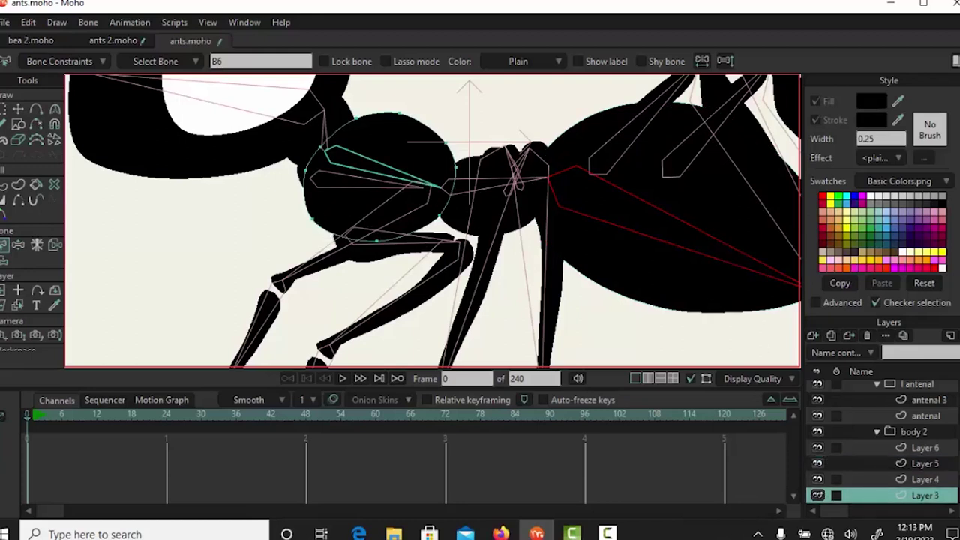
pyautogui.click(818, 495)
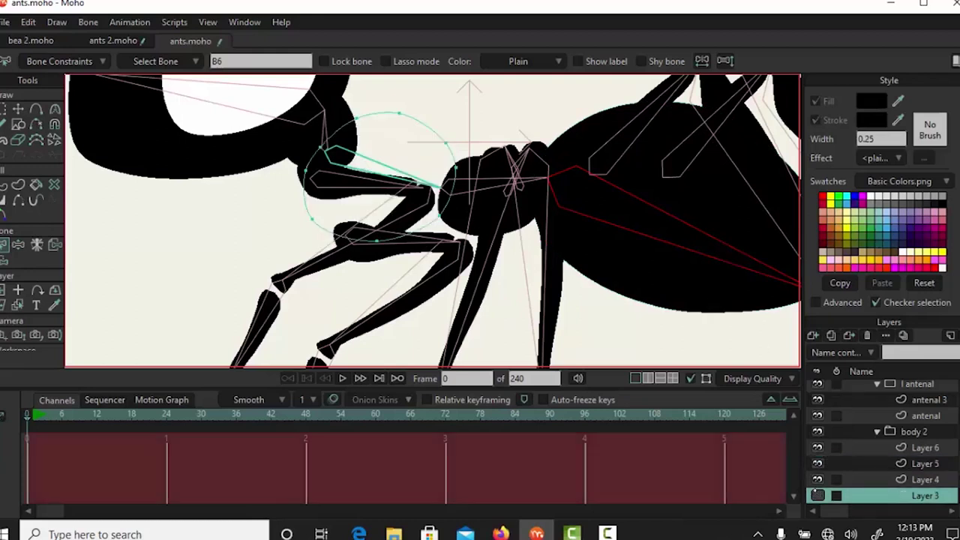
# Flexi-bind the nearer front leg's top segment, Layer 6, to bone B11 and its next segment, Layer 7, to bone B12.
pyautogui.keyDown('alt'); pyautogui.rightClick(402, 247); pyautogui.keyUp('alt')
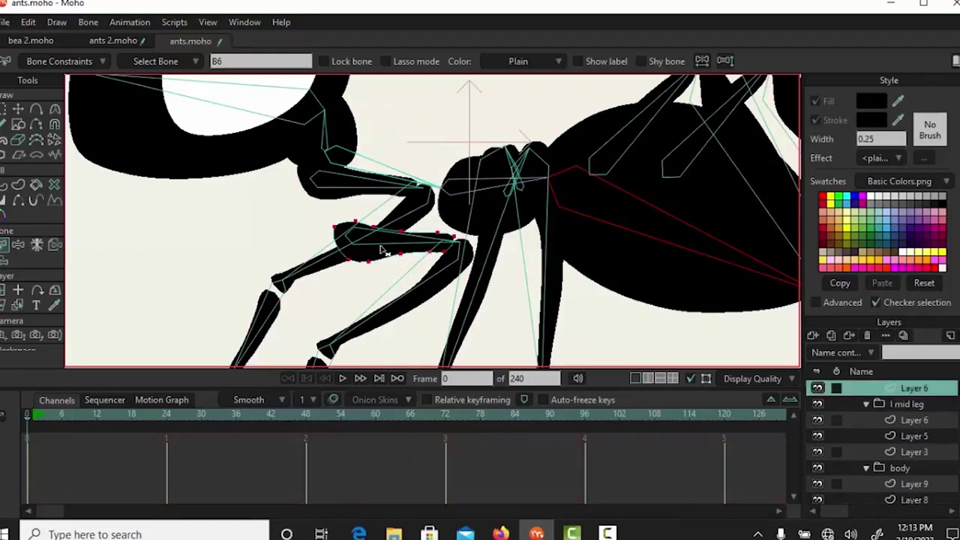
pyautogui.click(385, 249)
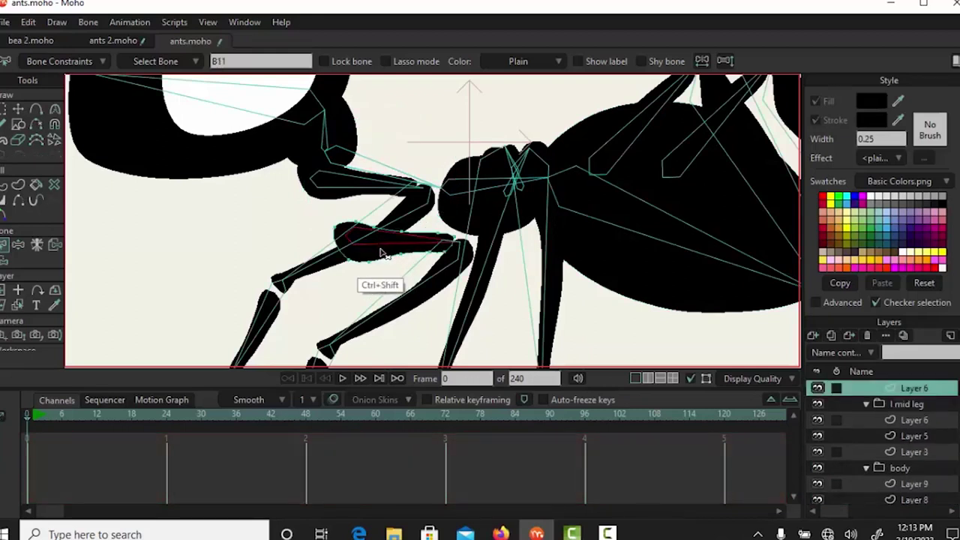
pyautogui.click(434, 285)
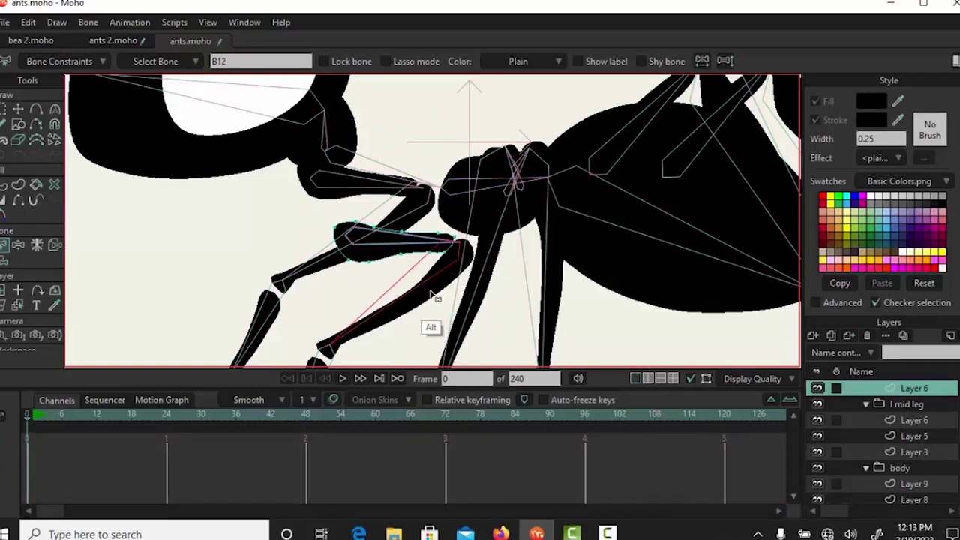
pyautogui.keyDown('alt'); pyautogui.rightClick(431, 297); pyautogui.keyUp('alt')
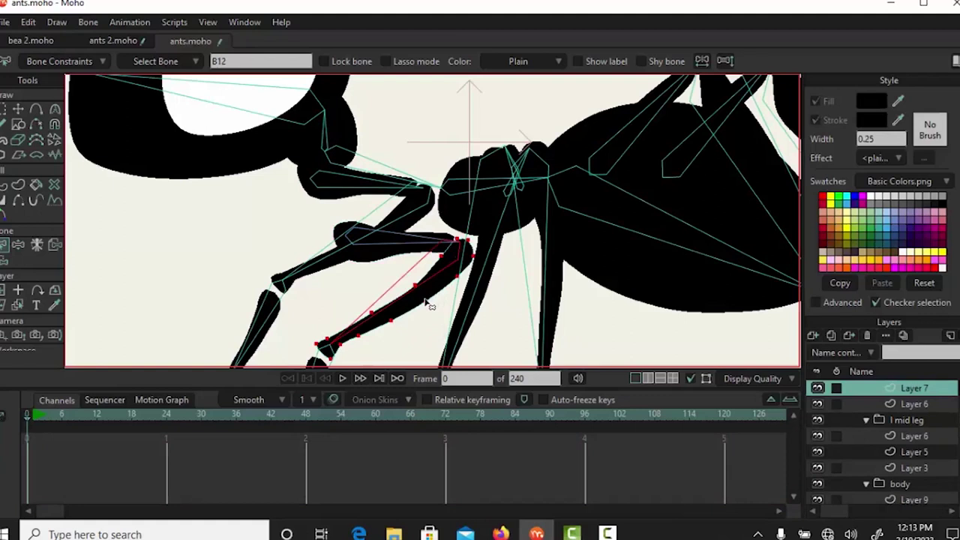
pyautogui.press('ctrl')
pyautogui.hotkey('ctrl', 'shift', 'f')
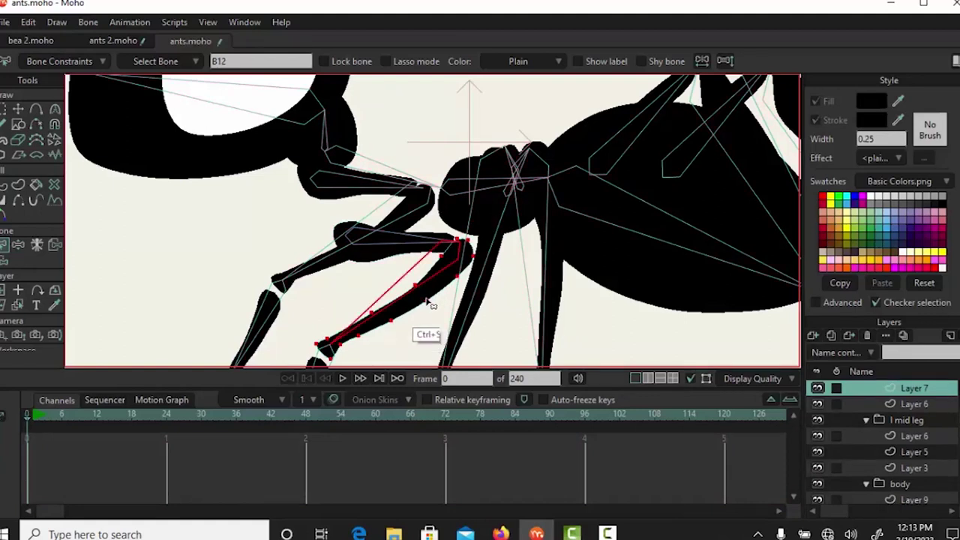
# Flexi-bind Layer 8, the shin segment of the same front leg, to bone B13.
pyautogui.scroll(-5, 433, 327)
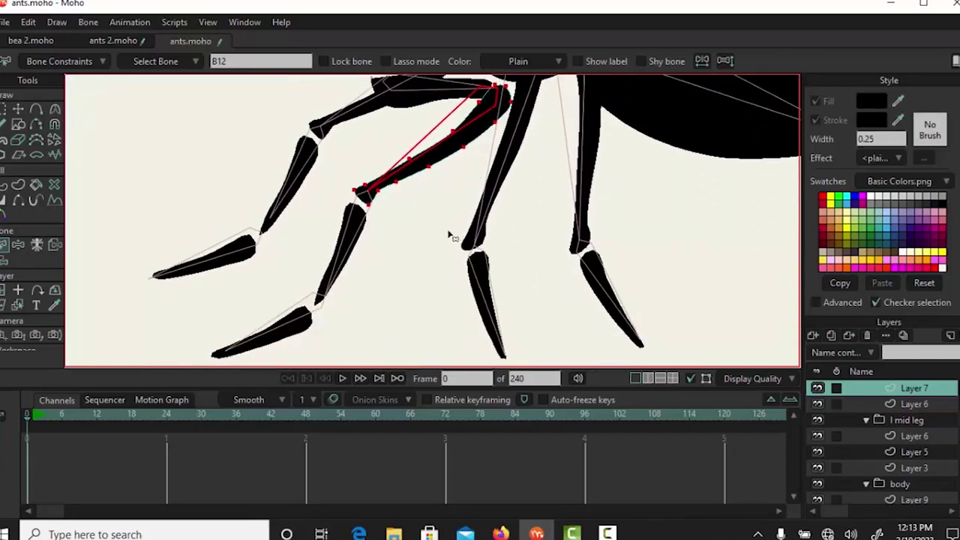
pyautogui.click(354, 262)
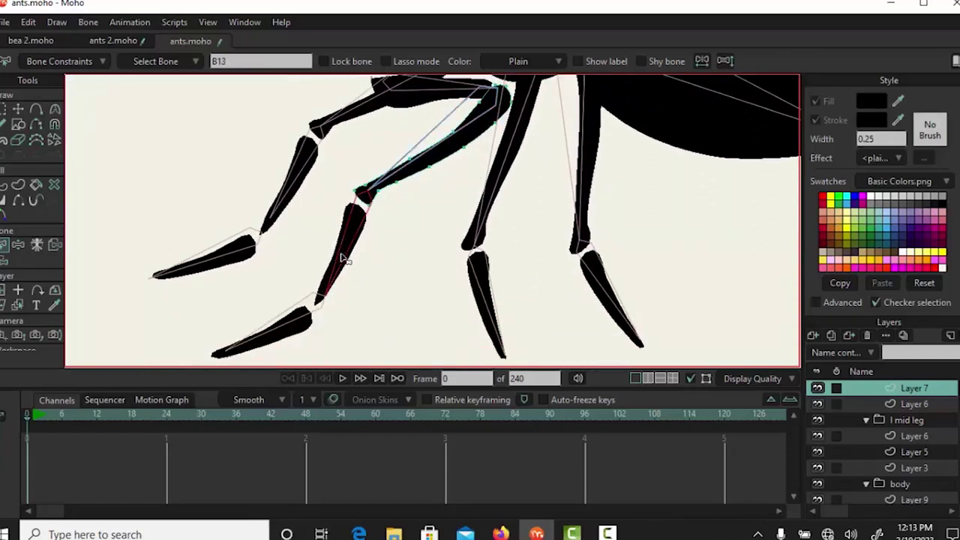
pyautogui.keyDown('alt'); pyautogui.rightClick(335, 265); pyautogui.keyUp('alt')
pyautogui.hotkey('ctrl', 'shift', 'f')
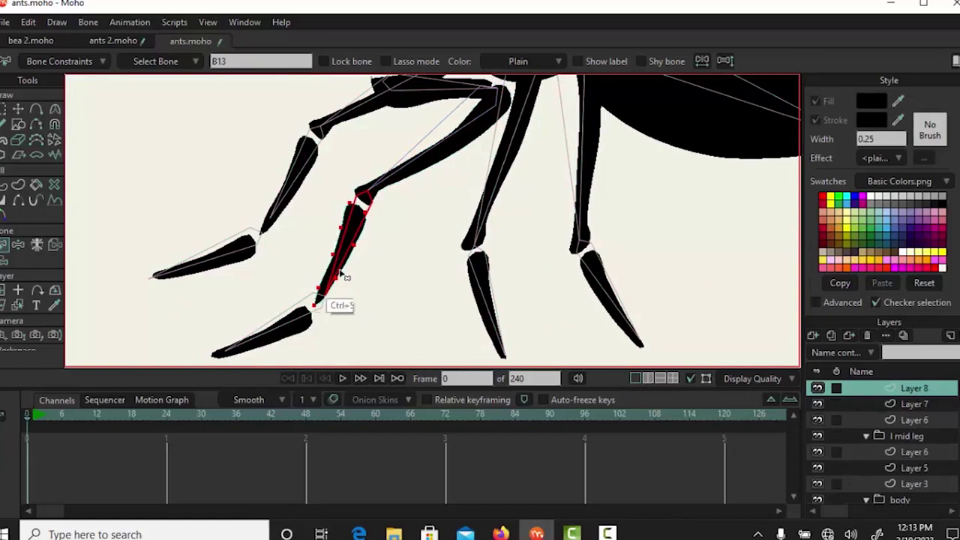
# Flexi-bind Layer 9, the foot segment of the nearer front leg, to bone B14.
pyautogui.click(301, 334)
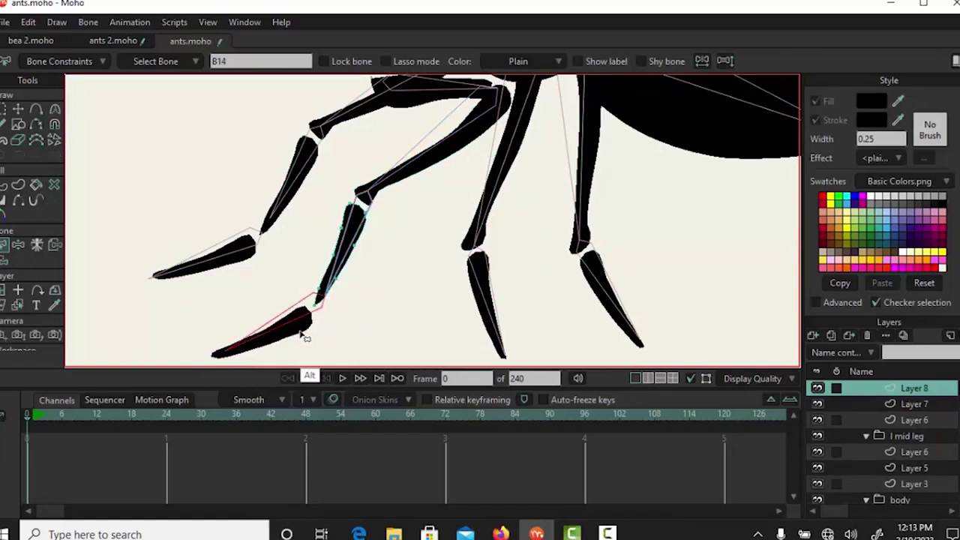
pyautogui.hotkey('ctrl', 'shift', 'n')
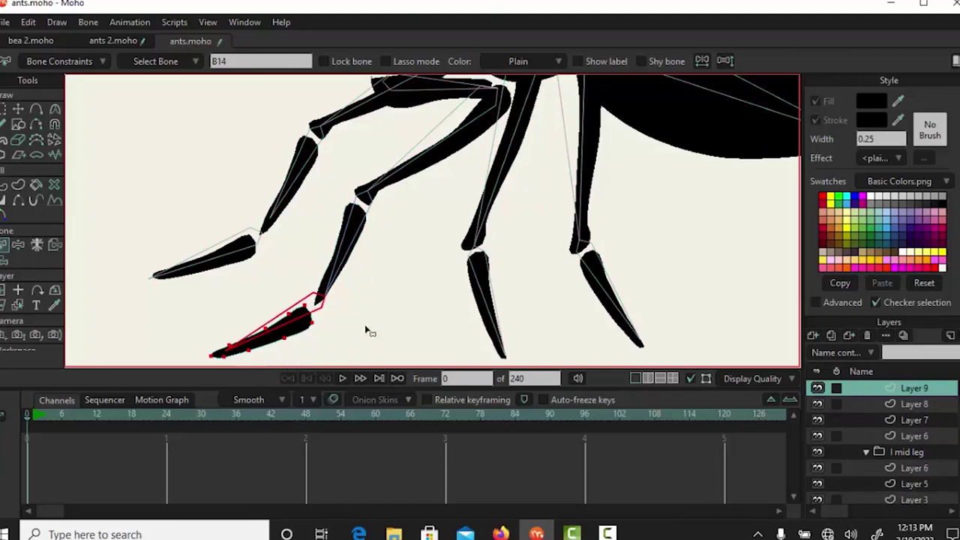
# In the Layer 2 group, flexi-bind the farther front leg's top segment, Layer 6, to bone B15 and its next segment, Layer 7, to bone B16.
pyautogui.scroll(-3, 418, 247)
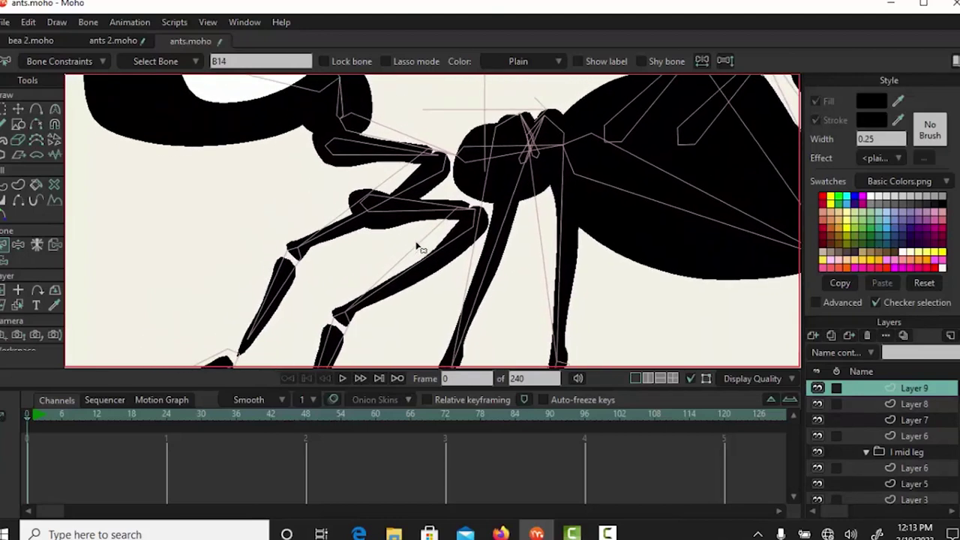
pyautogui.click(345, 161)
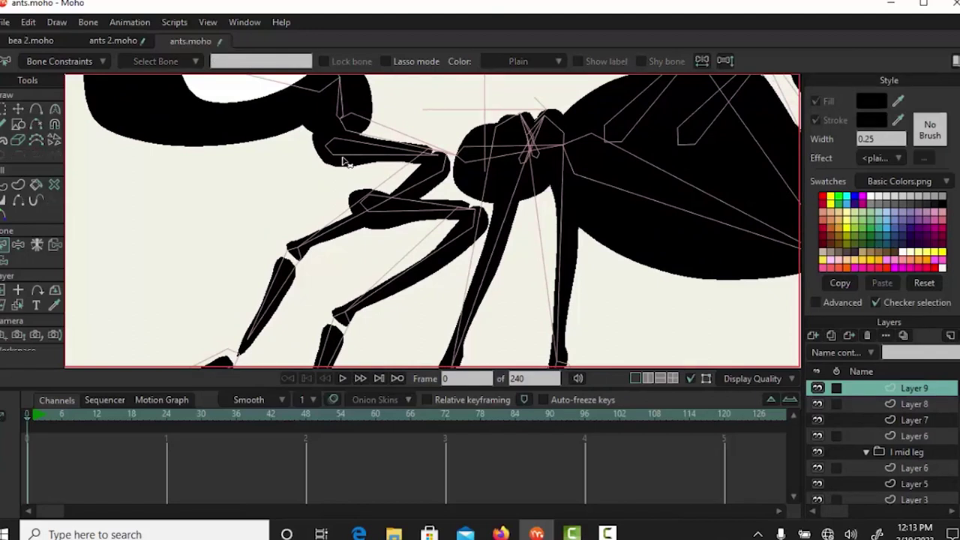
pyautogui.click(347, 161)
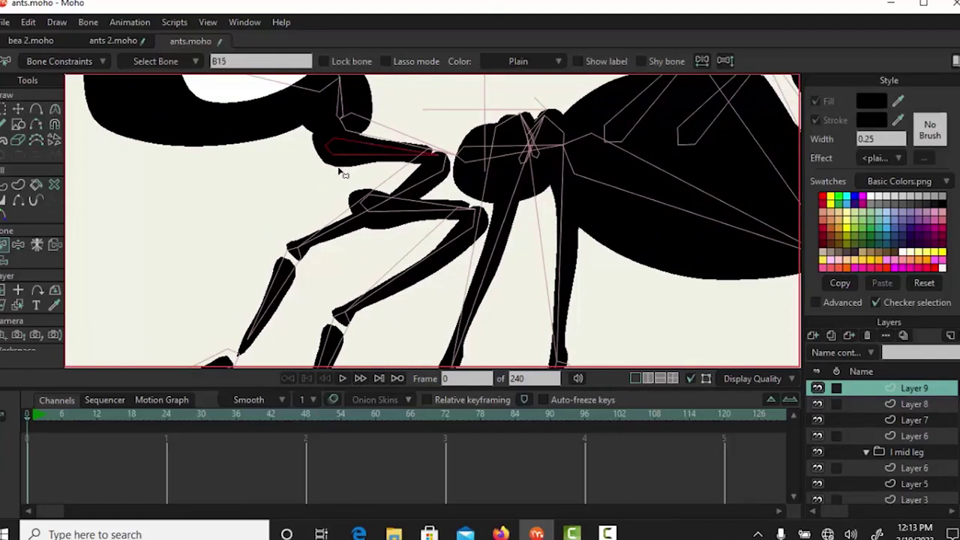
pyautogui.keyDown('alt'); pyautogui.rightClick(343, 165); pyautogui.keyUp('alt')
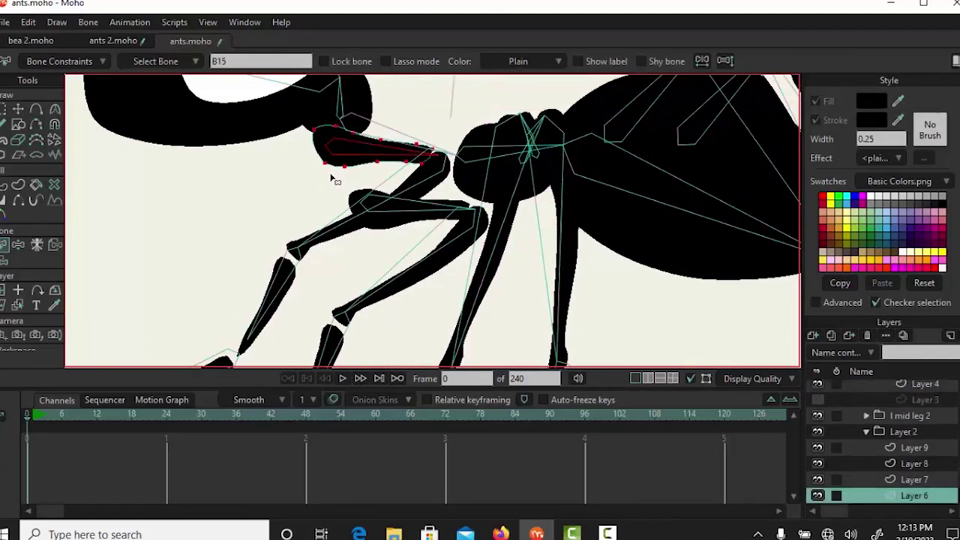
pyautogui.click(344, 228)
pyautogui.click(350, 237)
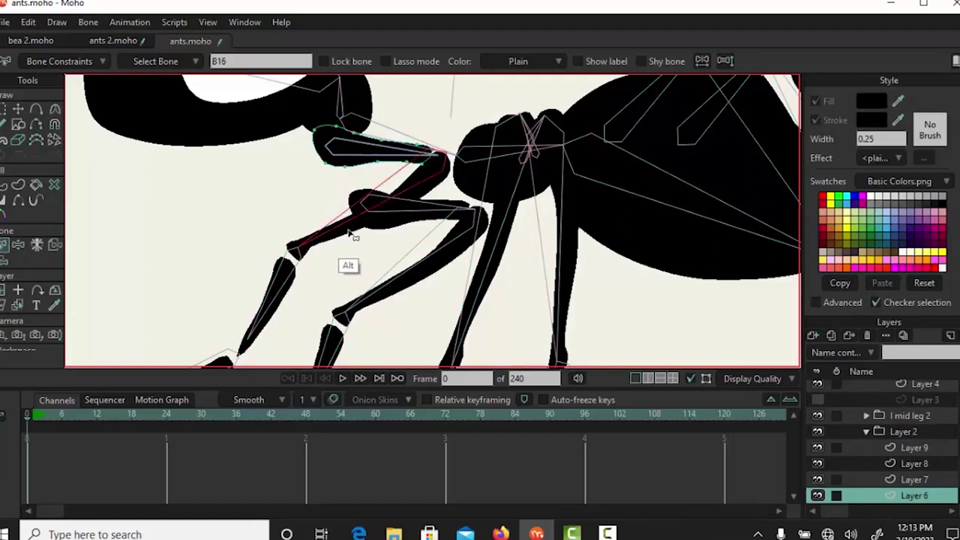
pyautogui.keyDown('ctrl'); pyautogui.keyDown('alt'); pyautogui.click(350, 237); pyautogui.keyUp('alt'); pyautogui.keyUp('ctrl')
pyautogui.hotkey('ctrl', 'shift', 'f')
# Flexi-bind Layer 8, the shin segment of the farther front leg, to bone B17.
pyautogui.click(285, 301)
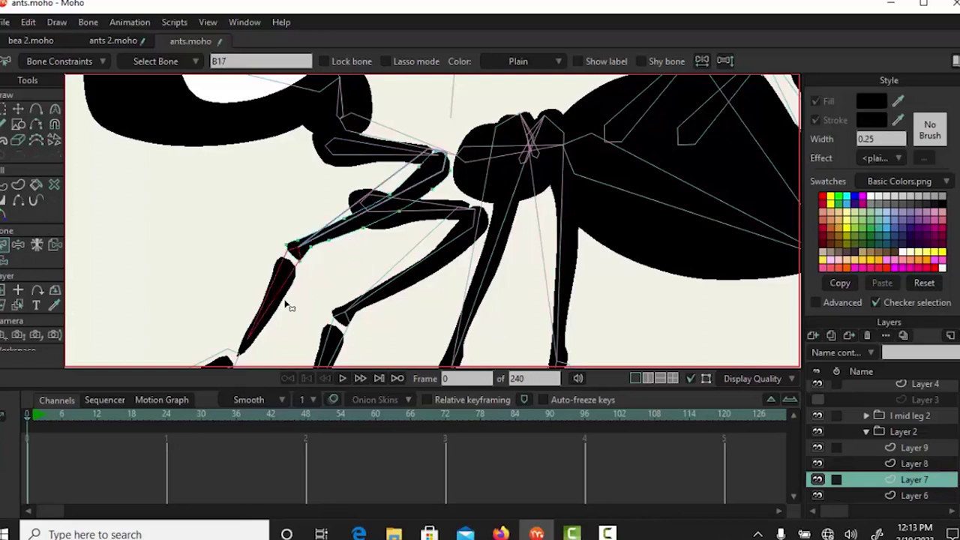
pyautogui.keyDown('ctrl'); pyautogui.keyDown('alt'); pyautogui.click(284, 304); pyautogui.keyUp('alt'); pyautogui.keyUp('ctrl')
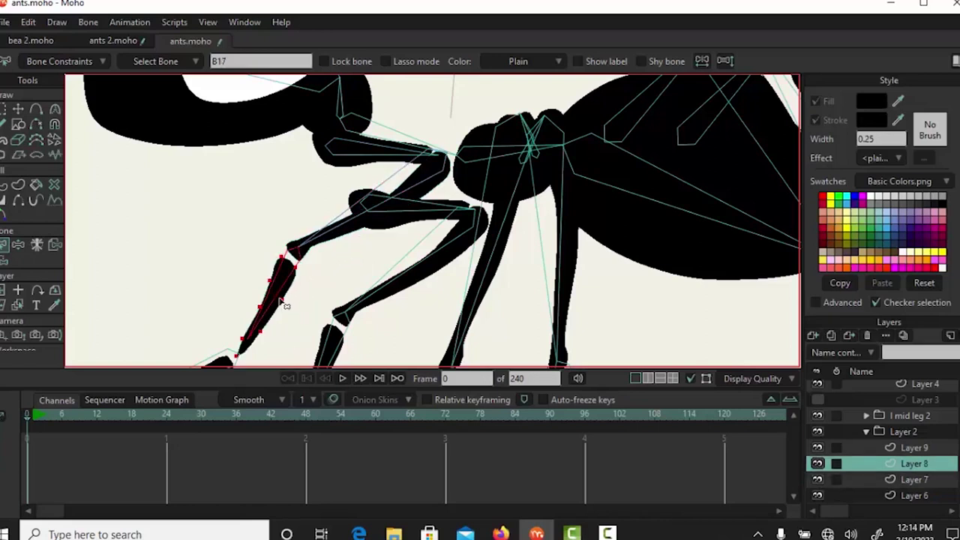
pyautogui.hotkey('ctrl', 'shift', 'f')
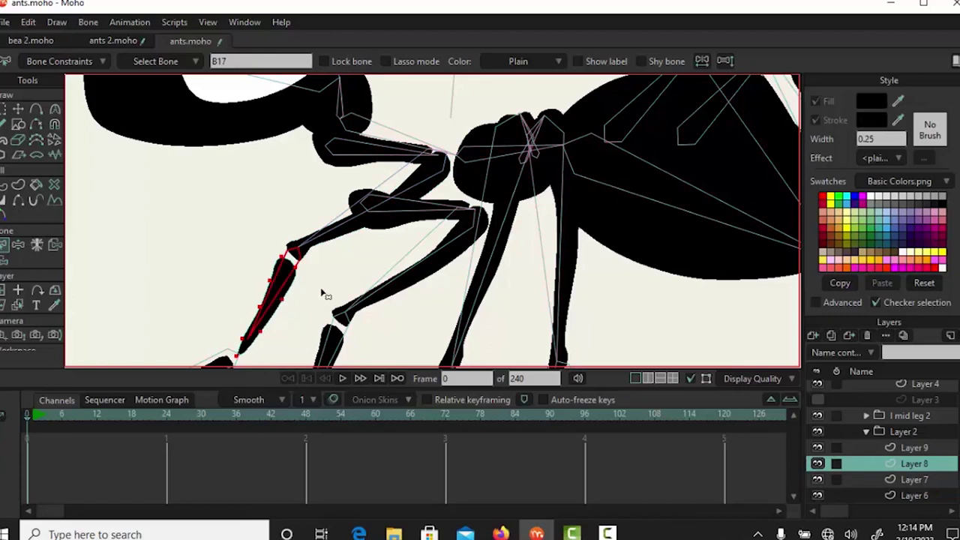
# Bind the front leg's lowest segment, Layer 9, to bone B18 using flexible binding.
pyautogui.moveTo(323, 294); pyautogui.dragTo(336, 231)
pyautogui.scroll(-1, 323, 294)
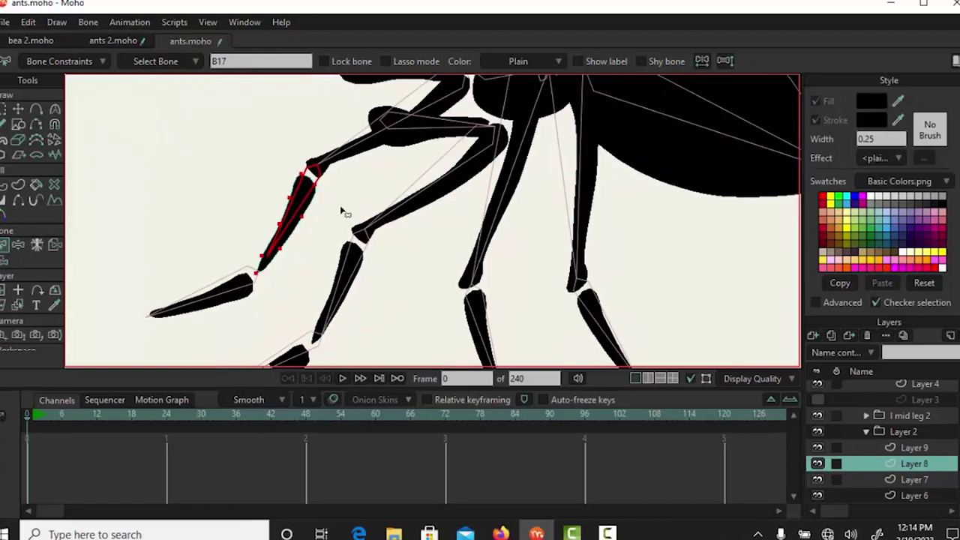
pyautogui.click(236, 298)
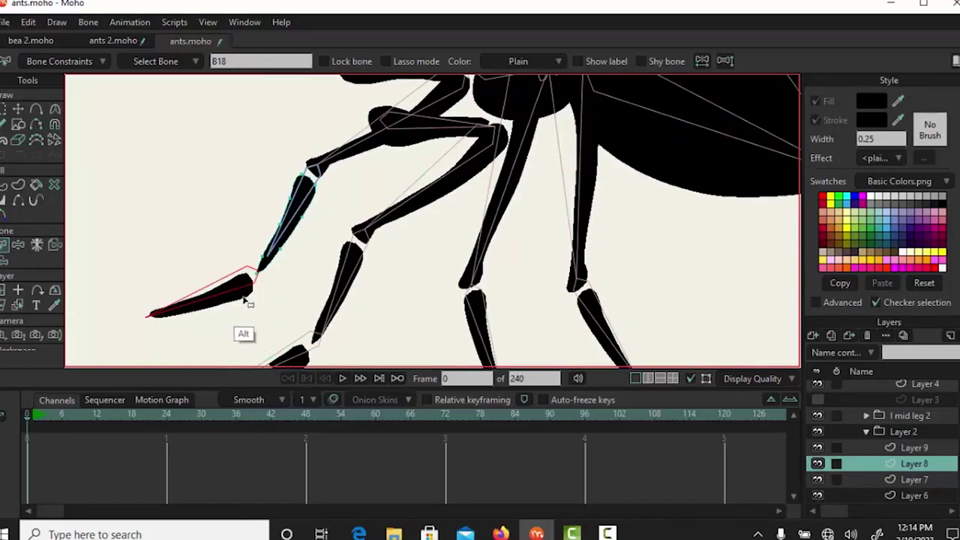
pyautogui.keyDown('ctrl'); pyautogui.click(246, 304); pyautogui.keyUp('ctrl')
pyautogui.hotkey('ctrl', 'shift', 'f')
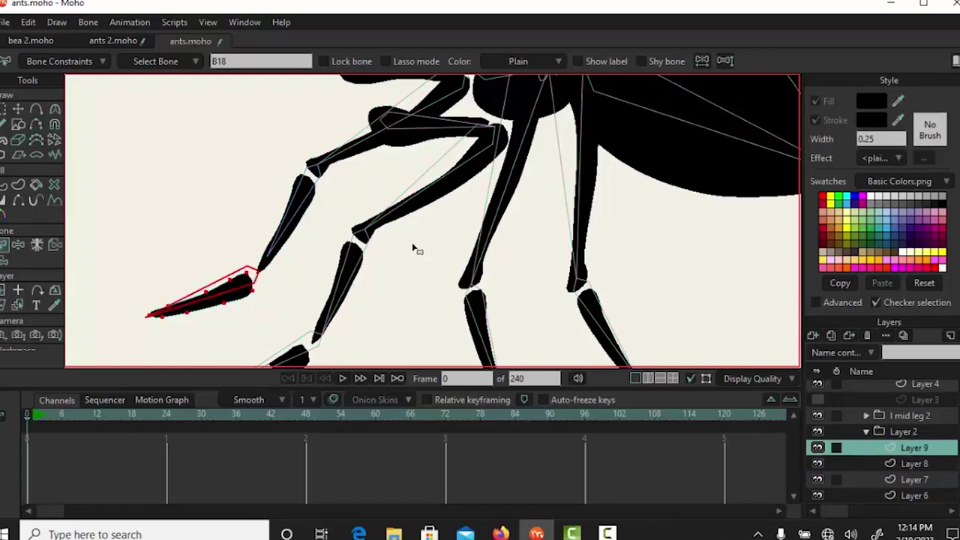
# Hide the round thorax shape, Layer 4, and the "l mid leg 2" layer group.
pyautogui.scroll(-3, 411, 266)
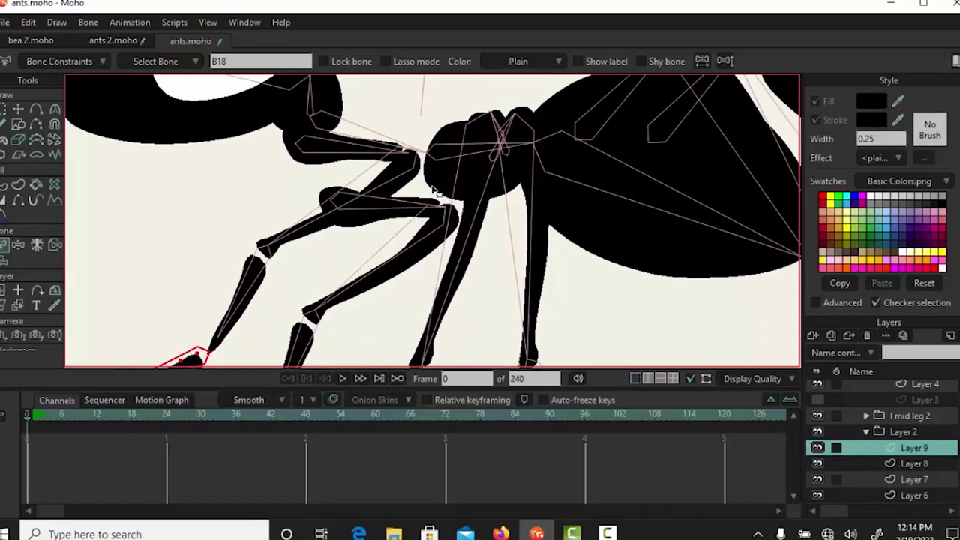
pyautogui.keyDown('alt'); pyautogui.rightClick(443, 188); pyautogui.keyUp('alt')
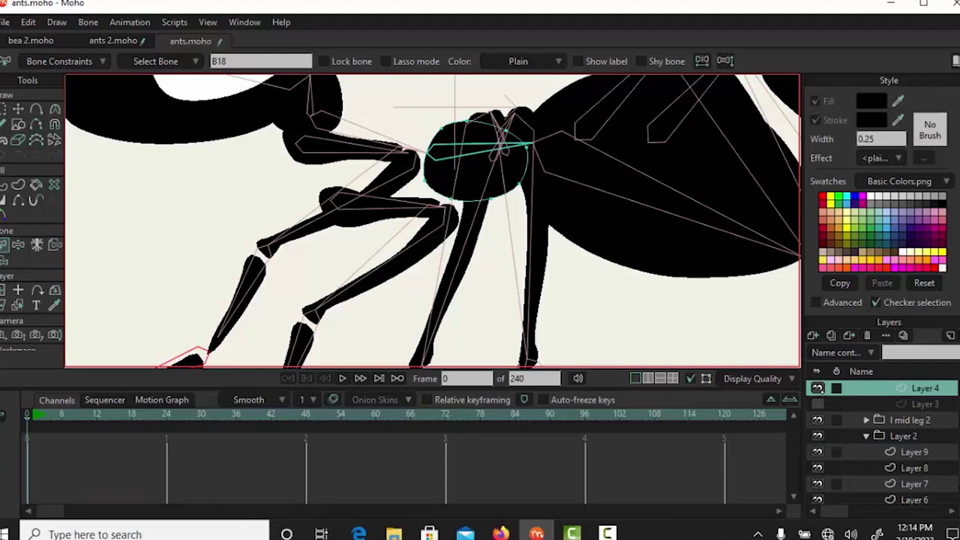
pyautogui.click(817, 388)
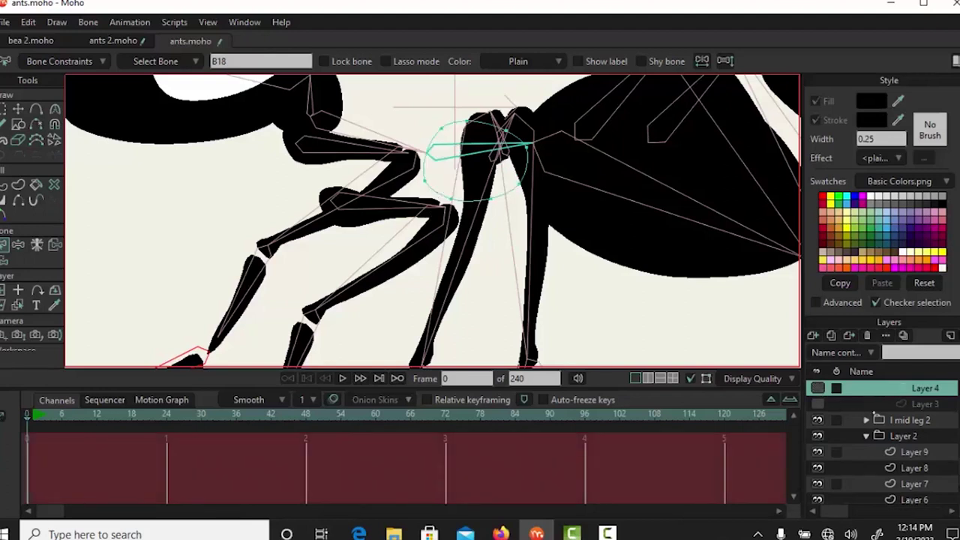
pyautogui.click(819, 420)
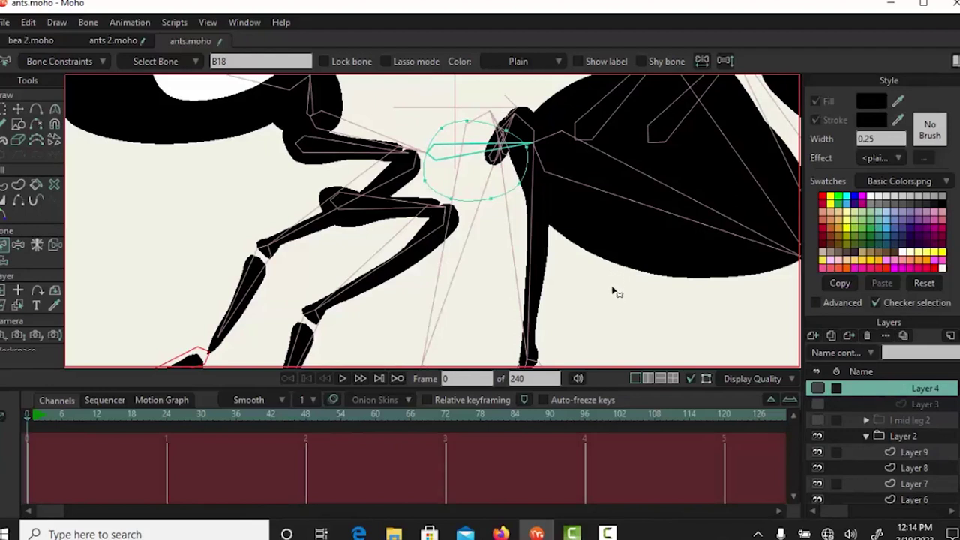
# Bind the short upper segment of the remaining middle leg, Layer 3, to bone B19 using flexible binding.
pyautogui.click(497, 163)
pyautogui.click(497, 155)
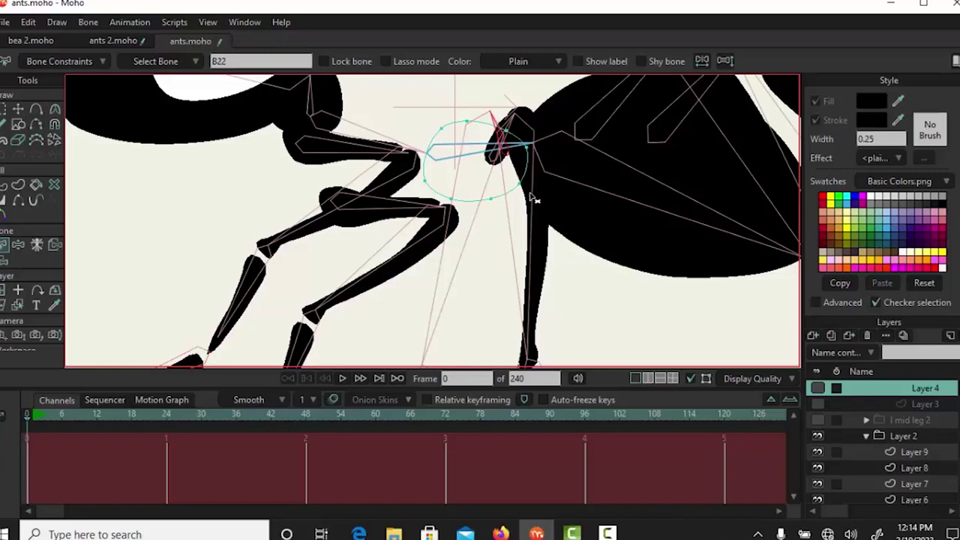
pyautogui.scroll(2, 527, 197)
pyautogui.moveTo(514, 139); pyautogui.dragTo(471, 224)
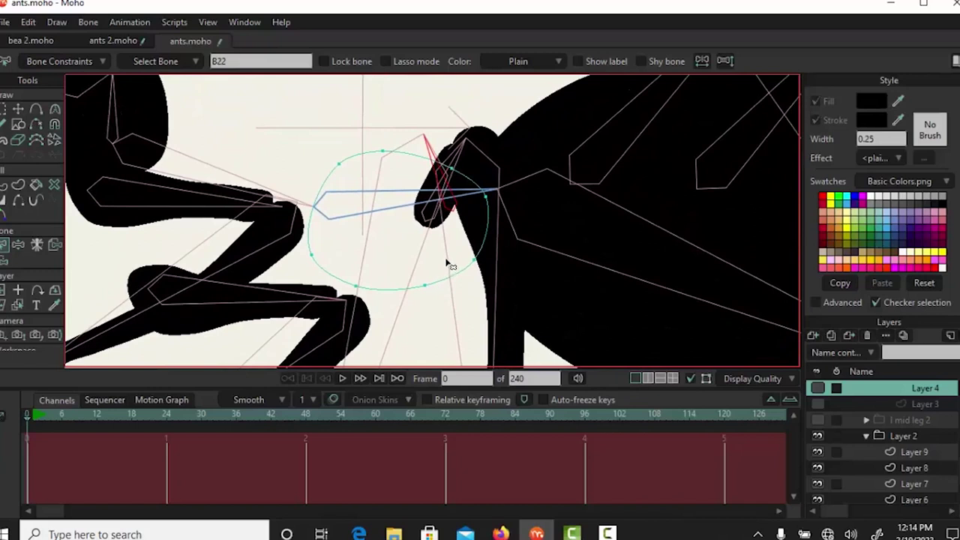
pyautogui.scroll(1, 461, 246)
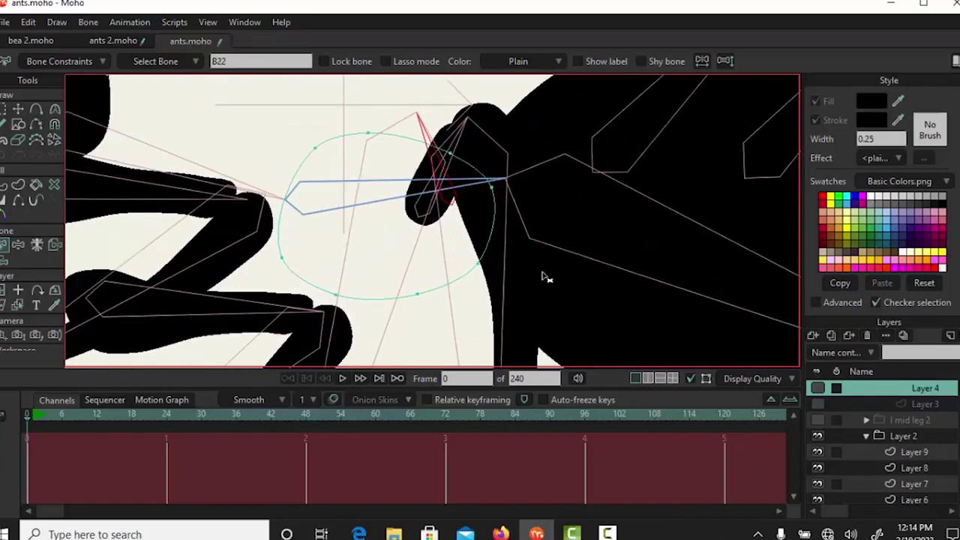
pyautogui.scroll(2, 545, 277)
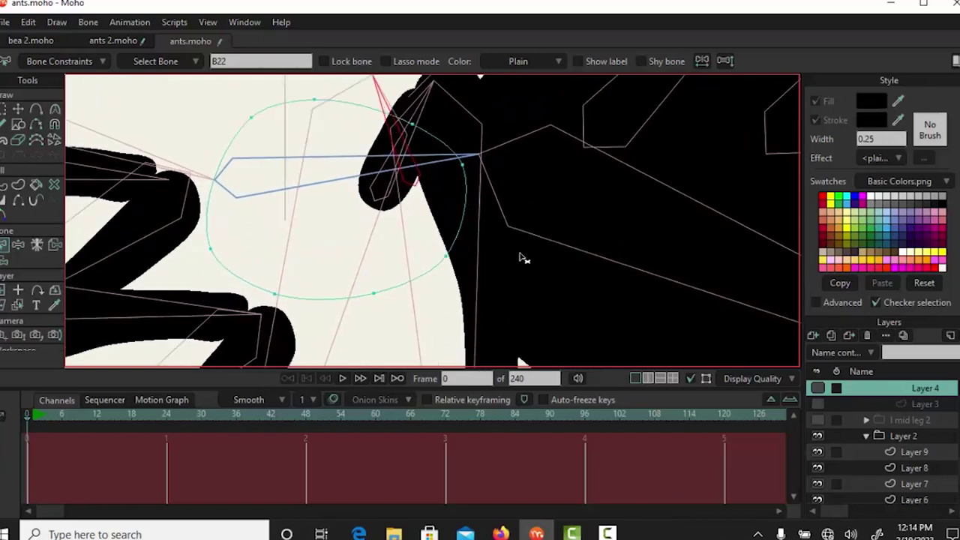
pyautogui.scroll(1, 524, 258)
pyautogui.click(349, 188)
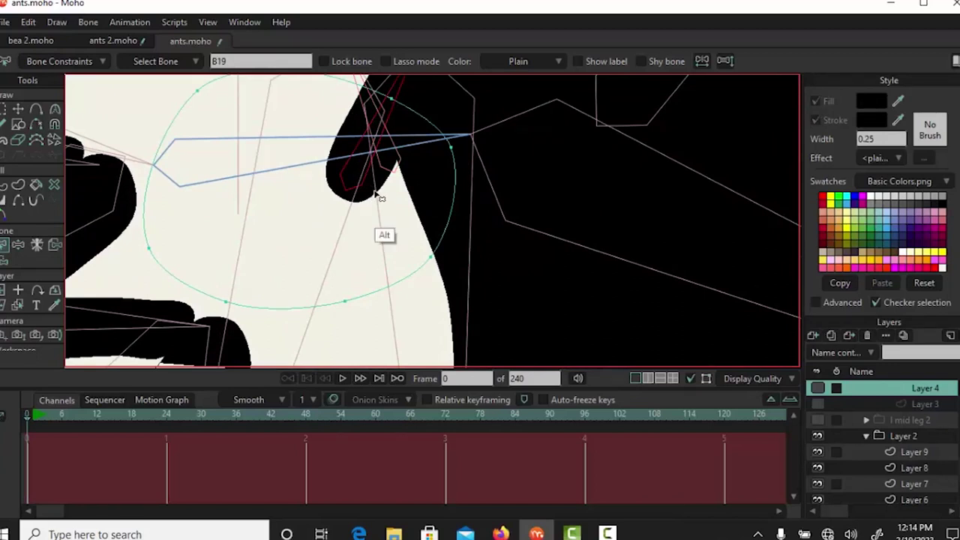
pyautogui.keyDown('alt'); pyautogui.rightClick(375, 194); pyautogui.keyUp('alt')
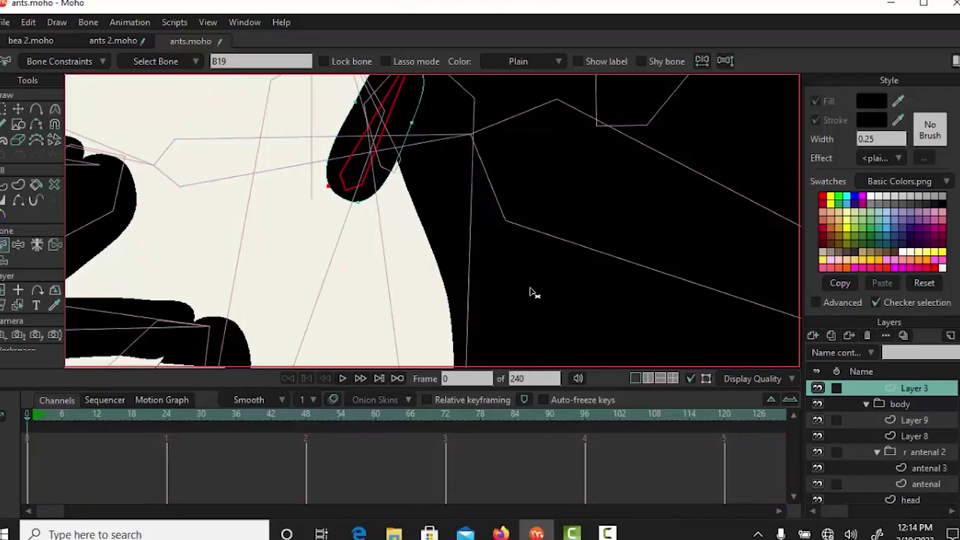
# Bind the middle leg's long segment, Layer 5, to bone B20 using flexible binding.
pyautogui.moveTo(529, 289); pyautogui.dragTo(510, 207)
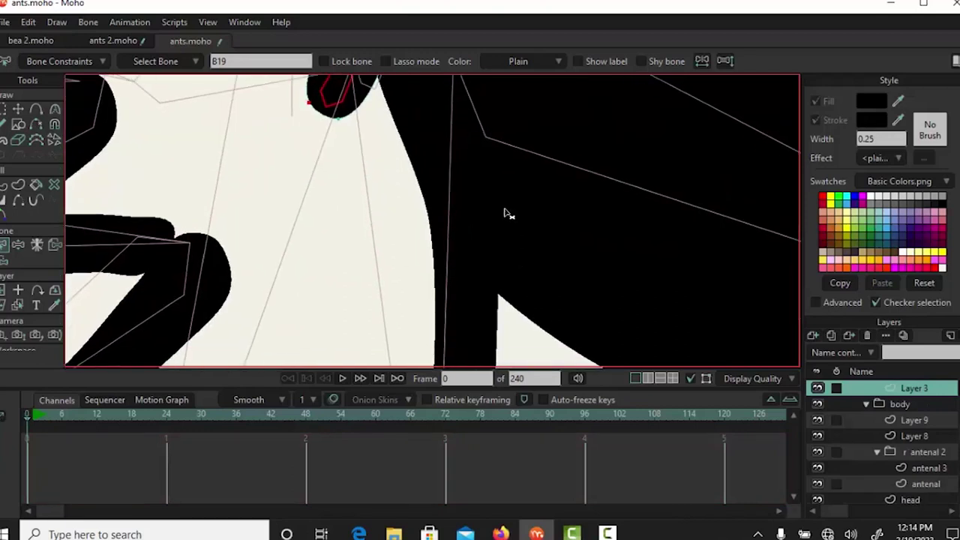
pyautogui.scroll(-4, 507, 214)
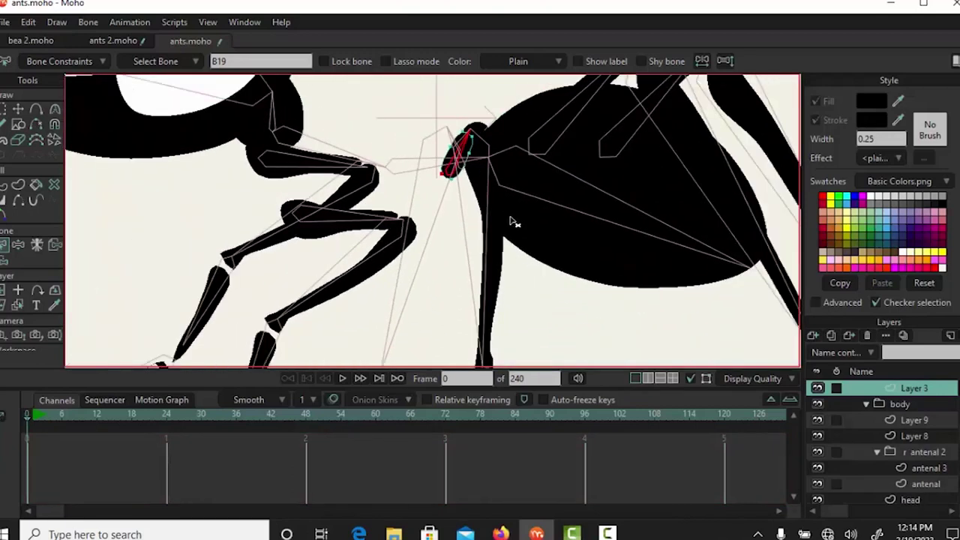
pyautogui.click(493, 268)
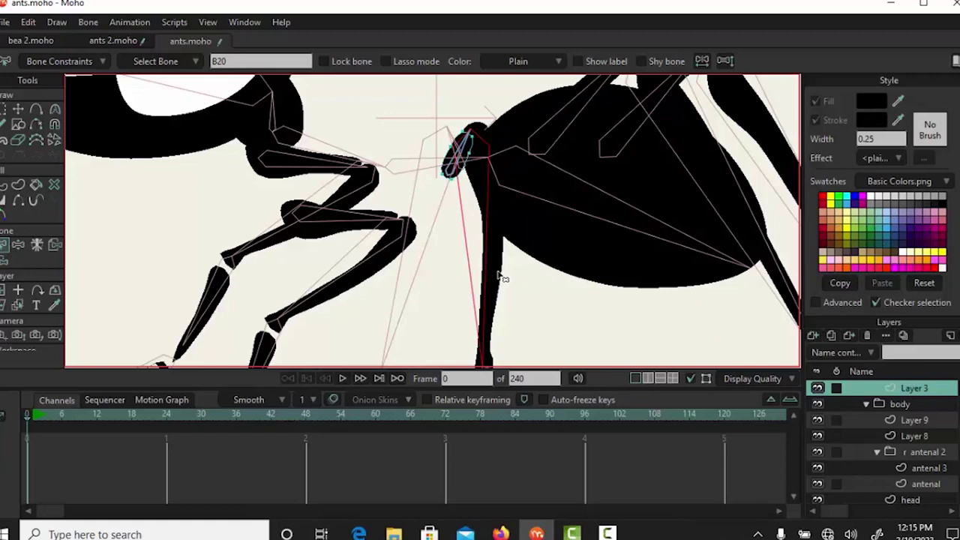
pyautogui.keyDown('alt'); pyautogui.rightClick(500, 277); pyautogui.keyUp('alt')
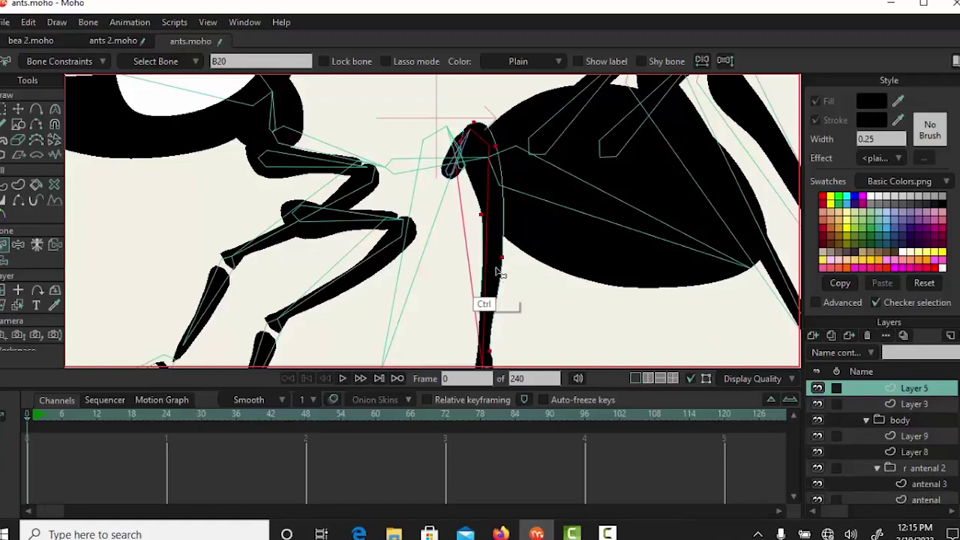
pyautogui.hotkey('ctrl', 'shift', 'f')
# Bind the middle leg's lowest segment, Layer 6, to bone B21 using flexible binding.
pyautogui.scroll(-5, 534, 307)
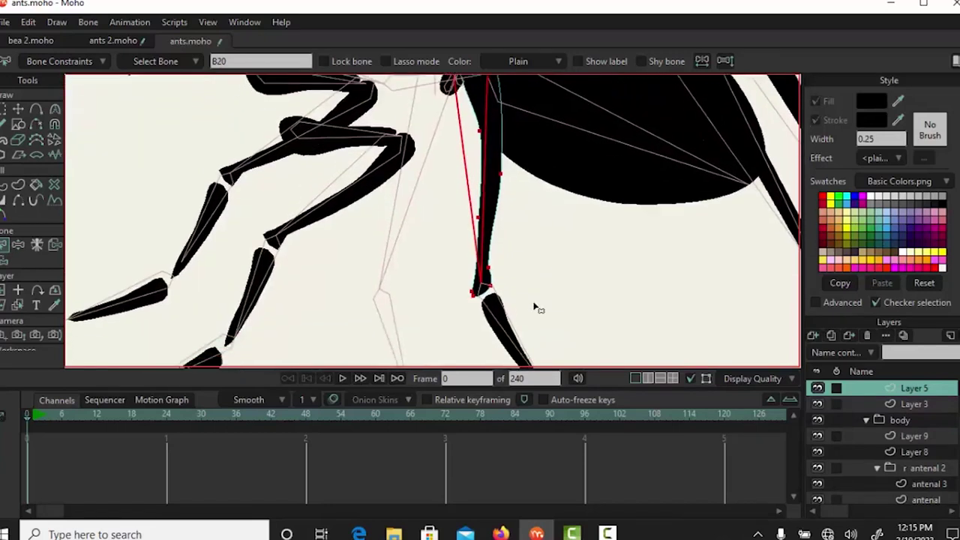
pyautogui.click(440, 242)
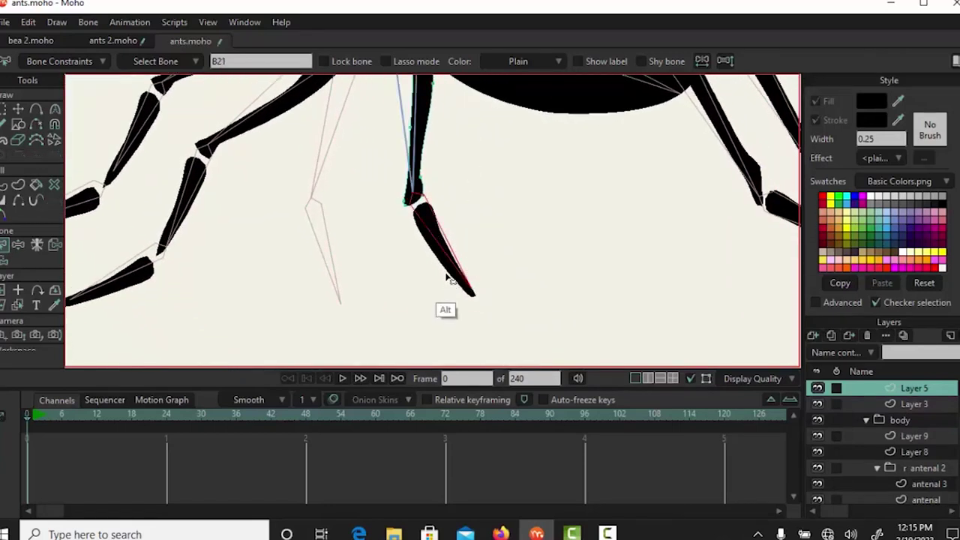
pyautogui.keyDown('alt'); pyautogui.rightClick(450, 274); pyautogui.keyUp('alt')
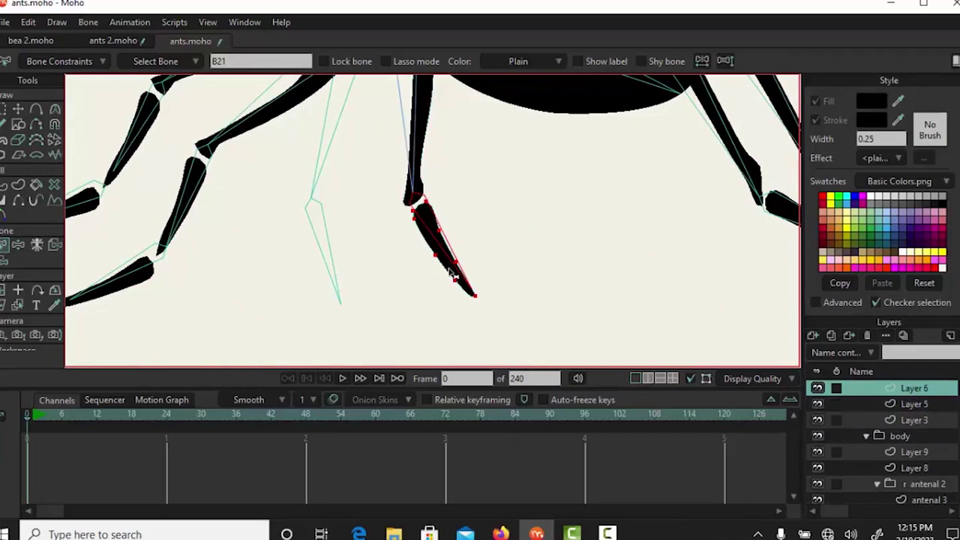
pyautogui.hotkey('ctrl', 'shift', 's')
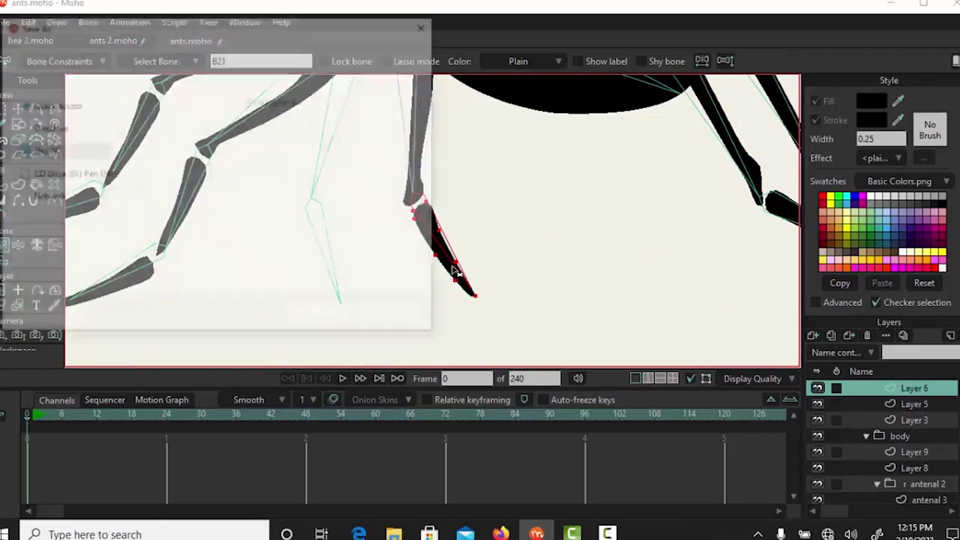
pyautogui.click(414, 317)
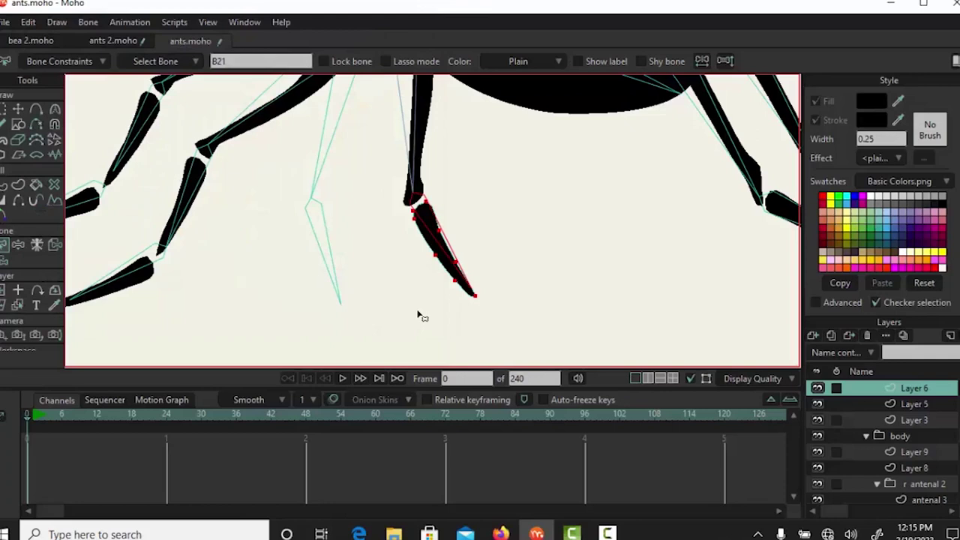
pyautogui.press('ctrl')
pyautogui.hotkey('ctrl', 'shift', 'f')
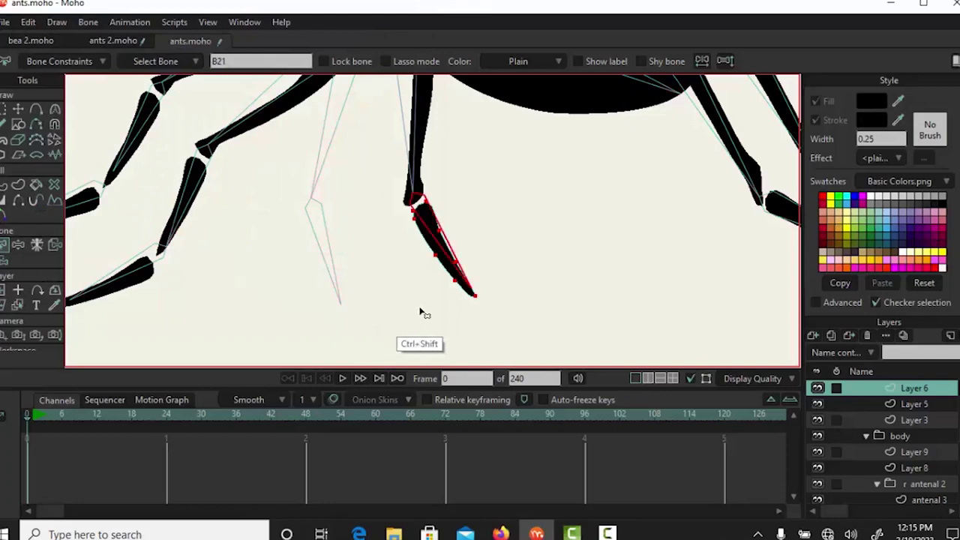
# Select the short bone B22 near the thorax and make the "l mid leg 2" layer group visible again.
pyautogui.moveTo(483, 174); pyautogui.dragTo(487, 257)
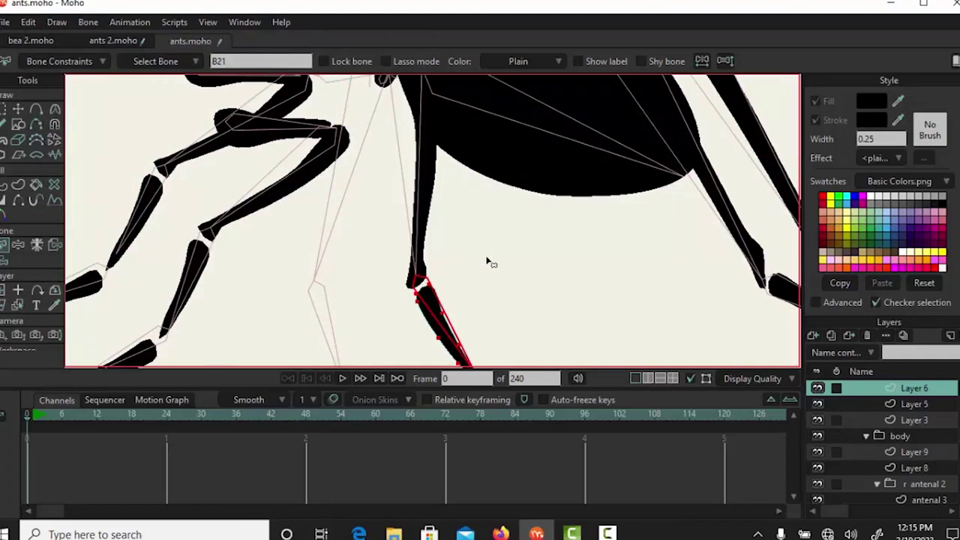
pyautogui.scroll(-2, 494, 246)
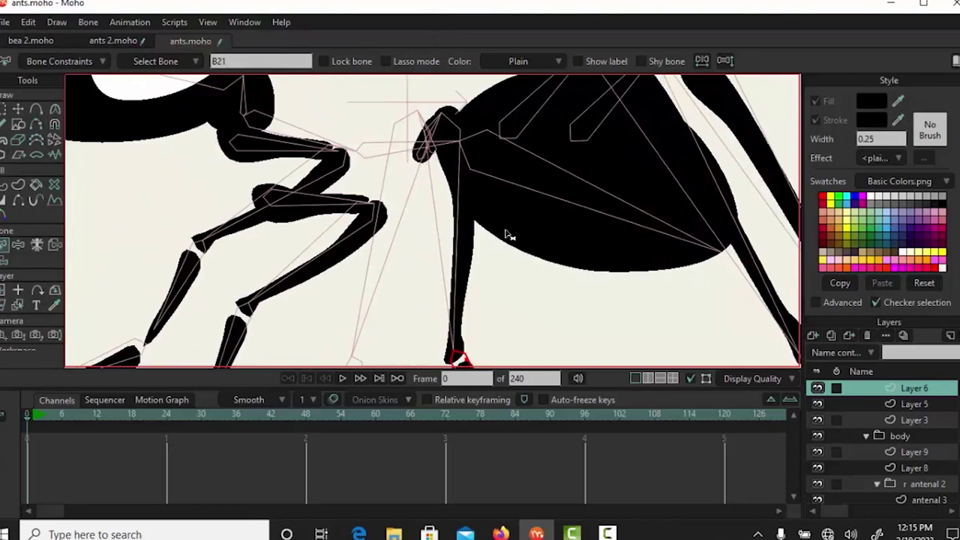
pyautogui.moveTo(507, 239); pyautogui.dragTo(497, 271)
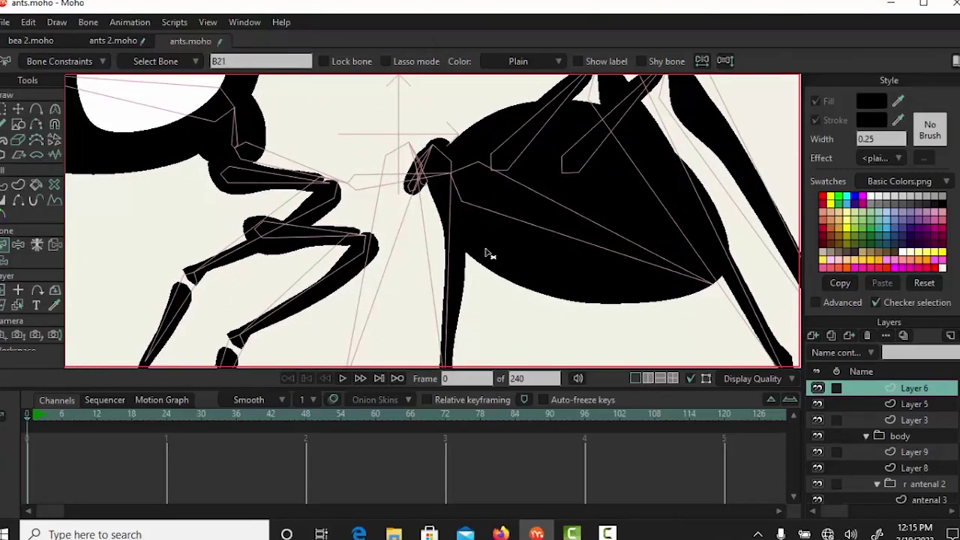
pyautogui.click(415, 160)
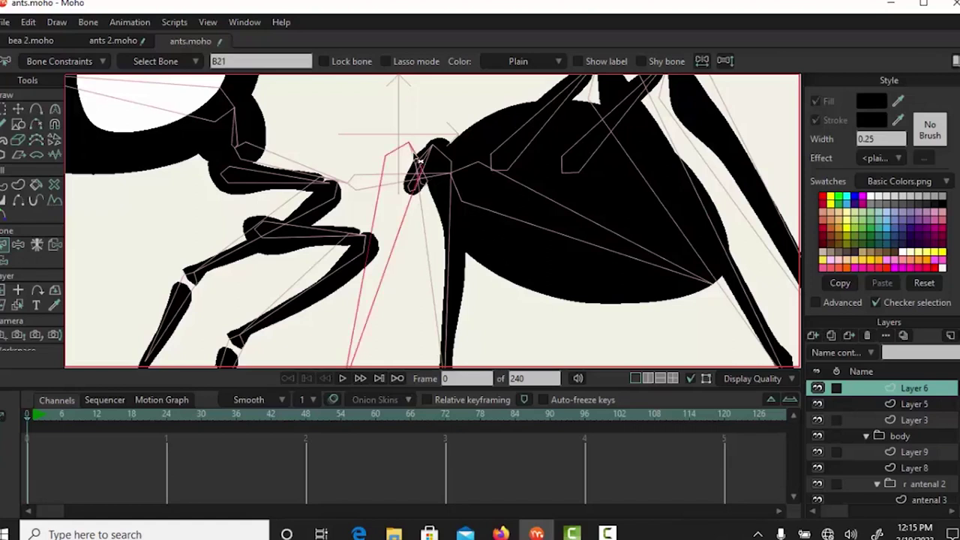
pyautogui.click(425, 182)
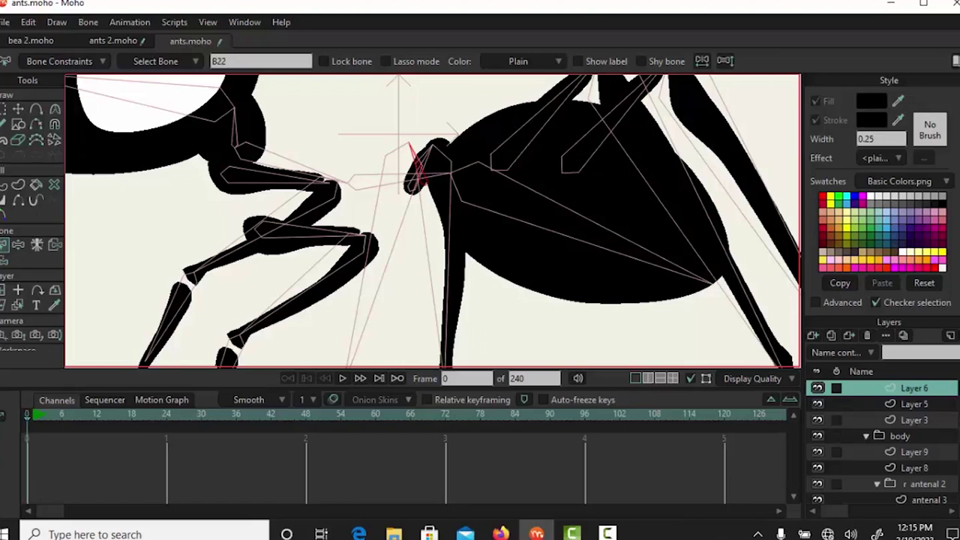
pyautogui.scroll(2, 883, 443)
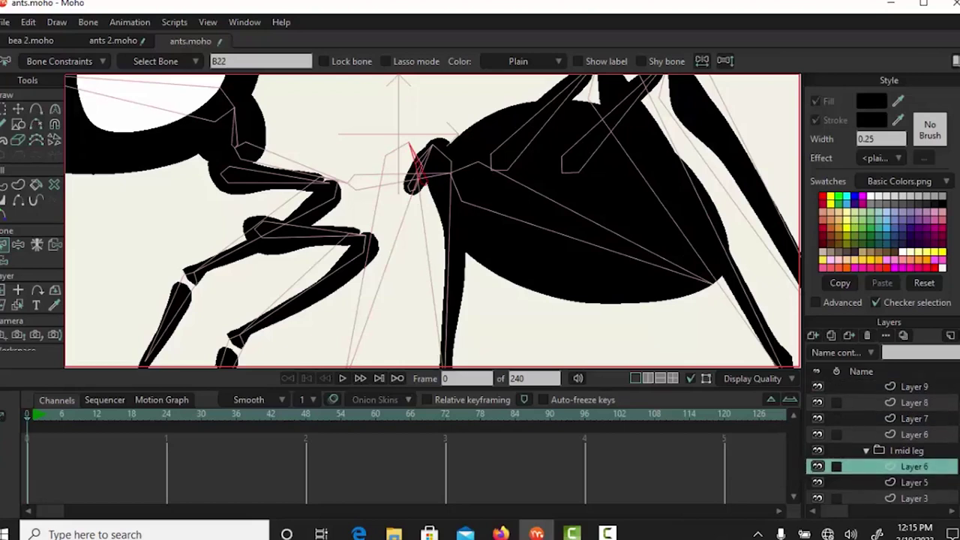
pyautogui.scroll(2, 882, 443)
pyautogui.scroll(-3, 883, 443)
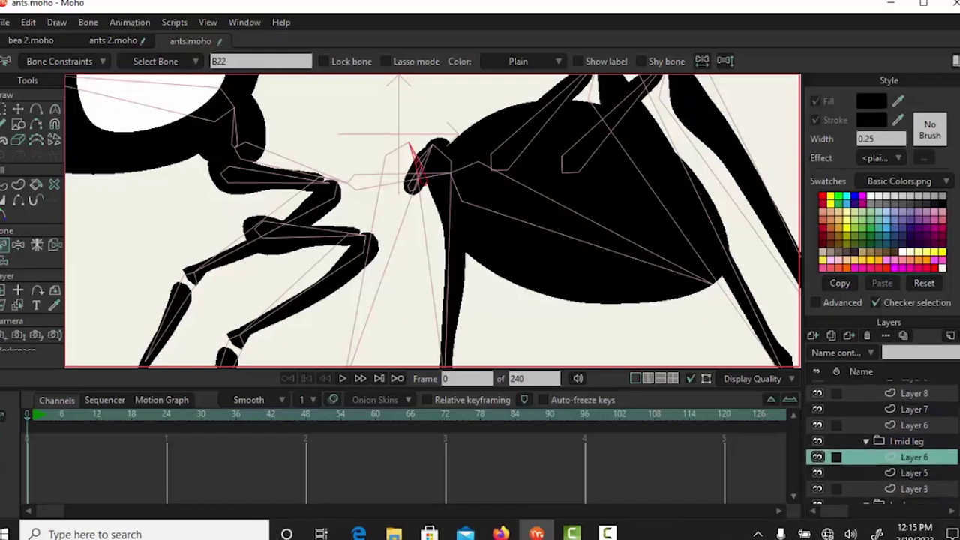
pyautogui.scroll(-8, 882, 443)
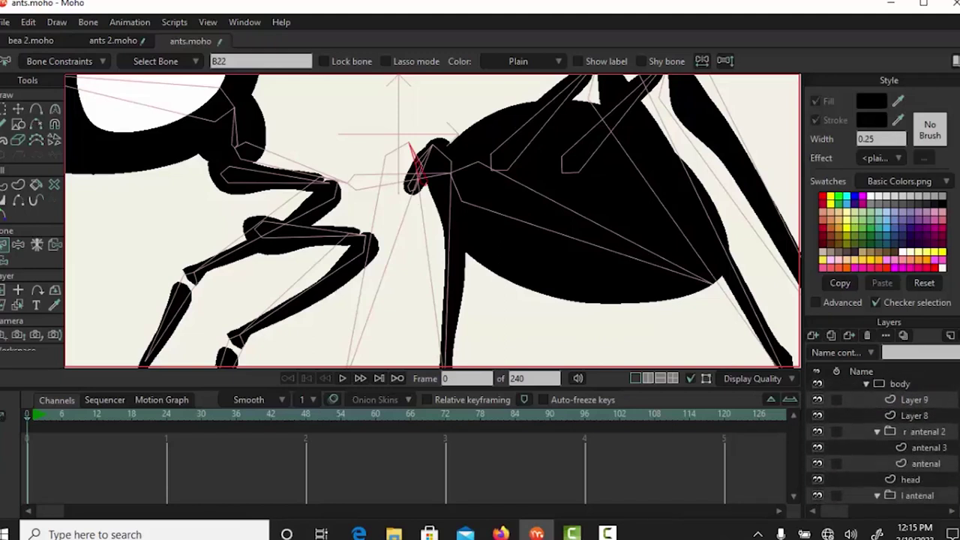
pyautogui.scroll(-1, 882, 443)
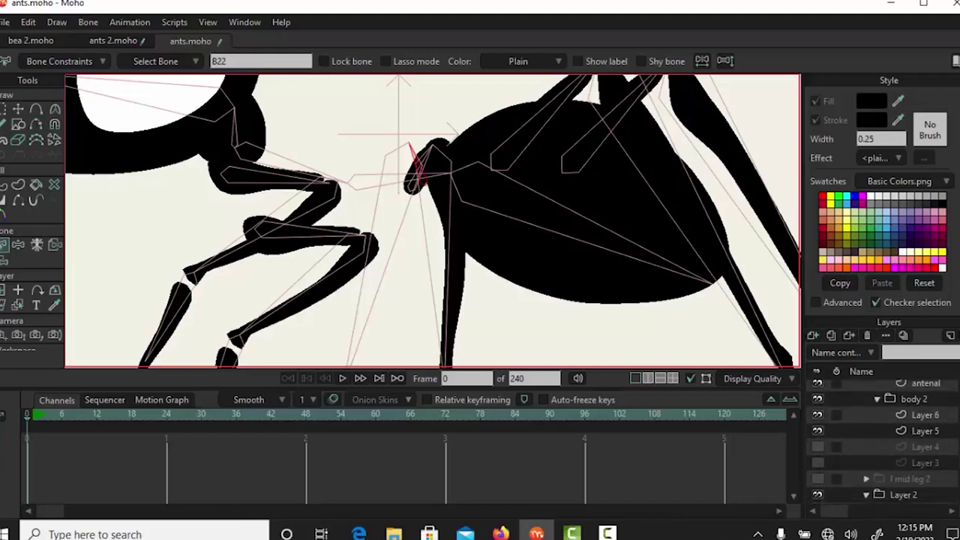
pyautogui.scroll(-2, 835, 442)
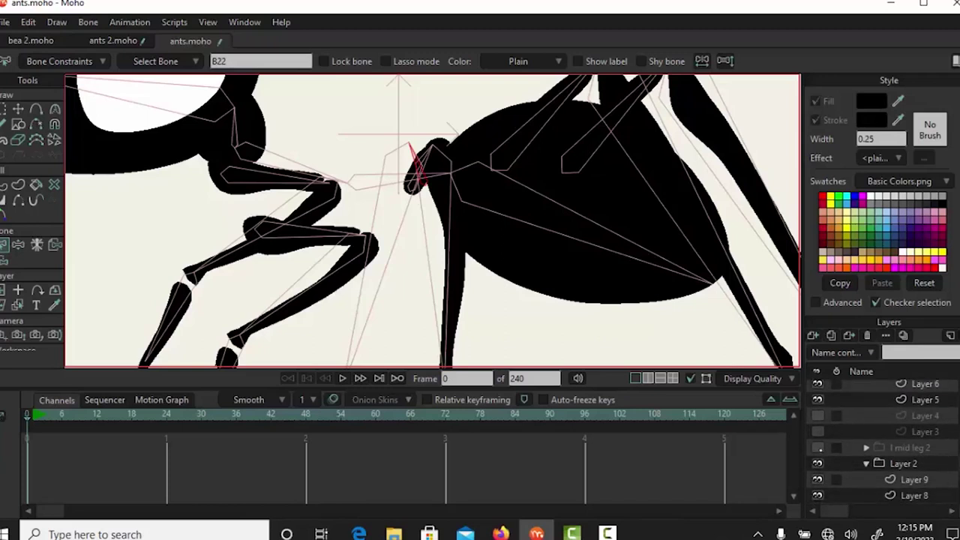
pyautogui.click(818, 447)
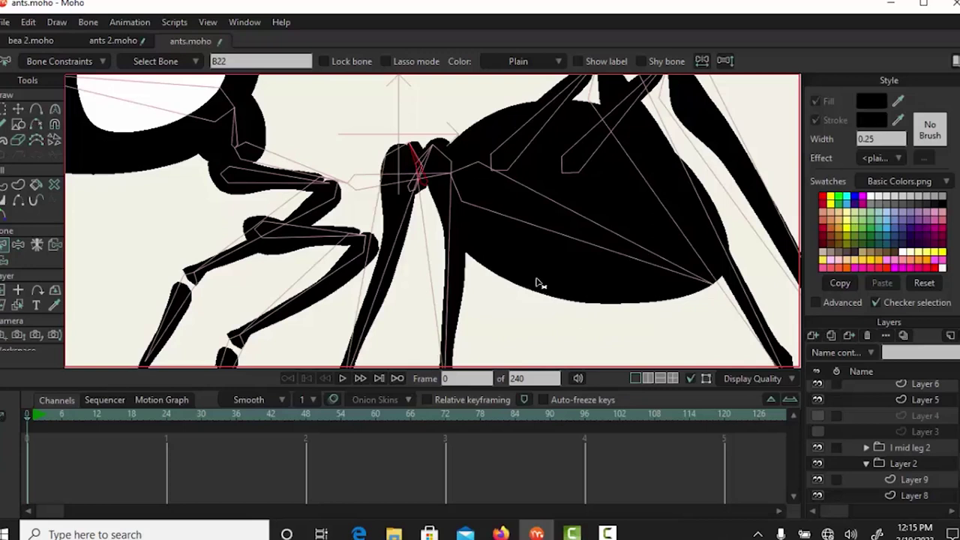
pyautogui.scroll(1, 536, 287)
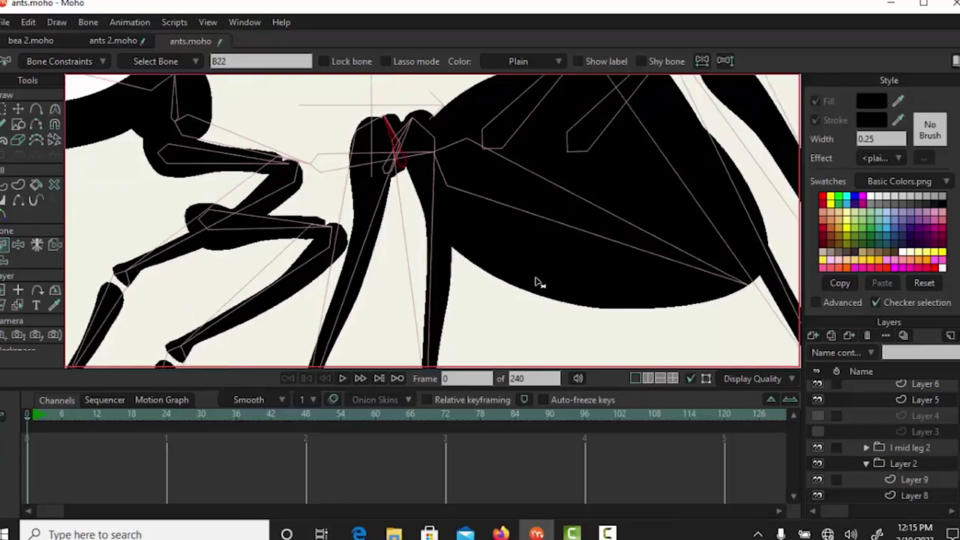
# Bind the short upper segment in "l mid leg 2", Layer 3, to bone B22 using flexible binding.
pyautogui.scroll(1, 537, 282)
pyautogui.scroll(-2, 489, 292)
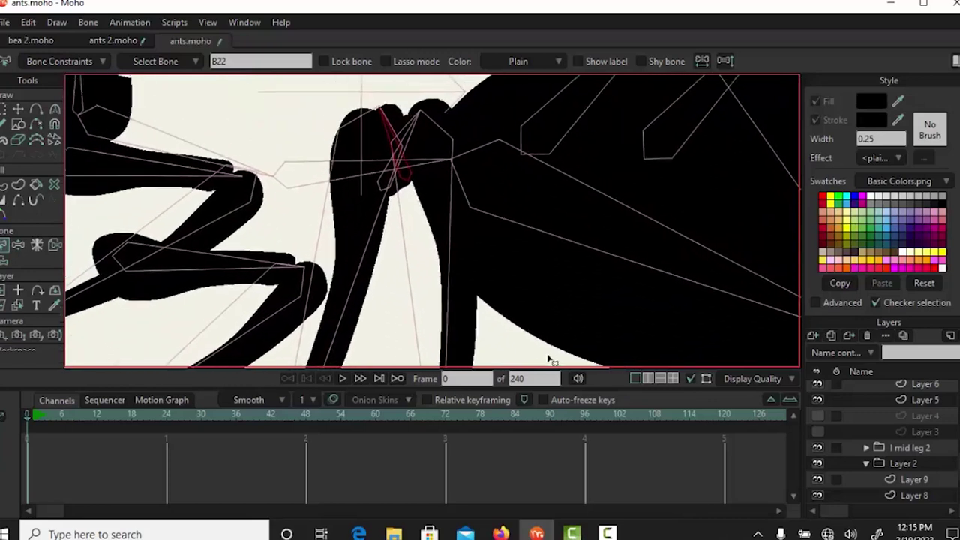
pyautogui.keyDown('alt'); pyautogui.rightClick(412, 115); pyautogui.keyUp('alt')
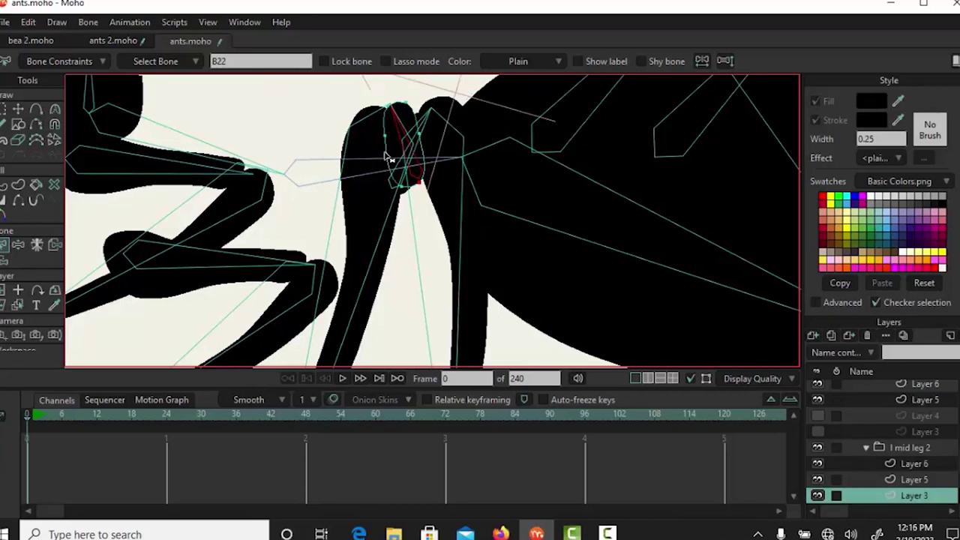
pyautogui.hotkey('ctrl', 'shift', 'f')
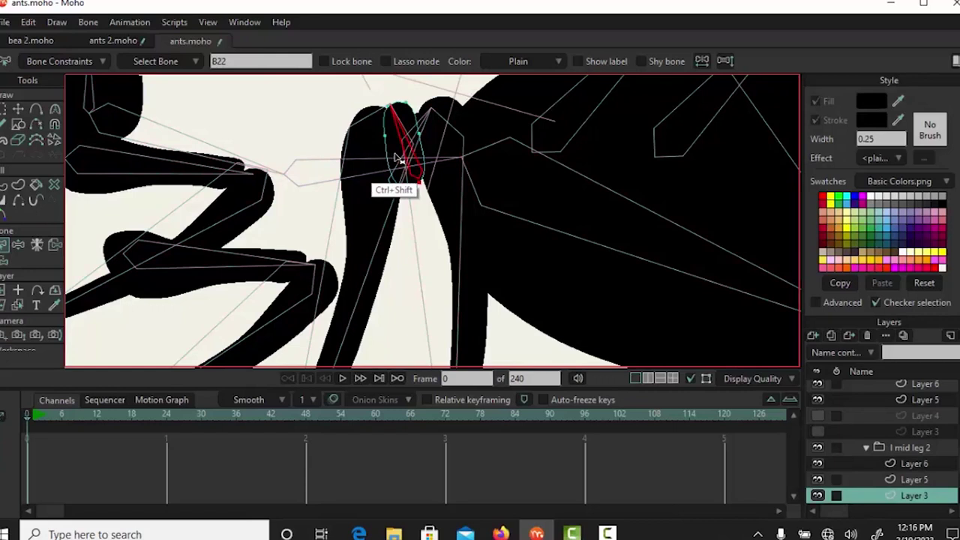
# Bind the long segment in "l mid leg 2", Layer 5, to bone B23 using flexible binding.
pyautogui.click(388, 234)
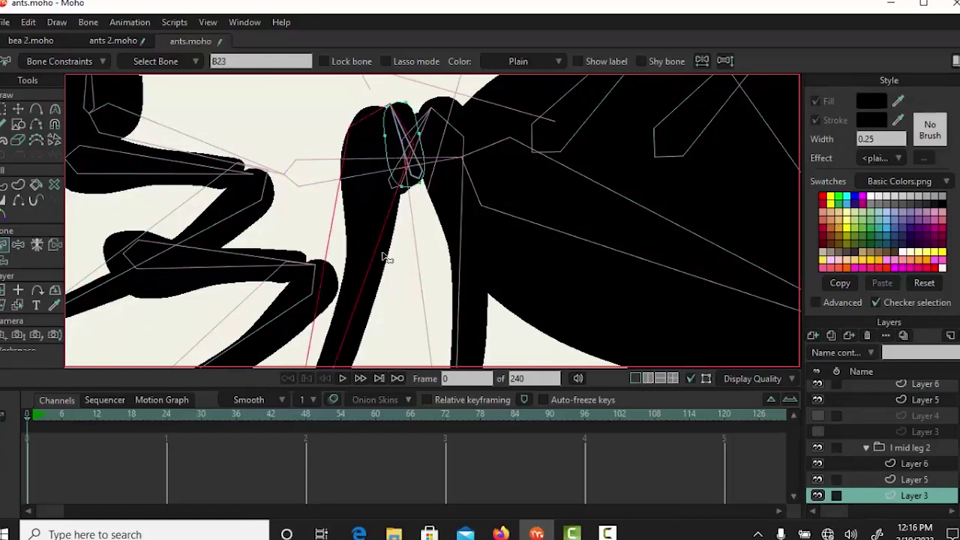
pyautogui.keyDown('alt'); pyautogui.click(388, 257); pyautogui.keyUp('alt')
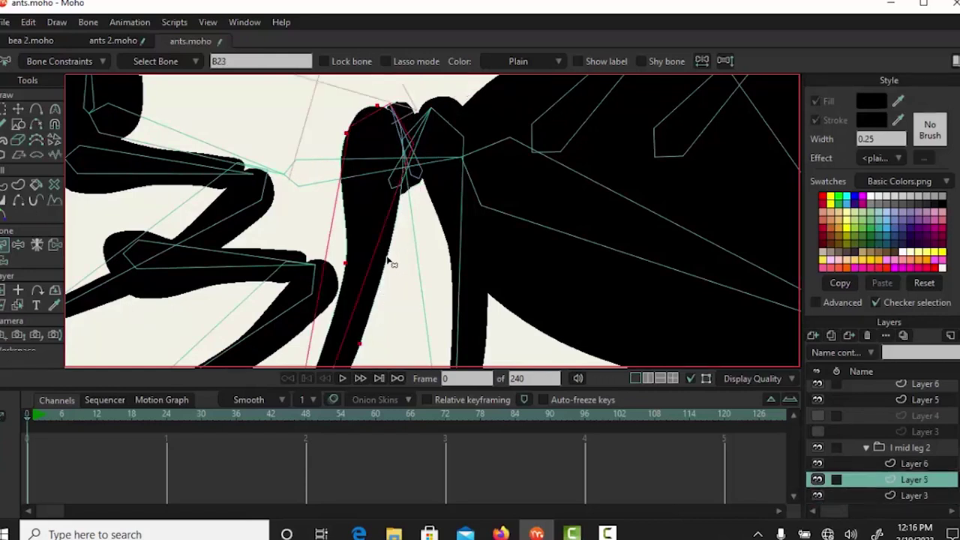
pyautogui.hotkey('ctrl', 'shift', 'f')
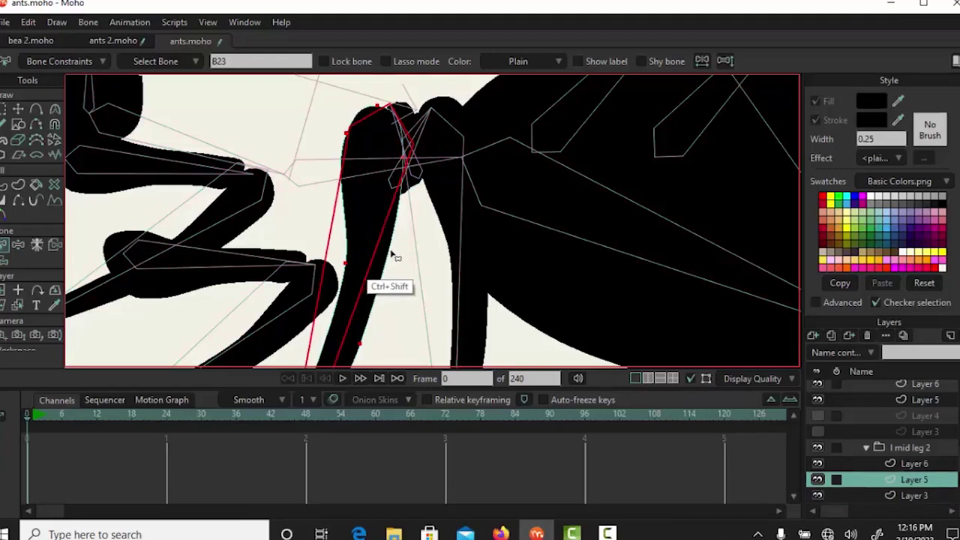
# Bind the lowest segment in "l mid leg 2", Layer 6, to bone B24 using flexible binding.
pyautogui.moveTo(454, 319); pyautogui.dragTo(489, 45)
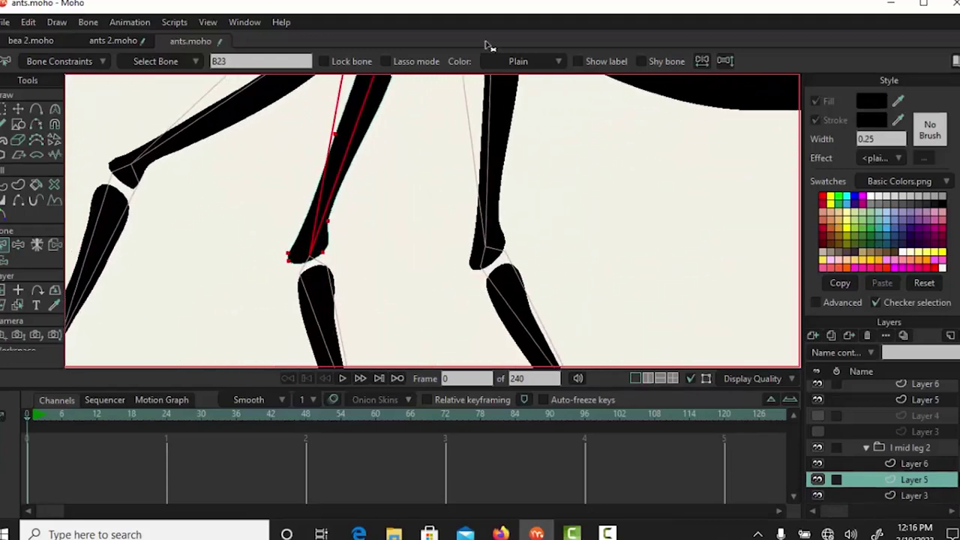
pyautogui.scroll(-3, 424, 253)
pyautogui.click(360, 197)
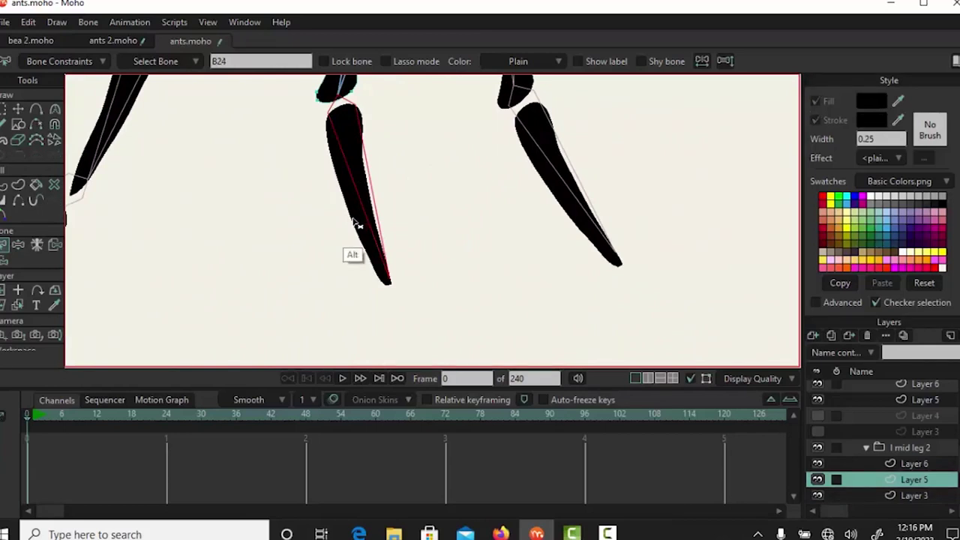
pyautogui.keyDown('alt'); pyautogui.rightClick(357, 221); pyautogui.keyUp('alt')
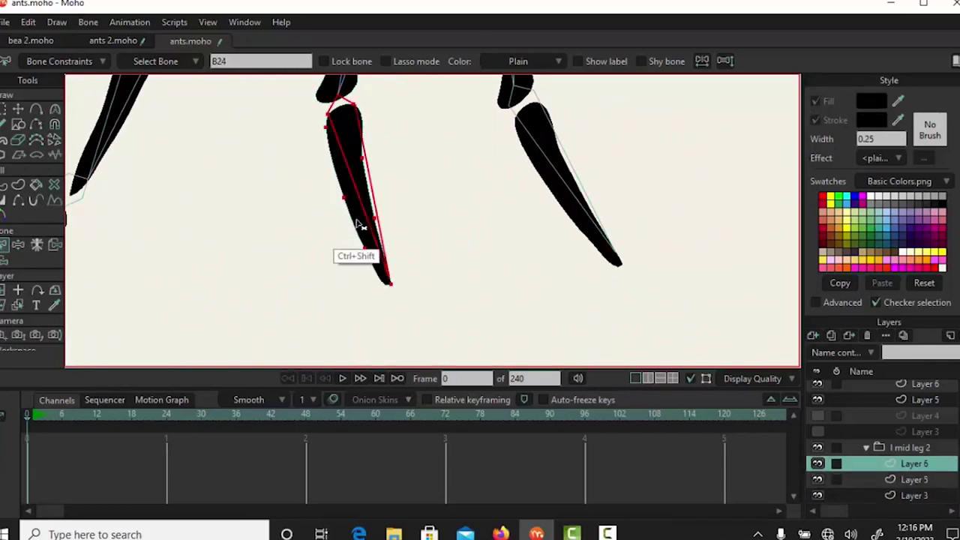
# Bind the upper segment of the hind leg nearer the head, Layer 3, to bone B25 using flexible binding.
pyautogui.moveTo(439, 171); pyautogui.dragTo(313, 275)
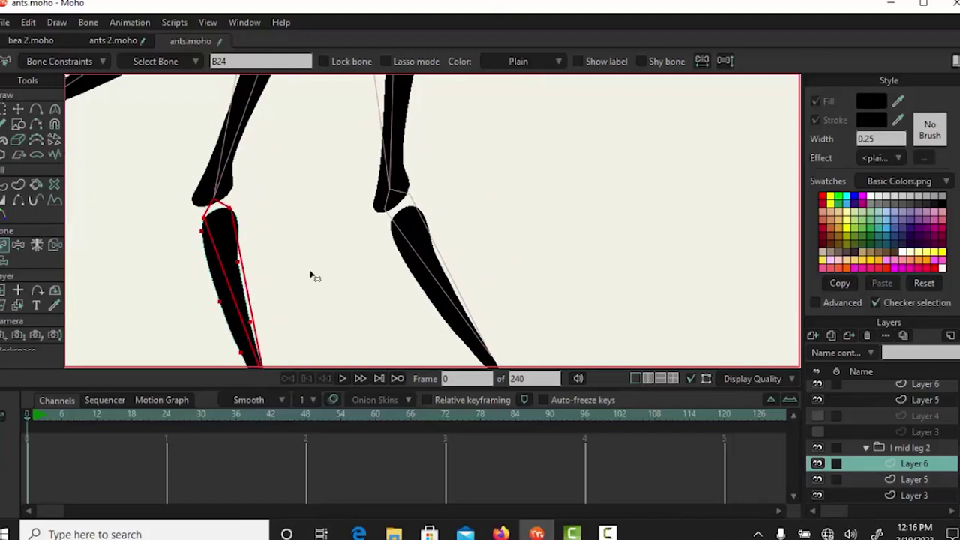
pyautogui.moveTo(536, 140); pyautogui.dragTo(326, 283)
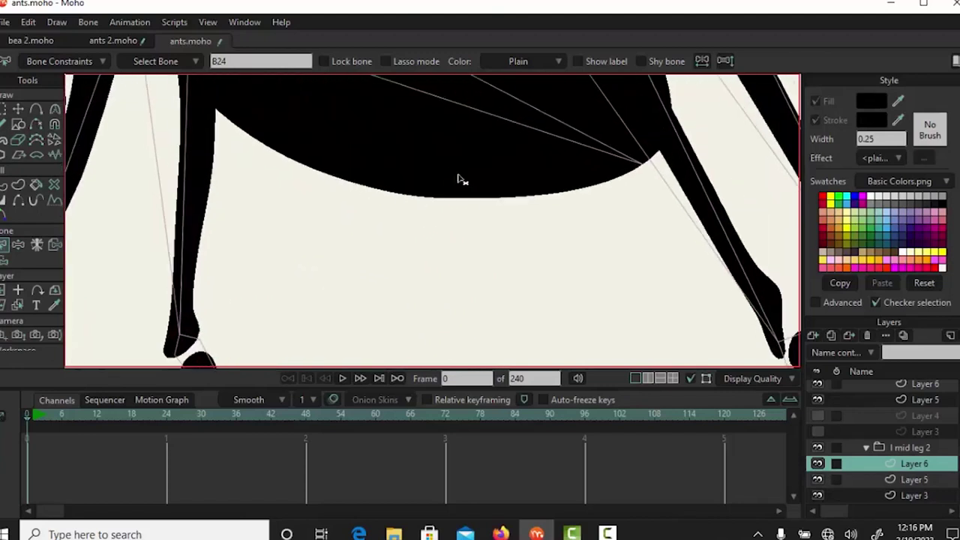
pyautogui.moveTo(488, 178); pyautogui.dragTo(317, 358)
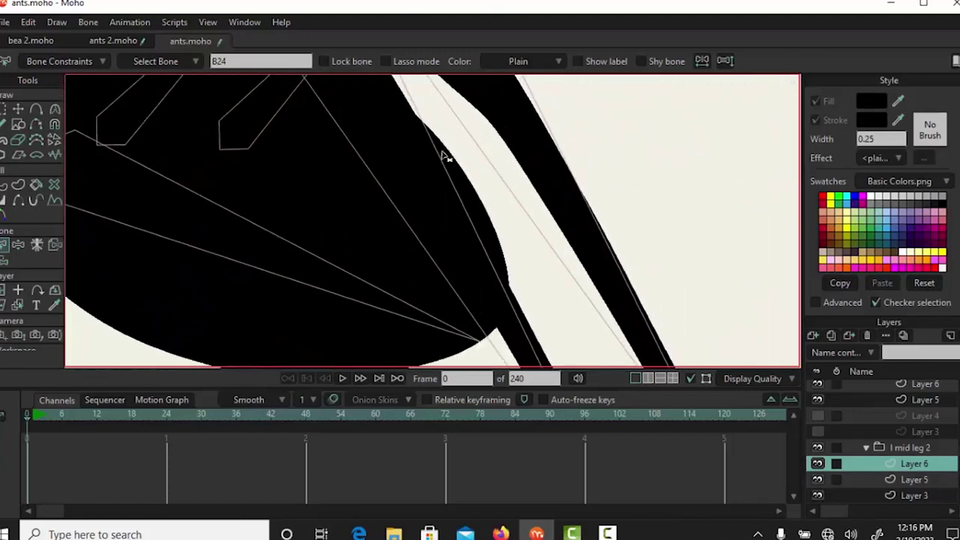
pyautogui.moveTo(450, 158); pyautogui.dragTo(483, 261)
pyautogui.scroll(4, 452, 159)
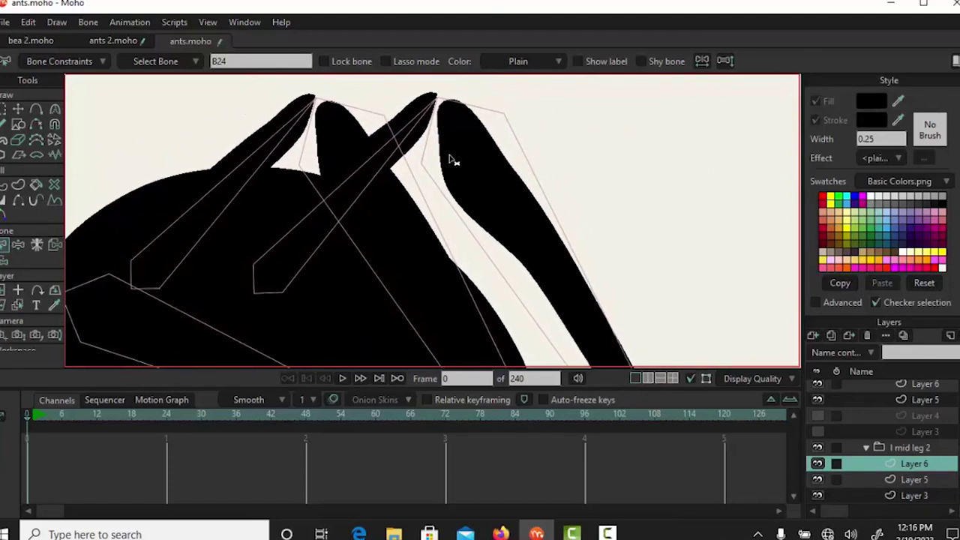
pyautogui.scroll(-1, 453, 160)
pyautogui.scroll(1, 452, 159)
pyautogui.hscroll(2, 452, 160)
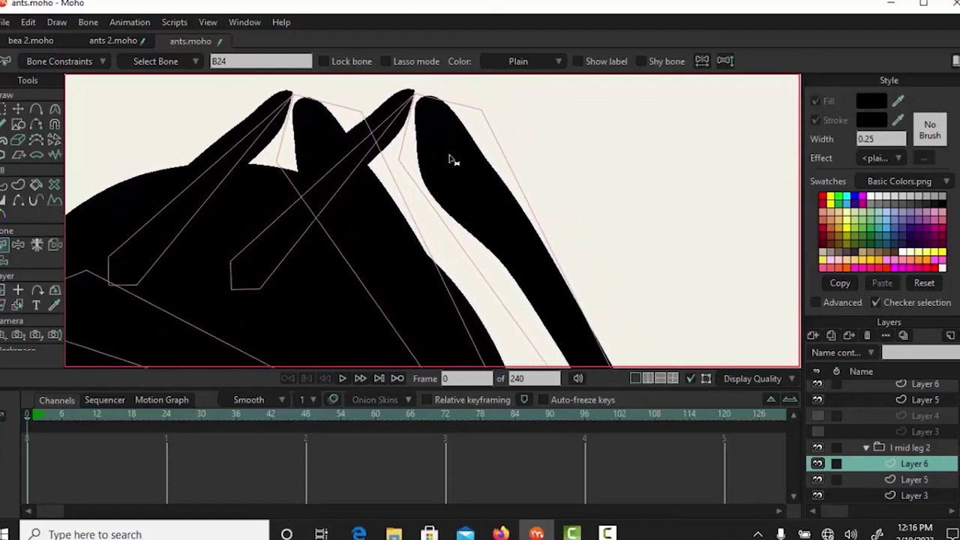
pyautogui.hscroll(-1, 452, 160)
pyautogui.moveTo(450, 156); pyautogui.dragTo(465, 260)
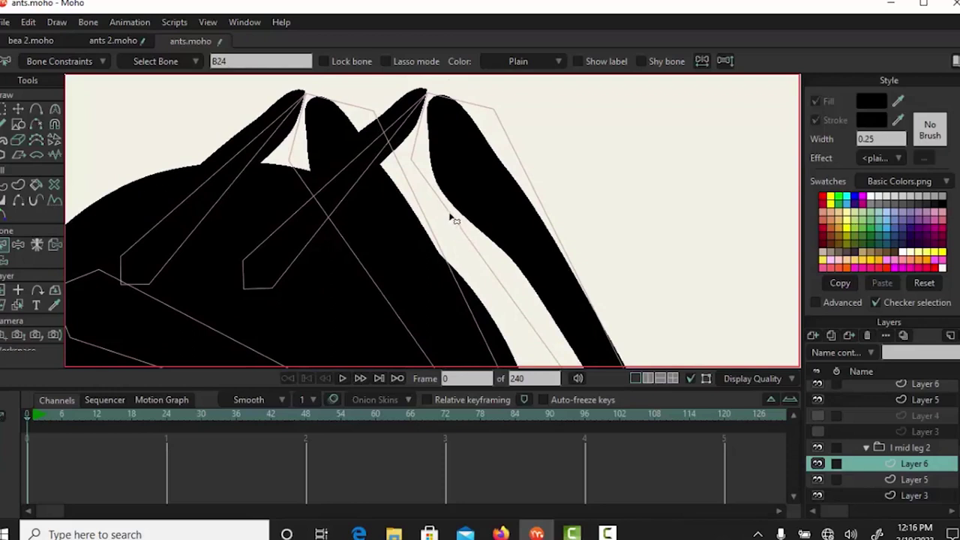
pyautogui.scroll(-4, 454, 218)
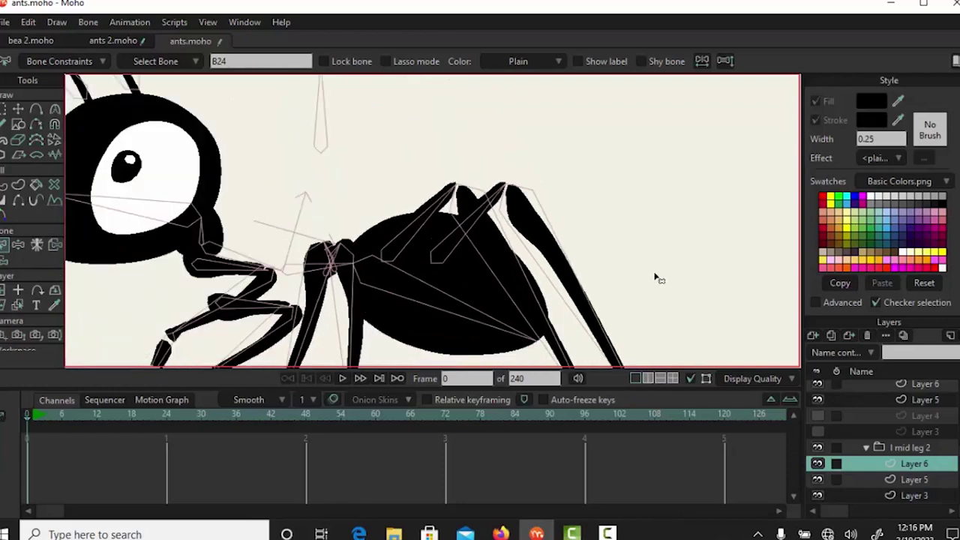
pyautogui.moveTo(667, 277); pyautogui.dragTo(581, 182)
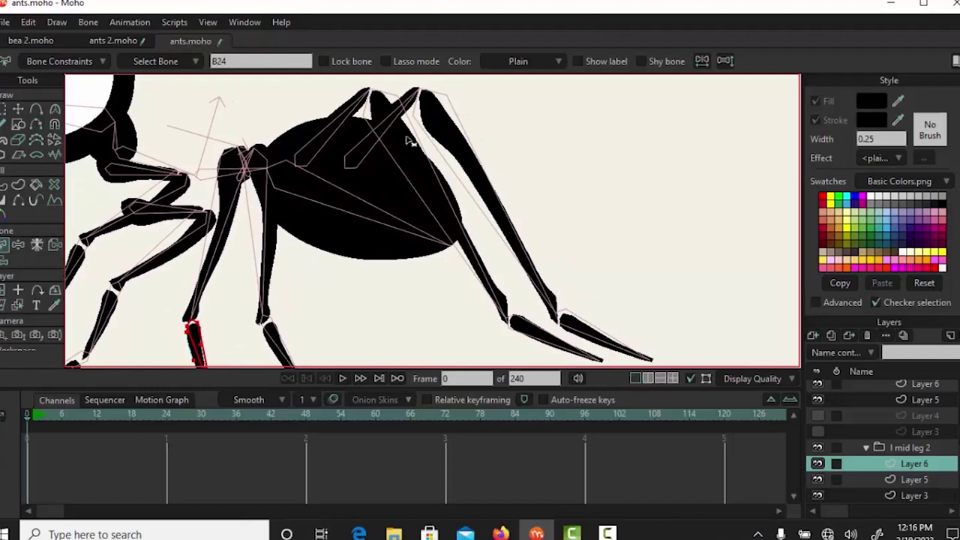
pyautogui.click(323, 155)
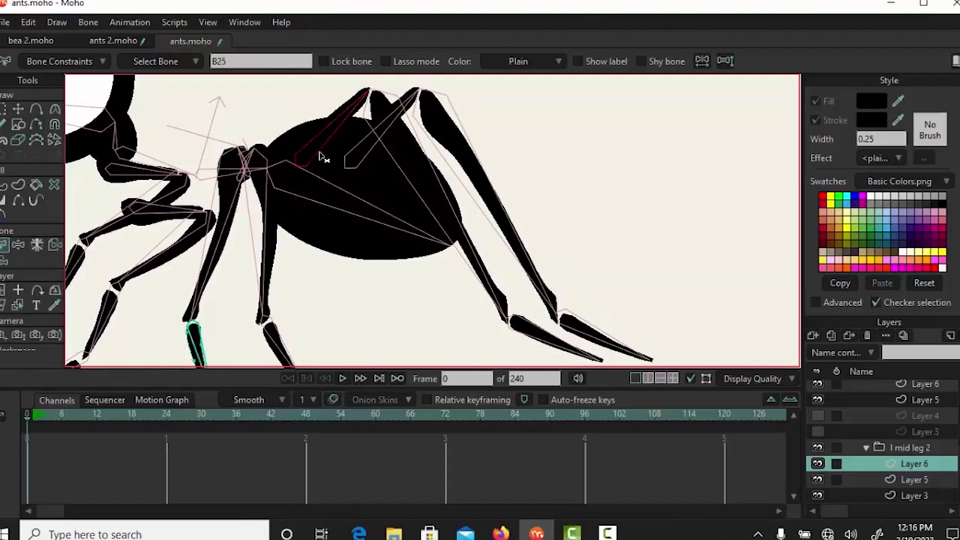
pyautogui.keyDown('ctrl'); pyautogui.keyDown('alt'); pyautogui.click(340, 112); pyautogui.keyUp('alt'); pyautogui.keyUp('ctrl')
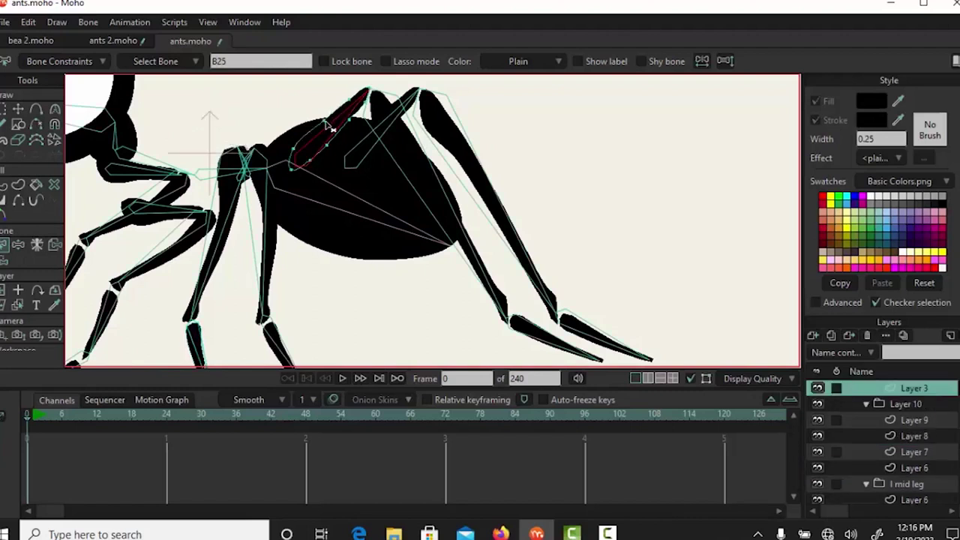
pyautogui.hotkey('ctrl', 'shift', 'f')
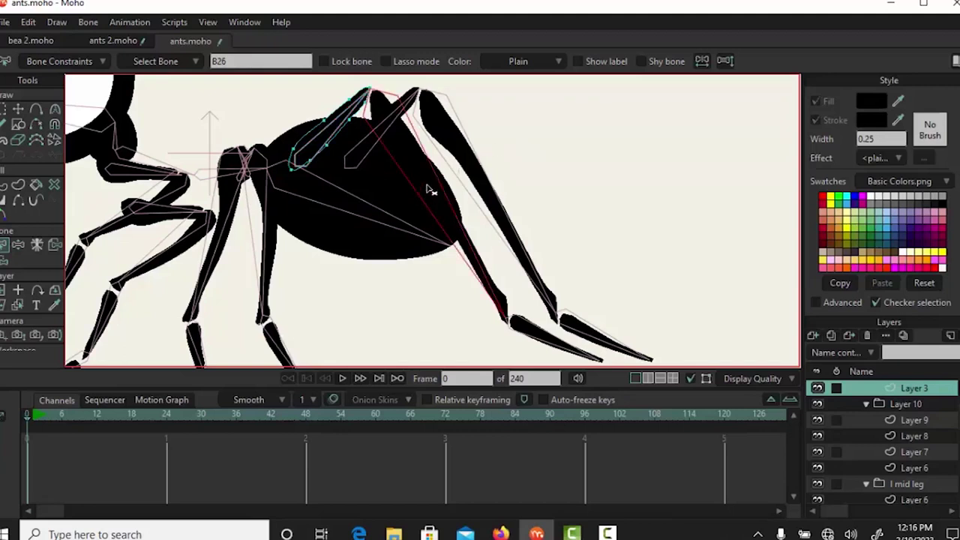
# Flexibly bind the same hind leg's long segment, Layer 4, to bone B26 and its foot segment, Layer 5, to bone B27.
pyautogui.keyDown('alt'); pyautogui.click(427, 188); pyautogui.keyUp('alt')
pyautogui.hotkey('ctrl', 'shift', 'n')
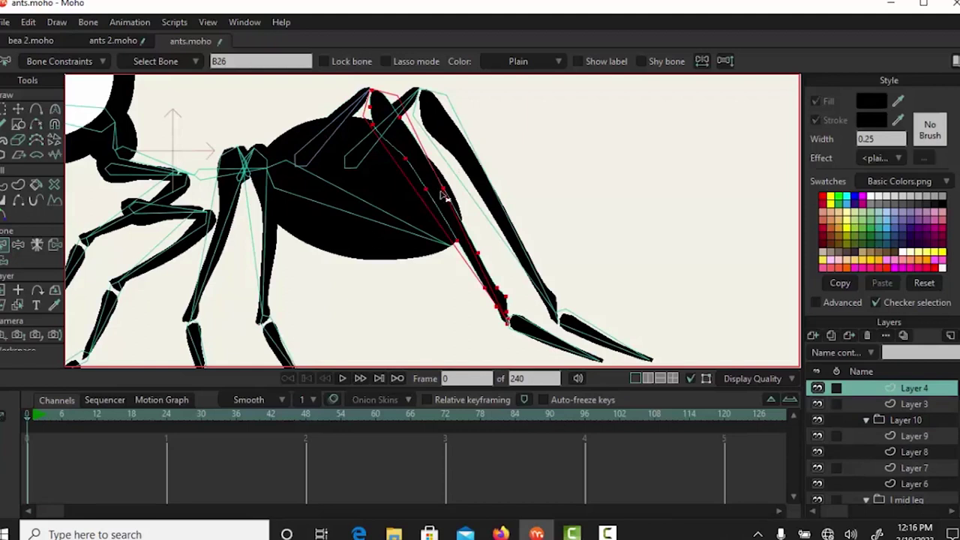
pyautogui.keyDown('ctrl'); pyautogui.keyDown('shift'); pyautogui.click(443, 190); pyautogui.keyUp('shift'); pyautogui.keyUp('ctrl')
pyautogui.keyDown('alt'); pyautogui.click(535, 340); pyautogui.keyUp('alt')
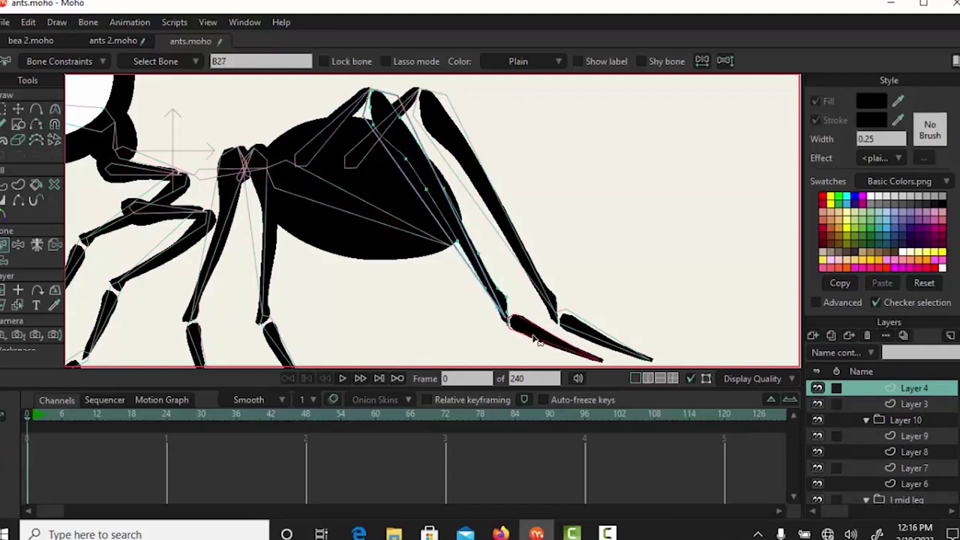
pyautogui.hotkey('ctrl', 'shift', 'n')
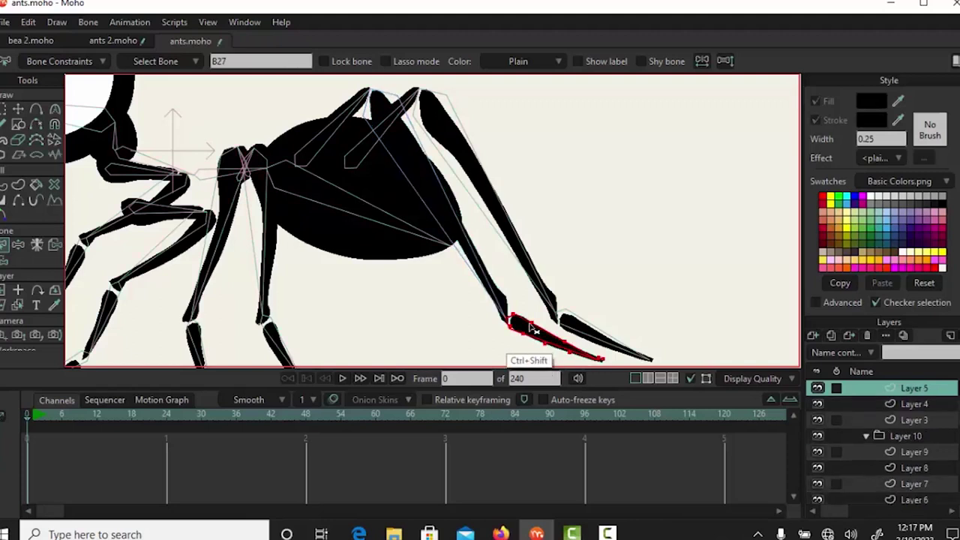
# In the "leg1 2" hind leg, flexibly bind the foot segment, Layer 5, to bone B30 and the long segment, Layer 4, to bone B29.
pyautogui.click(606, 341)
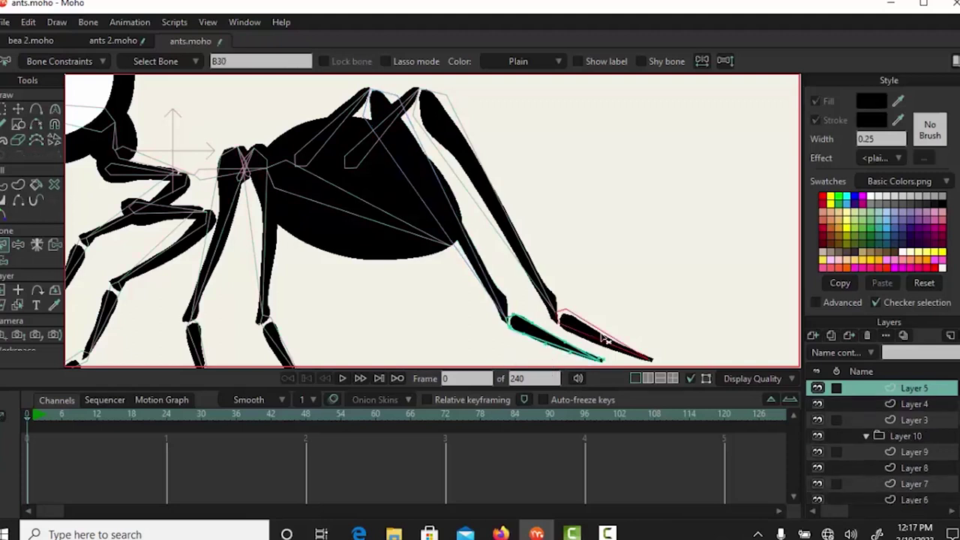
pyautogui.keyDown('alt'); pyautogui.rightClick(613, 350); pyautogui.keyUp('alt')
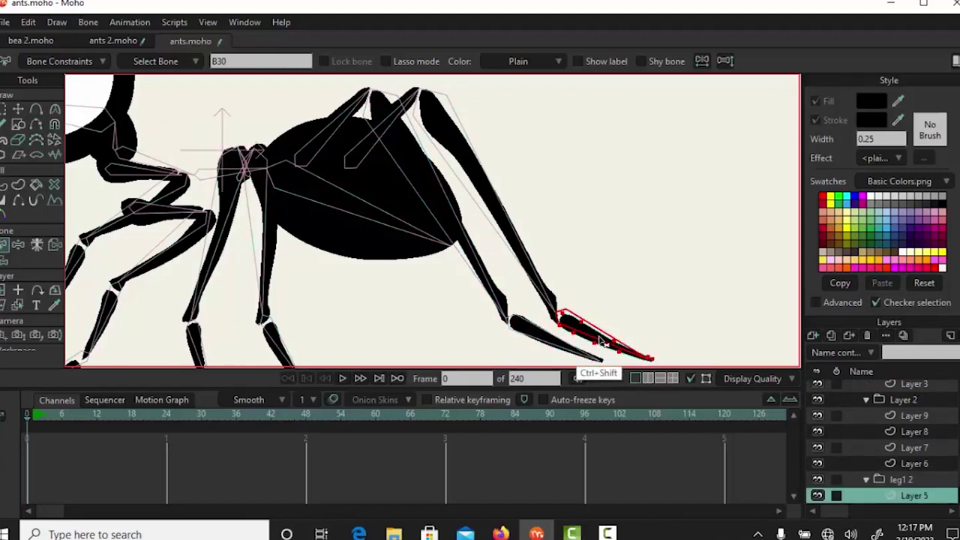
pyautogui.click(541, 285)
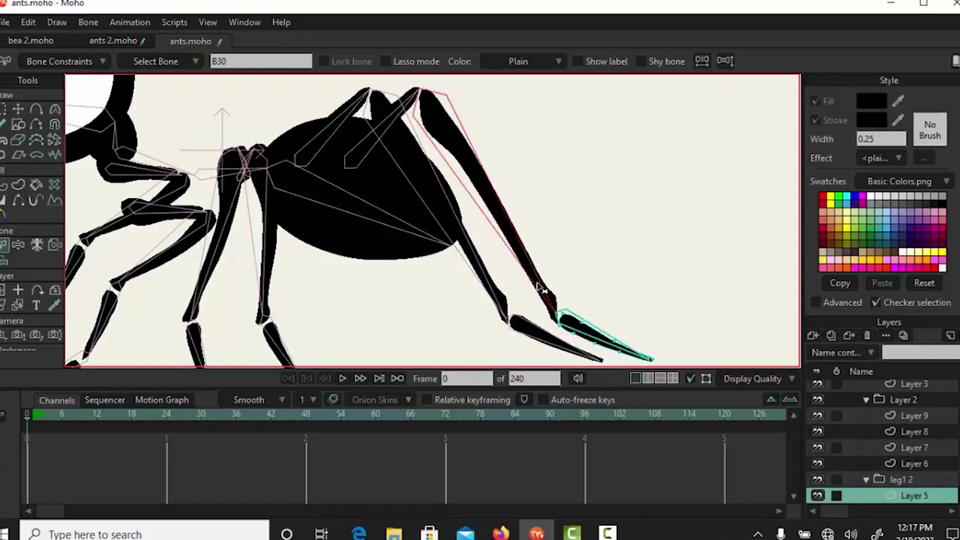
pyautogui.keyDown('ctrl'); pyautogui.keyDown('alt'); pyautogui.click(512, 252); pyautogui.keyUp('alt'); pyautogui.keyUp('ctrl')
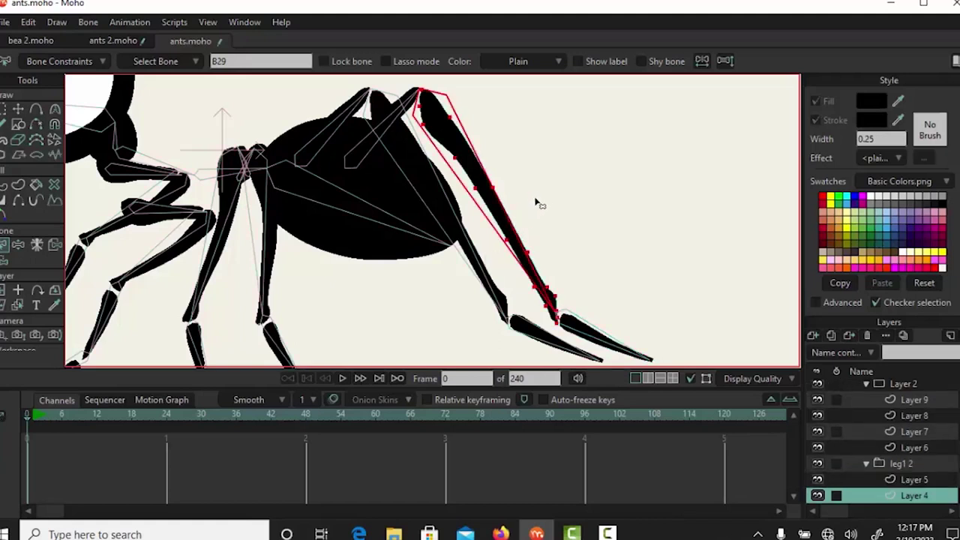
# Bind the upper segment of the "leg1 2" hind leg, Layer 3, to bone B28 using flexible binding.
pyautogui.moveTo(540, 204); pyautogui.dragTo(559, 267)
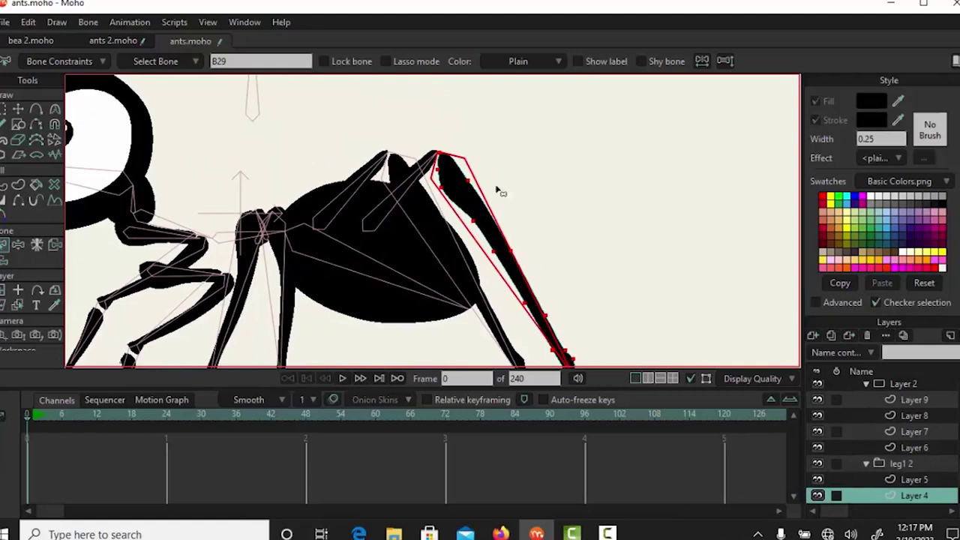
pyautogui.click(382, 228)
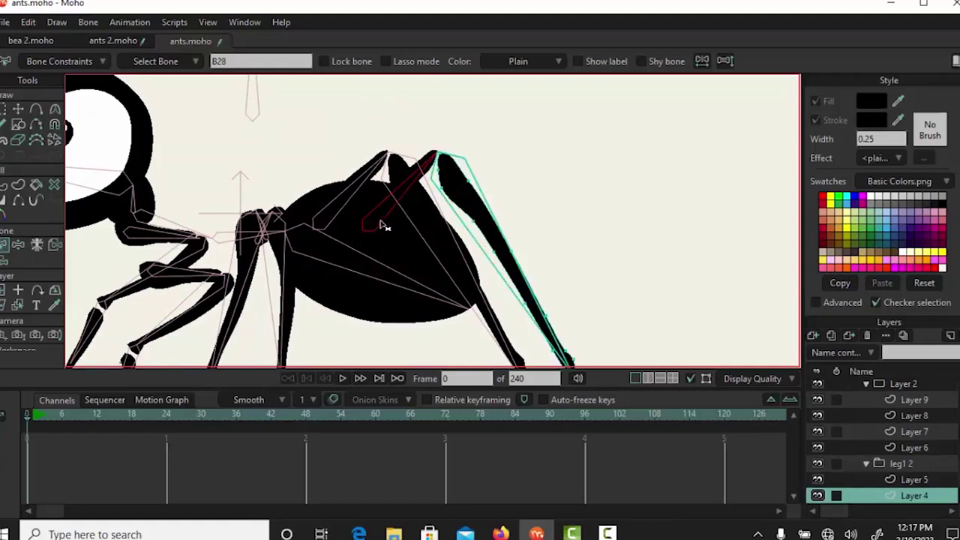
pyautogui.keyDown('ctrl'); pyautogui.keyDown('alt'); pyautogui.click(383, 225); pyautogui.keyUp('alt'); pyautogui.keyUp('ctrl')
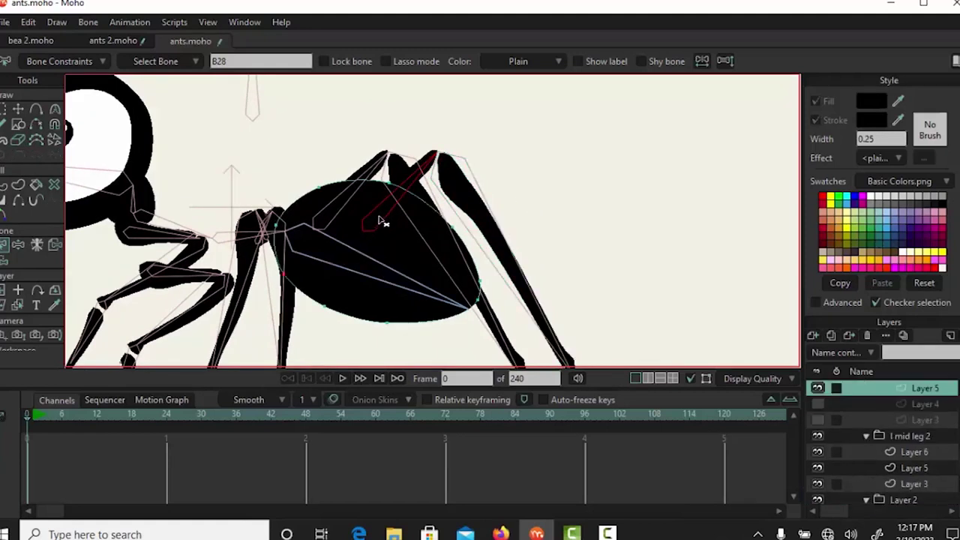
pyautogui.press('alt')
pyautogui.keyDown('ctrl'); pyautogui.keyDown('alt'); pyautogui.click(414, 183); pyautogui.keyUp('alt'); pyautogui.keyUp('ctrl')
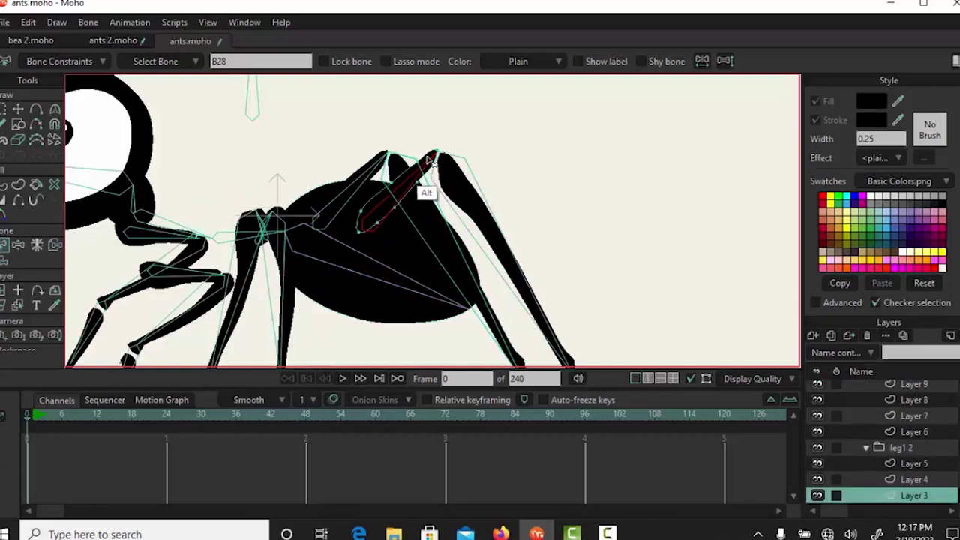
pyautogui.hotkey('ctrl', 'shift', 'f')
# Make the hidden thorax layers, Layer 3 and Layer 4, visible again in the body group above "l mid leg 2".
pyautogui.scroll(-3, 563, 263)
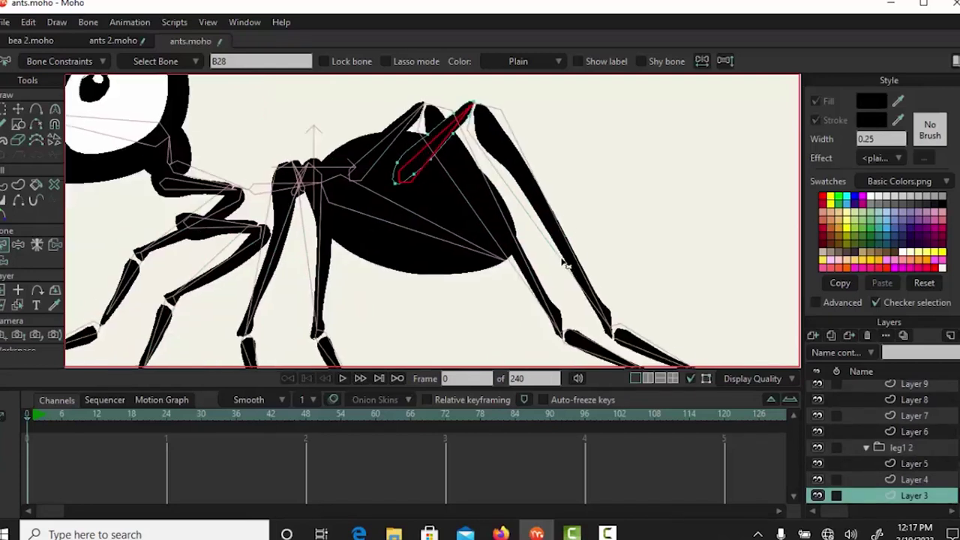
pyautogui.scroll(2, 562, 262)
pyautogui.scroll(1, 563, 262)
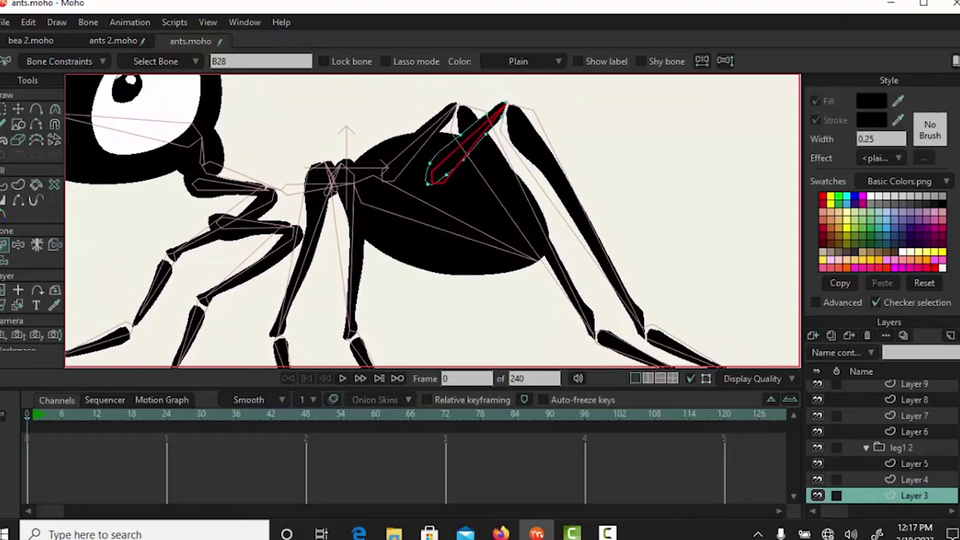
pyautogui.scroll(-5, 883, 442)
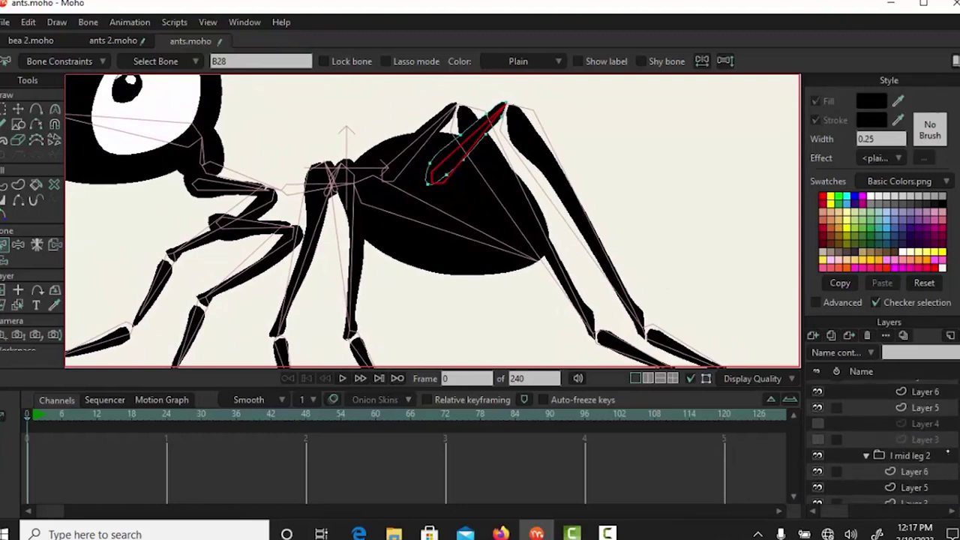
pyautogui.click(818, 439)
pyautogui.click(819, 425)
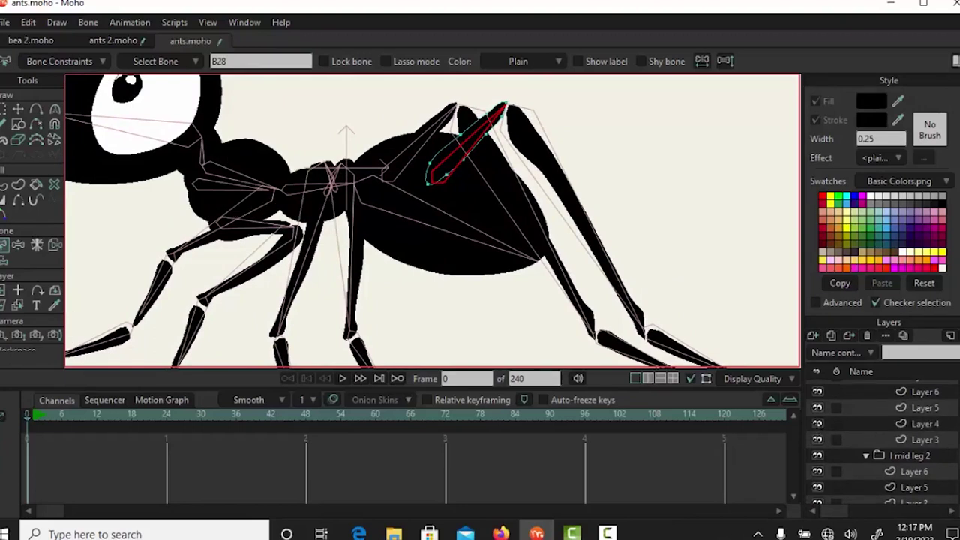
# Select the ant group bone layer at the head of the layer stack.
pyautogui.moveTo(695, 303); pyautogui.dragTo(712, 281)
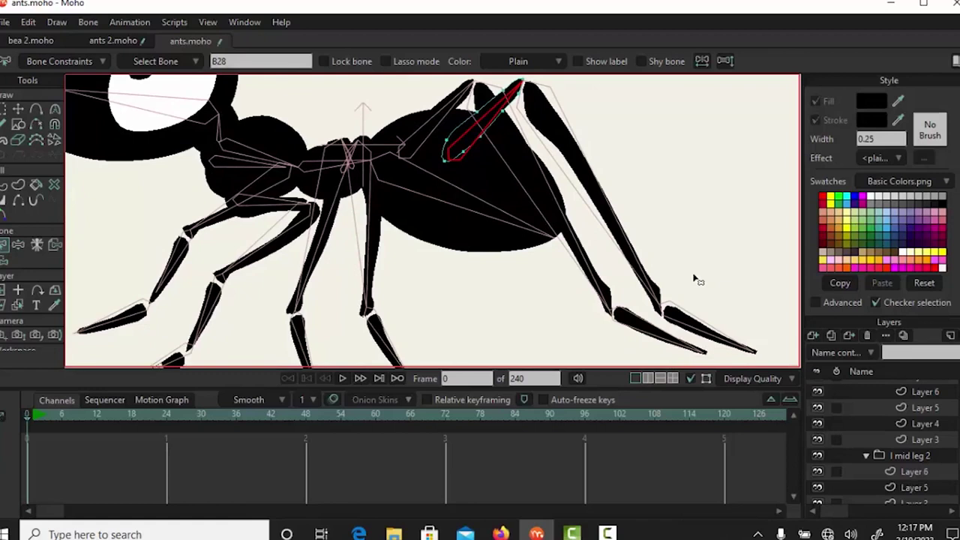
pyautogui.scroll(-3, 705, 276)
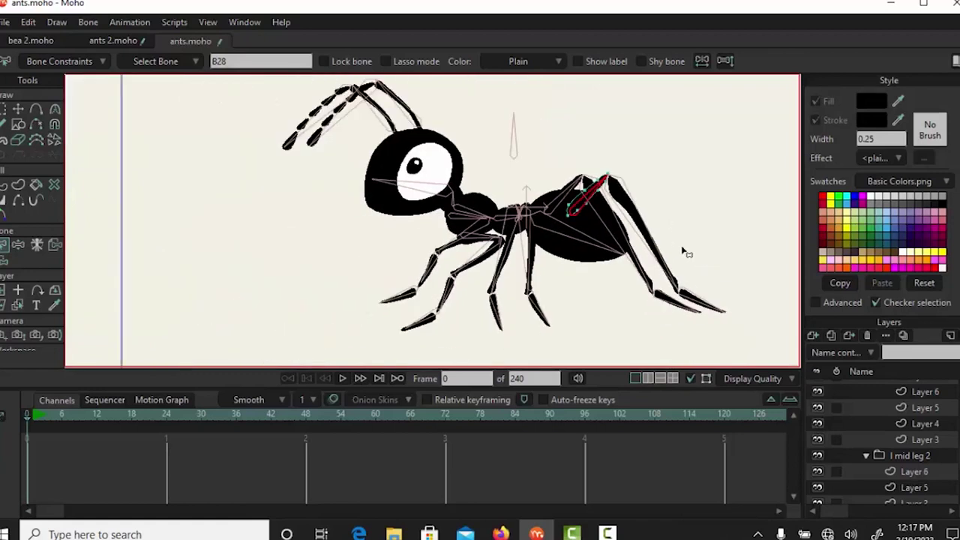
pyautogui.moveTo(679, 258); pyautogui.dragTo(635, 268)
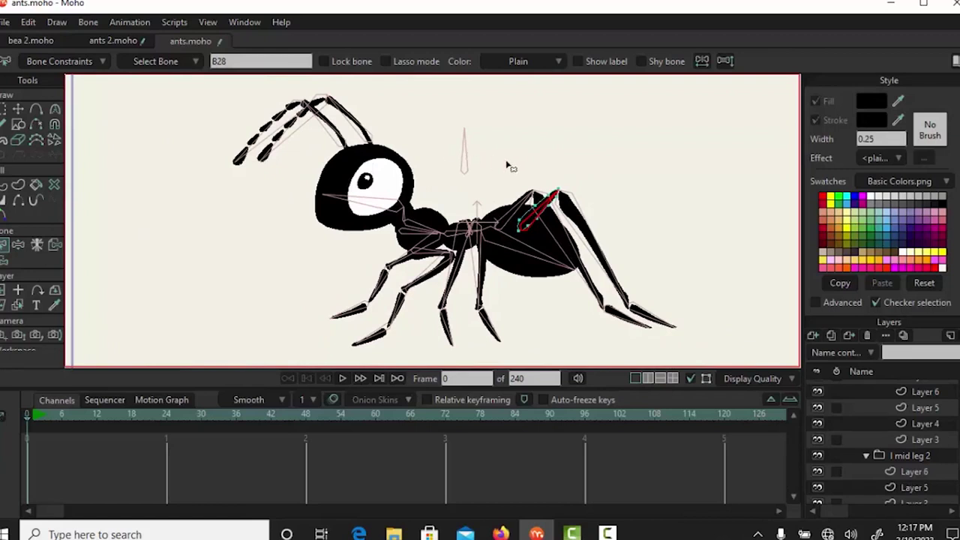
pyautogui.scroll(5, 883, 442)
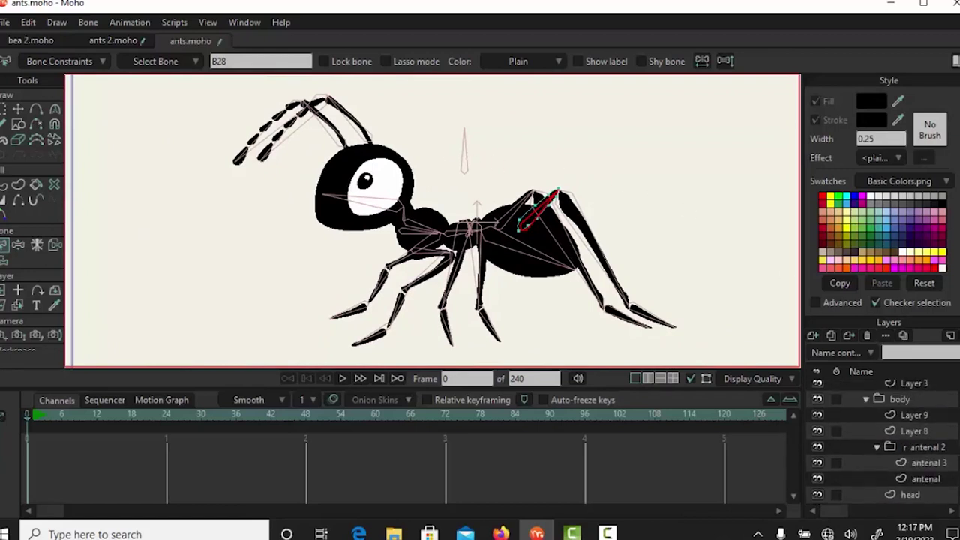
pyautogui.click(904, 400)
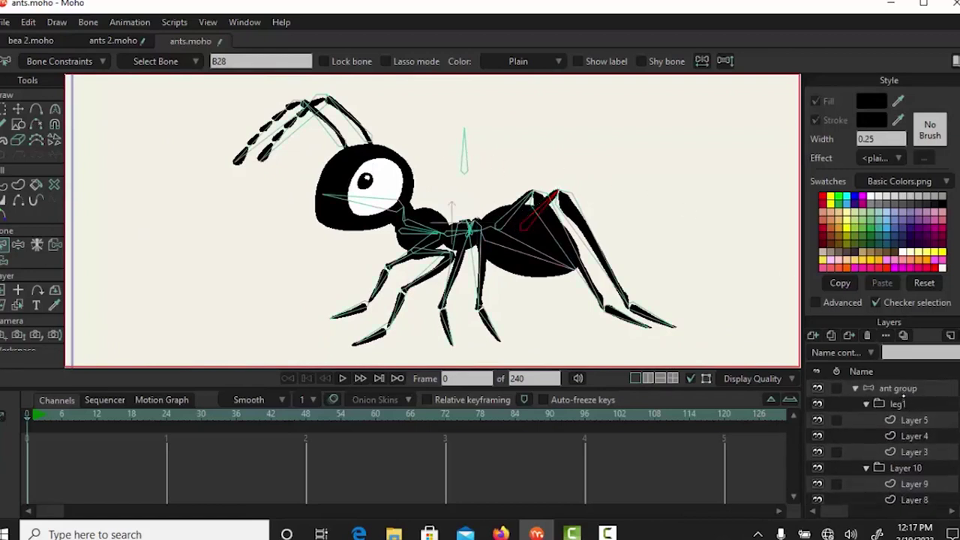
pyautogui.click(906, 391)
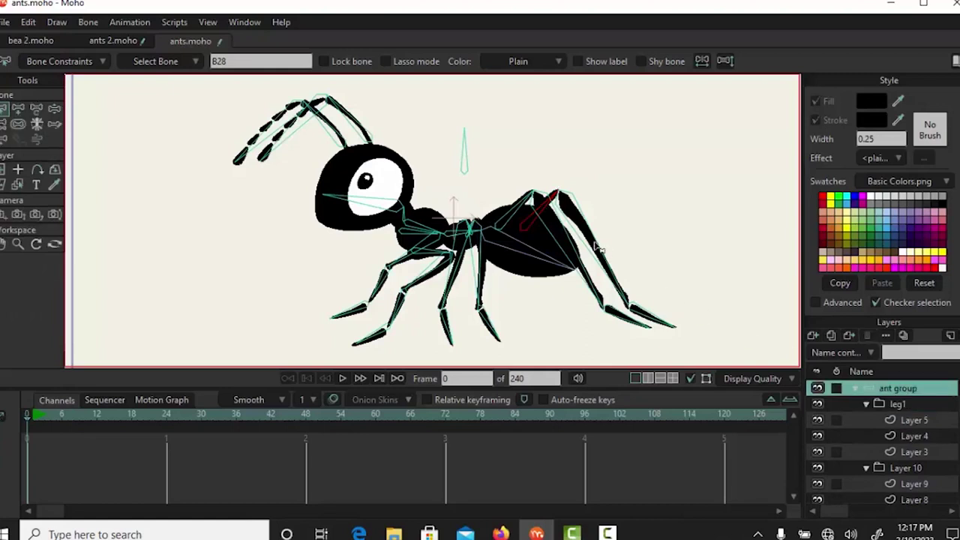
# Try shifting the whole ant with root bone B1 using Manipulate Bones, and undo the move.
pyautogui.click(464, 145)
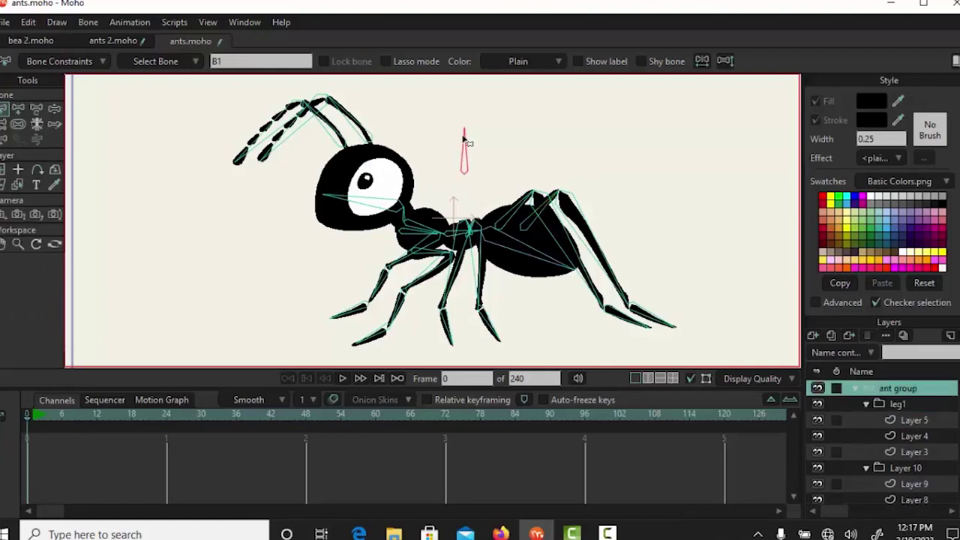
pyautogui.press('z')
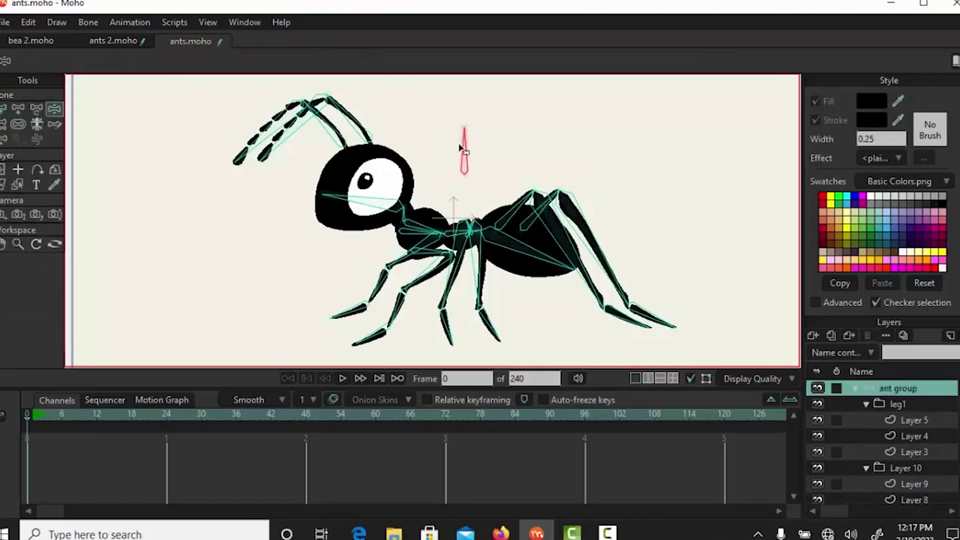
pyautogui.moveTo(466, 147); pyautogui.dragTo(429, 144)
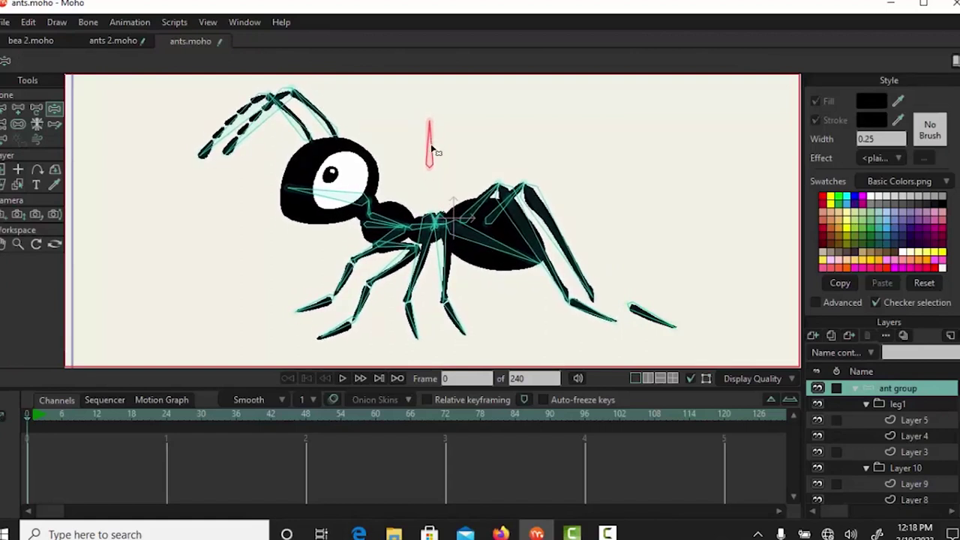
pyautogui.hotkey('ctrl', 'z')
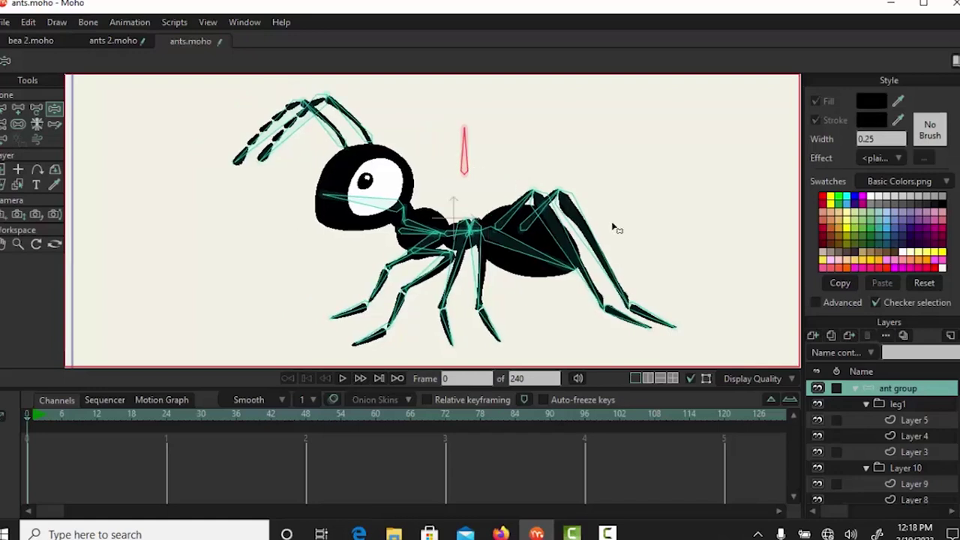
# Reparent foot bone B30 of the rearmost hind leg to that leg's long segment bone.
pyautogui.scroll(4, 615, 229)
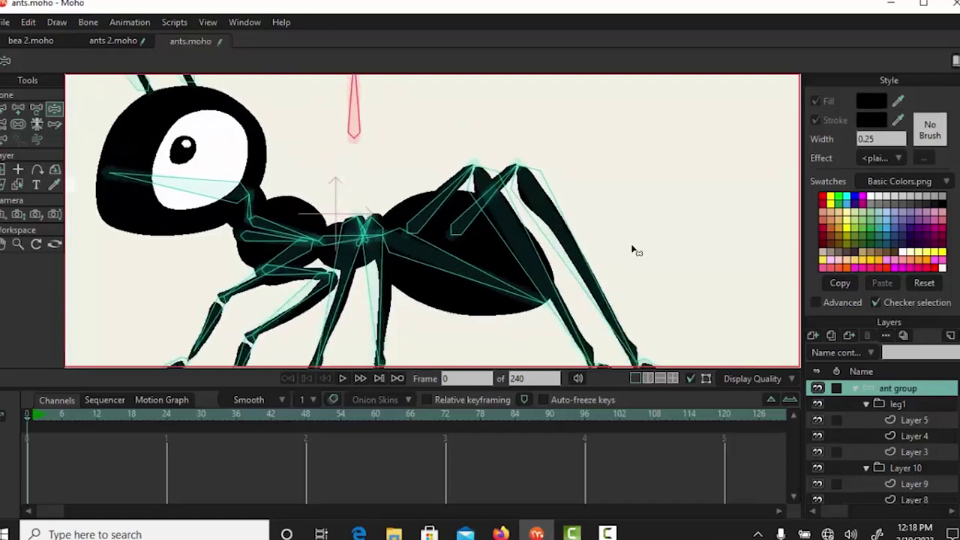
pyautogui.scroll(3, 651, 284)
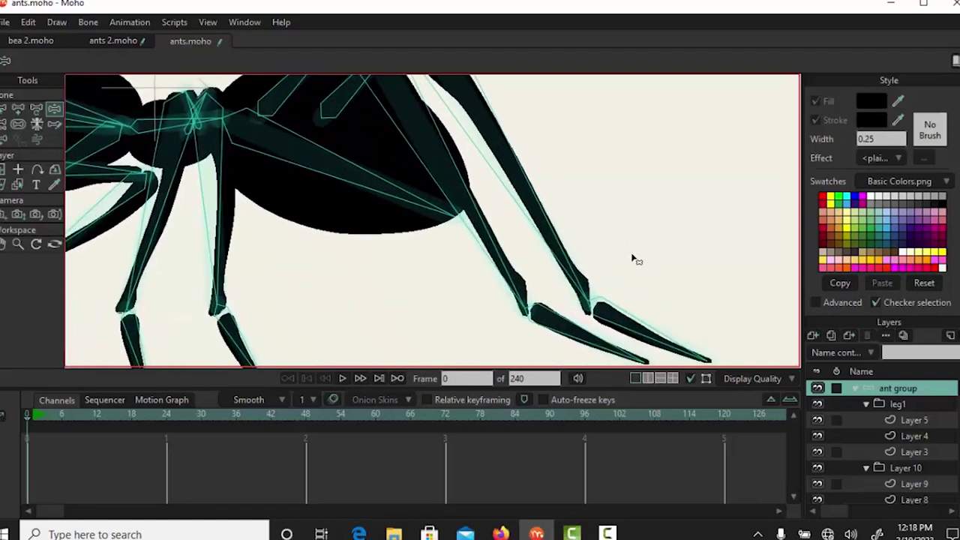
pyautogui.moveTo(650, 279); pyautogui.dragTo(630, 255)
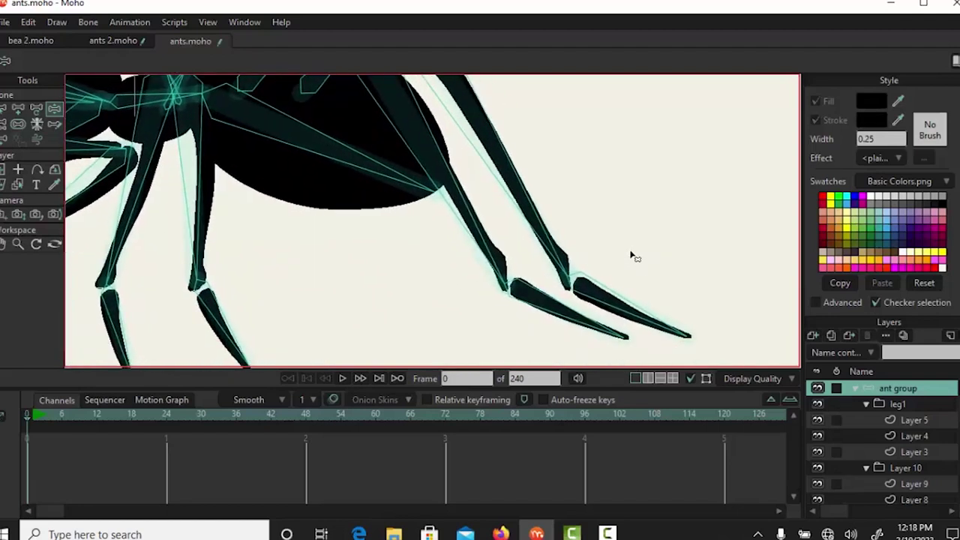
pyautogui.click(611, 294)
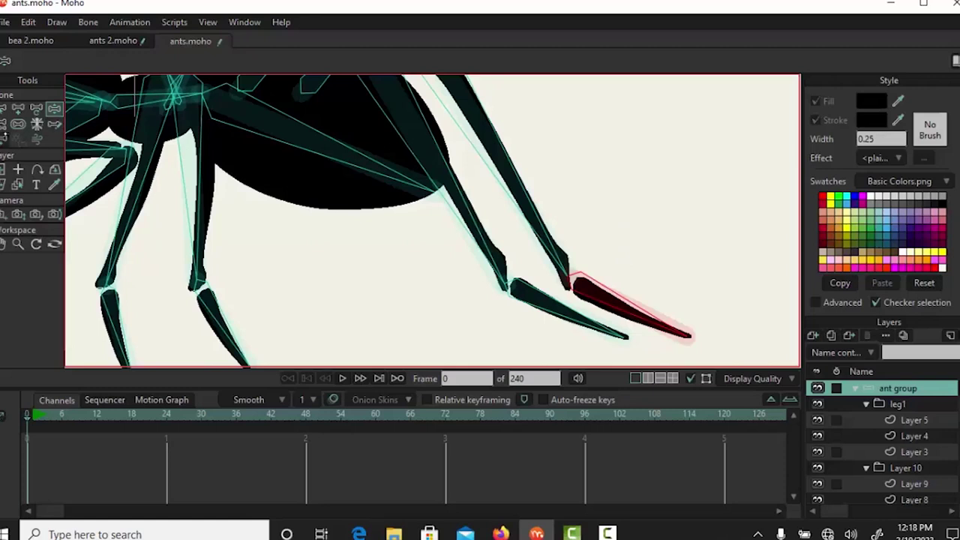
pyautogui.click(5, 124)
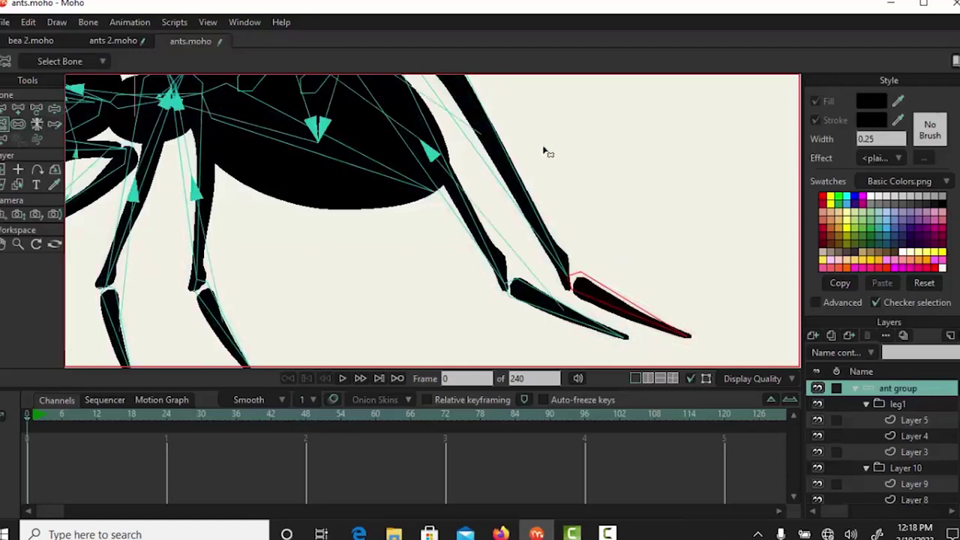
pyautogui.click(529, 199)
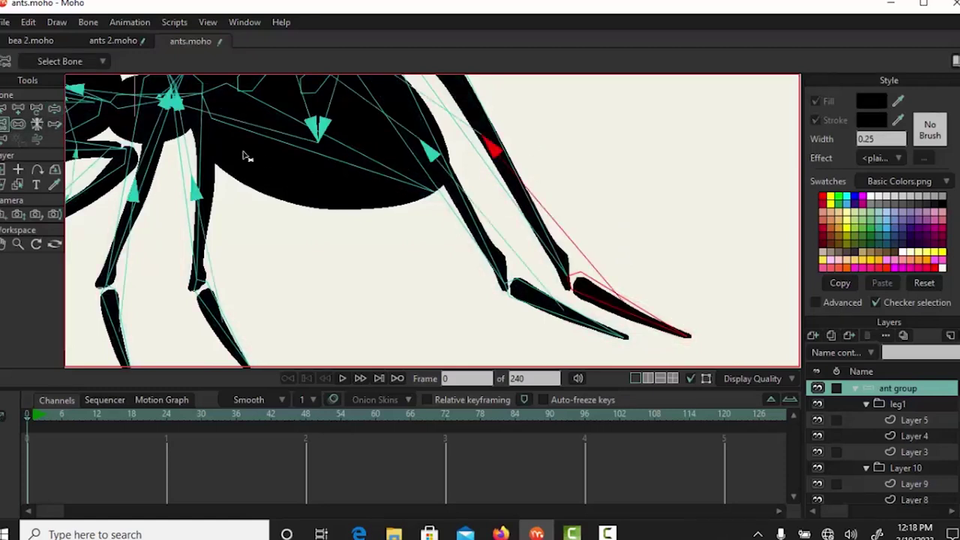
pyautogui.click(18, 124)
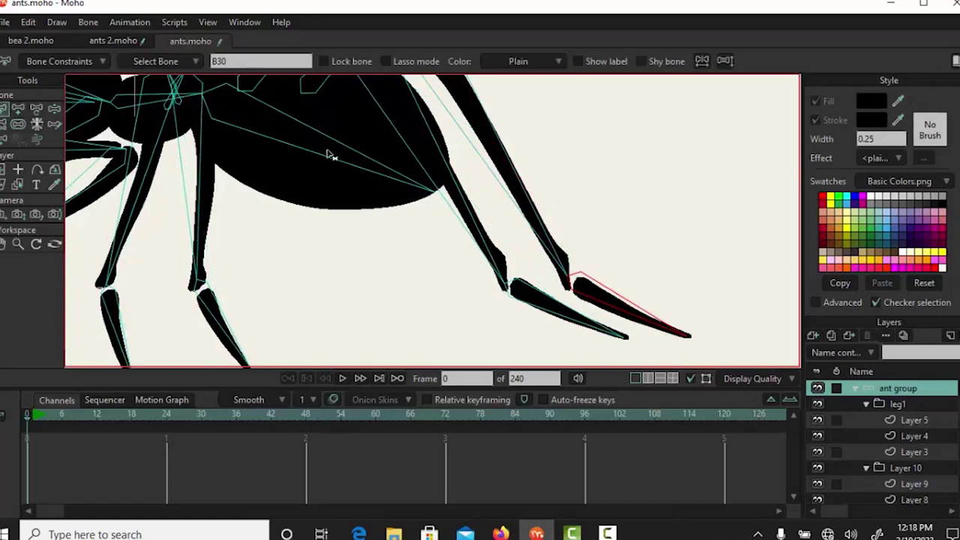
# Test the corrected parenting by moving the whole ant with its root bone in Manipulate Bones.
pyautogui.click(54, 109)
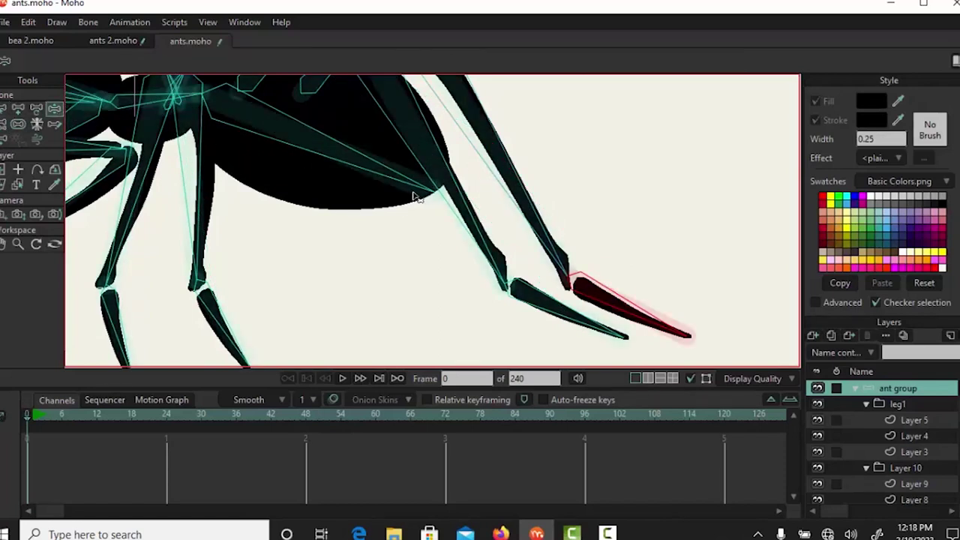
pyautogui.scroll(-1, 420, 191)
pyautogui.scroll(-3, 504, 184)
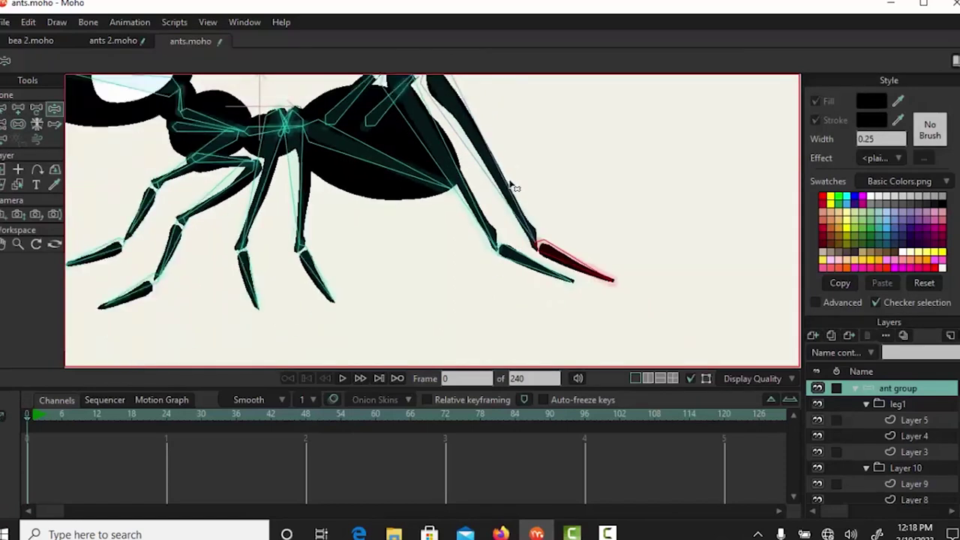
pyautogui.moveTo(528, 176); pyautogui.dragTo(561, 261)
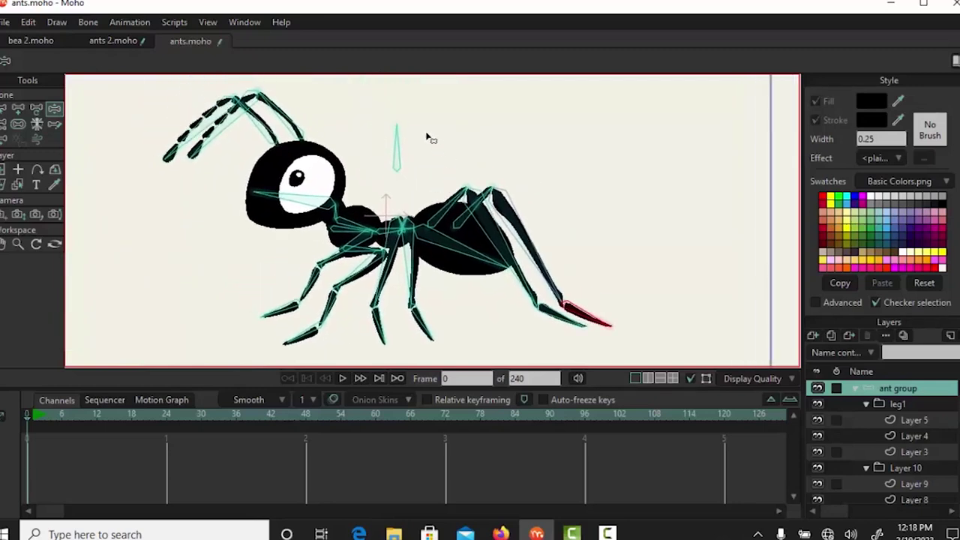
pyautogui.moveTo(400, 152); pyautogui.dragTo(401, 153)
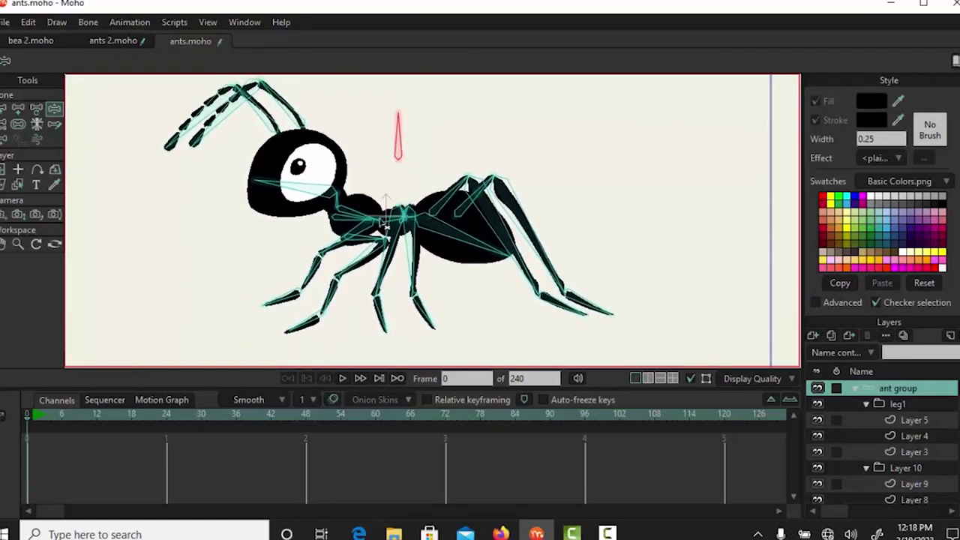
# Test the leg and abdomen rigging by rotating a front leg, a middle leg and the abdomen bone.
pyautogui.click(335, 301)
pyautogui.moveTo(373, 260); pyautogui.dragTo(340, 256)
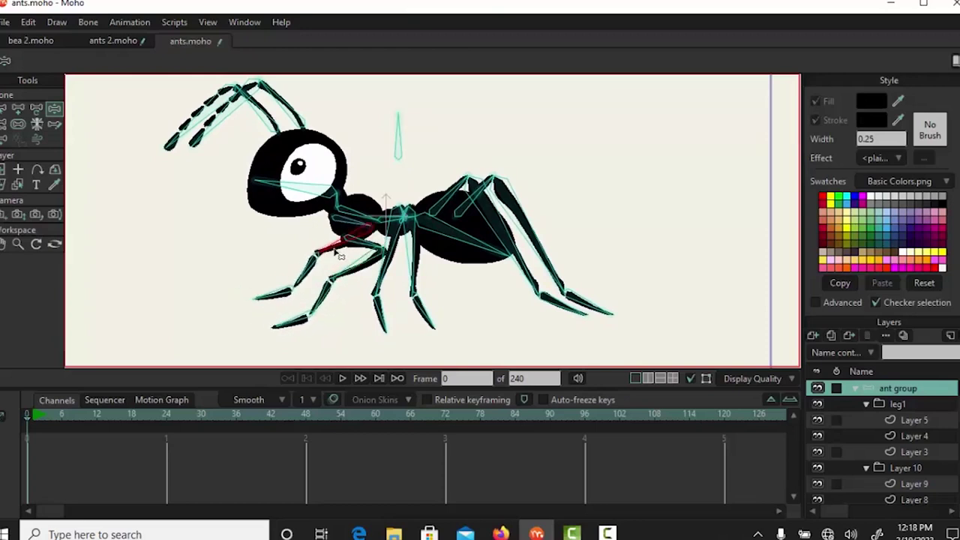
pyautogui.moveTo(419, 266); pyautogui.dragTo(422, 267)
pyautogui.moveTo(441, 319); pyautogui.dragTo(444, 318)
pyautogui.click(423, 268)
pyautogui.moveTo(516, 209); pyautogui.dragTo(483, 252)
# Test the neck, head and antenna rigging by rotating their bones.
pyautogui.click(352, 214)
pyautogui.moveTo(353, 214); pyautogui.dragTo(357, 215)
pyautogui.moveTo(310, 195); pyautogui.dragTo(304, 192)
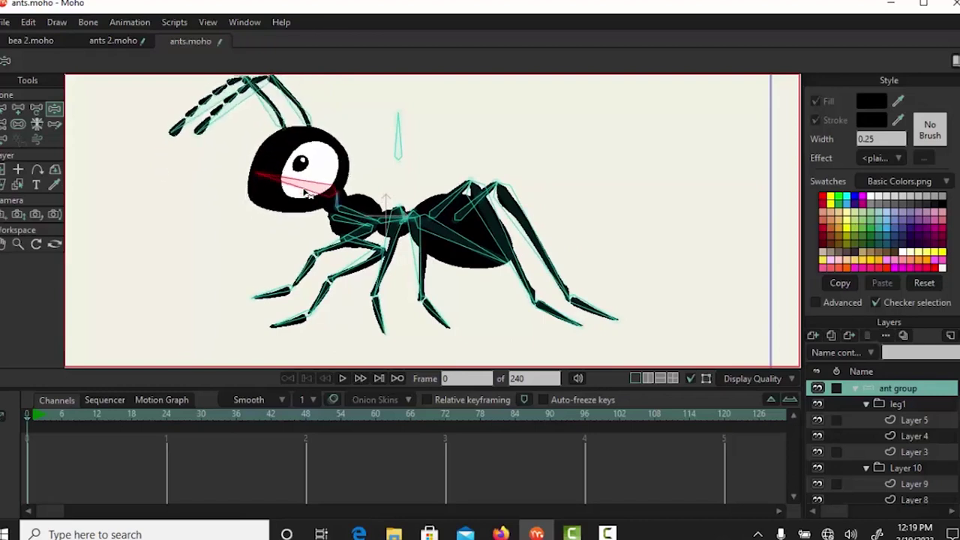
pyautogui.moveTo(448, 153); pyautogui.dragTo(472, 226)
pyautogui.moveTo(330, 180); pyautogui.dragTo(335, 172)
pyautogui.moveTo(292, 140); pyautogui.dragTo(291, 138)
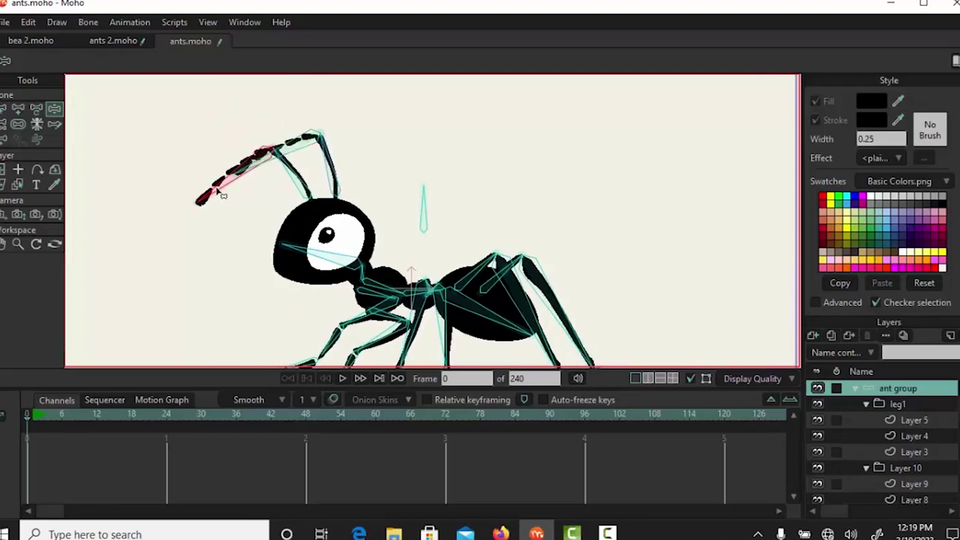
pyautogui.moveTo(294, 183)
pyautogui.mouseDown()
pyautogui.moveTo(288, 191)
pyautogui.moveTo(298, 150)
pyautogui.moveTo(335, 157)
pyautogui.moveTo(291, 171)
pyautogui.mouseUp()
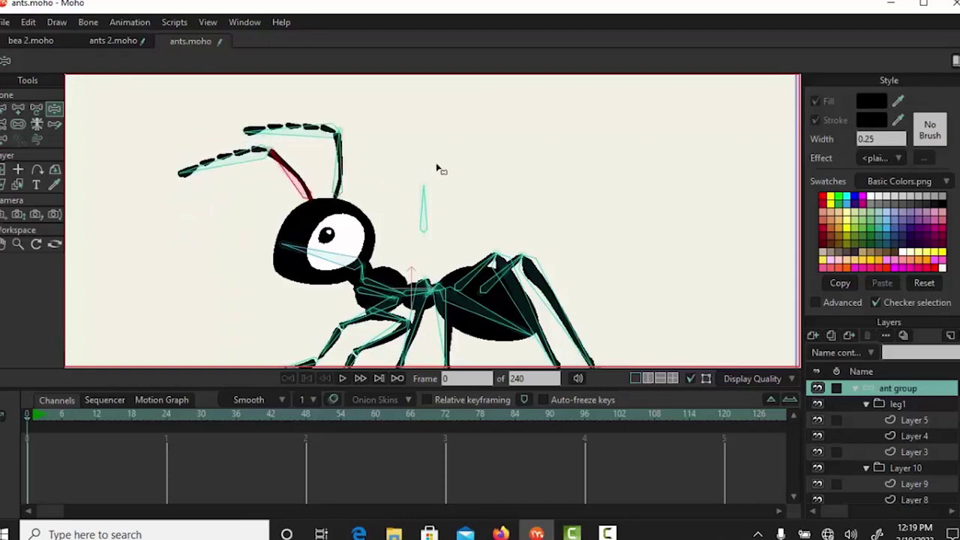
# Examine the whole posed ant, and test the rearmost hind leg's foot bone by rotating it slightly upward.
pyautogui.scroll(-3, 615, 268)
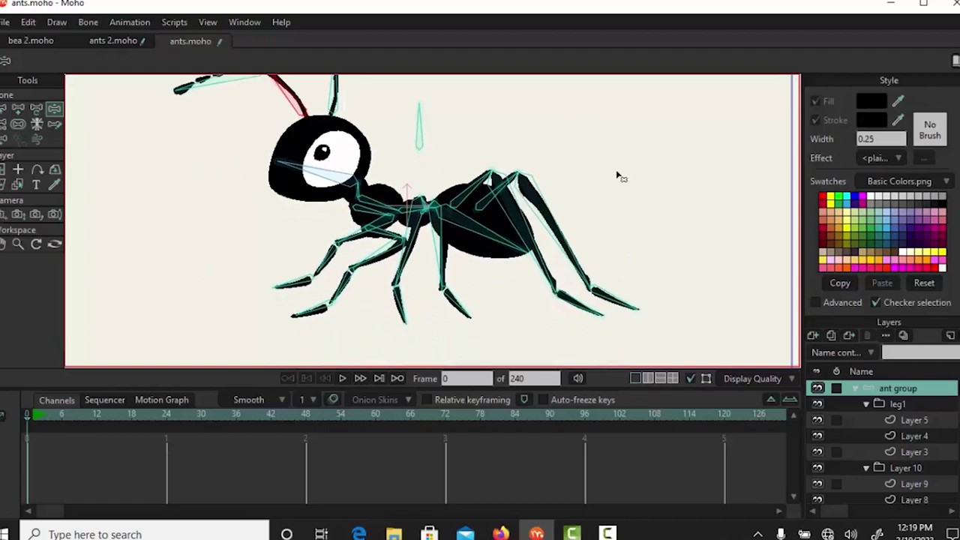
pyautogui.scroll(-2, 606, 180)
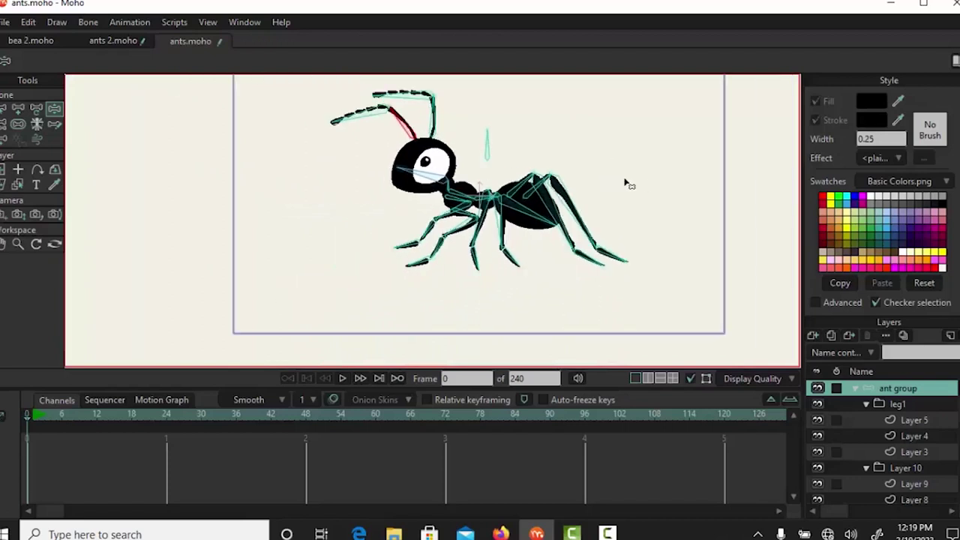
pyautogui.scroll(1, 652, 182)
pyautogui.hscroll(2, 652, 182)
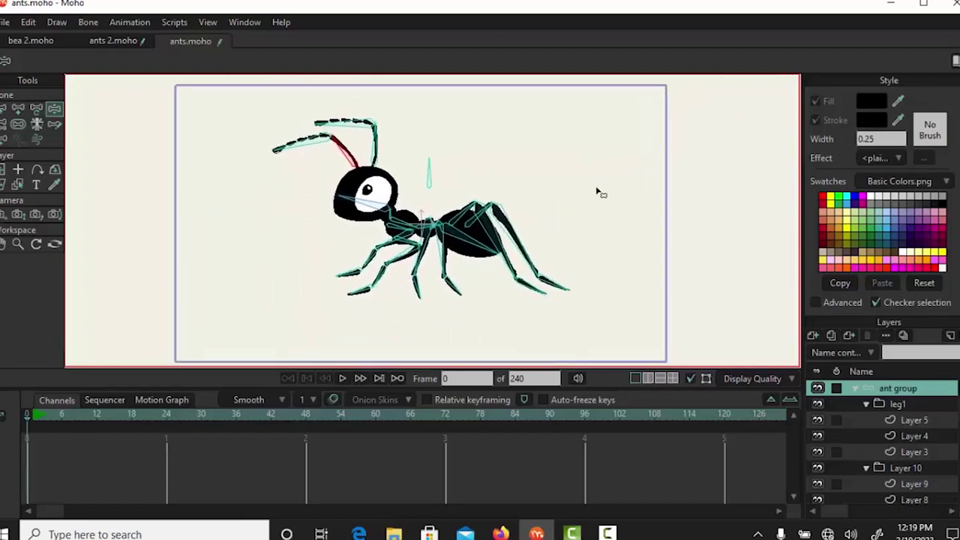
pyautogui.scroll(2, 616, 175)
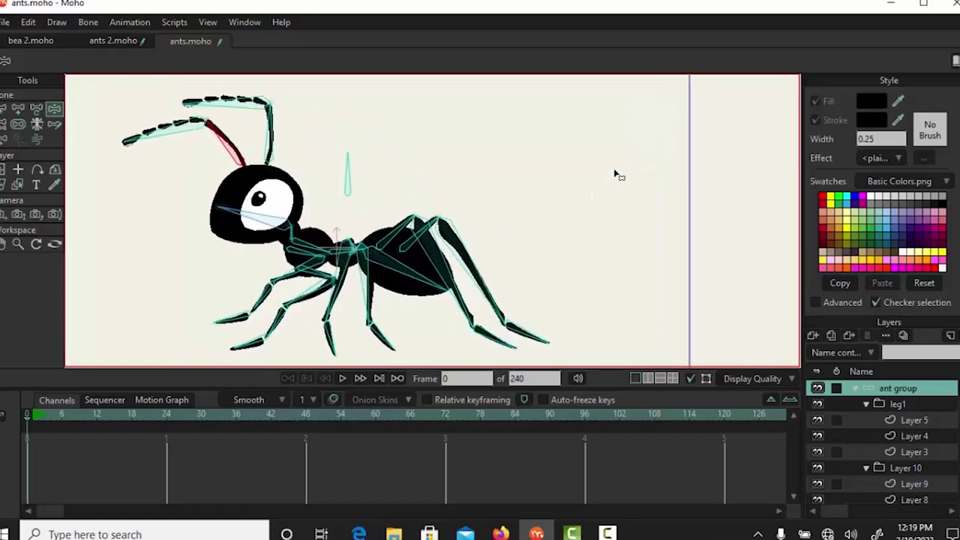
pyautogui.scroll(1, 609, 182)
pyautogui.moveTo(530, 289); pyautogui.dragTo(558, 206)
pyautogui.scroll(1, 559, 247)
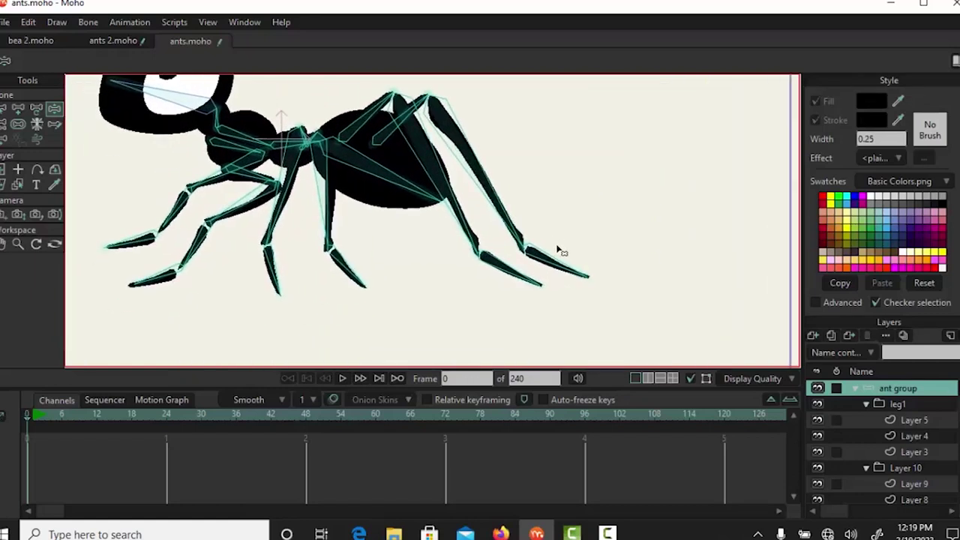
pyautogui.scroll(1, 541, 227)
pyautogui.moveTo(566, 275); pyautogui.dragTo(574, 277)
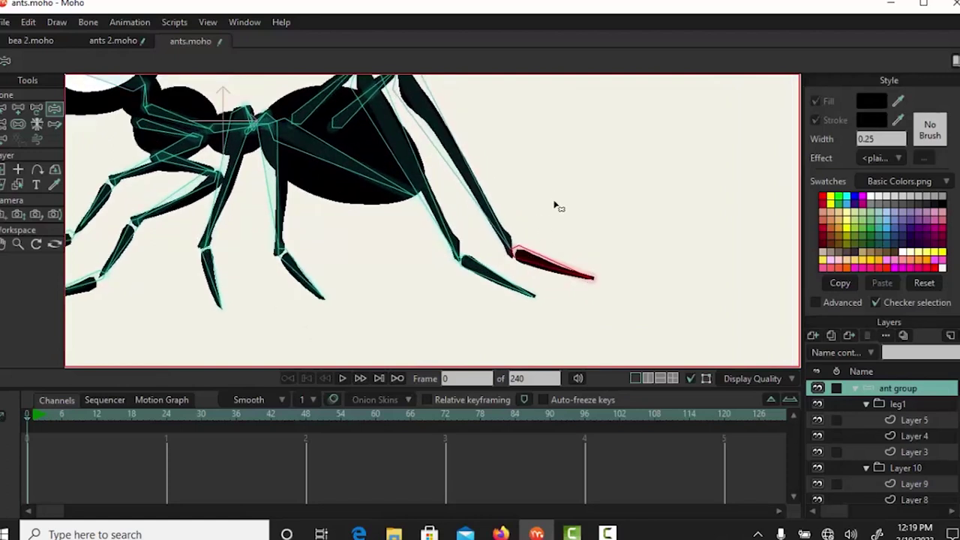
pyautogui.moveTo(556, 203); pyautogui.dragTo(591, 235)
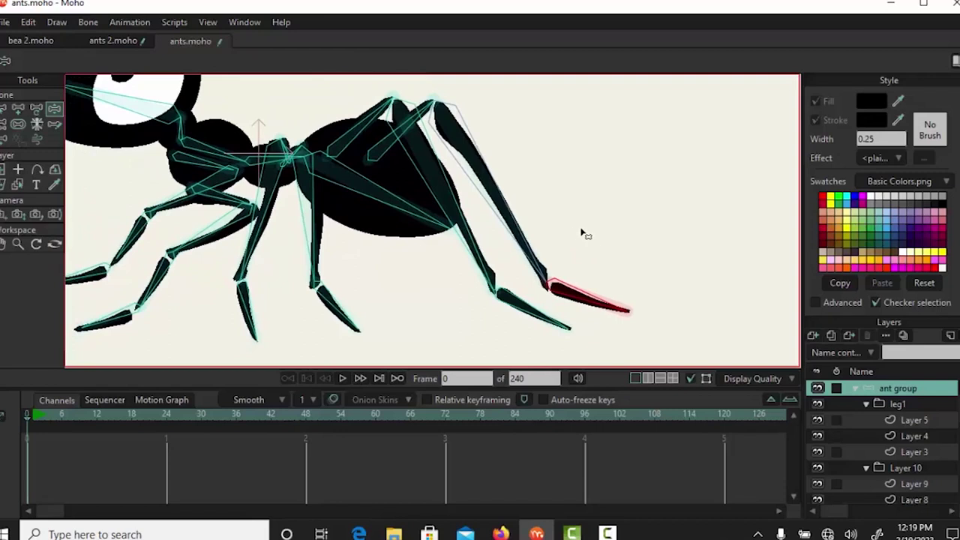
# Deselect all bones and add a nearly horizontal bone extending backward from the ankle joint of the rearmost hind leg.
pyautogui.click(8, 109)
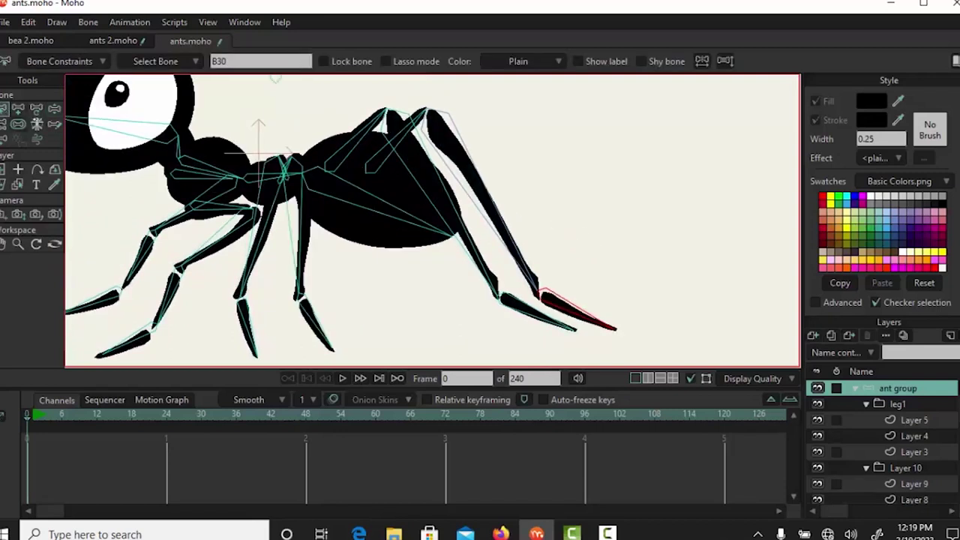
pyautogui.click(540, 233)
pyautogui.moveTo(536, 224); pyautogui.dragTo(574, 209)
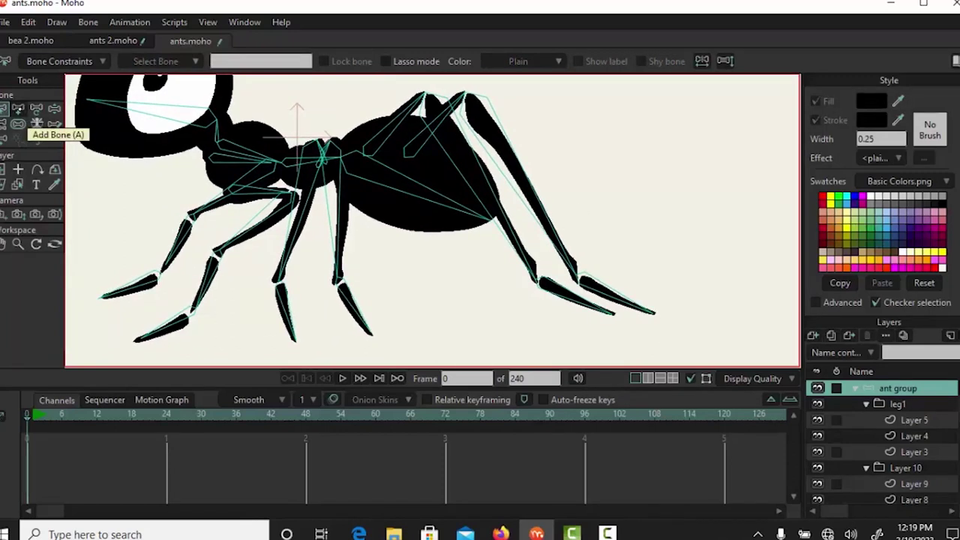
pyautogui.click(18, 109)
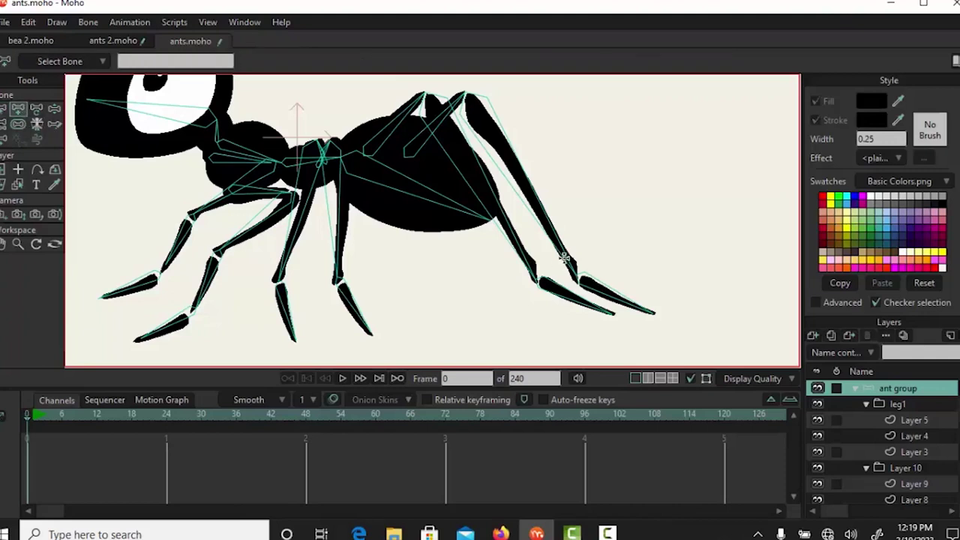
pyautogui.scroll(-2, 575, 255)
pyautogui.scroll(1, 587, 252)
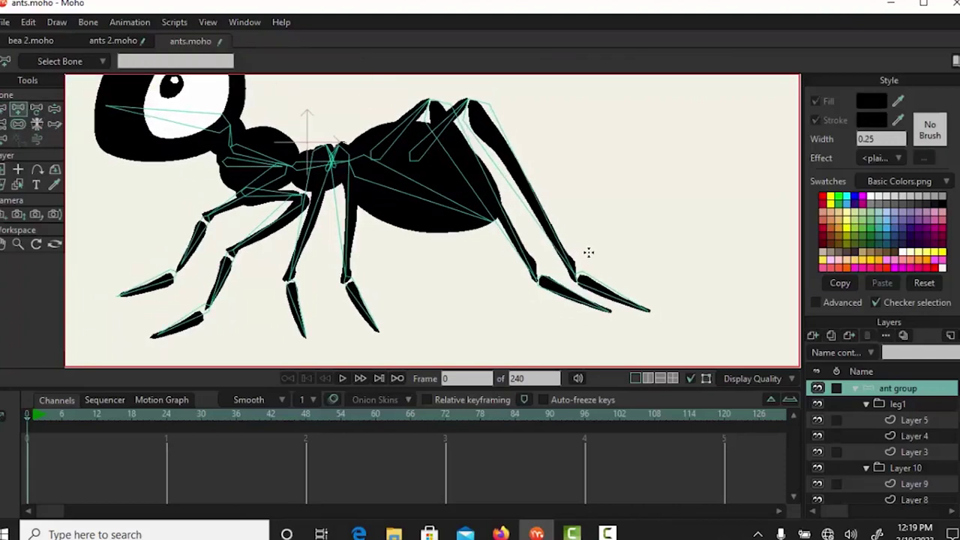
pyautogui.scroll(1, 594, 252)
pyautogui.scroll(4, 596, 255)
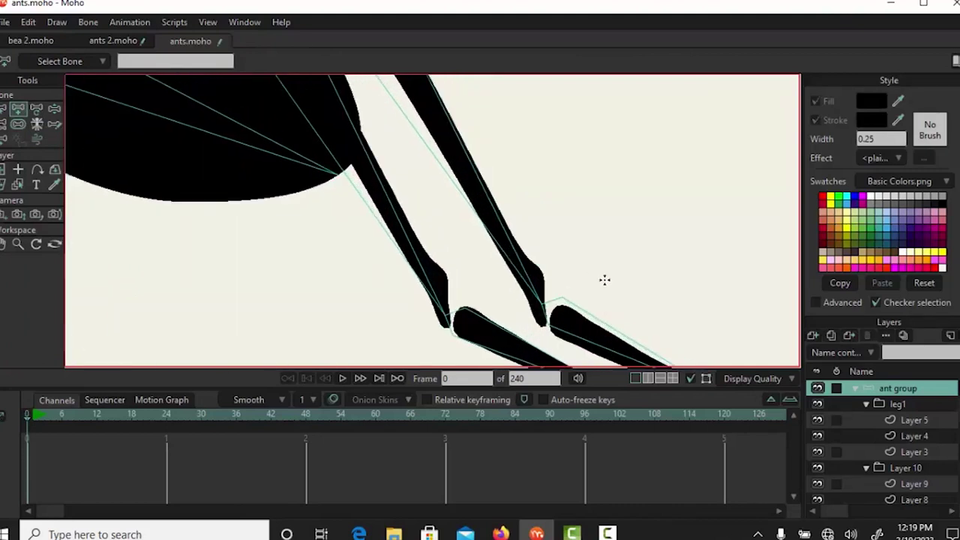
pyautogui.scroll(2, 611, 277)
pyautogui.scroll(1, 588, 200)
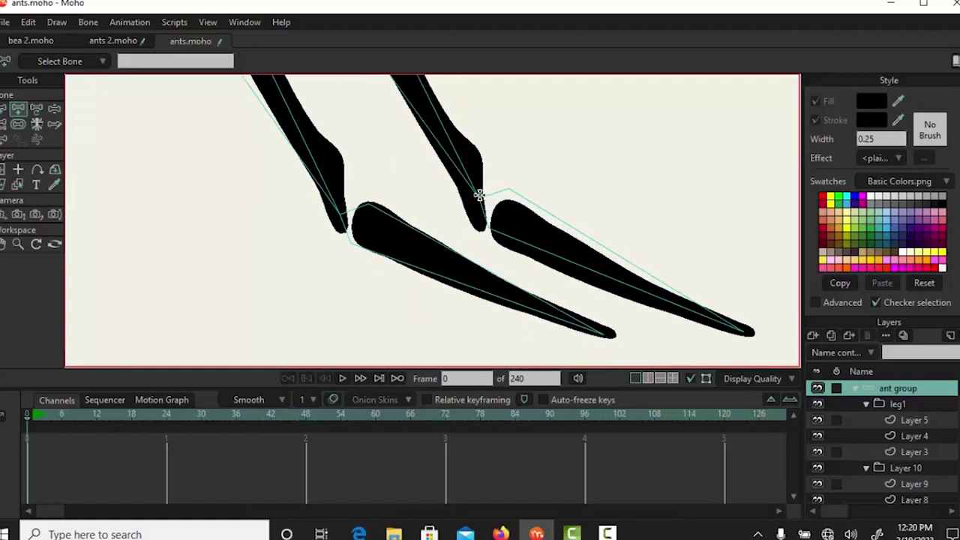
pyautogui.moveTo(484, 193); pyautogui.dragTo(796, 180)
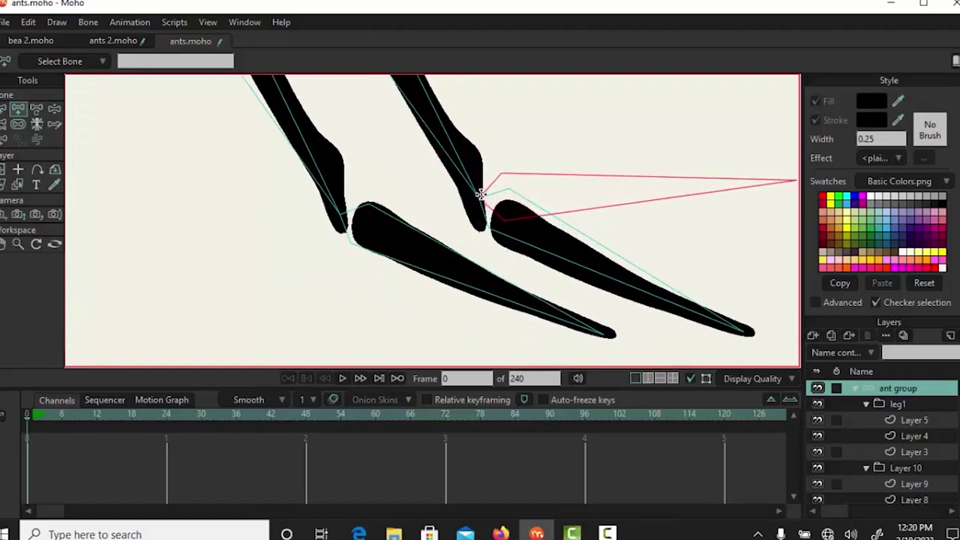
pyautogui.click(481, 193)
# Add a bone slanting up and backward from the ankle joint of the other hind leg.
pyautogui.moveTo(696, 351); pyautogui.dragTo(655, 322)
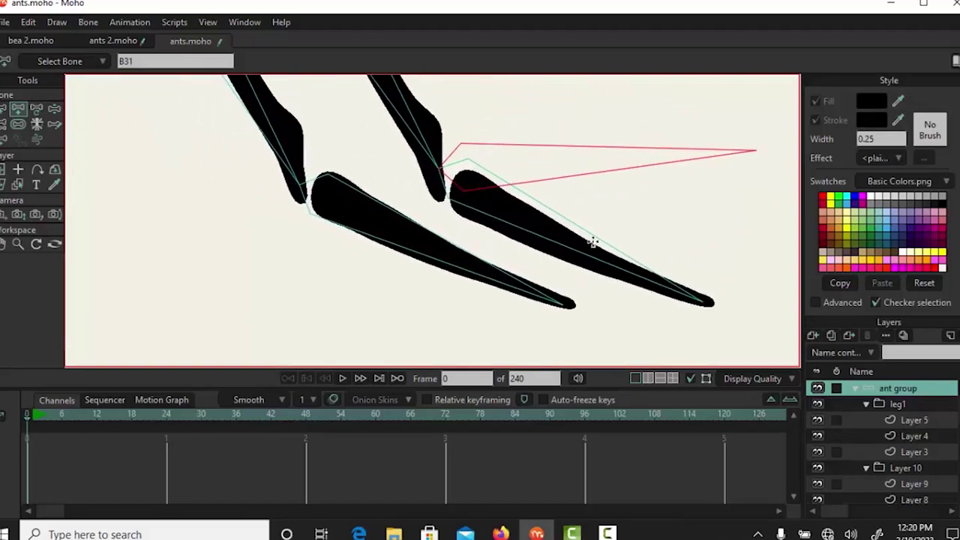
pyautogui.click(5, 109)
pyautogui.moveTo(182, 208); pyautogui.dragTo(189, 255)
pyautogui.click(18, 109)
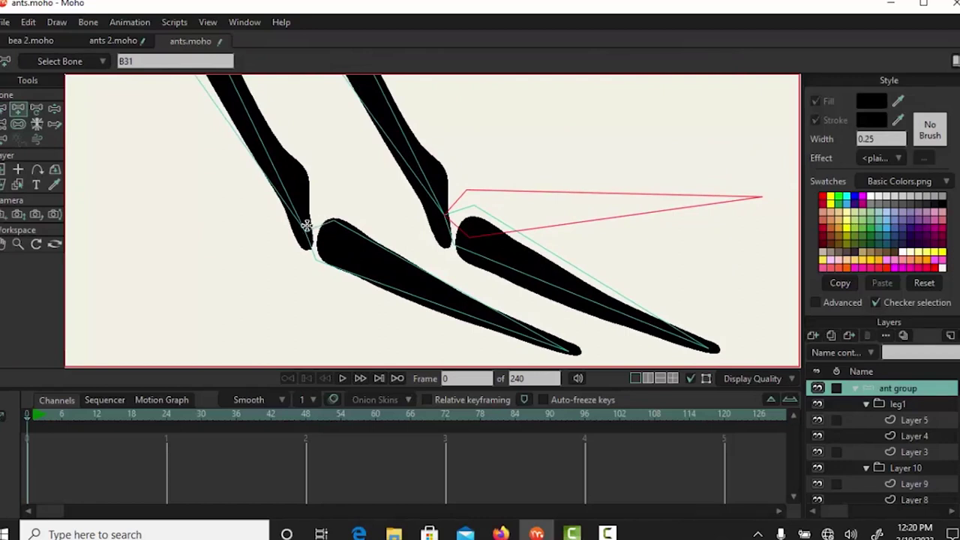
pyautogui.moveTo(304, 226); pyautogui.dragTo(424, 209)
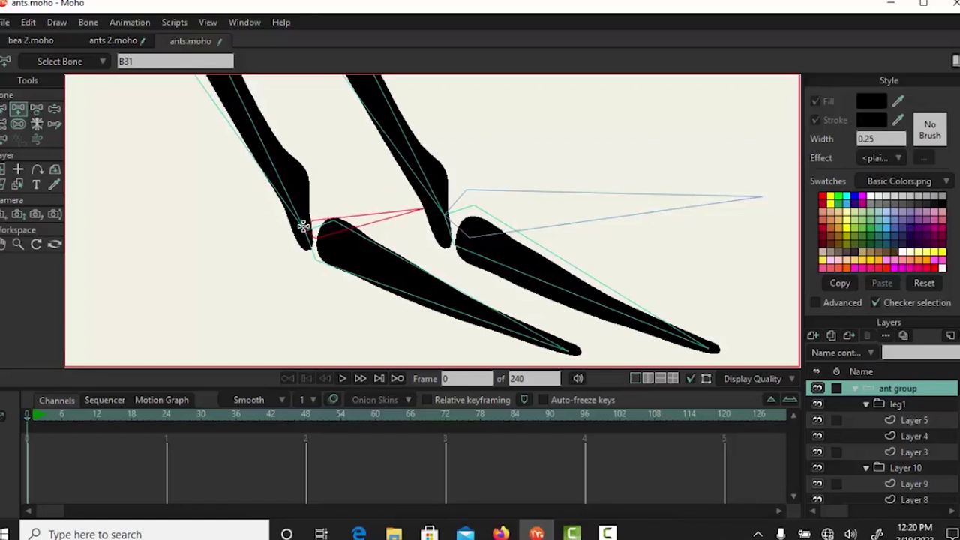
pyautogui.moveTo(424, 209); pyautogui.dragTo(554, 143)
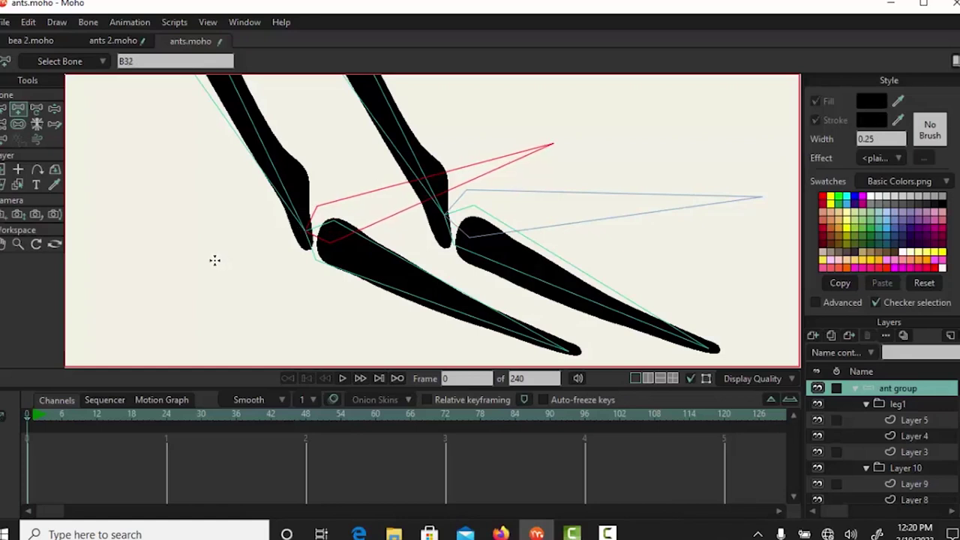
# Deselect all bones and add a long, nearly horizontal bone extending backward from the ankle joint of the rearmost middle leg.
pyautogui.moveTo(103, 274); pyautogui.dragTo(215, 261)
pyautogui.click(3, 110)
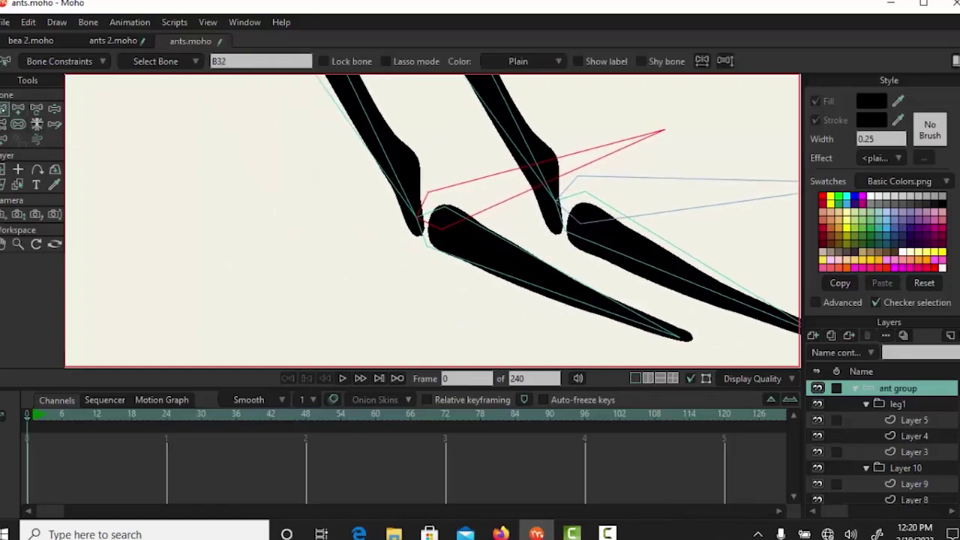
pyautogui.click(219, 190)
pyautogui.moveTo(254, 216); pyautogui.dragTo(194, 224)
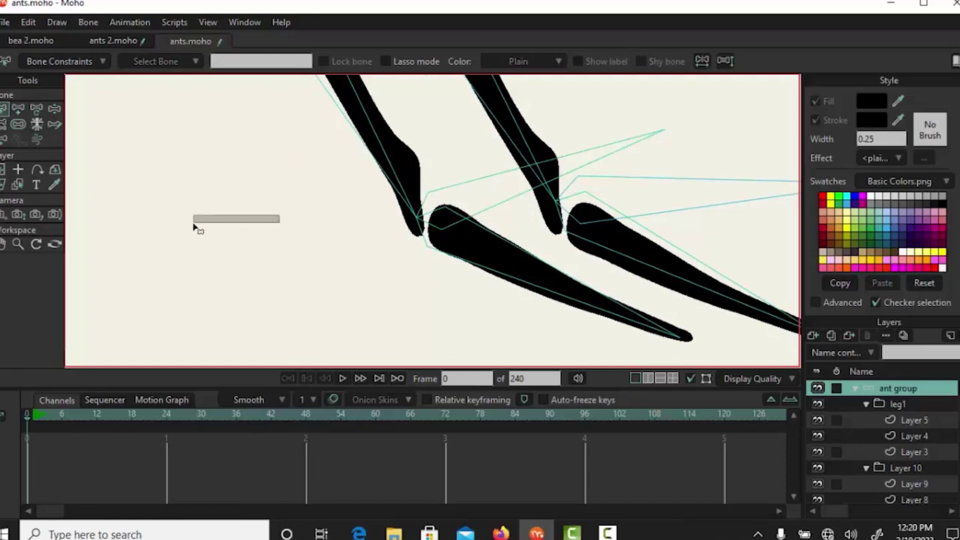
pyautogui.hscroll(-6, 234, 235)
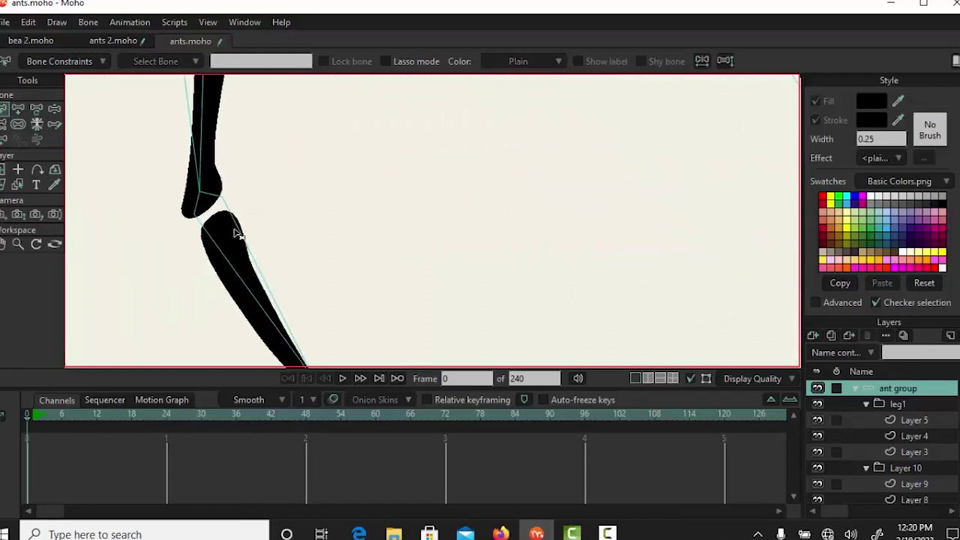
pyautogui.scroll(-4, 315, 226)
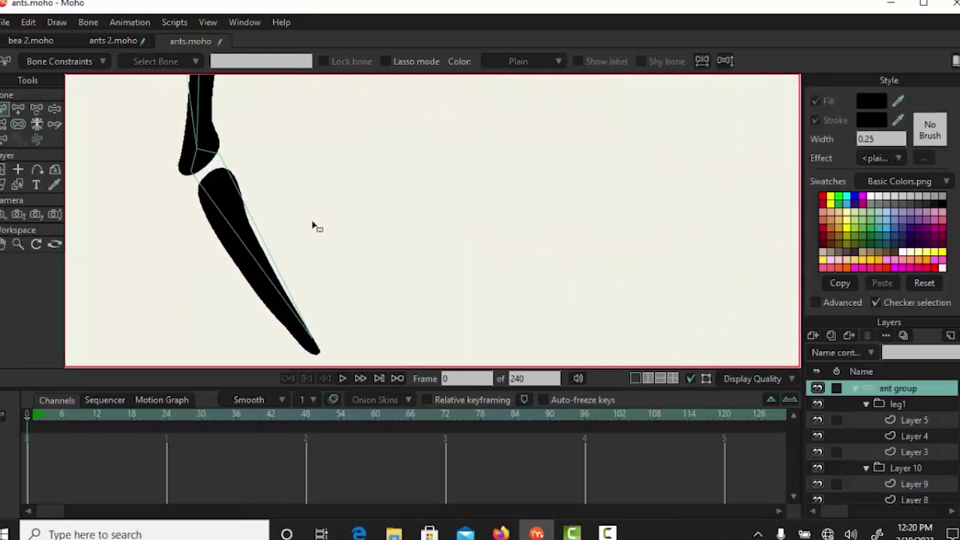
pyautogui.press('t')
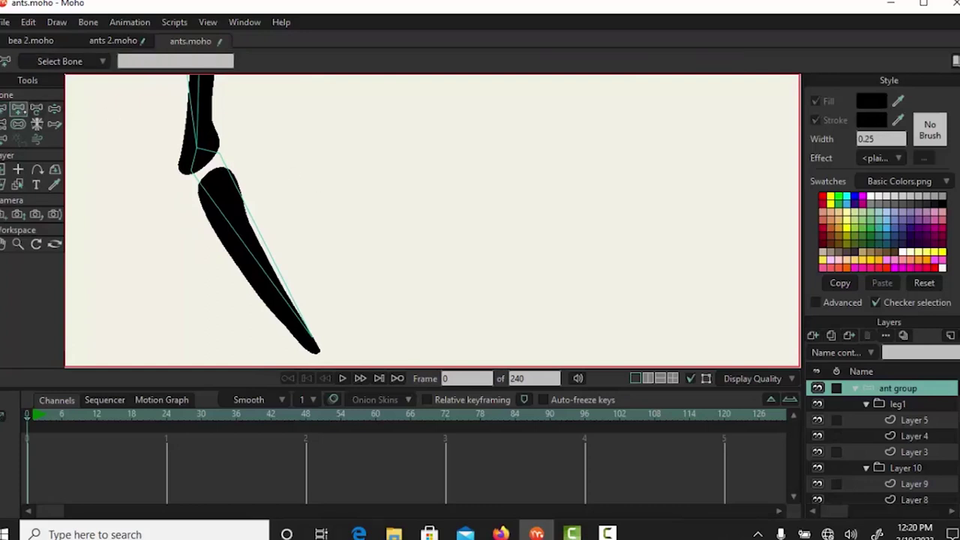
pyautogui.moveTo(198, 147)
pyautogui.mouseDown()
pyautogui.moveTo(559, 114)
pyautogui.moveTo(570, 128)
pyautogui.mouseUp()
pyautogui.click(198, 145)
# Clear the bone selection and add a shorter bone extending backward from the ankle joint of the other middle leg.
pyautogui.moveTo(149, 224); pyautogui.dragTo(428, 279)
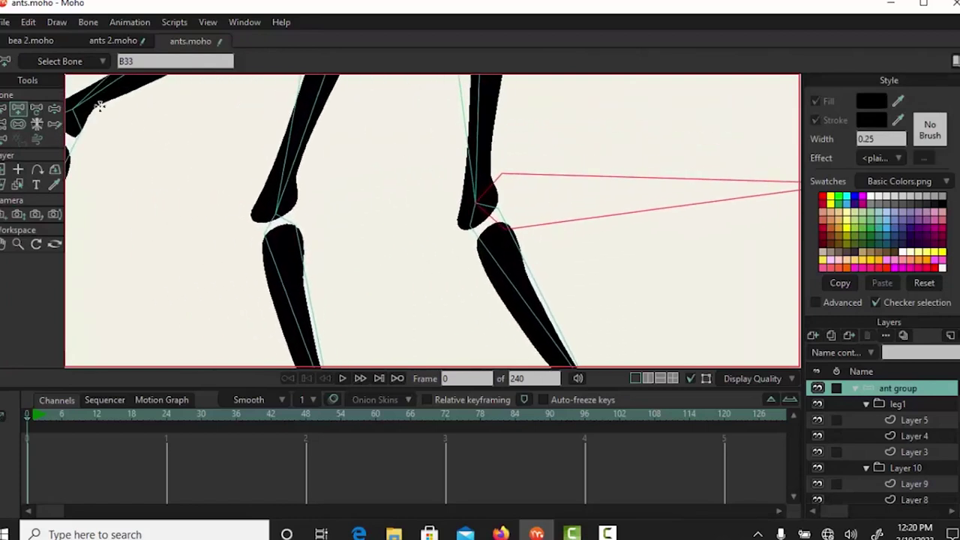
pyautogui.click(4, 111)
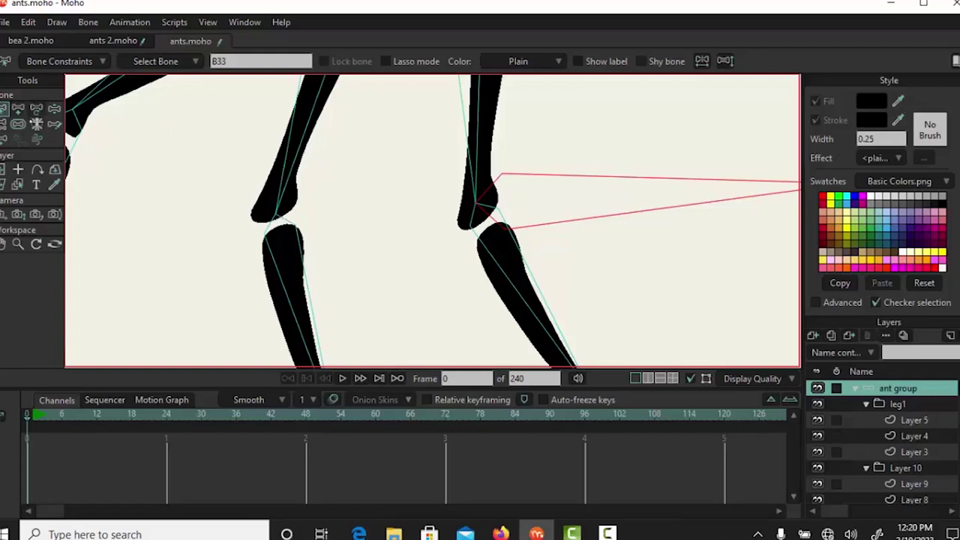
pyautogui.click(131, 190)
pyautogui.click(18, 108)
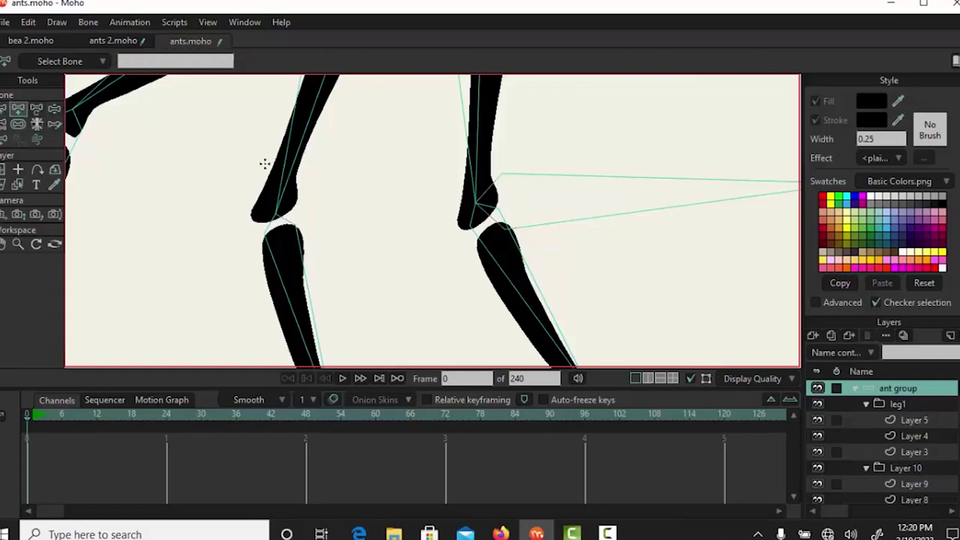
pyautogui.moveTo(278, 213); pyautogui.dragTo(458, 193)
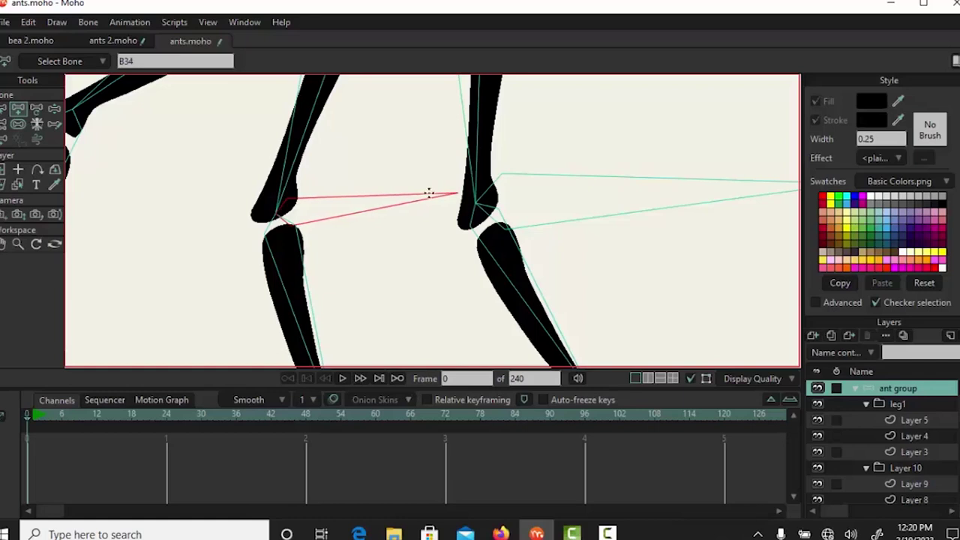
# Extend the lower shin bone of the rearward front leg with Transform Bone so its tip reaches the foot joint.
pyautogui.hscroll(-5, 187, 253)
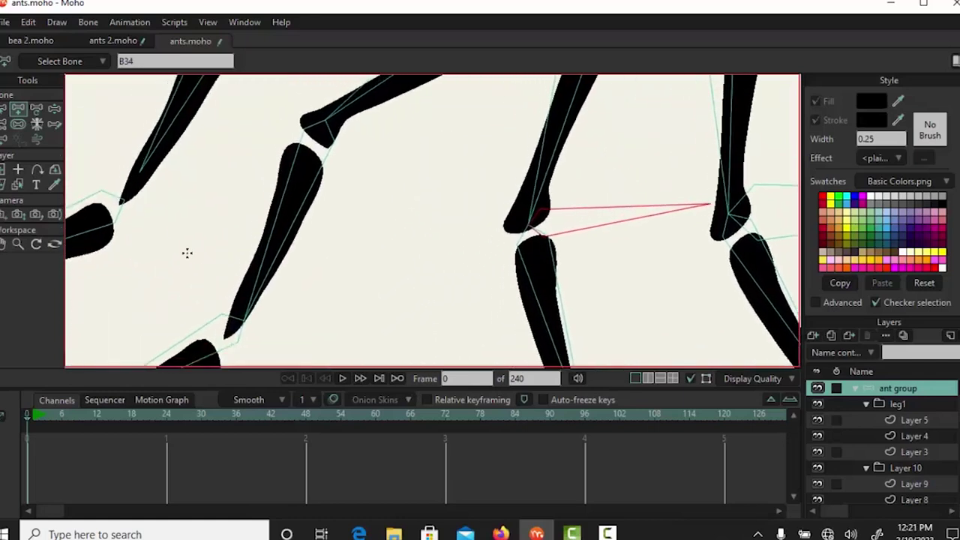
pyautogui.moveTo(187, 253); pyautogui.dragTo(191, 250)
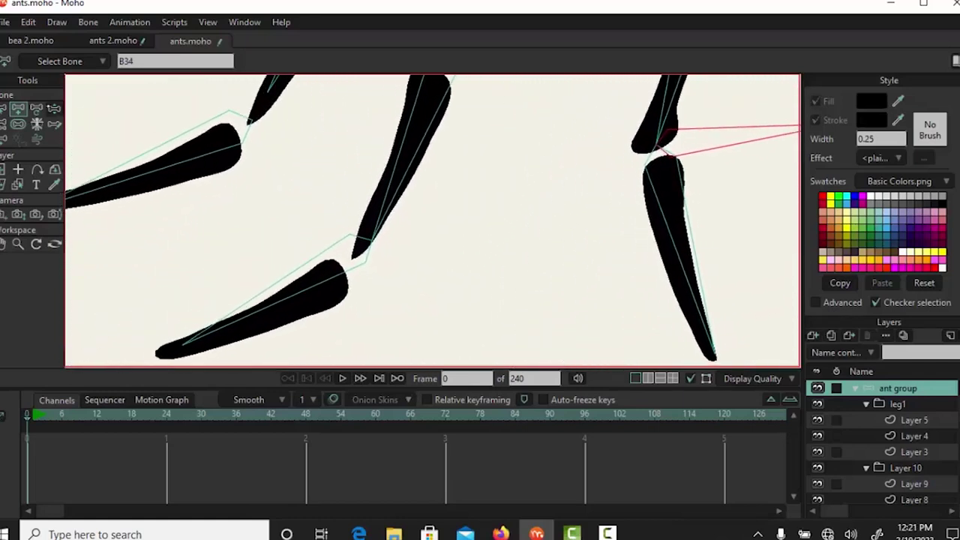
pyautogui.click(1, 112)
pyautogui.click(169, 216)
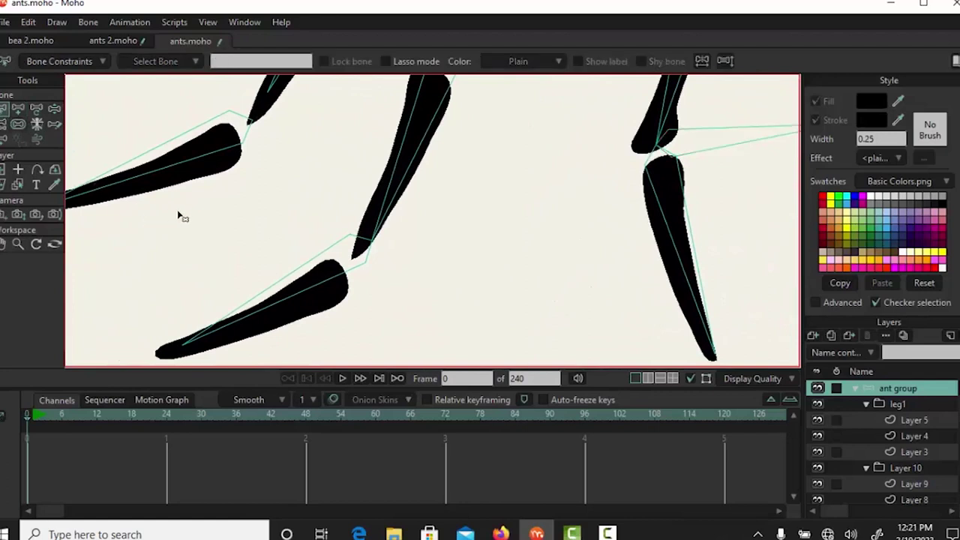
pyautogui.click(18, 110)
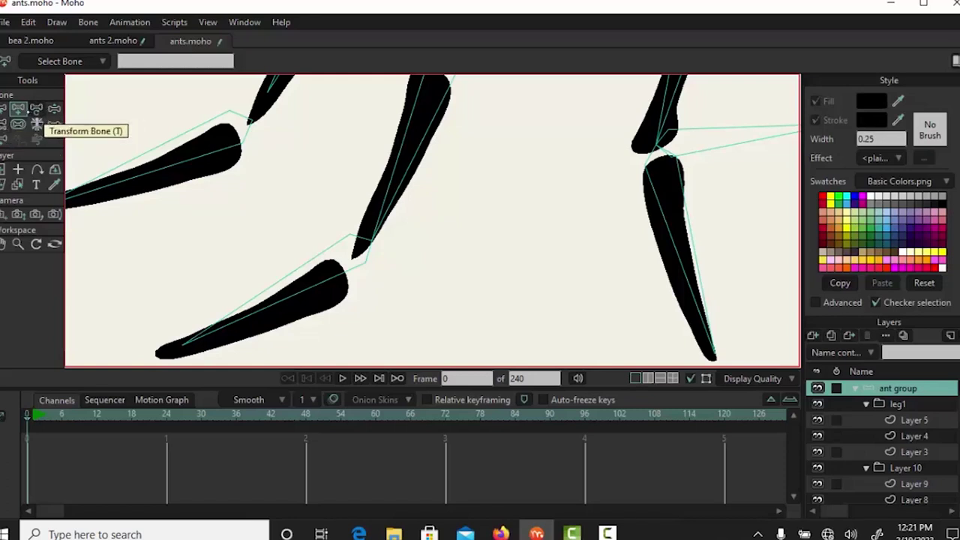
pyautogui.click(36, 110)
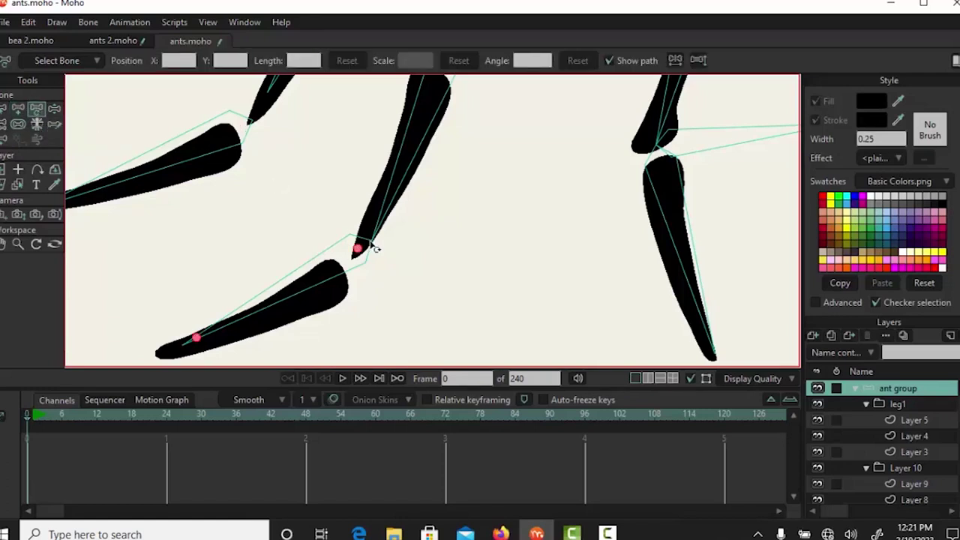
pyautogui.moveTo(370, 252); pyautogui.dragTo(370, 251)
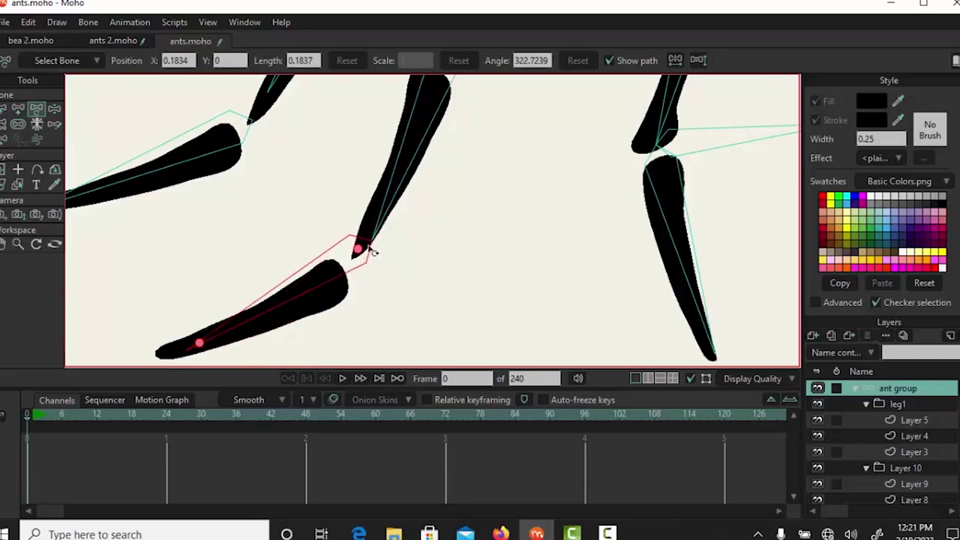
pyautogui.click(377, 229)
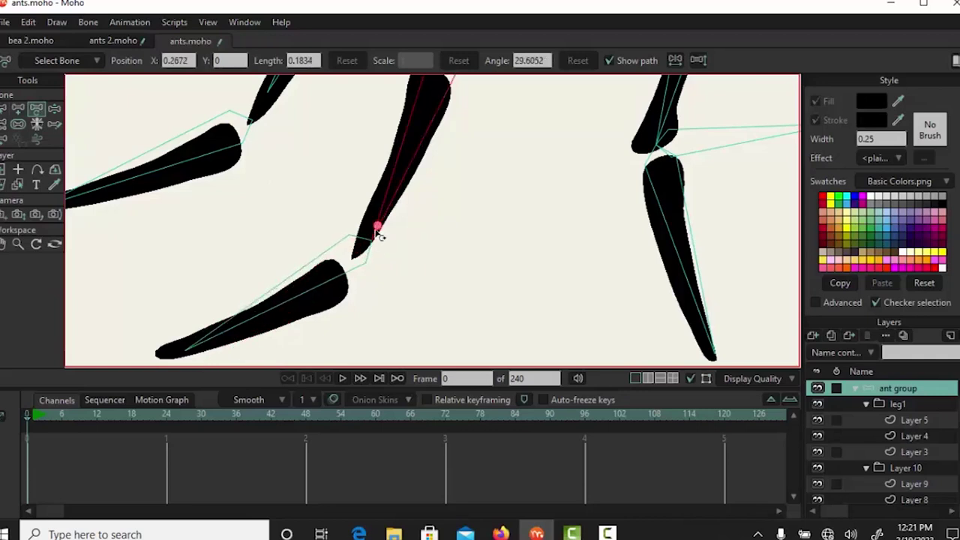
pyautogui.moveTo(377, 226); pyautogui.dragTo(352, 260)
# Move that front leg's foot bone onto the start of the foot shape and rotate it to follow the foot.
pyautogui.click(359, 249)
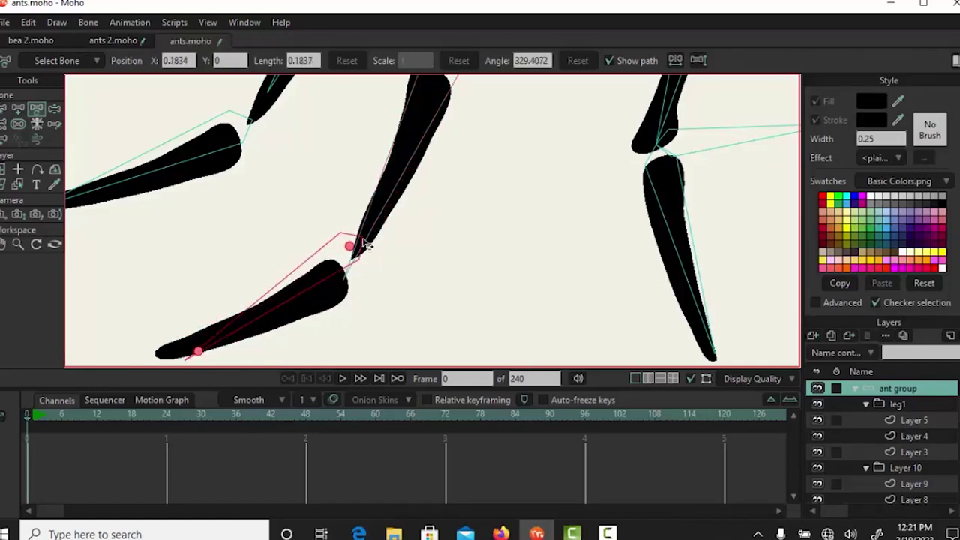
pyautogui.moveTo(363, 243); pyautogui.dragTo(334, 291)
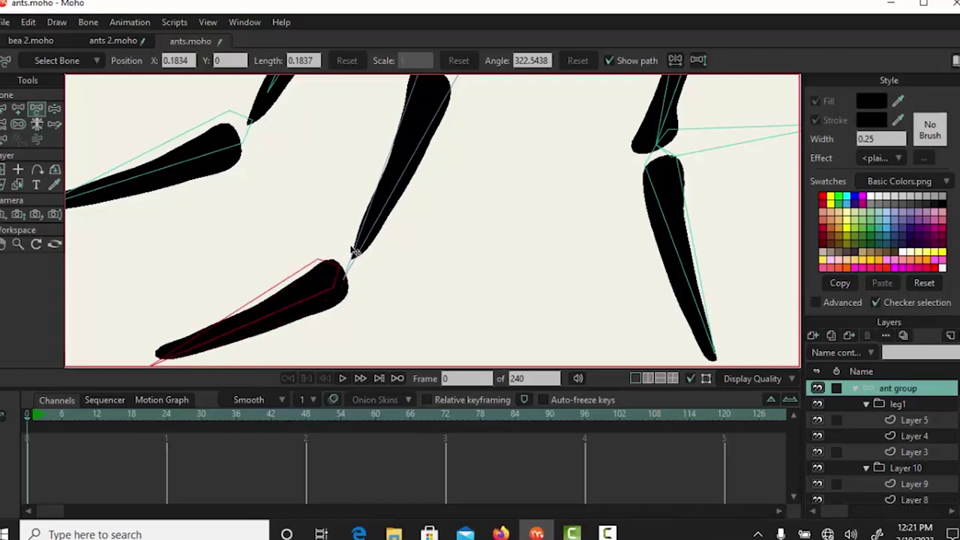
pyautogui.moveTo(354, 251); pyautogui.dragTo(330, 290)
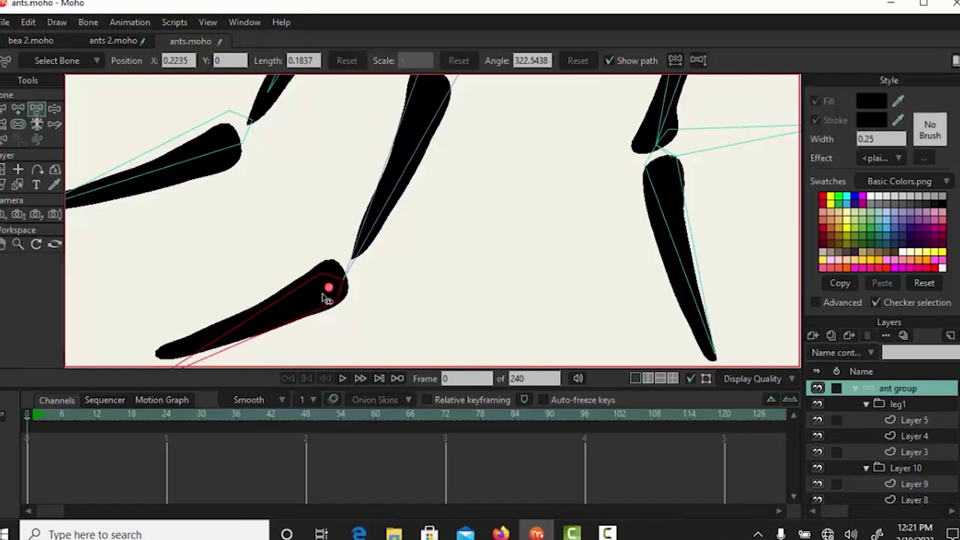
pyautogui.moveTo(321, 302); pyautogui.dragTo(350, 272)
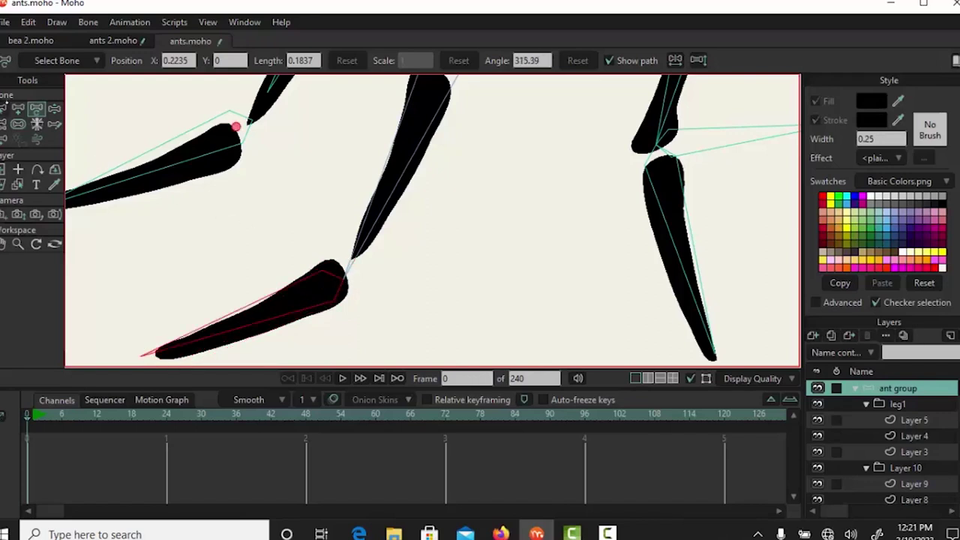
# Deselect all bones and add a horizontal bone extending backward from the corrected ankle joint of the rearward front leg.
pyautogui.press('b')
pyautogui.click(118, 212)
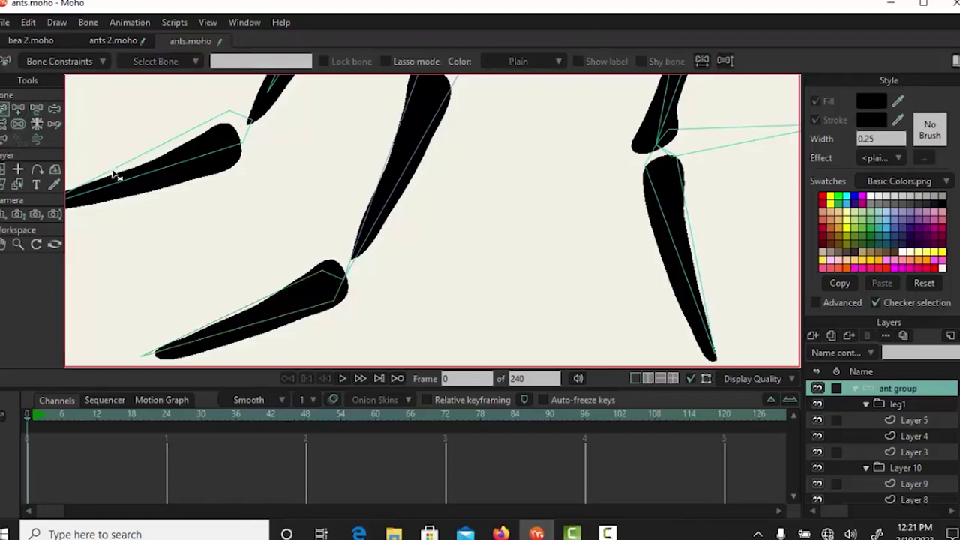
pyautogui.click(18, 109)
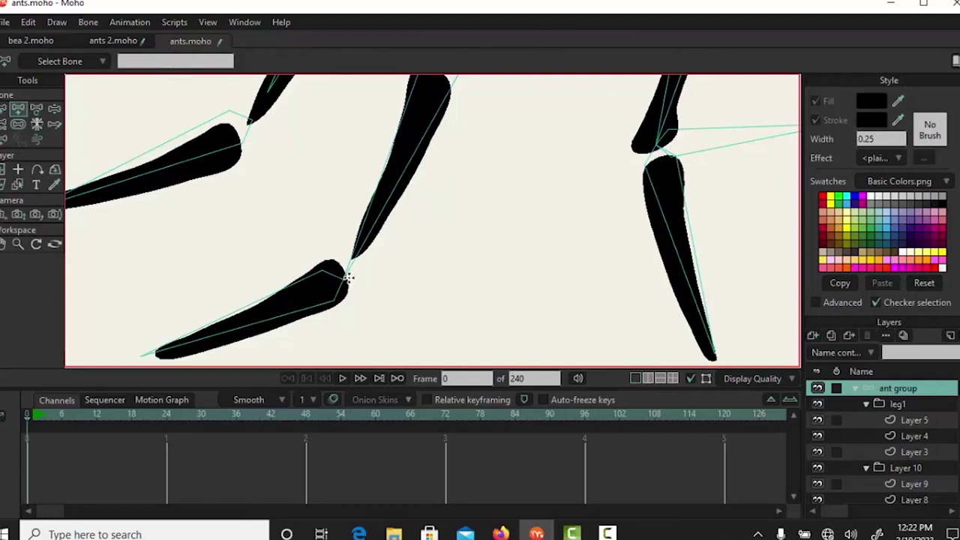
pyautogui.moveTo(347, 278); pyautogui.dragTo(589, 276)
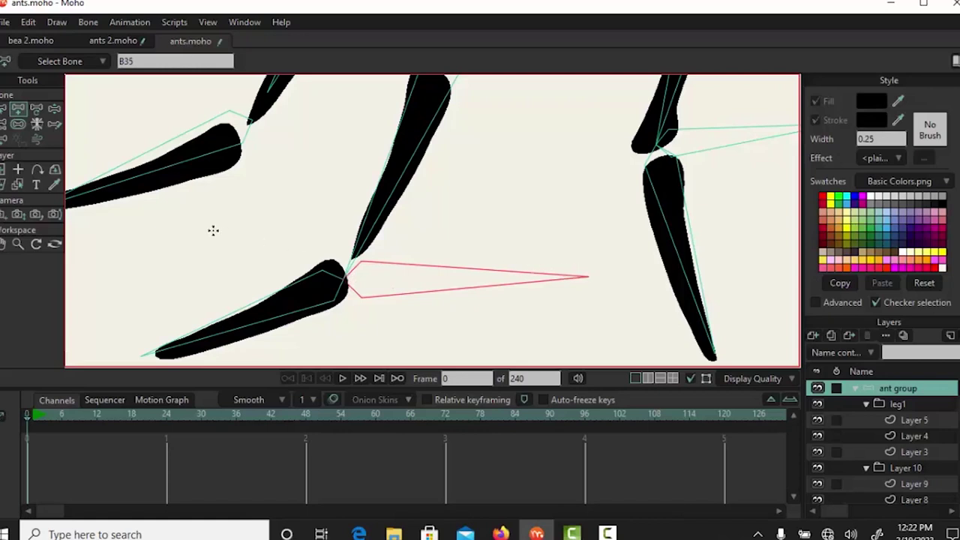
pyautogui.moveTo(213, 247); pyautogui.dragTo(411, 300)
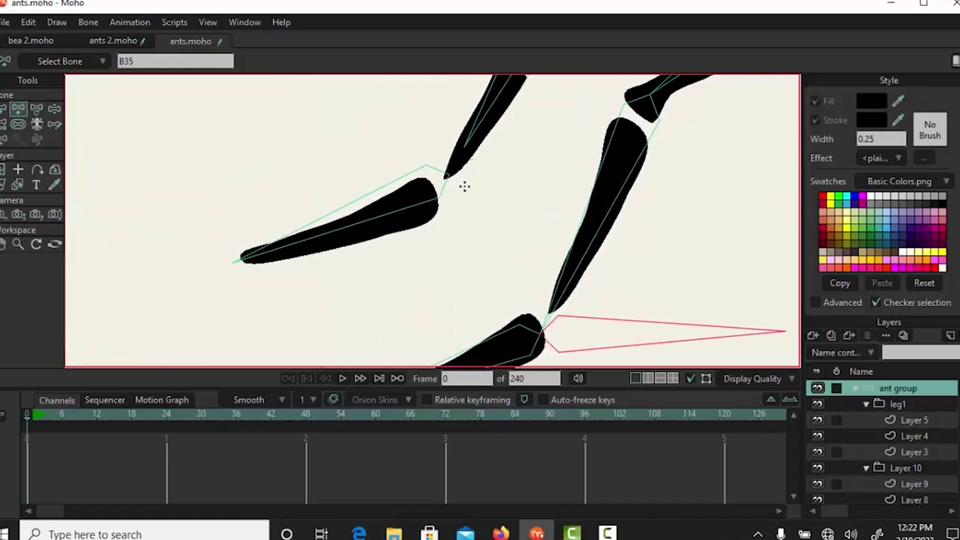
# Extend the lower shin bone of the forward front leg with Transform Bone so its tip reaches the foot joint.
pyautogui.click(5, 109)
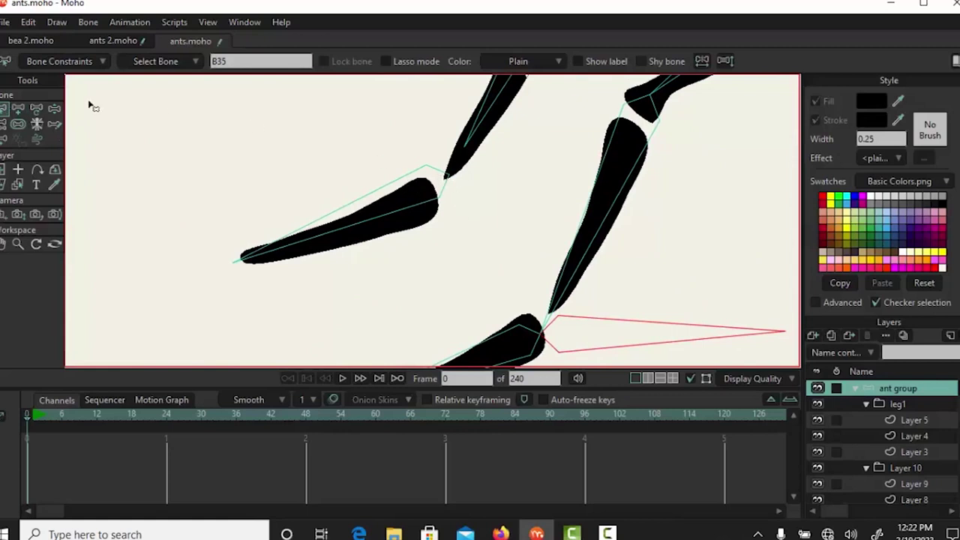
pyautogui.click(20, 109)
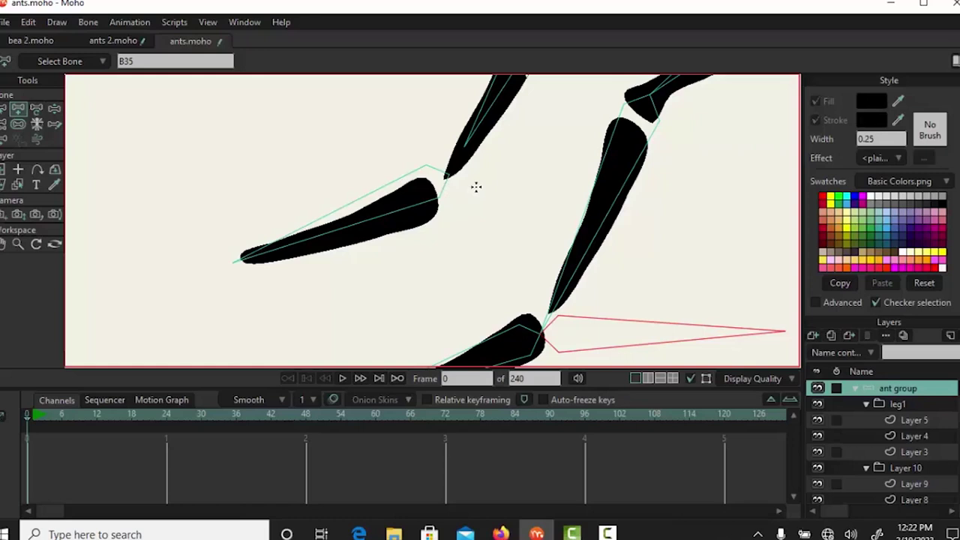
pyautogui.click(4, 111)
pyautogui.click(20, 110)
pyautogui.click(36, 109)
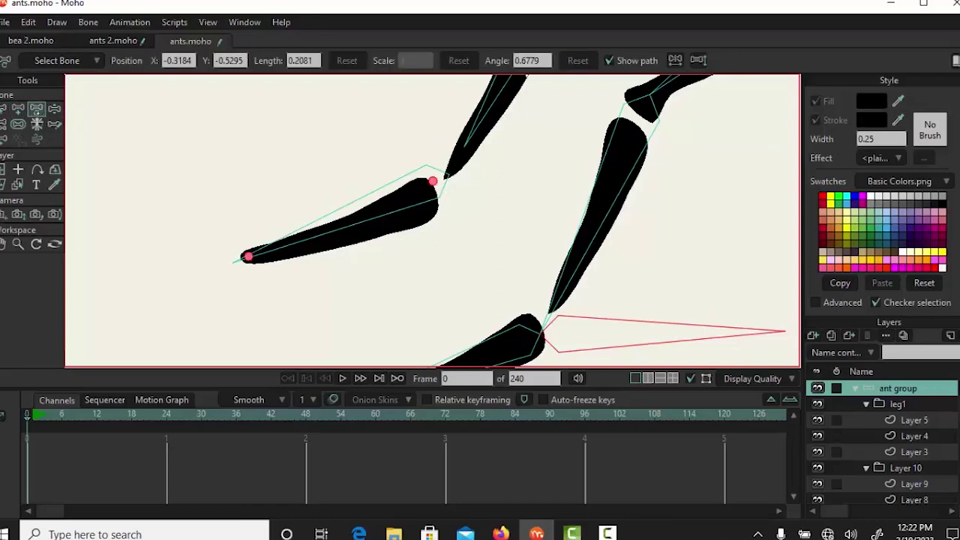
pyautogui.click(472, 137)
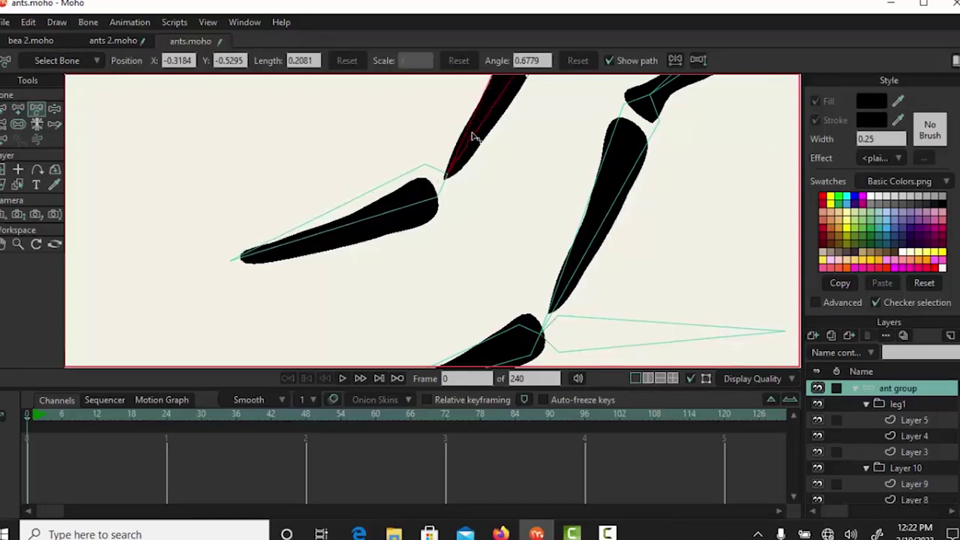
pyautogui.click(450, 182)
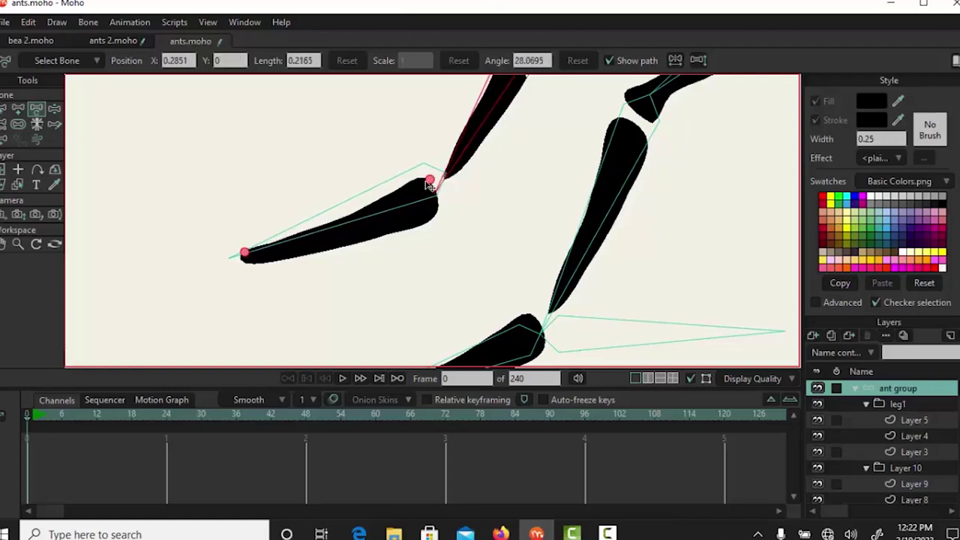
# Move the forward front leg's foot bone onto the start of the foot shape and rotate it to follow the foot.
pyautogui.click(426, 189)
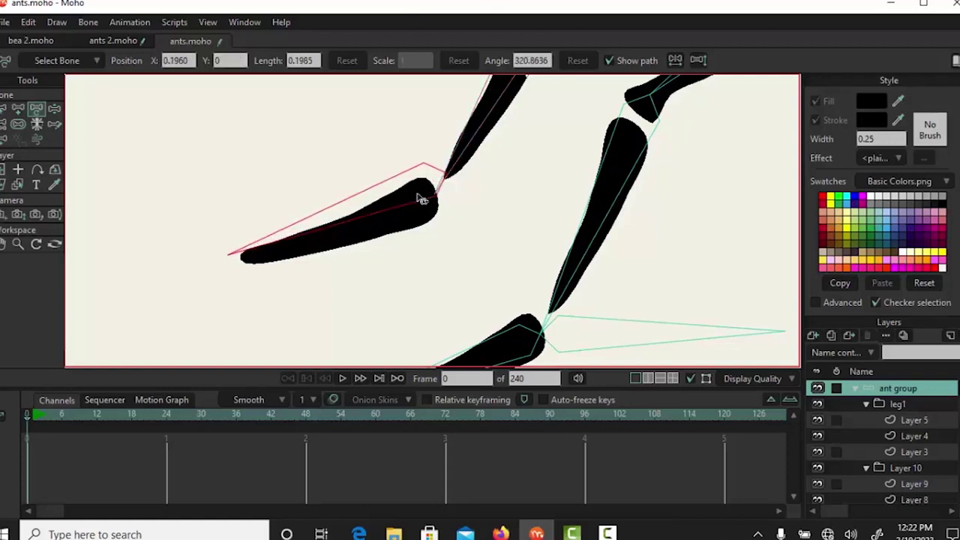
pyautogui.moveTo(440, 186); pyautogui.dragTo(373, 229)
pyautogui.moveTo(294, 258); pyautogui.dragTo(294, 254)
pyautogui.press('z')
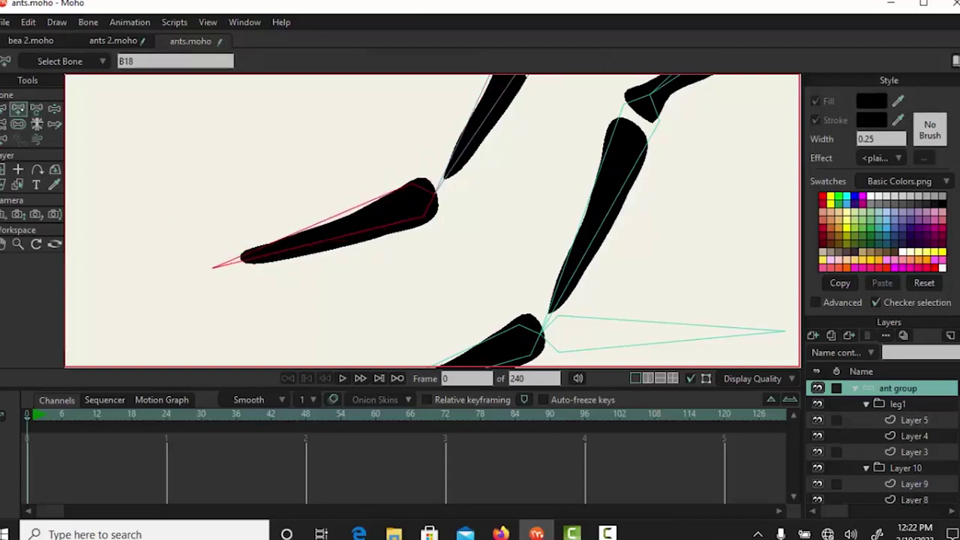
# Deselect all bones and add a short horizontal bone extending backward from the forward front leg's ankle joint.
pyautogui.click(490, 208)
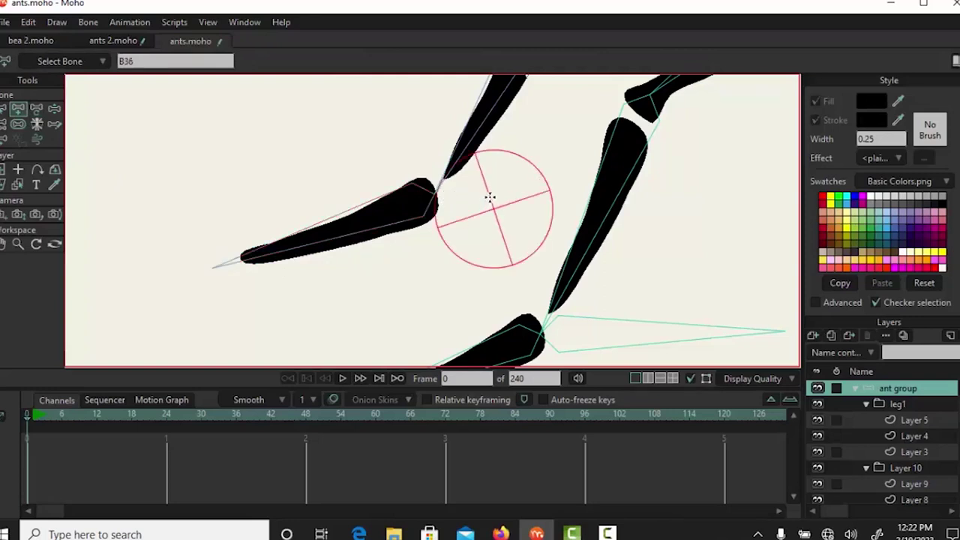
pyautogui.click(481, 199)
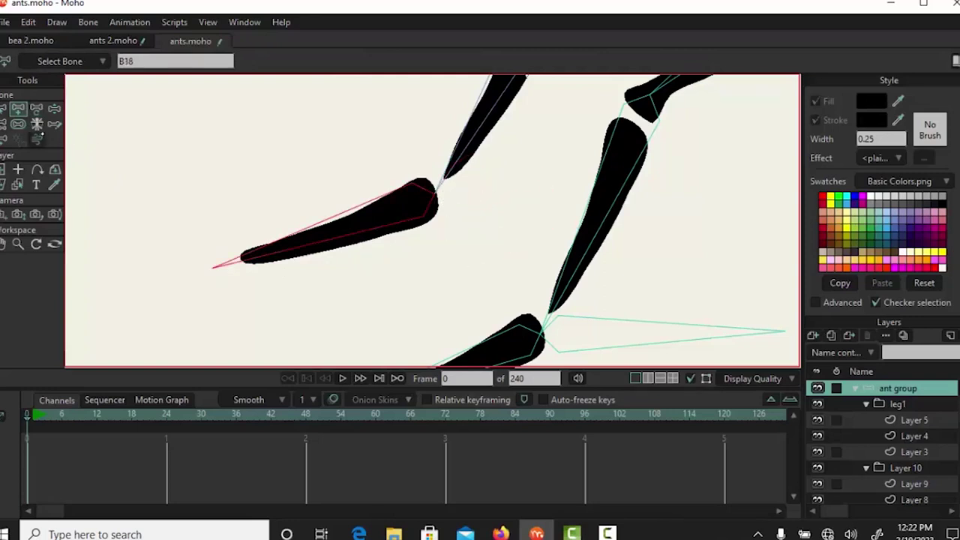
pyautogui.click(4, 108)
pyautogui.click(156, 142)
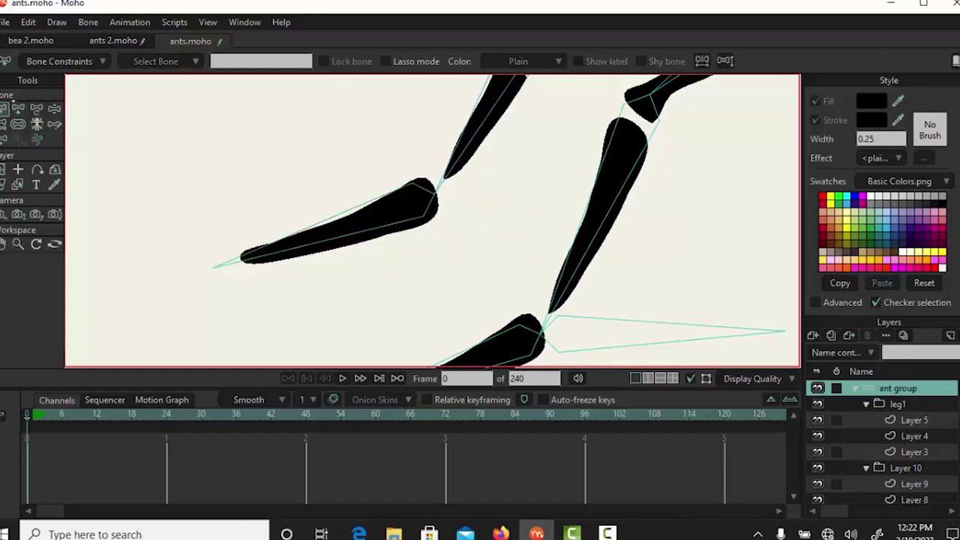
pyautogui.click(18, 108)
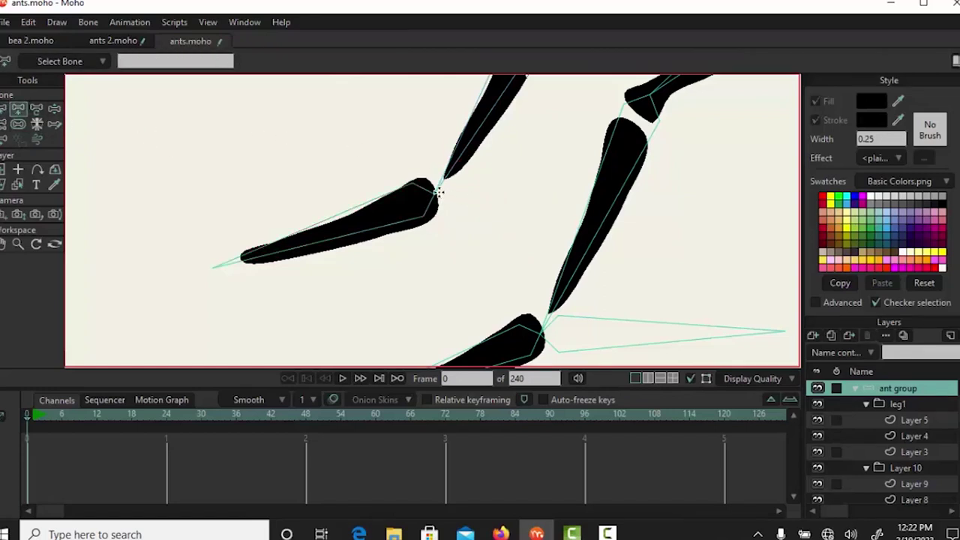
pyautogui.moveTo(436, 192); pyautogui.dragTo(587, 187)
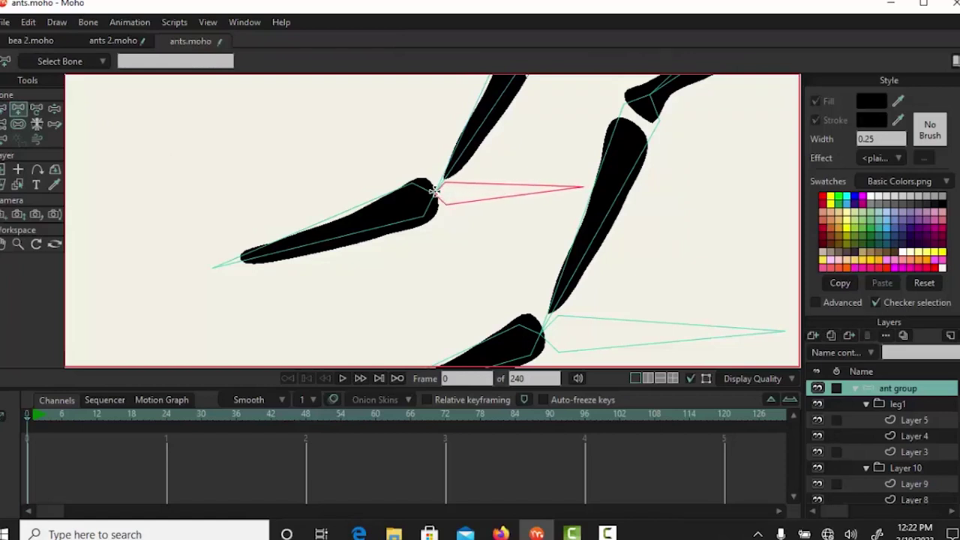
pyautogui.click(571, 194)
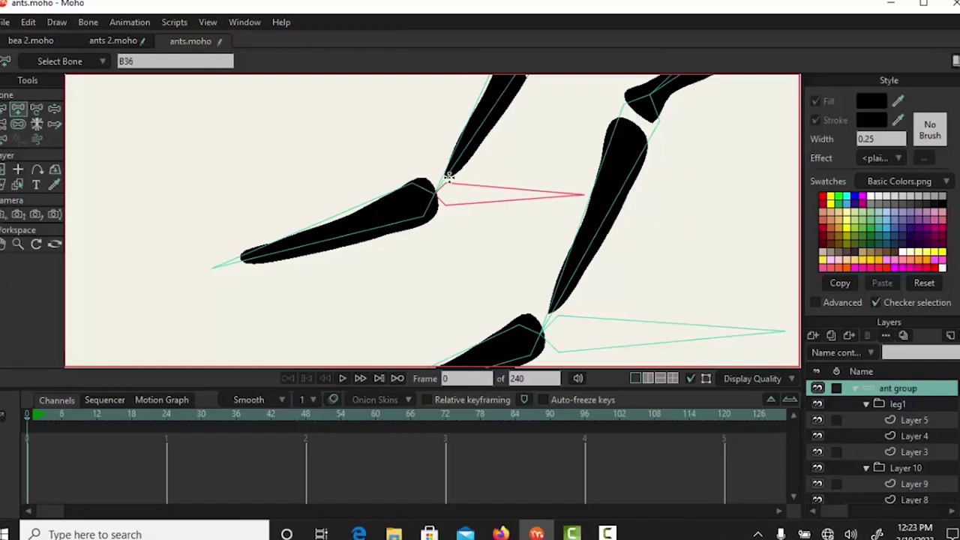
# Examine the whole ant rig to check the added ankle bones on the front, middle and rear legs.
pyautogui.scroll(1, 448, 178)
pyautogui.scroll(-1, 459, 175)
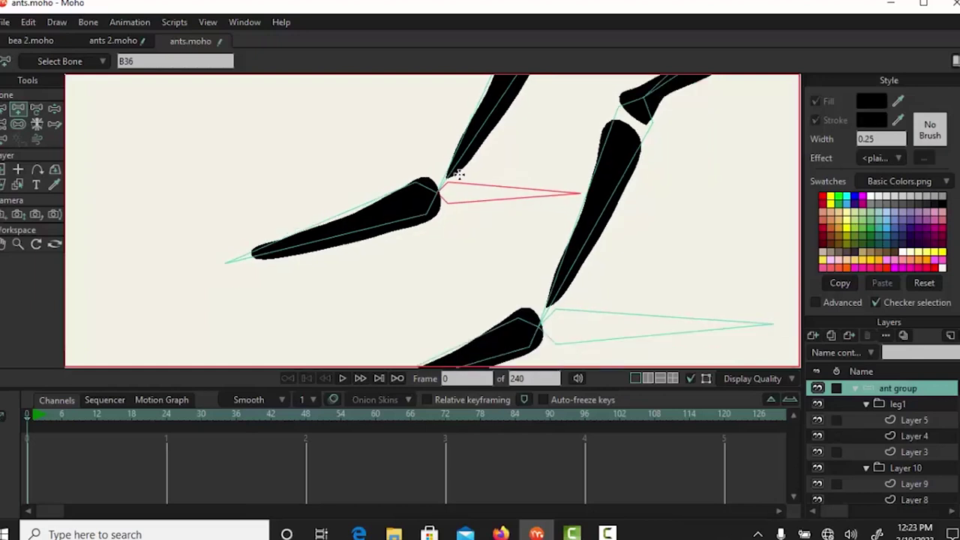
pyautogui.scroll(-4, 460, 174)
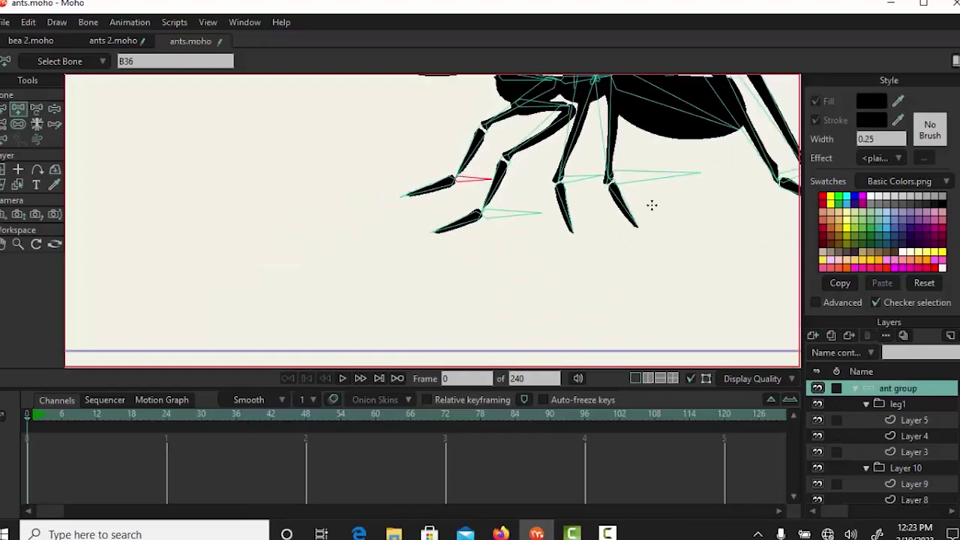
pyautogui.moveTo(680, 219)
pyautogui.mouseDown()
pyautogui.moveTo(465, 256)
pyautogui.moveTo(589, 276)
pyautogui.moveTo(609, 262)
pyautogui.mouseUp()
pyautogui.scroll(1, 609, 264)
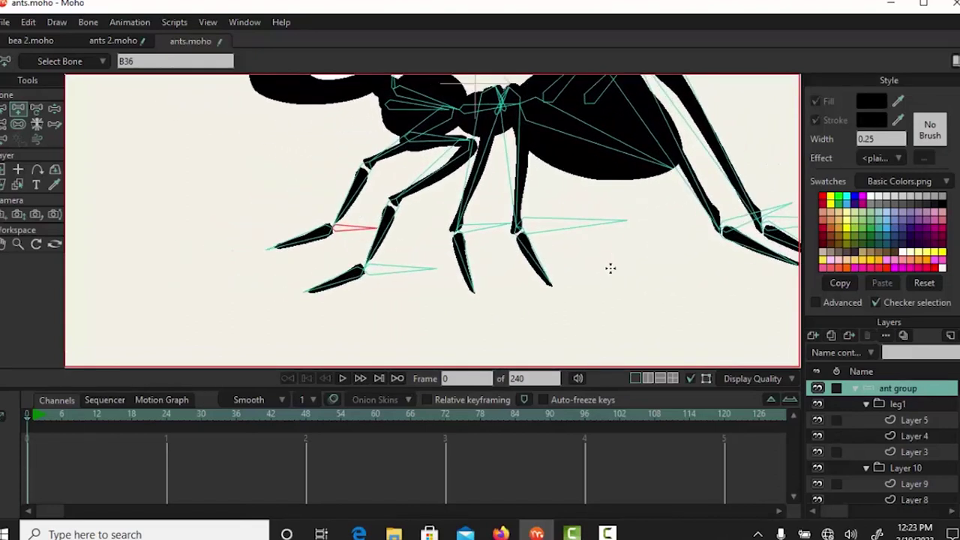
pyautogui.scroll(-1, 607, 264)
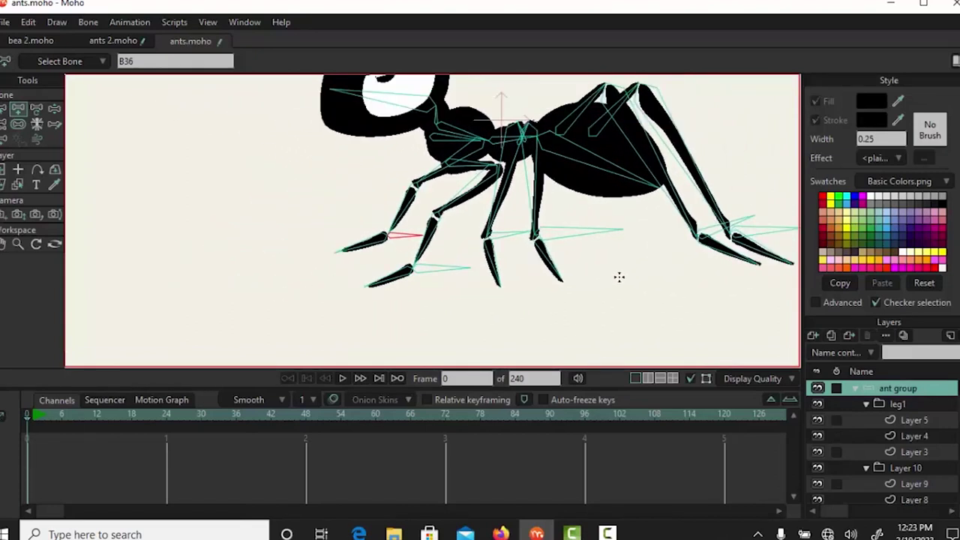
pyautogui.scroll(1, 619, 278)
pyautogui.scroll(2, 608, 295)
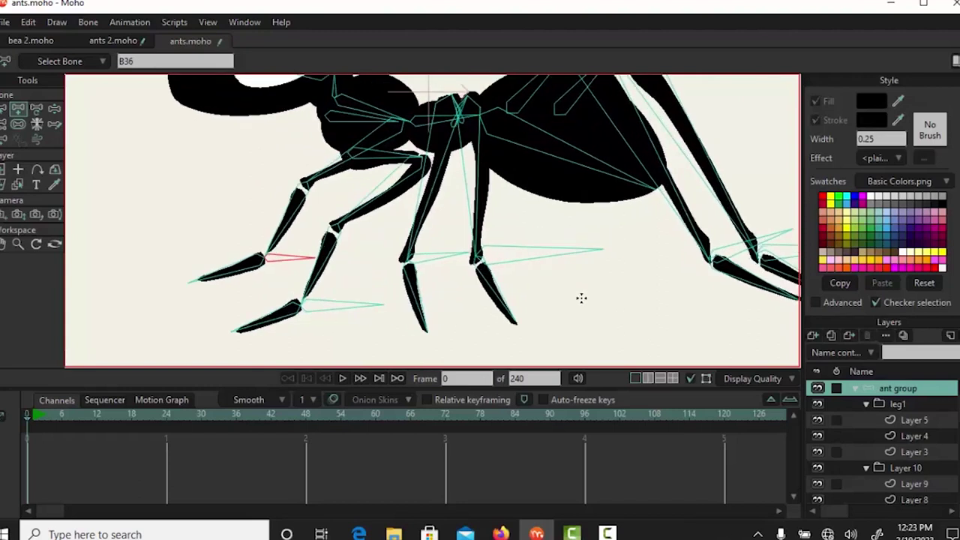
pyautogui.moveTo(582, 298); pyautogui.dragTo(639, 296)
pyautogui.scroll(1, 639, 288)
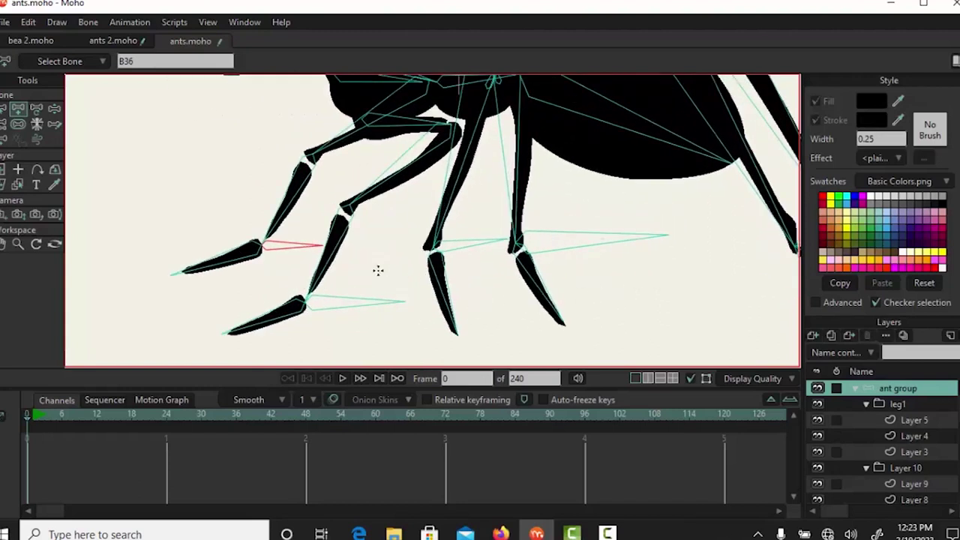
pyautogui.moveTo(389, 270); pyautogui.dragTo(503, 291)
pyautogui.scroll(1, 504, 291)
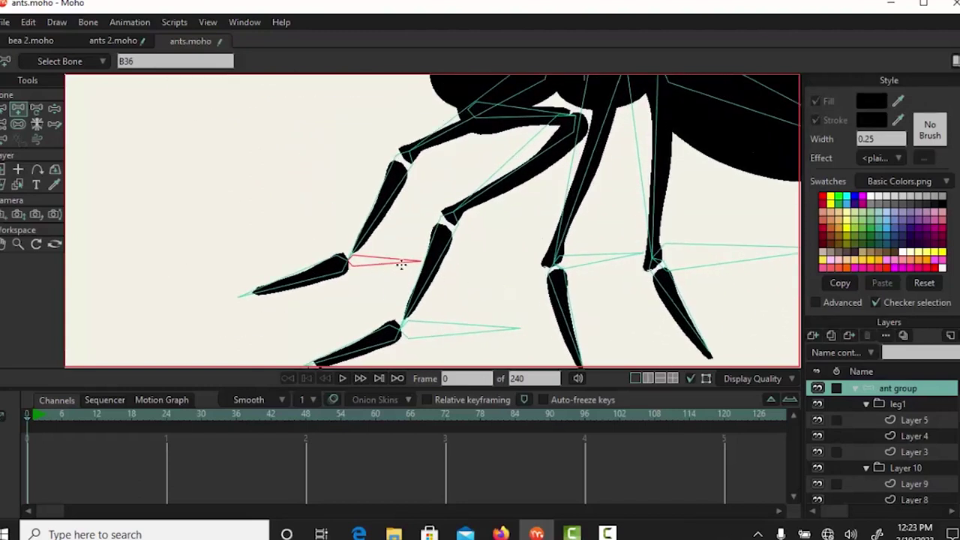
# Set the added ankle bone B36 as the target of the forward front leg's lower shin bone in Bone Constraints.
pyautogui.click(4, 109)
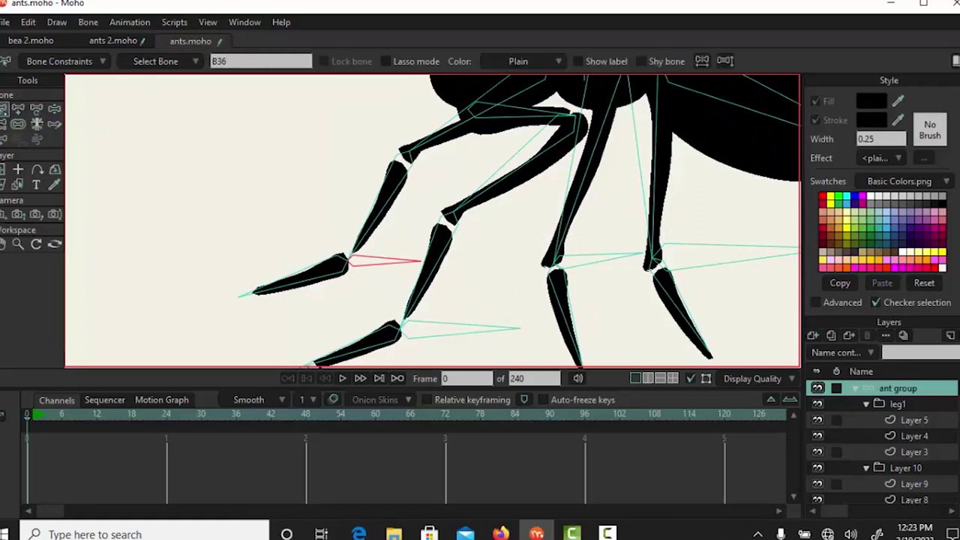
pyautogui.click(88, 141)
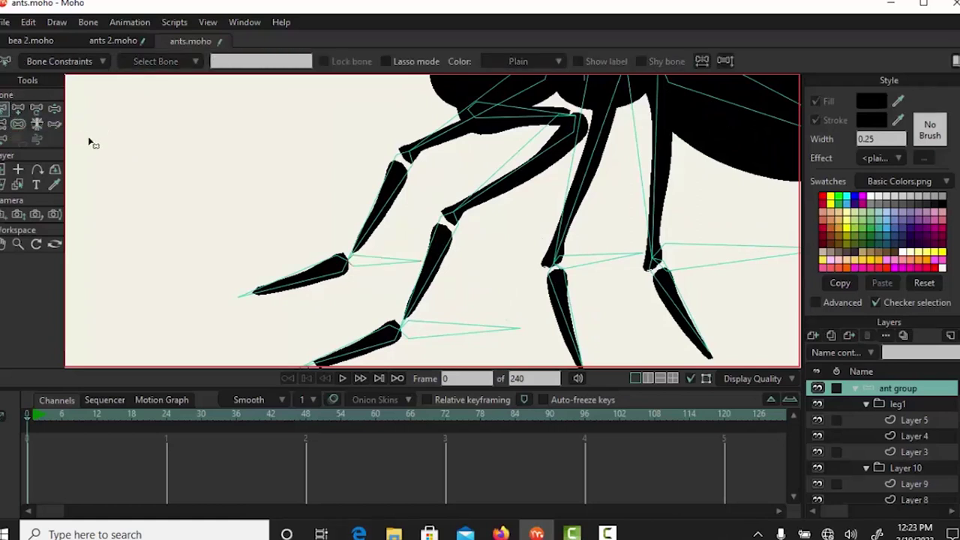
pyautogui.click(389, 211)
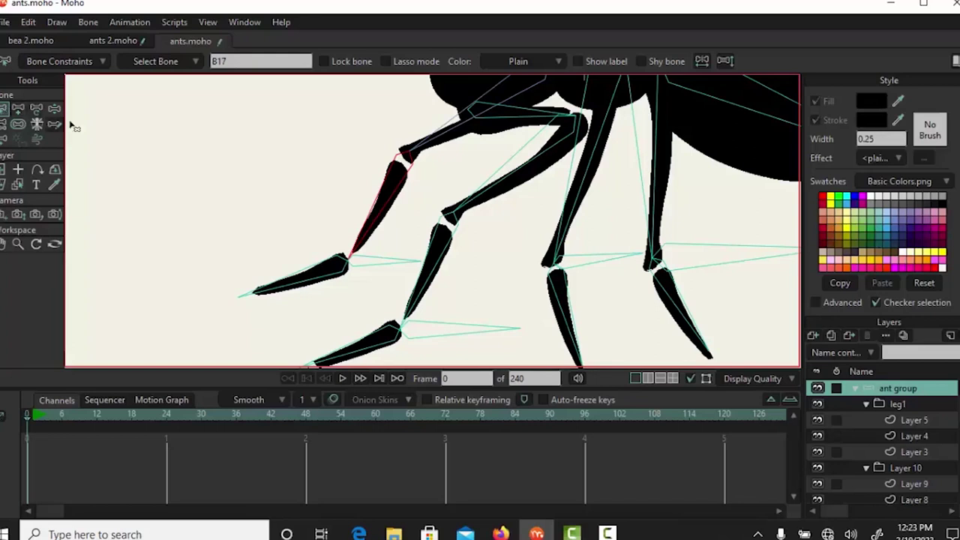
pyautogui.click(396, 261)
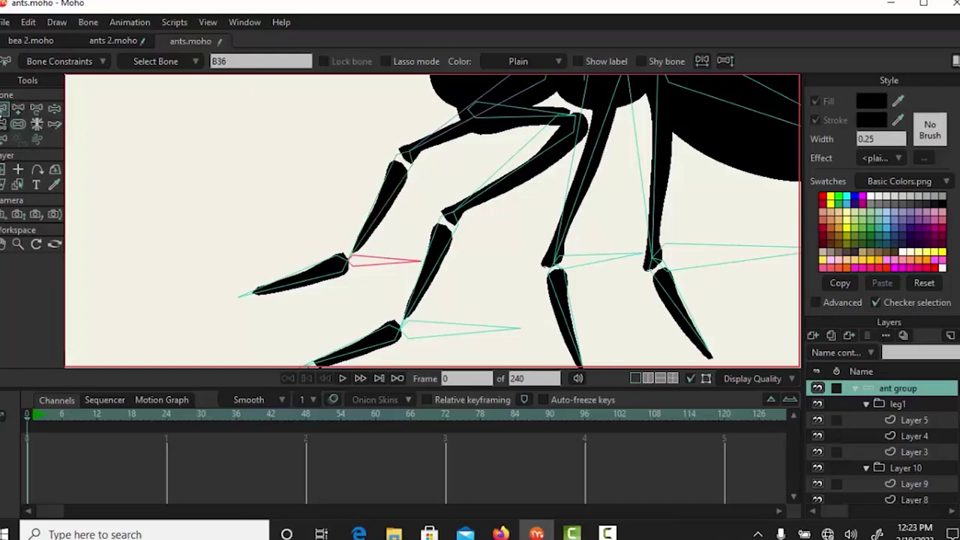
pyautogui.click(18, 108)
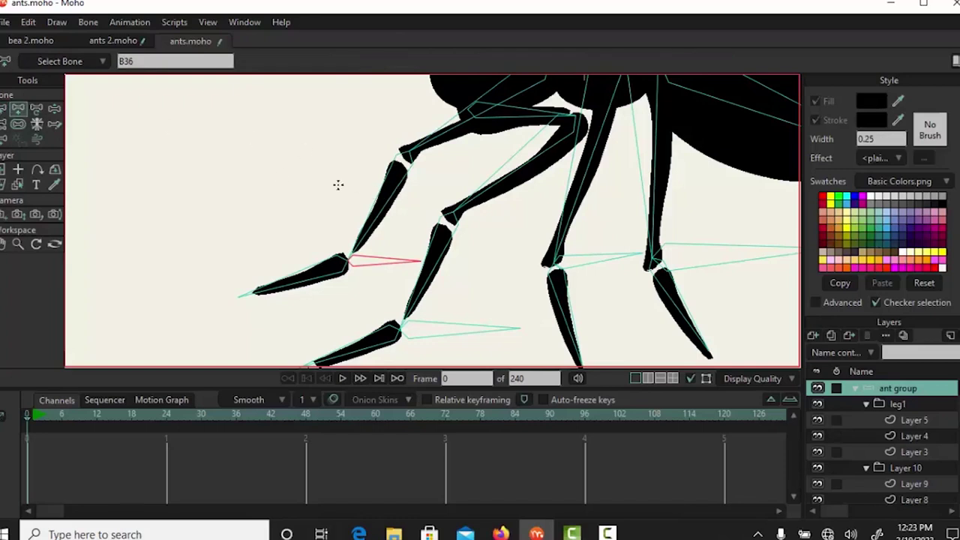
pyautogui.click(4, 110)
pyautogui.click(391, 194)
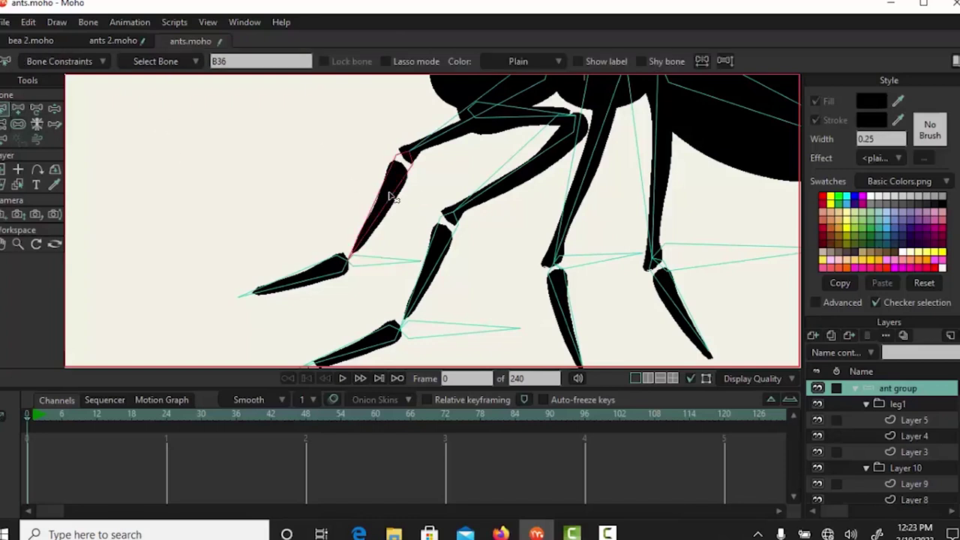
pyautogui.click(77, 62)
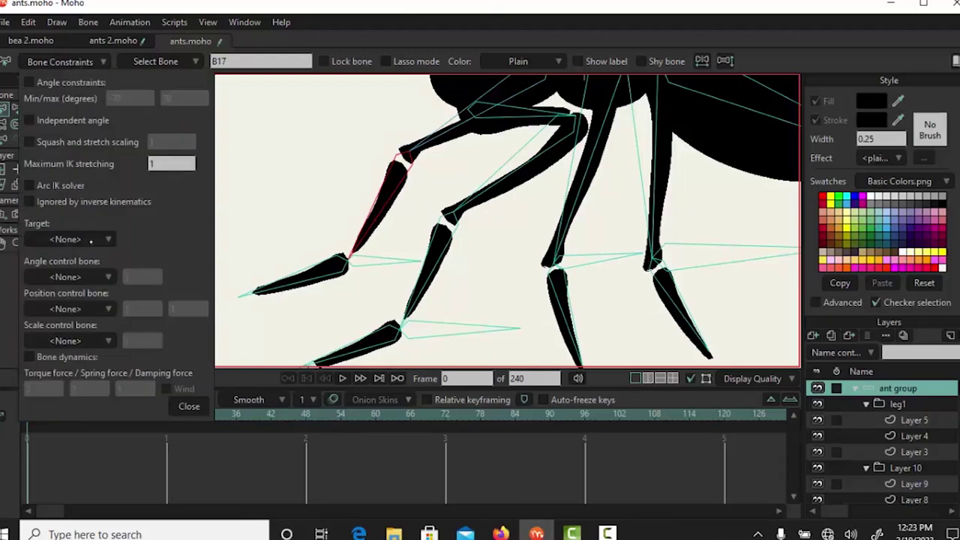
pyautogui.click(108, 239)
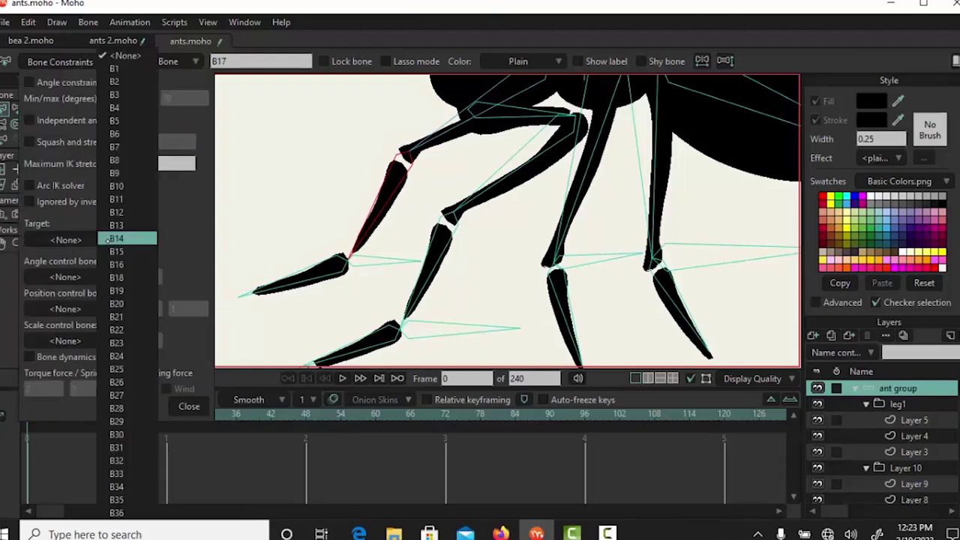
pyautogui.click(138, 515)
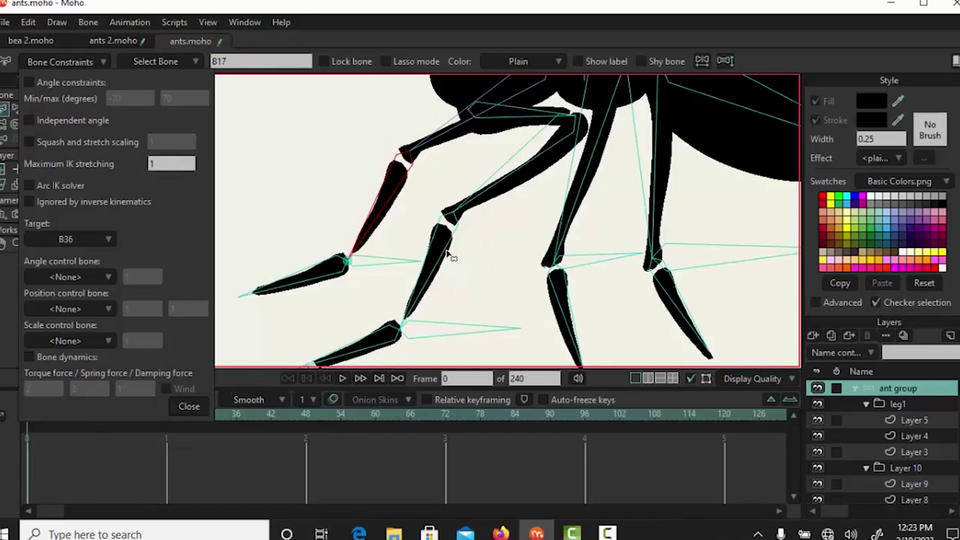
# Set ankle bone B35 as the target of the rearward front leg's lower shin bone.
pyautogui.click(448, 326)
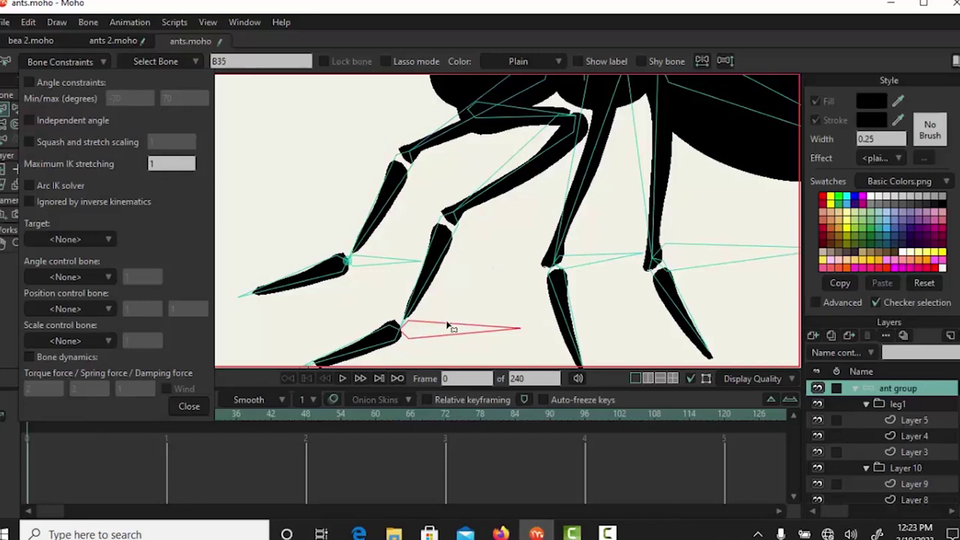
pyautogui.click(444, 262)
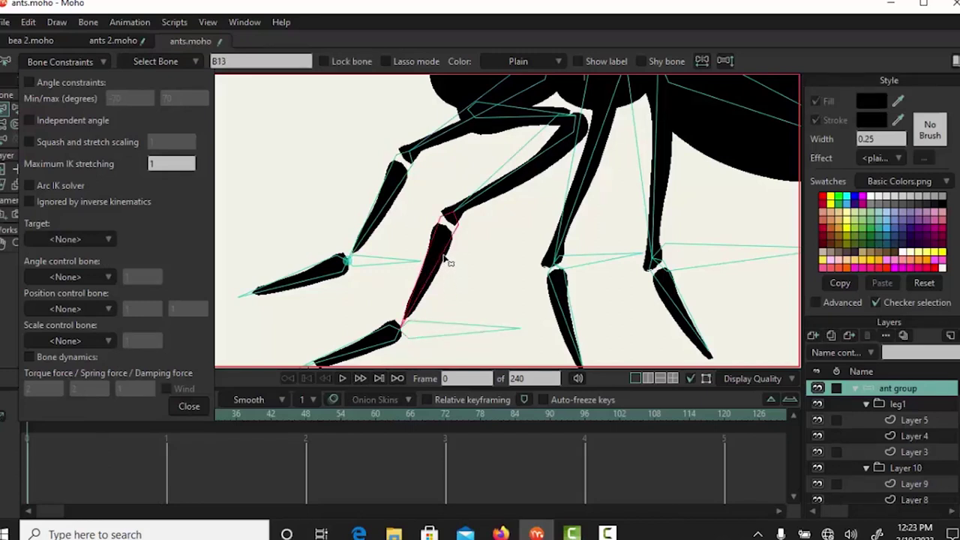
pyautogui.click(111, 239)
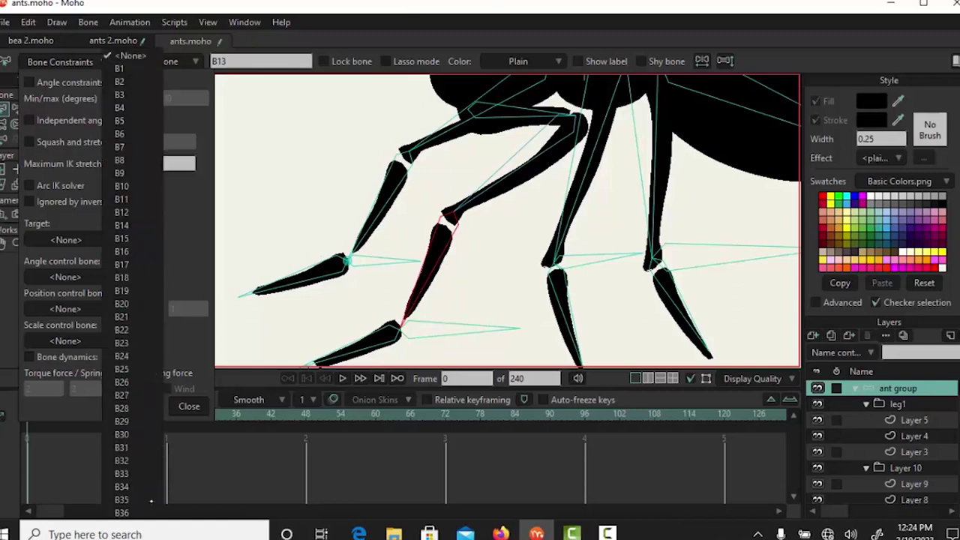
pyautogui.click(151, 500)
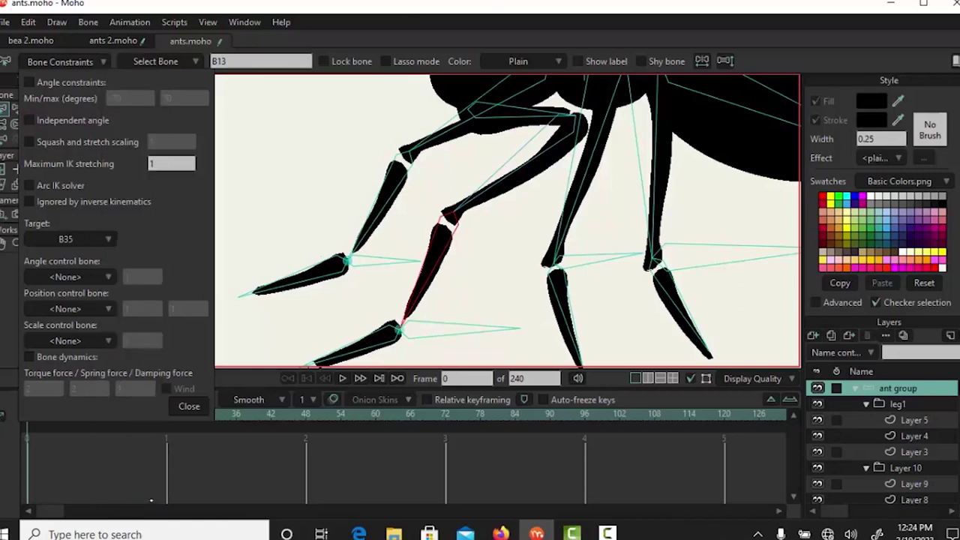
# Set ankle bone B34 as the target of the forward middle leg's bone that ends at the ankle.
pyautogui.click(594, 259)
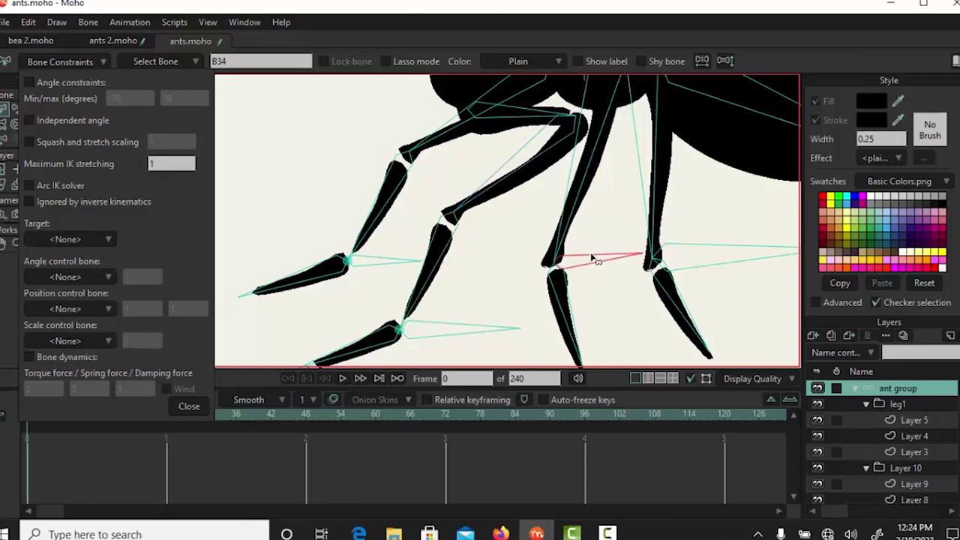
pyautogui.click(579, 209)
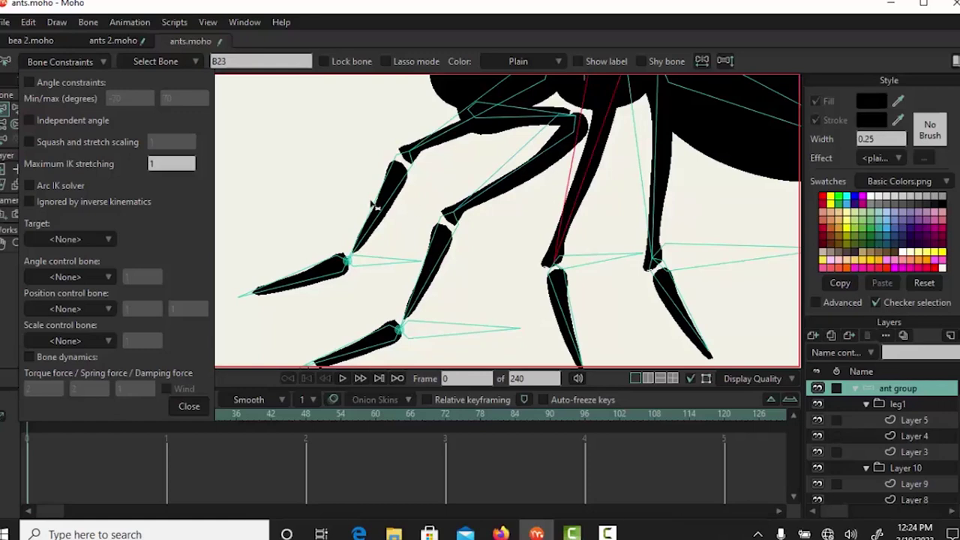
pyautogui.click(108, 236)
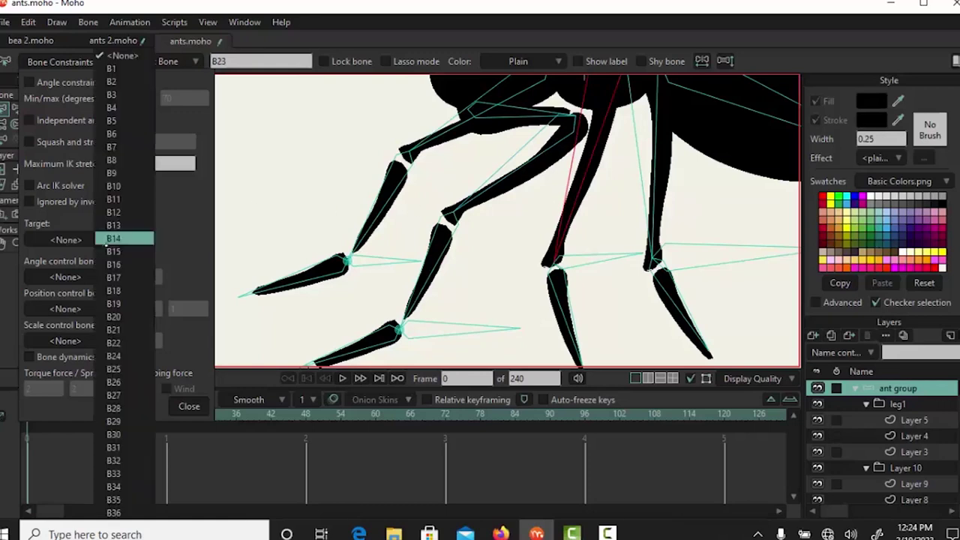
pyautogui.click(137, 486)
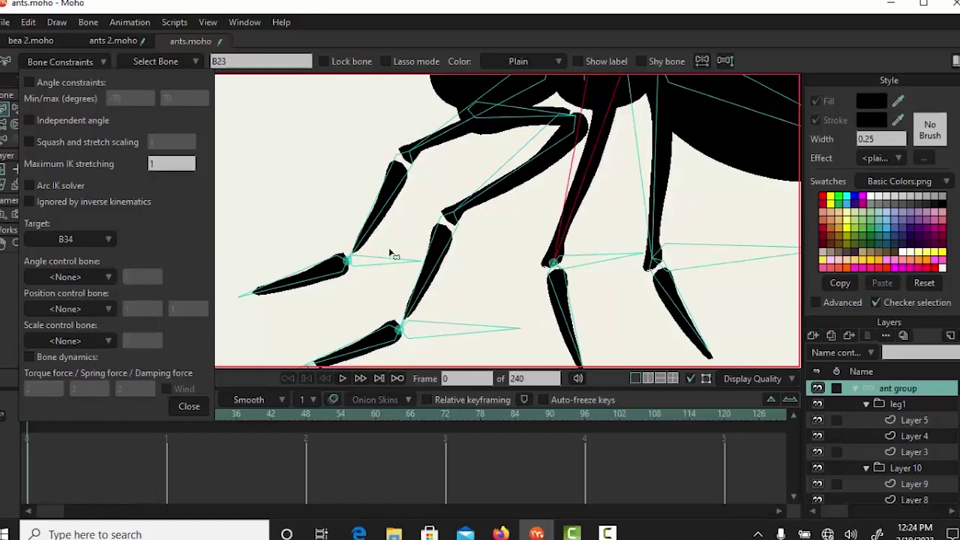
# Set ankle bone B33 as the target of the rearward middle leg's bone that ends at the ankle.
pyautogui.moveTo(506, 248); pyautogui.dragTo(288, 241)
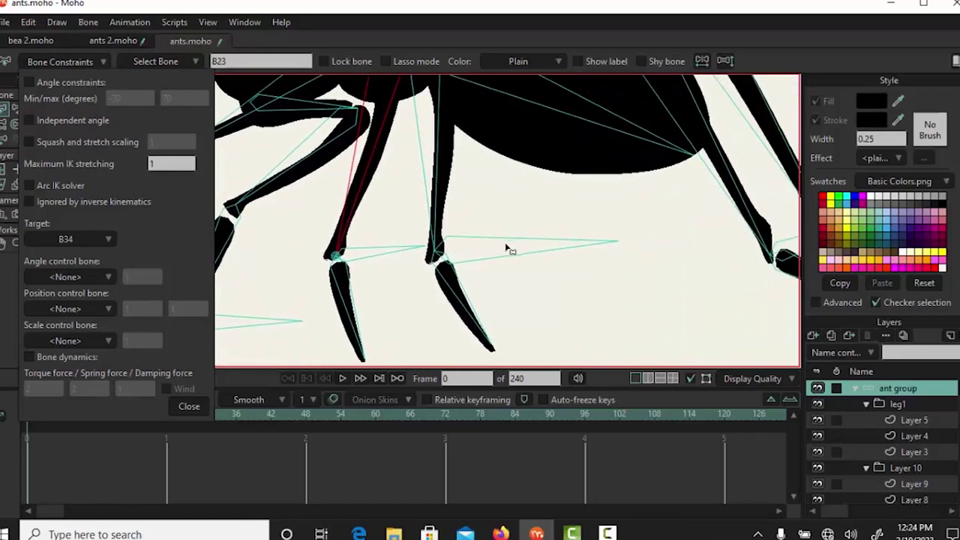
pyautogui.click(515, 242)
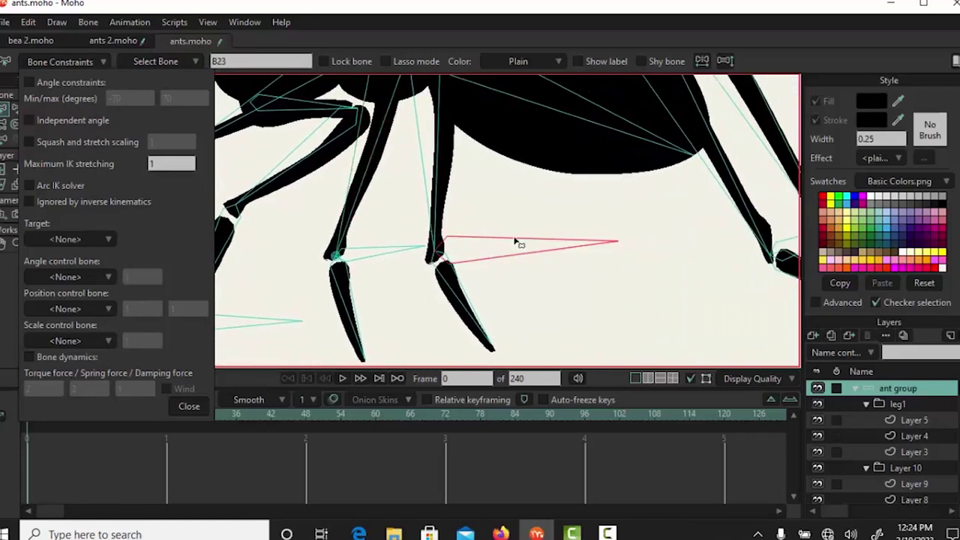
pyautogui.click(441, 162)
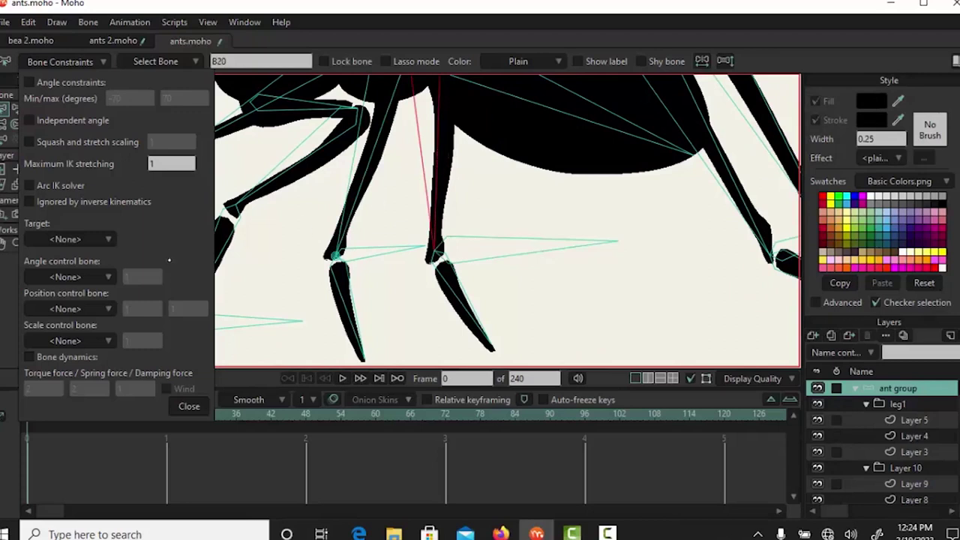
pyautogui.click(110, 240)
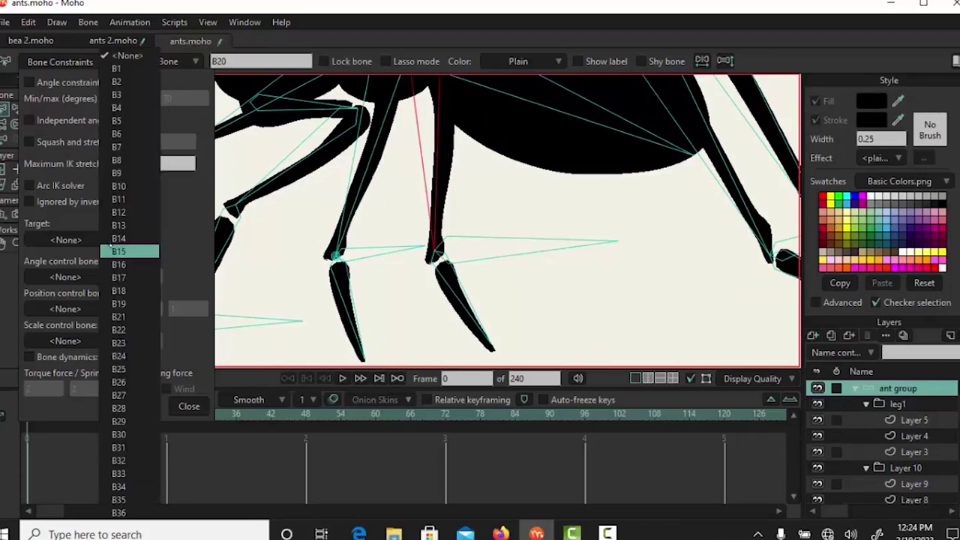
pyautogui.click(144, 473)
# Set ankle bone B32 as the target of the forward rear leg's long lower bone.
pyautogui.hscroll(5, 643, 264)
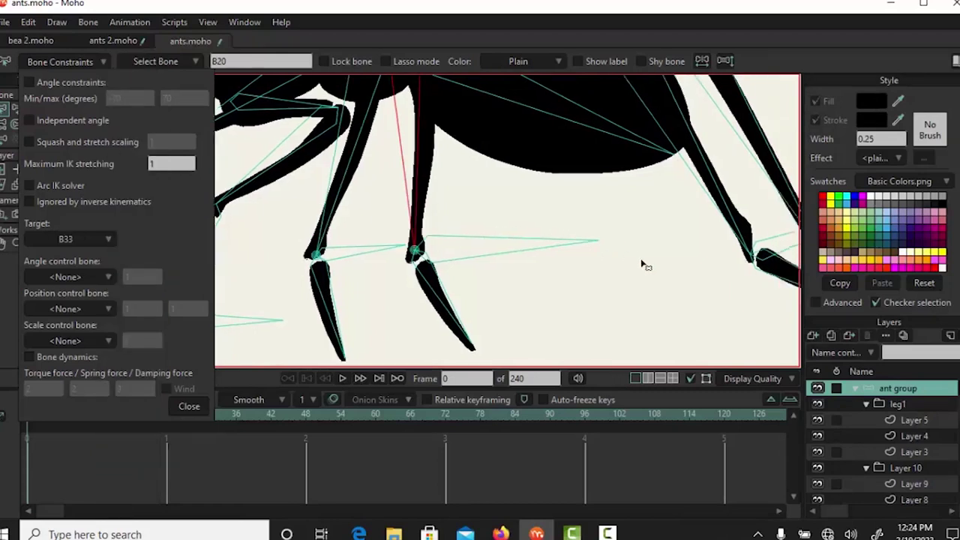
pyautogui.hscroll(1, 643, 265)
pyautogui.scroll(1, 643, 265)
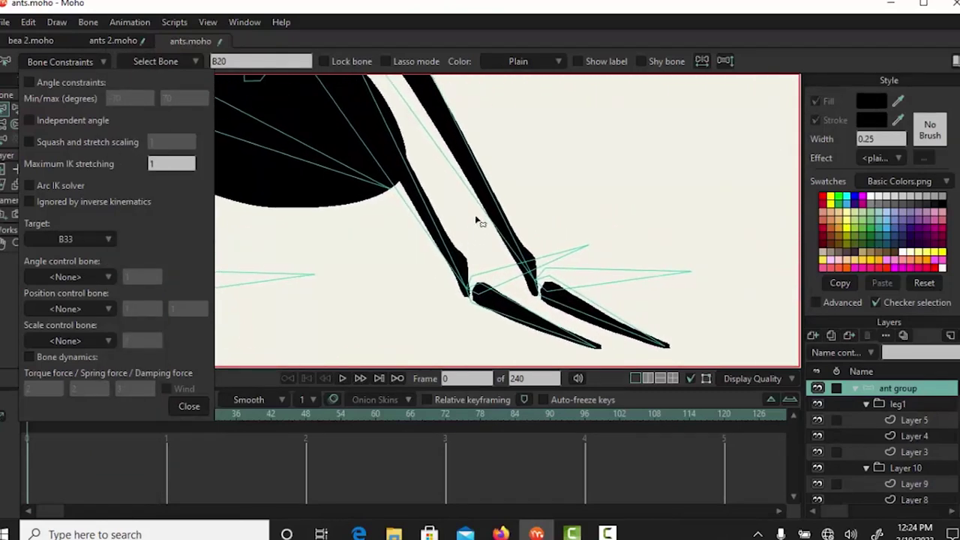
pyautogui.click(492, 273)
pyautogui.click(445, 236)
pyautogui.click(442, 233)
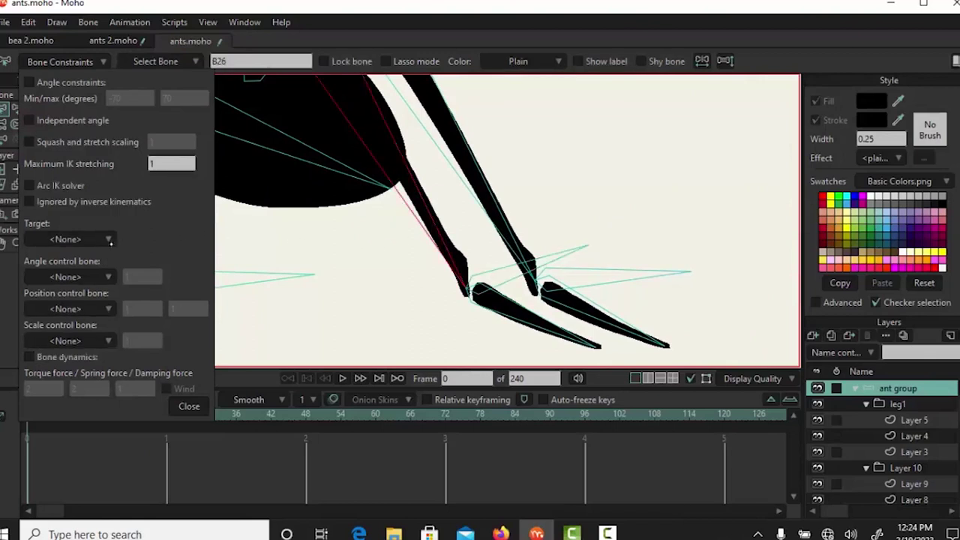
pyautogui.click(111, 240)
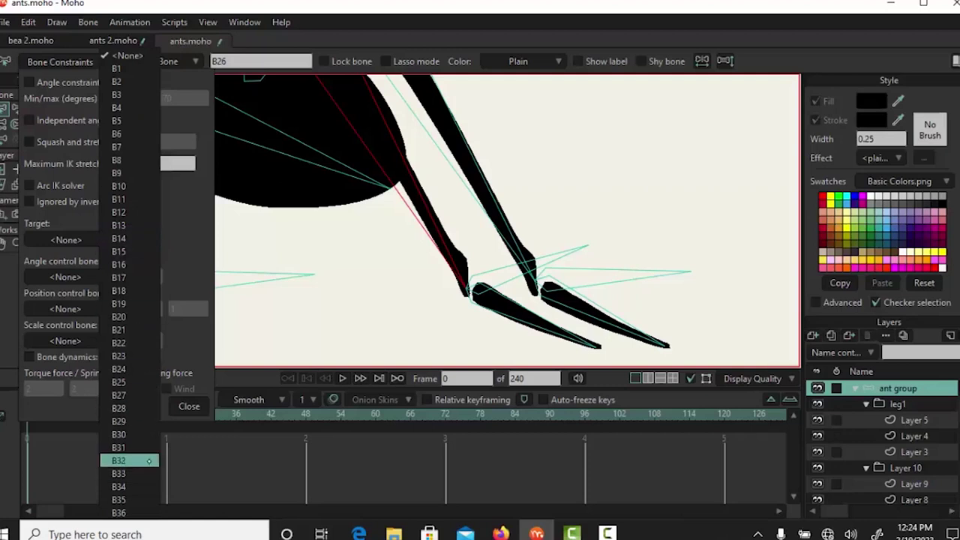
pyautogui.click(129, 461)
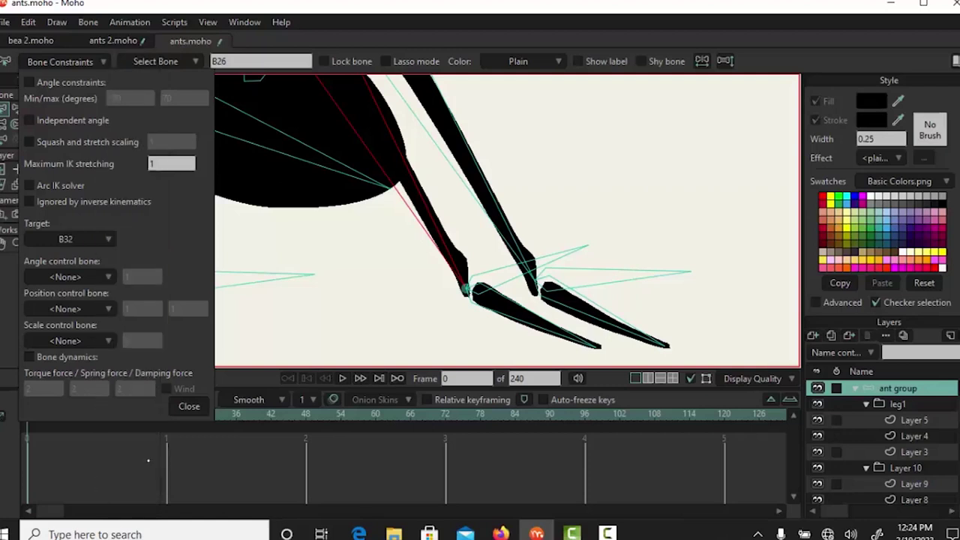
# Set ankle bone B31 as the target of the rearmost leg's long lower bone, close Bone Constraints and return to frame 0.
pyautogui.click(502, 213)
pyautogui.click(604, 289)
pyautogui.click(514, 231)
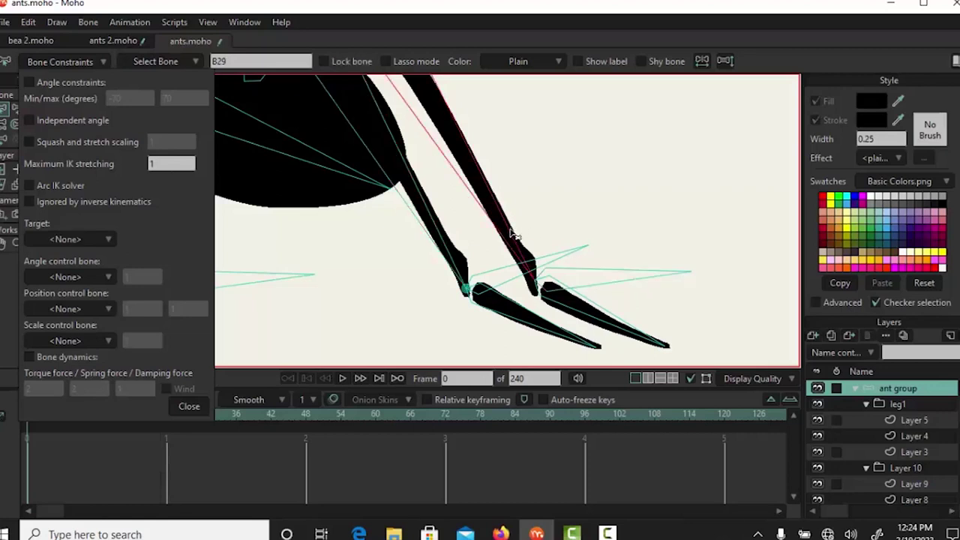
pyautogui.click(109, 240)
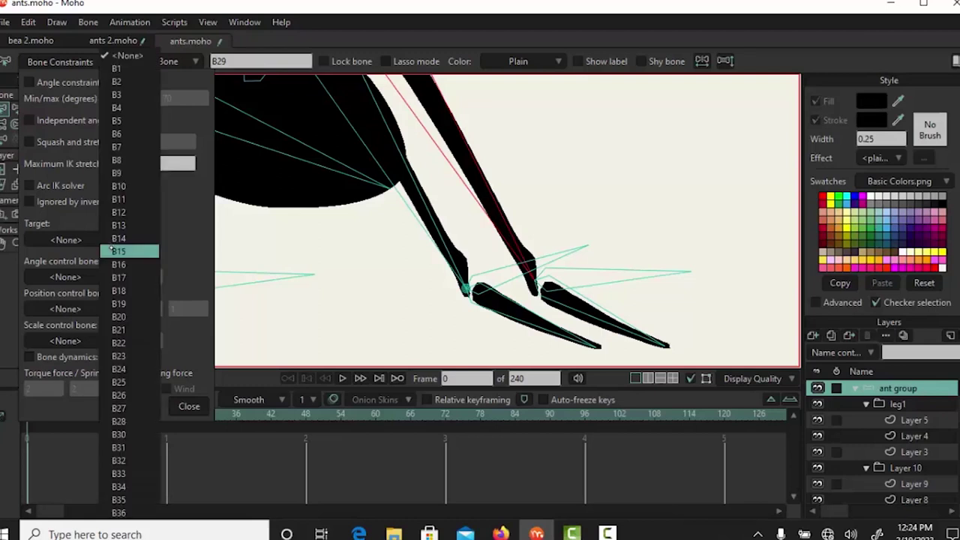
pyautogui.click(139, 448)
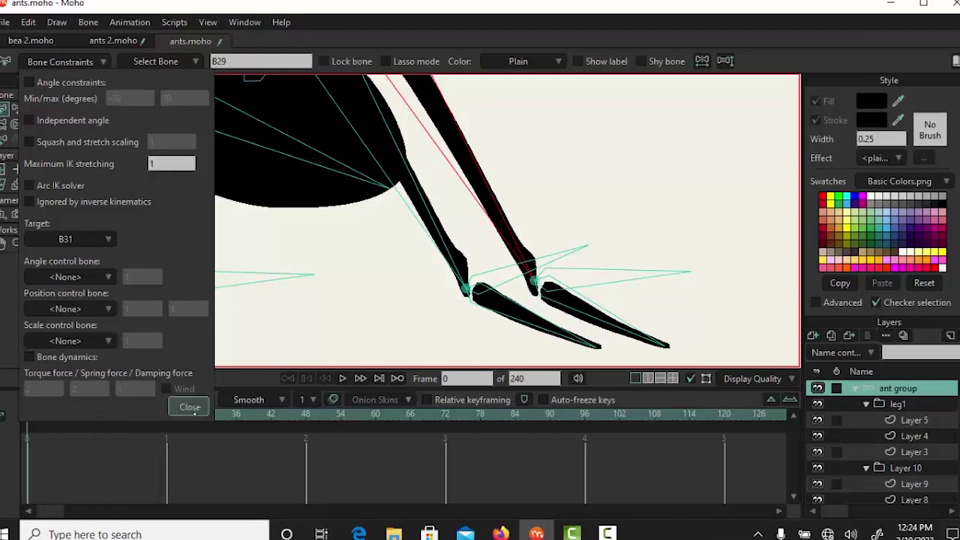
pyautogui.click(189, 406)
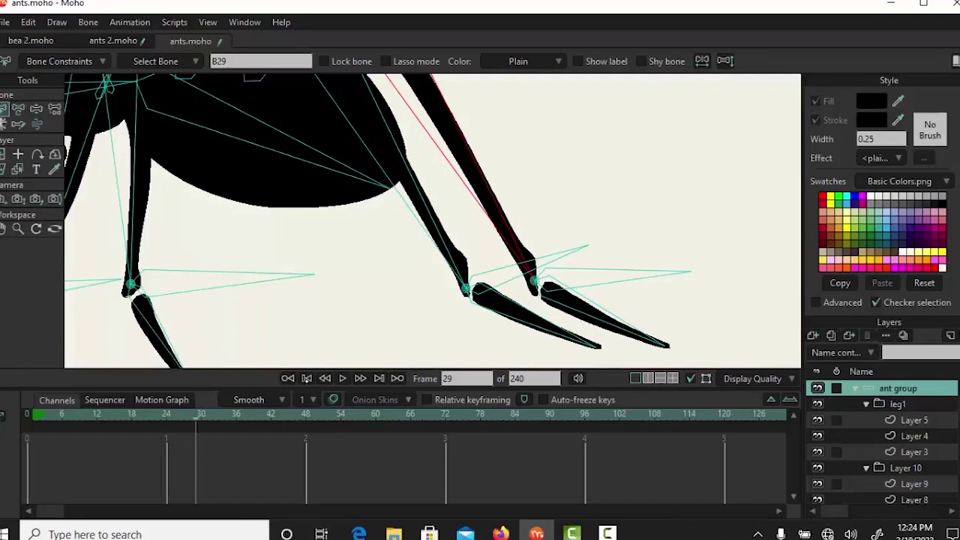
pyautogui.click(307, 379)
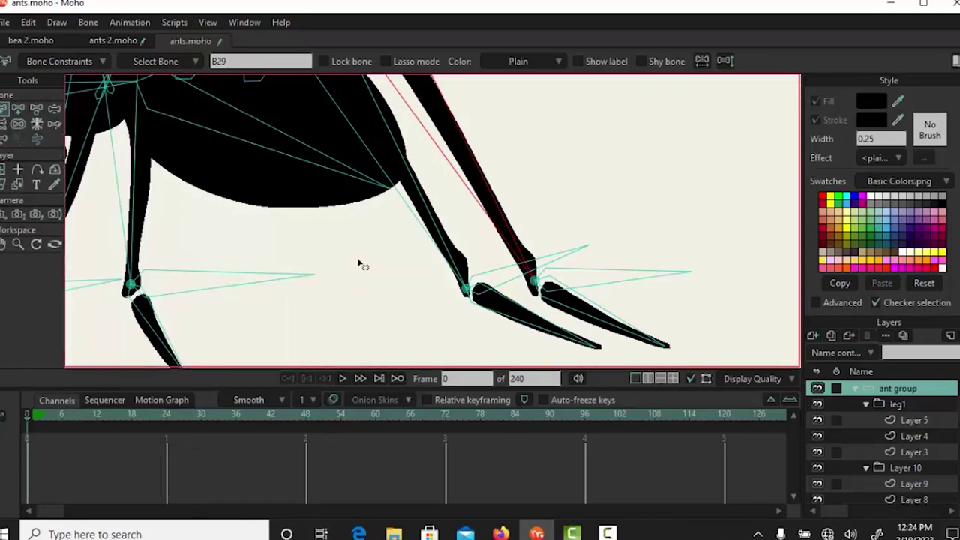
# Examine the bone influence regions around the ankle bones on all six legs with the Manipulate Bones tool.
pyautogui.scroll(-4, 351, 267)
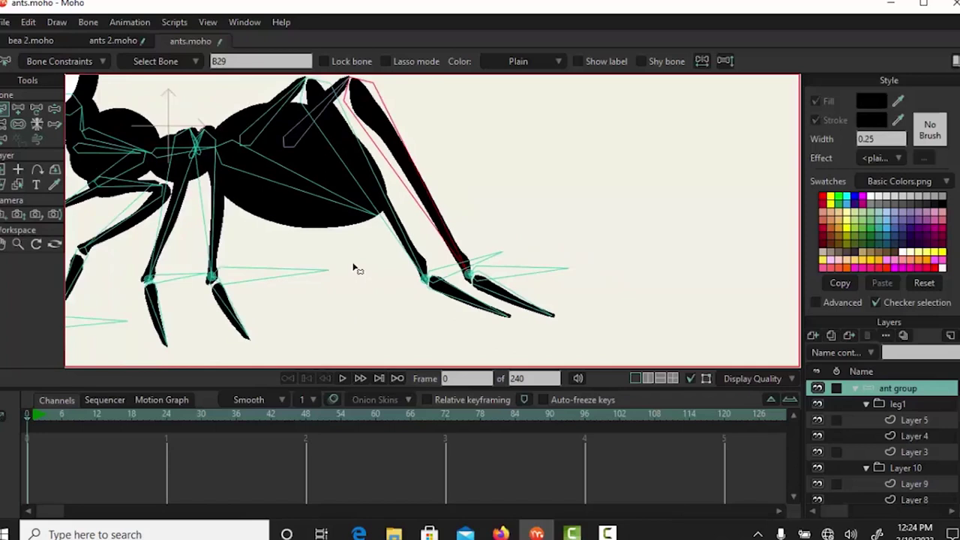
pyautogui.scroll(-1, 351, 273)
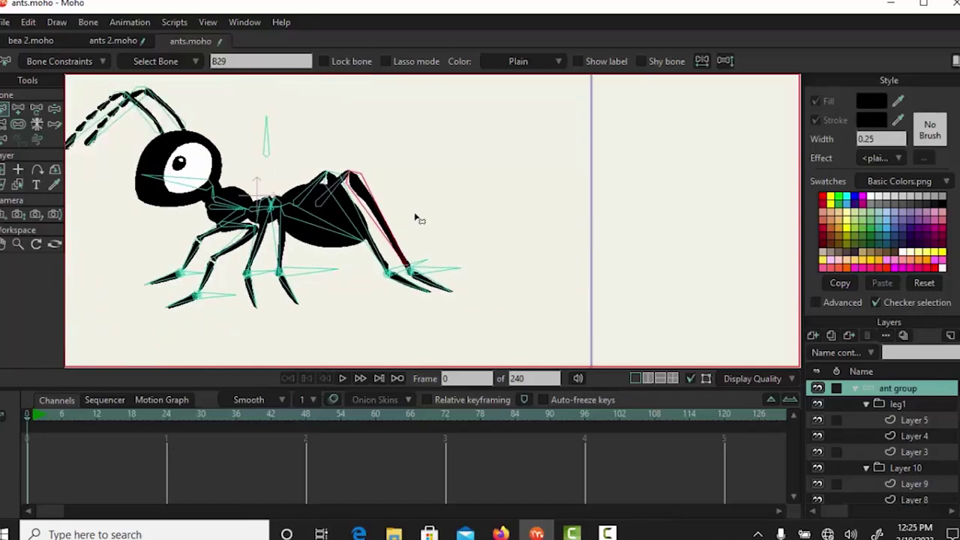
pyautogui.hscroll(-2, 420, 217)
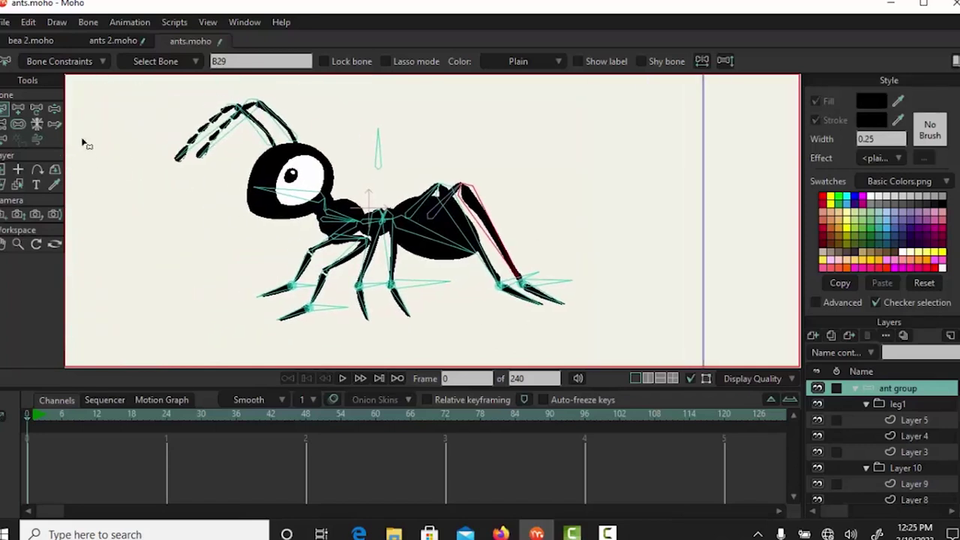
pyautogui.click(55, 108)
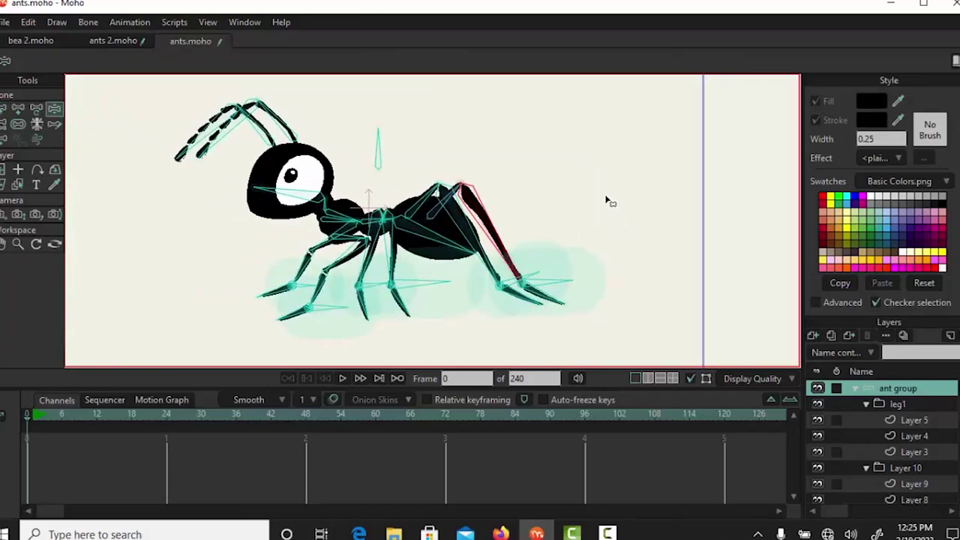
pyautogui.scroll(3, 589, 205)
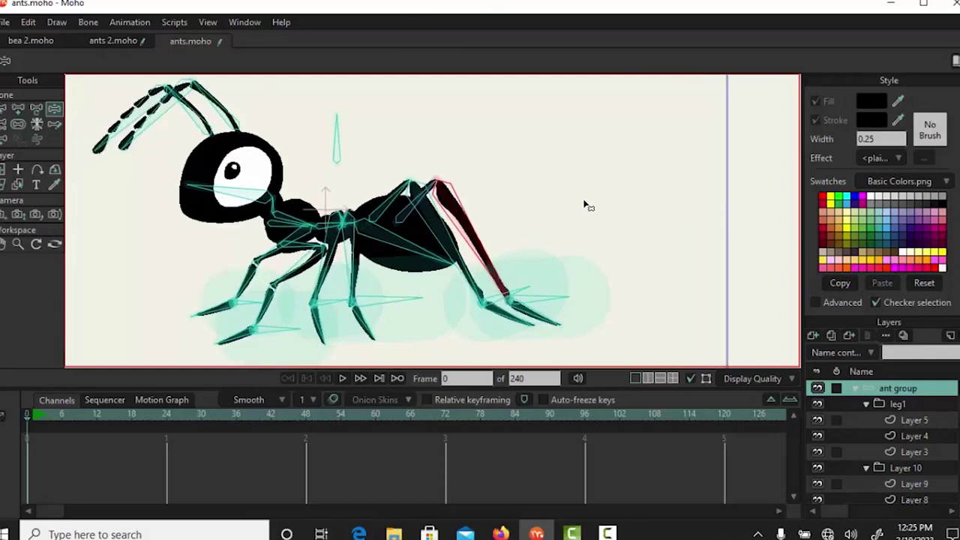
pyautogui.scroll(-2, 578, 237)
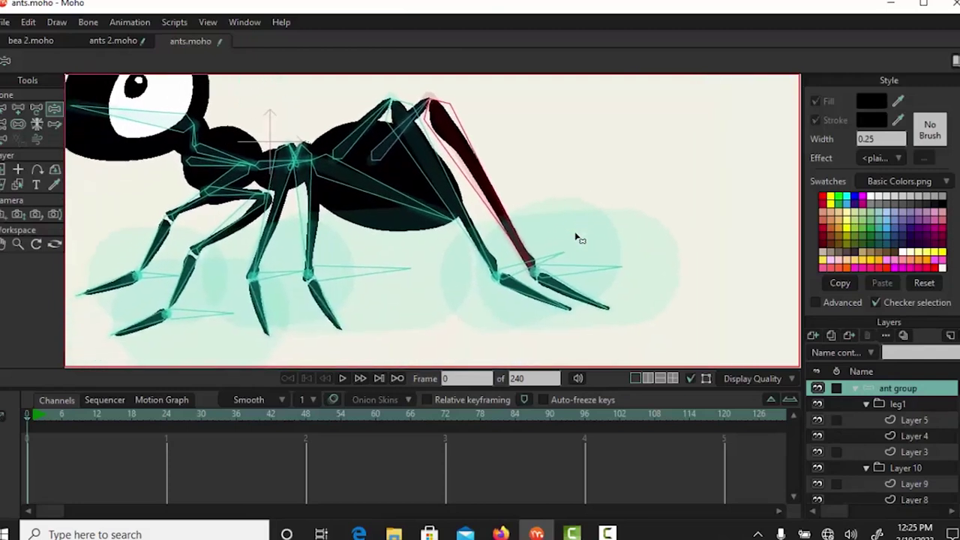
pyautogui.moveTo(576, 237); pyautogui.dragTo(578, 229)
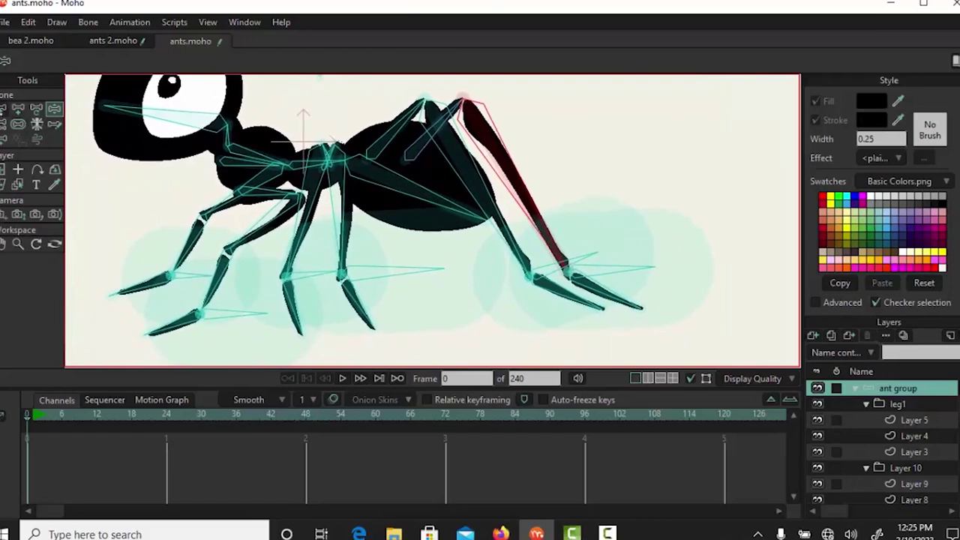
# Select the ankle bones of all six legs and set their bone strength to 0.
pyautogui.click(4, 109)
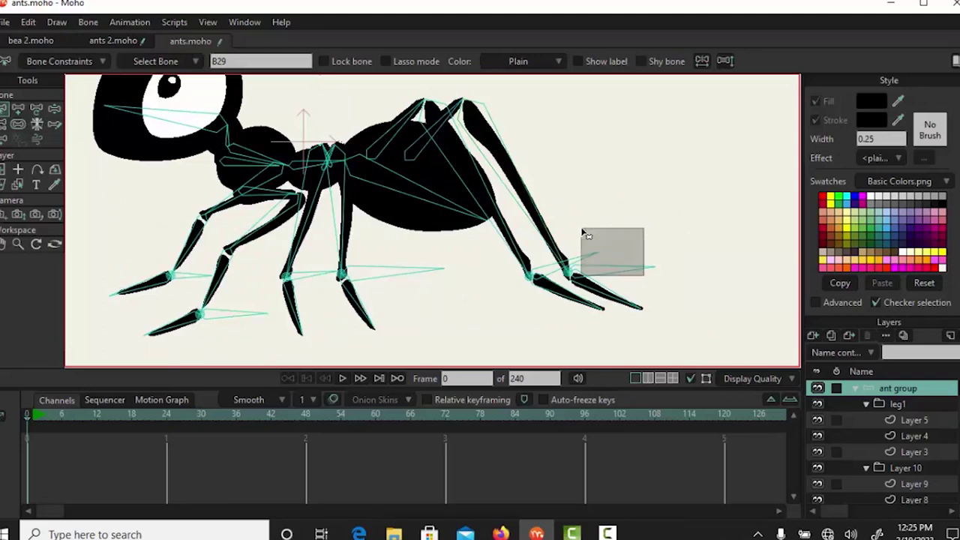
pyautogui.click(684, 269)
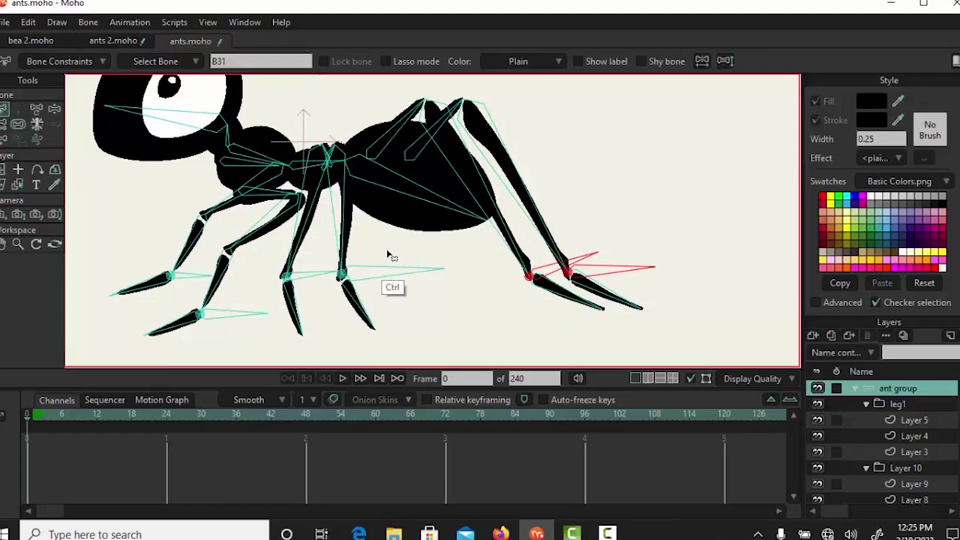
pyautogui.keyDown('ctrl'); pyautogui.click(405, 300); pyautogui.keyUp('ctrl')
pyautogui.keyDown('ctrl'); pyautogui.click(319, 279); pyautogui.keyUp('ctrl')
pyautogui.keyDown('ctrl'); pyautogui.click(263, 316); pyautogui.keyUp('ctrl')
pyautogui.keyDown('ctrl'); pyautogui.click(198, 279); pyautogui.keyUp('ctrl')
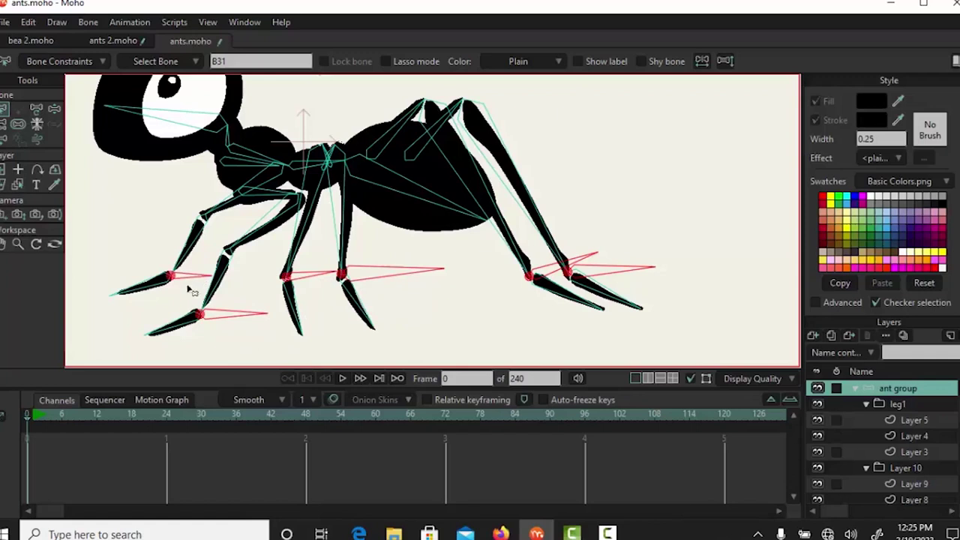
pyautogui.click(18, 124)
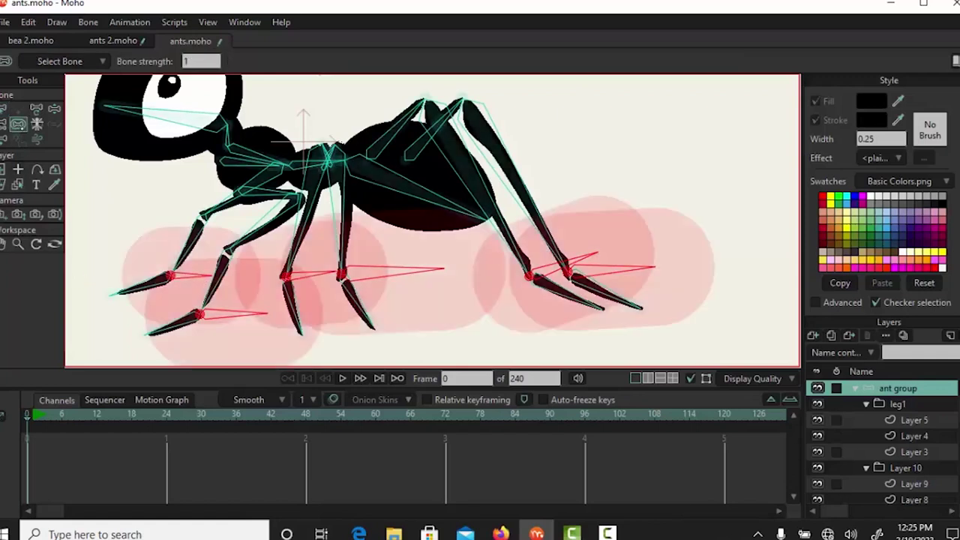
pyautogui.doubleClick(201, 62)
pyautogui.press('Return')
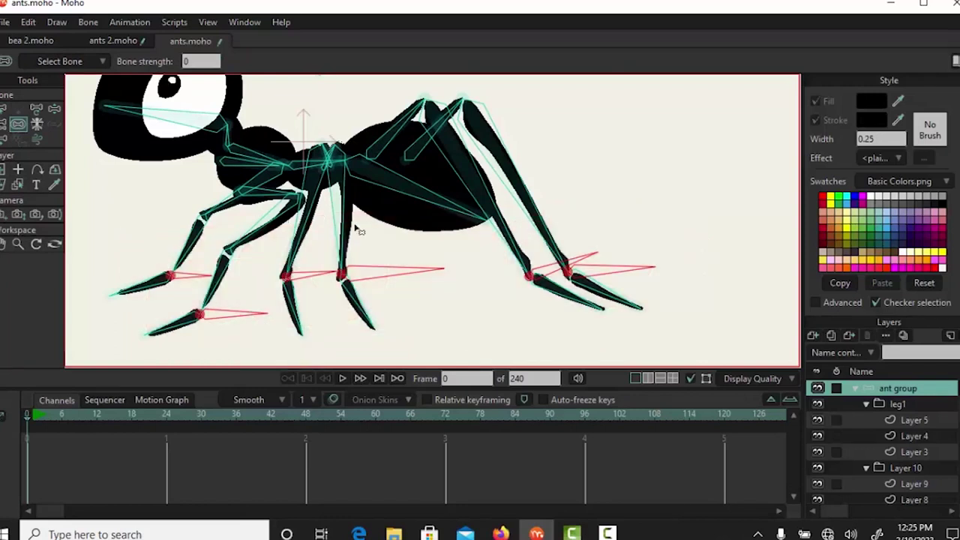
# Test the rig by moving the whole-body control bone above the ant with the Manipulate Bones tool.
pyautogui.click(4, 109)
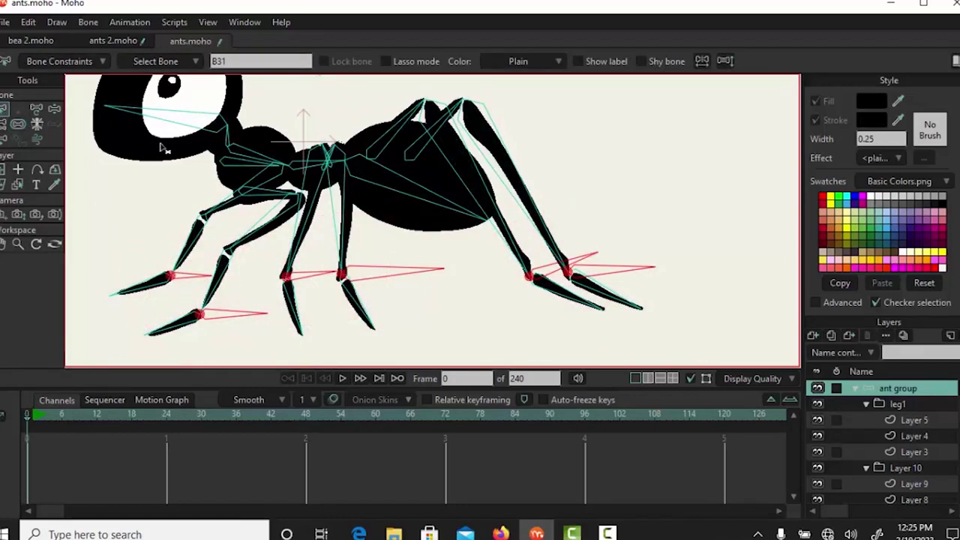
pyautogui.scroll(1, 323, 217)
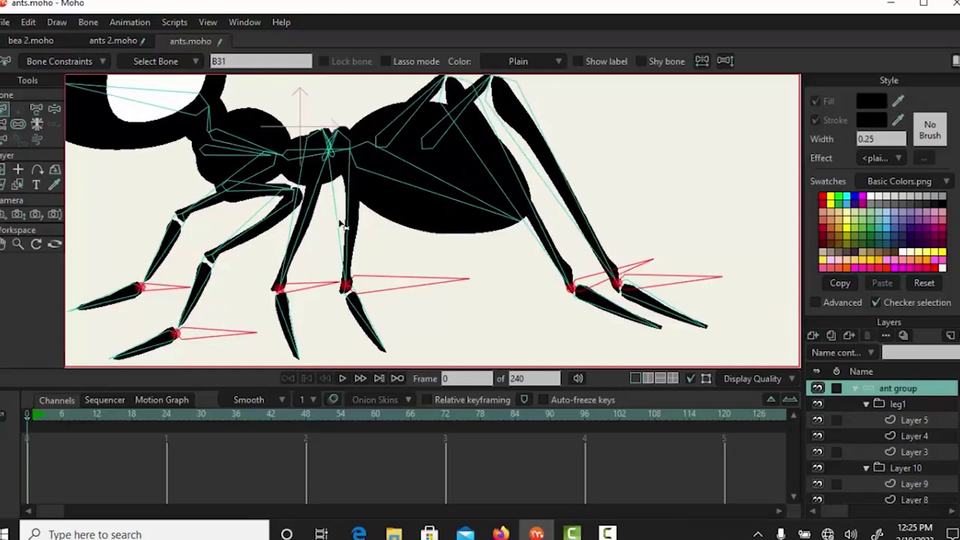
pyautogui.scroll(-1, 416, 226)
pyautogui.scroll(-2, 415, 237)
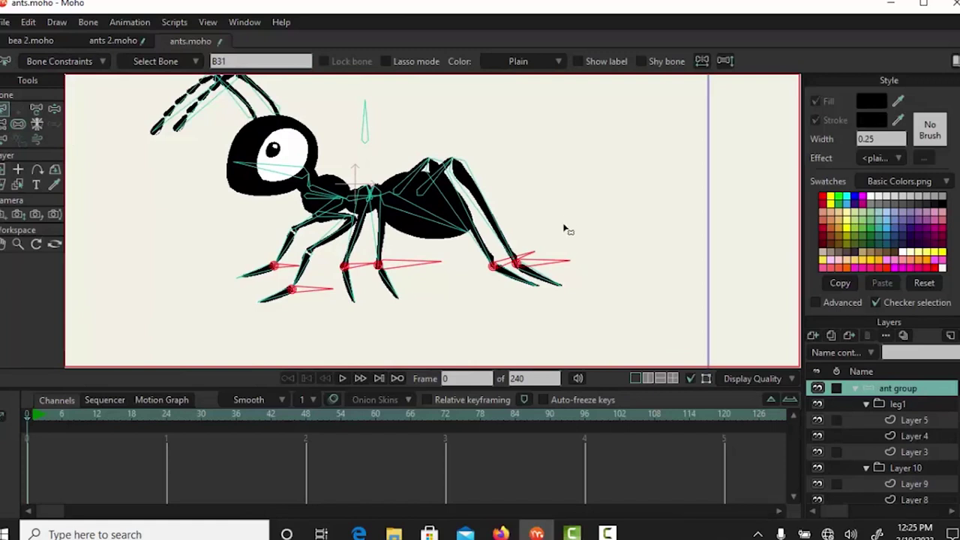
pyautogui.moveTo(574, 221); pyautogui.dragTo(594, 273)
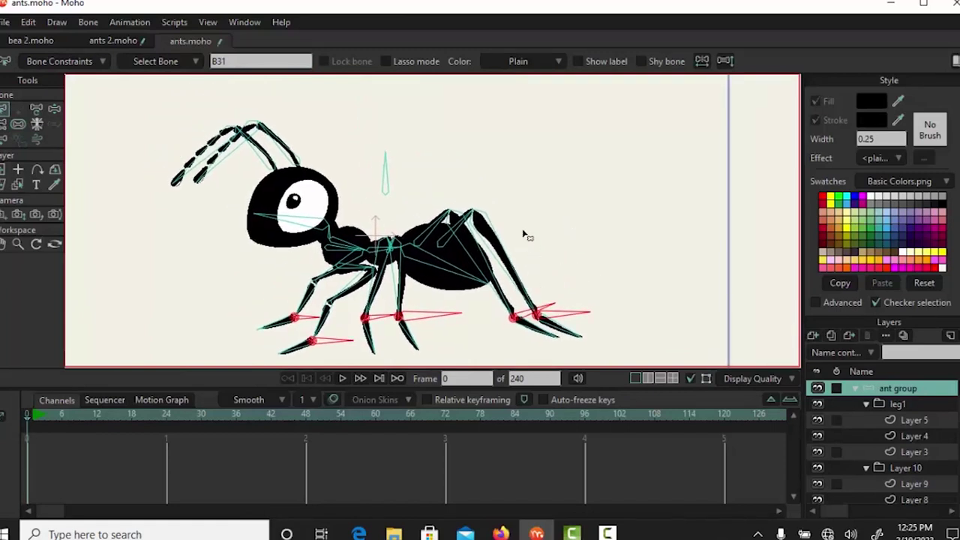
pyautogui.click(54, 109)
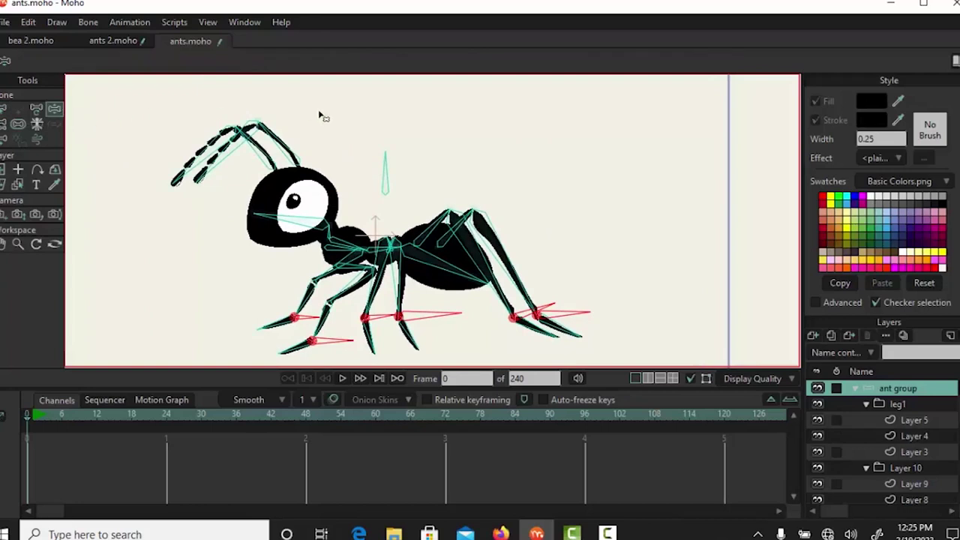
pyautogui.moveTo(387, 172); pyautogui.dragTo(388, 172)
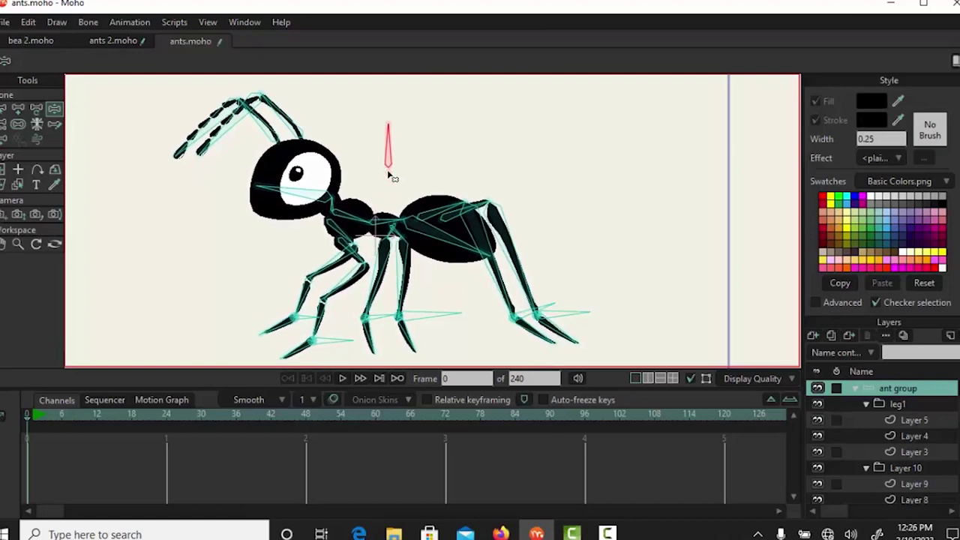
# Test the two front legs by moving their ankle bones and swinging their upper leg bones.
pyautogui.moveTo(628, 213); pyautogui.dragTo(602, 159)
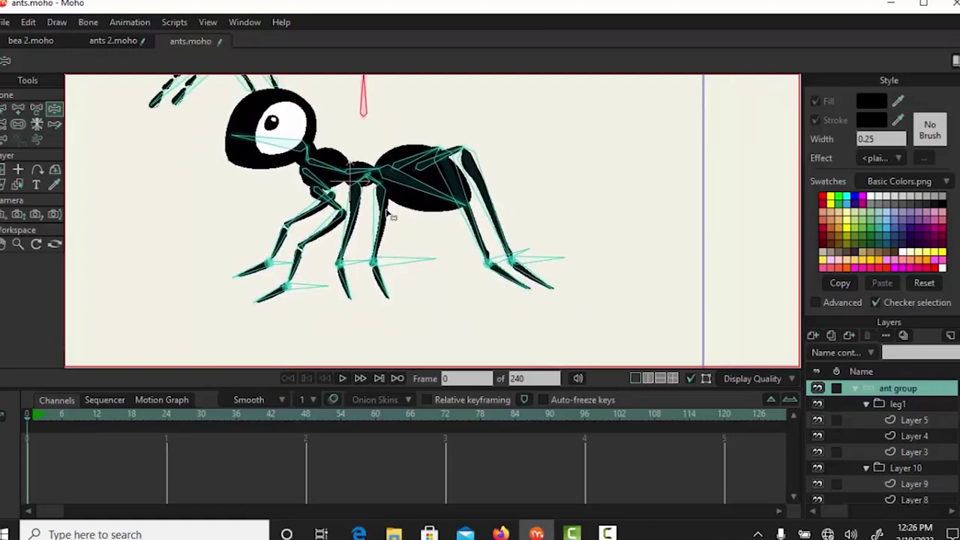
pyautogui.click(287, 266)
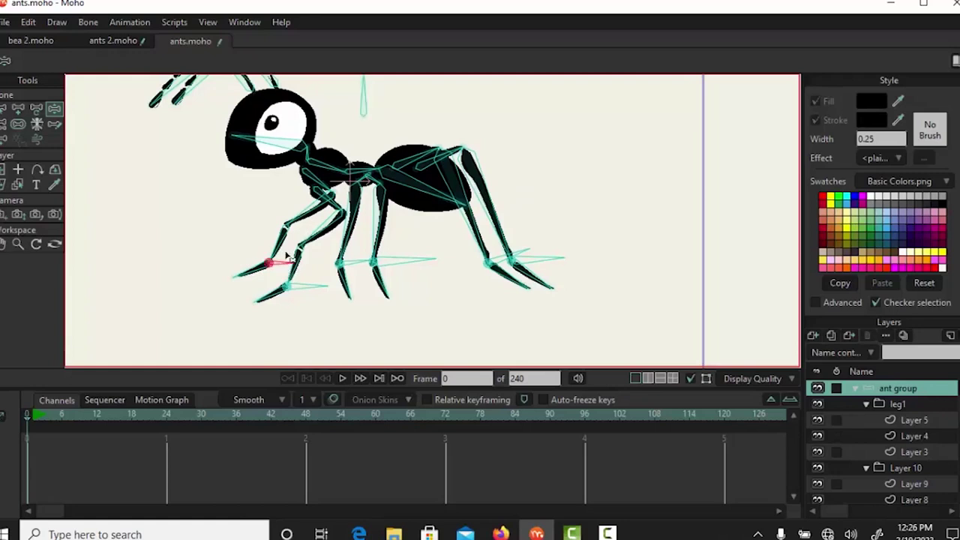
pyautogui.moveTo(283, 264)
pyautogui.mouseDown()
pyautogui.moveTo(251, 257)
pyautogui.moveTo(237, 272)
pyautogui.mouseUp()
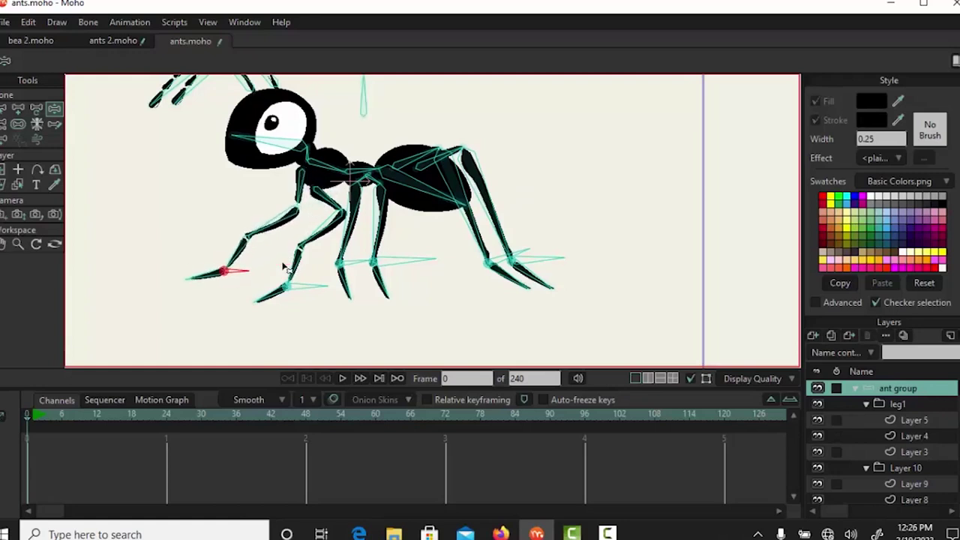
pyautogui.click(292, 227)
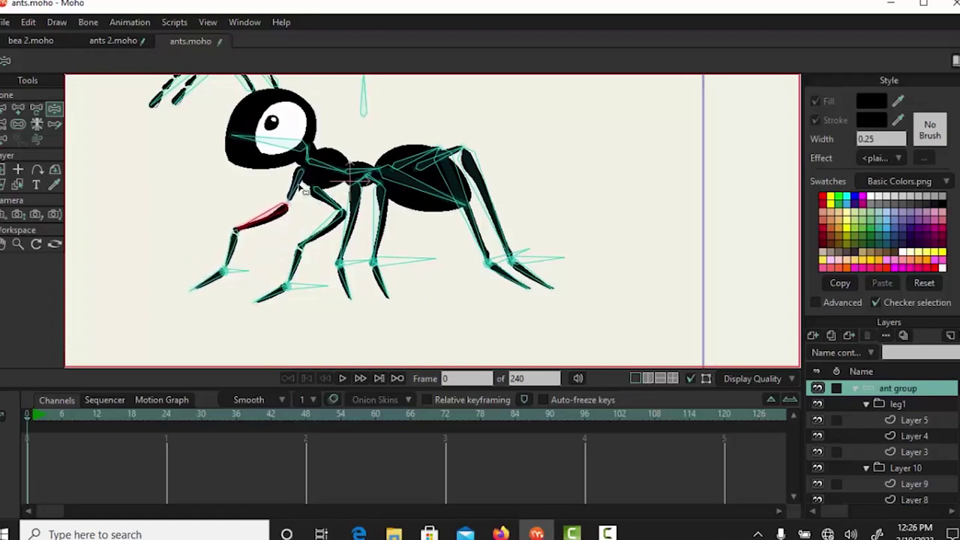
pyautogui.click(321, 238)
pyautogui.click(308, 289)
pyautogui.moveTo(305, 286); pyautogui.dragTo(298, 258)
pyautogui.moveTo(327, 210); pyautogui.dragTo(327, 210)
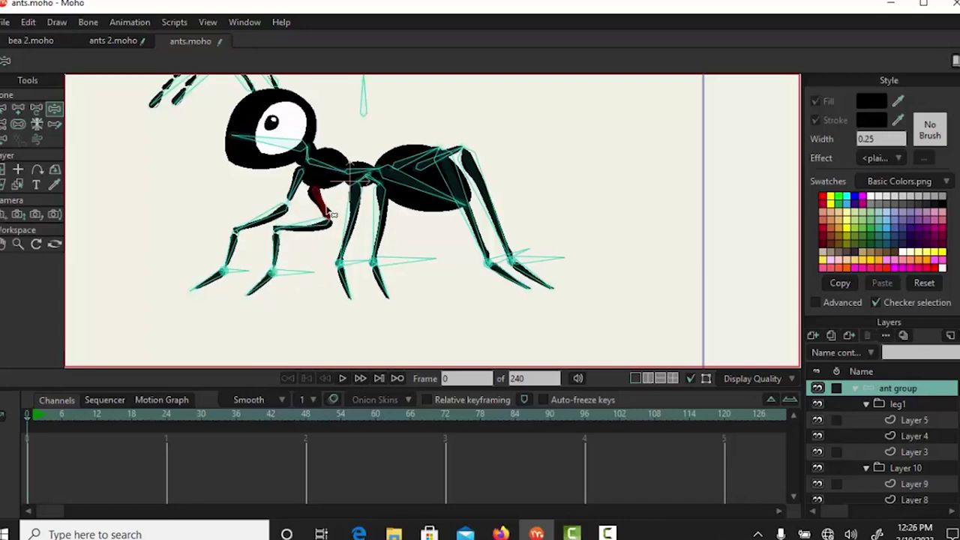
pyautogui.moveTo(244, 273); pyautogui.dragTo(238, 264)
# Test the two middle legs through their ankle bones and rotate the abdomen bone upward.
pyautogui.moveTo(404, 264); pyautogui.dragTo(353, 250)
pyautogui.moveTo(423, 249); pyautogui.dragTo(422, 255)
pyautogui.moveTo(435, 202); pyautogui.dragTo(439, 202)
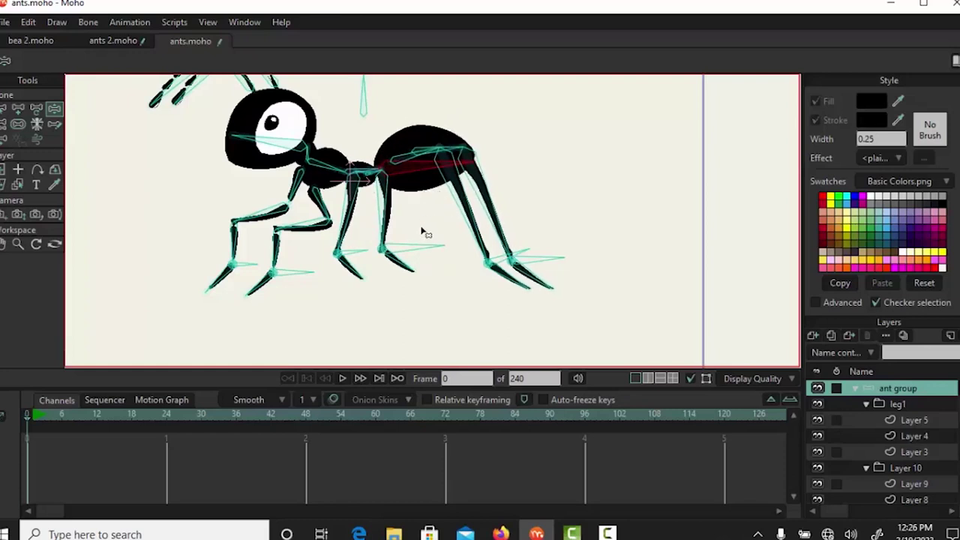
# Test how the ankle bones of the two rear legs move in relation to each other.
pyautogui.moveTo(422, 231); pyautogui.dragTo(422, 276)
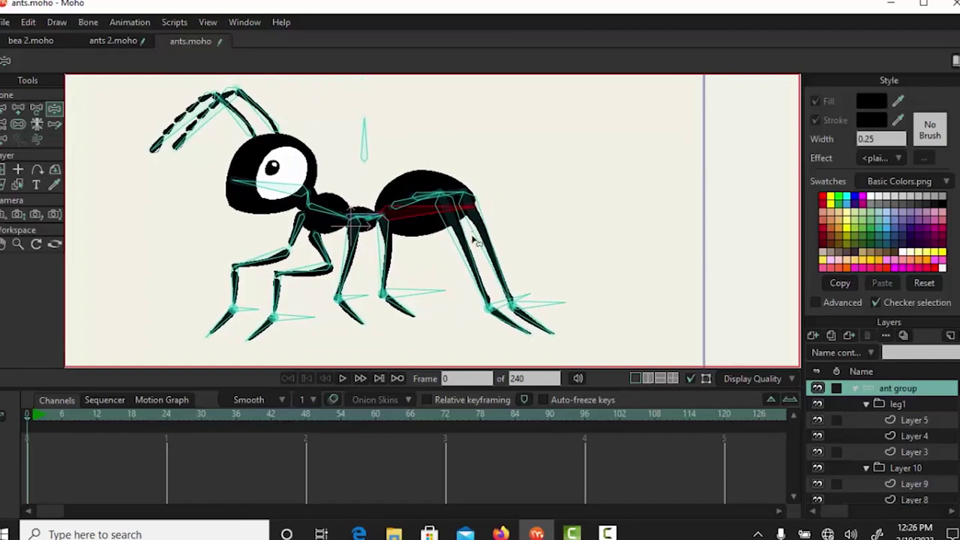
pyautogui.click(501, 303)
pyautogui.moveTo(527, 299); pyautogui.dragTo(547, 303)
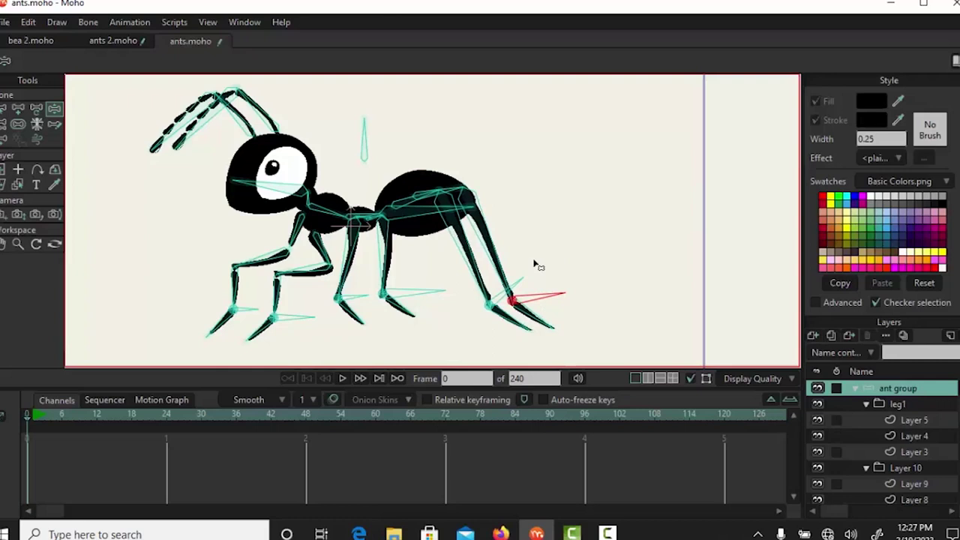
pyautogui.scroll(4, 534, 264)
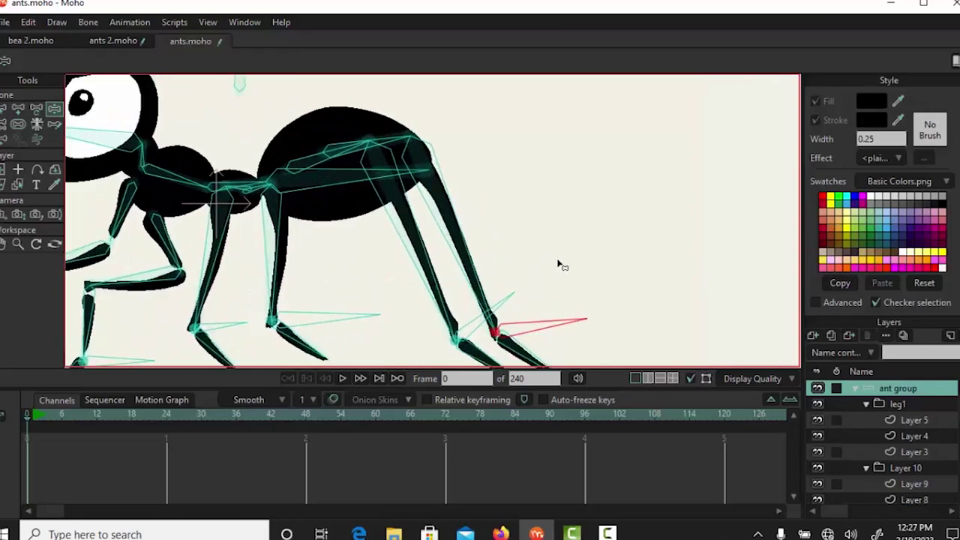
pyautogui.moveTo(560, 283); pyautogui.dragTo(560, 262)
pyautogui.click(515, 249)
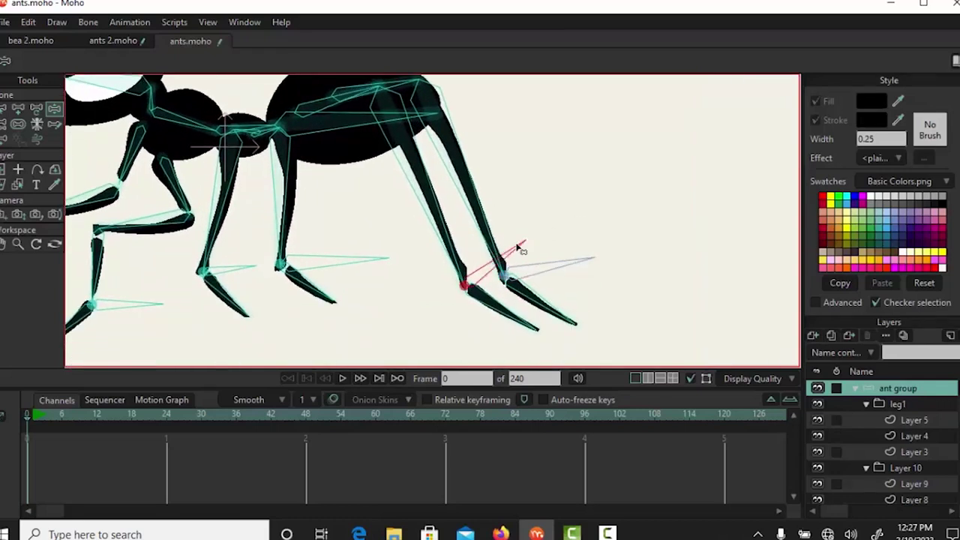
pyautogui.click(550, 276)
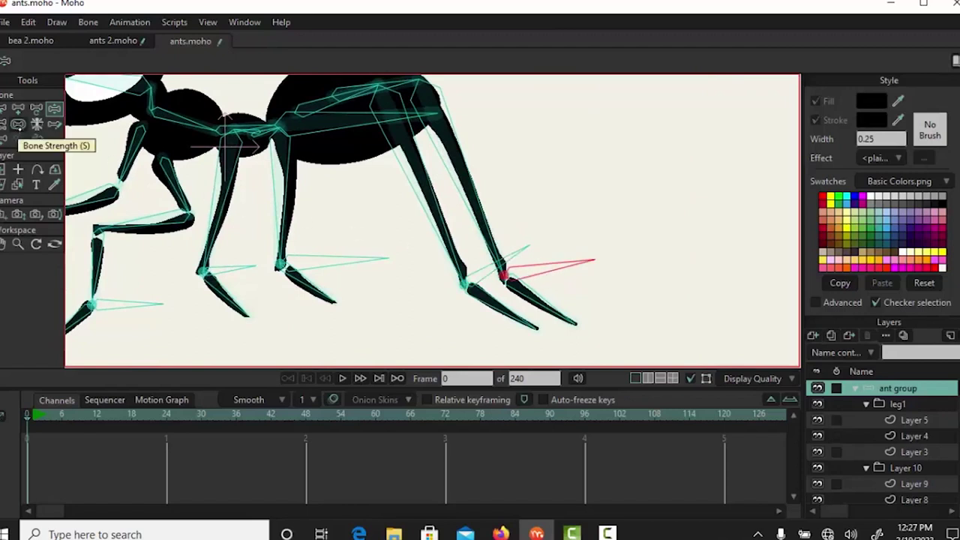
# Detach the forward rear leg's ankle bone B32 from the rearmost leg's ankle bone with the Reparent Bone tool.
pyautogui.click(3, 125)
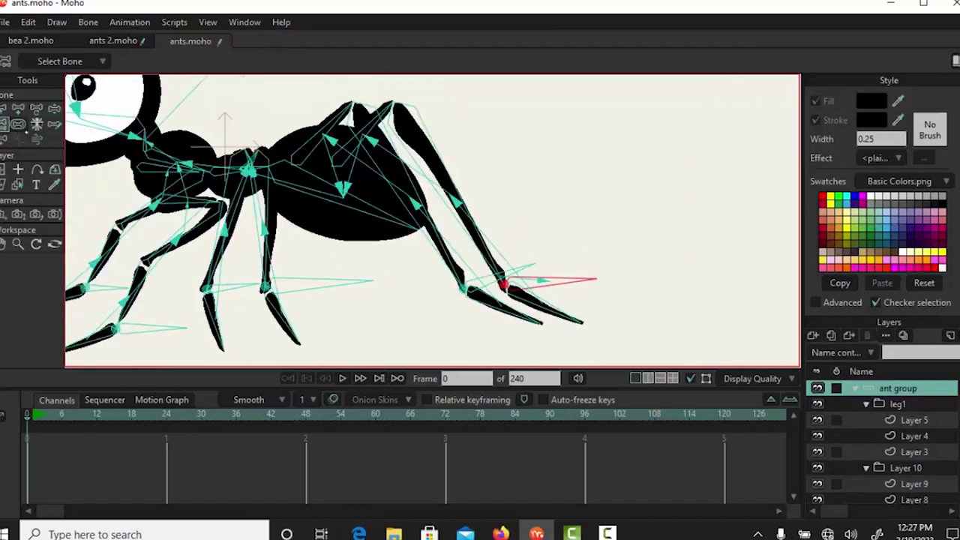
pyautogui.scroll(3, 593, 252)
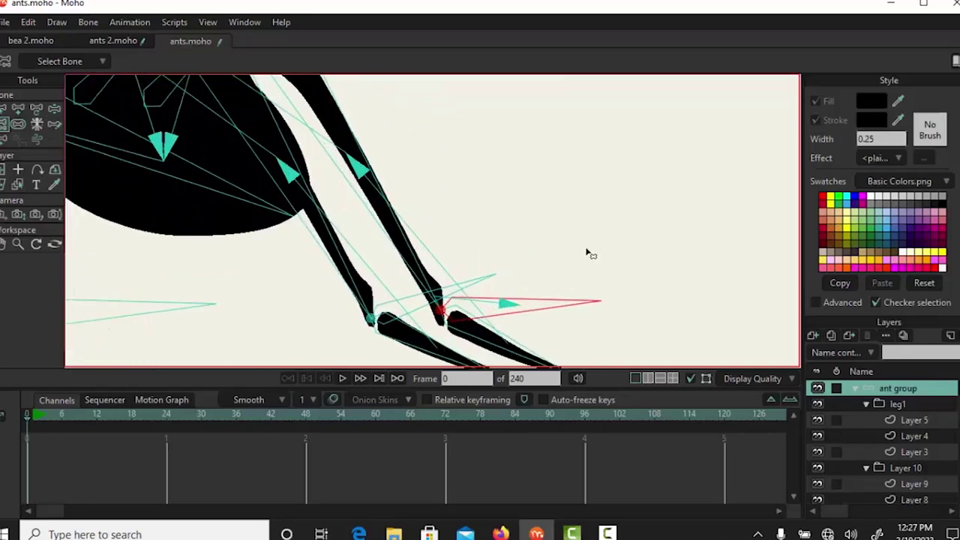
pyautogui.scroll(1, 585, 254)
pyautogui.moveTo(576, 256)
pyautogui.mouseDown()
pyautogui.moveTo(621, 184)
pyautogui.moveTo(616, 203)
pyautogui.mouseUp()
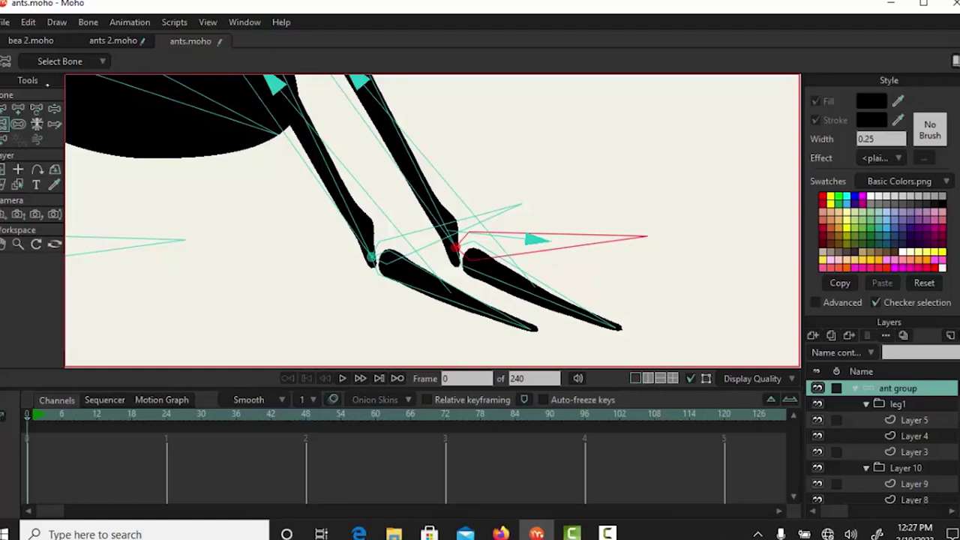
pyautogui.click(422, 255)
pyautogui.click(6, 124)
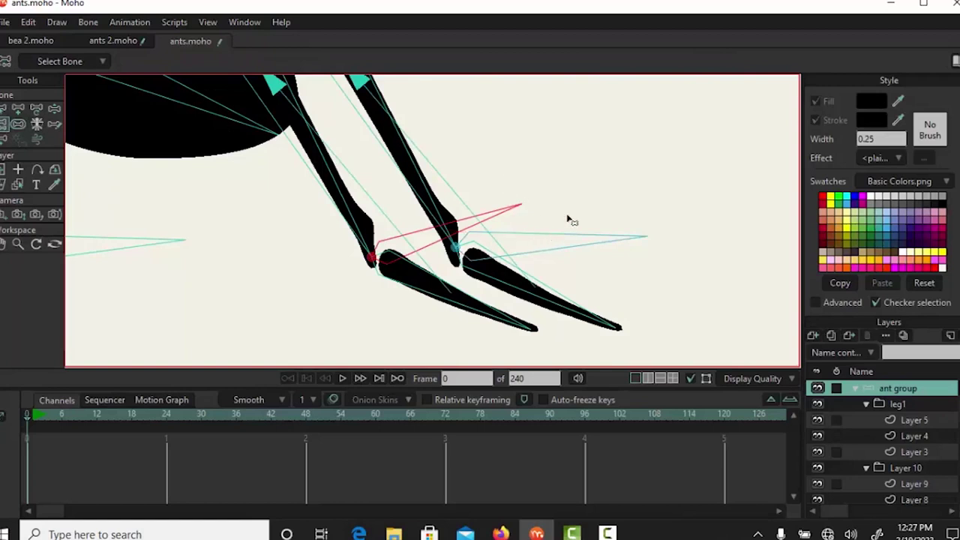
pyautogui.click(5, 109)
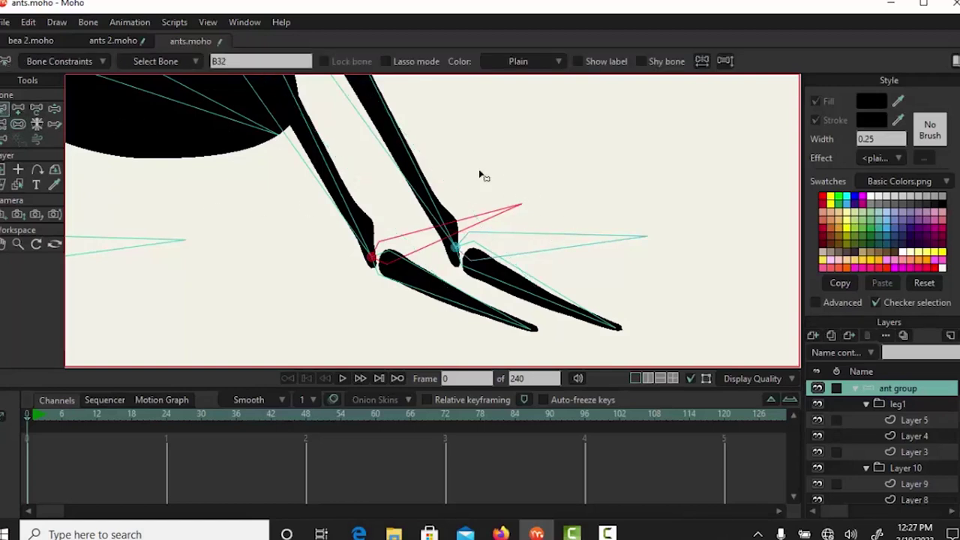
# Test moving the two rear ankle bones independently with the Manipulate Bones tool.
pyautogui.scroll(-3, 612, 212)
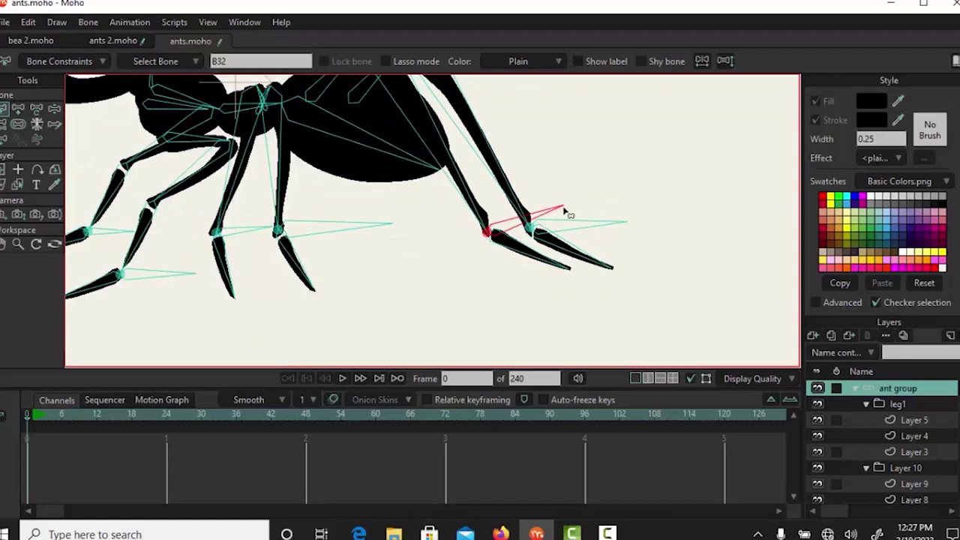
pyautogui.press('p')
pyautogui.moveTo(593, 220); pyautogui.dragTo(540, 219)
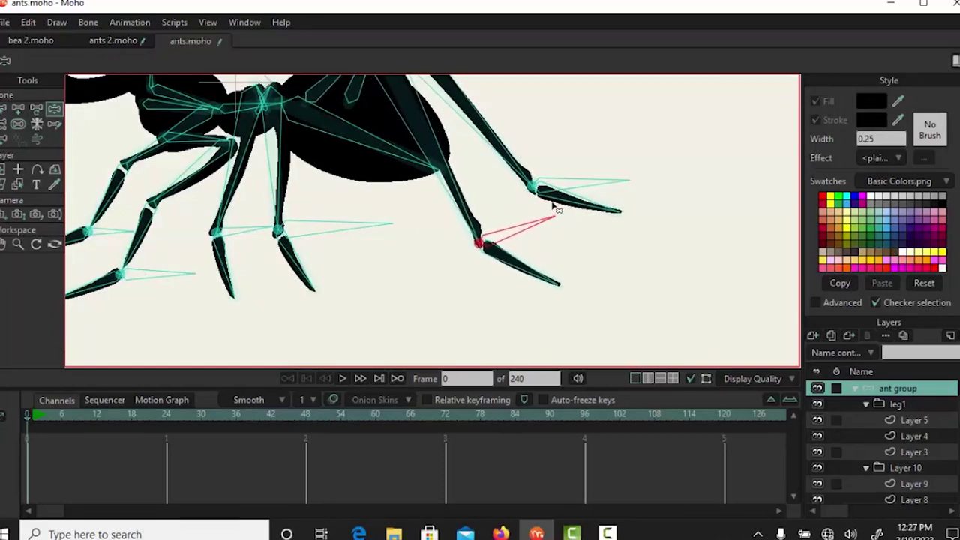
pyautogui.scroll(-3, 564, 210)
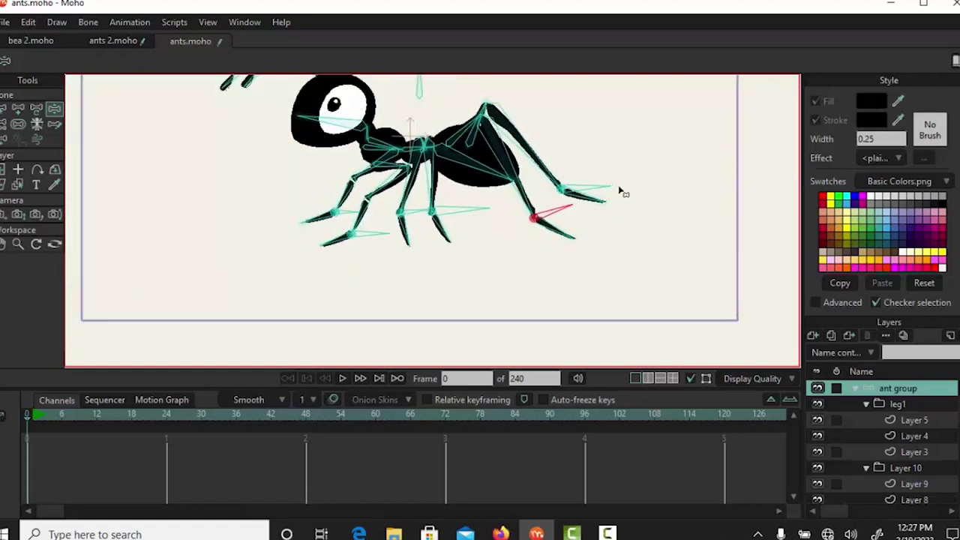
pyautogui.moveTo(621, 195); pyautogui.dragTo(583, 253)
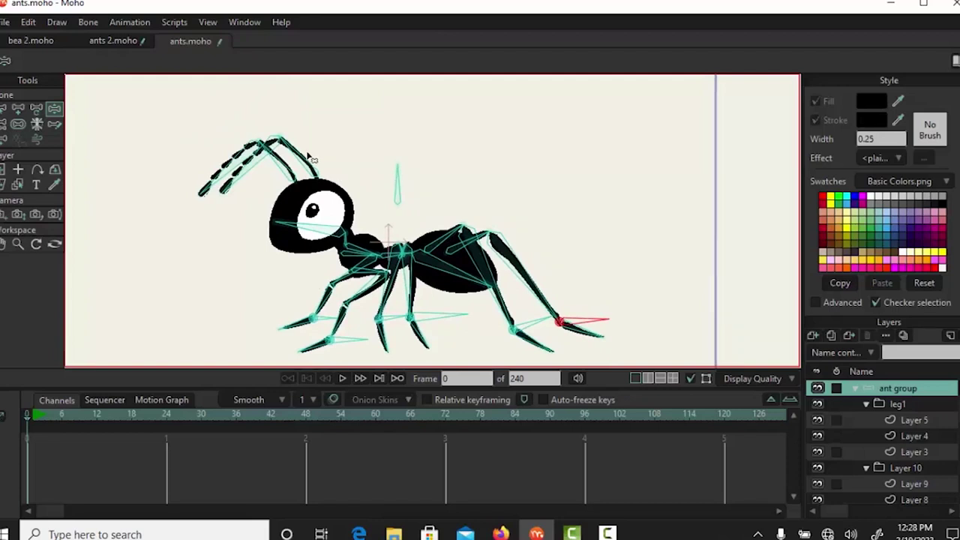
# Test an antenna bone and the whole-body control bone, play the timeline briefly and return to frame 0.
pyautogui.click(308, 154)
pyautogui.moveTo(307, 154); pyautogui.dragTo(282, 166)
pyautogui.moveTo(391, 178); pyautogui.dragTo(395, 177)
pyautogui.moveTo(395, 176)
pyautogui.mouseDown()
pyautogui.moveTo(396, 199)
pyautogui.moveTo(395, 176)
pyautogui.mouseUp()
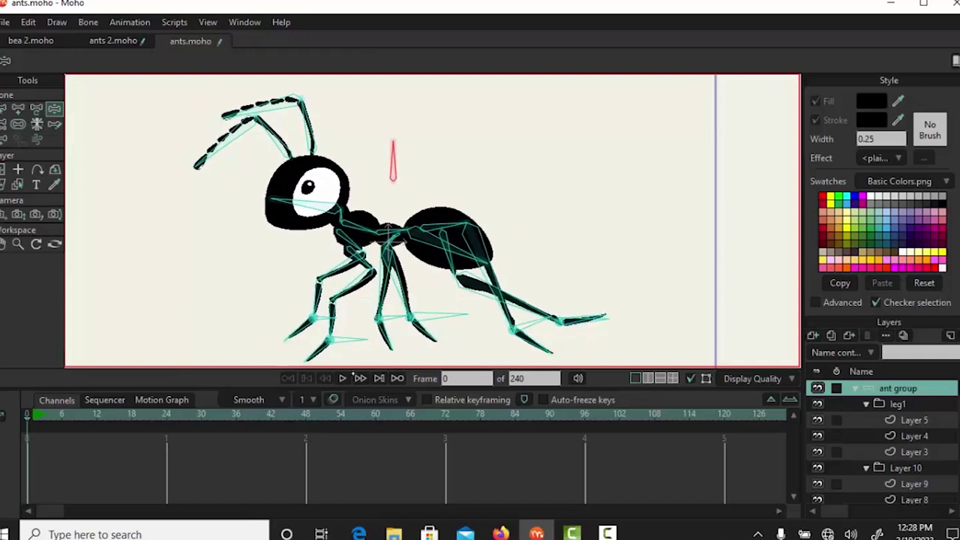
pyautogui.click(344, 379)
pyautogui.click(344, 379)
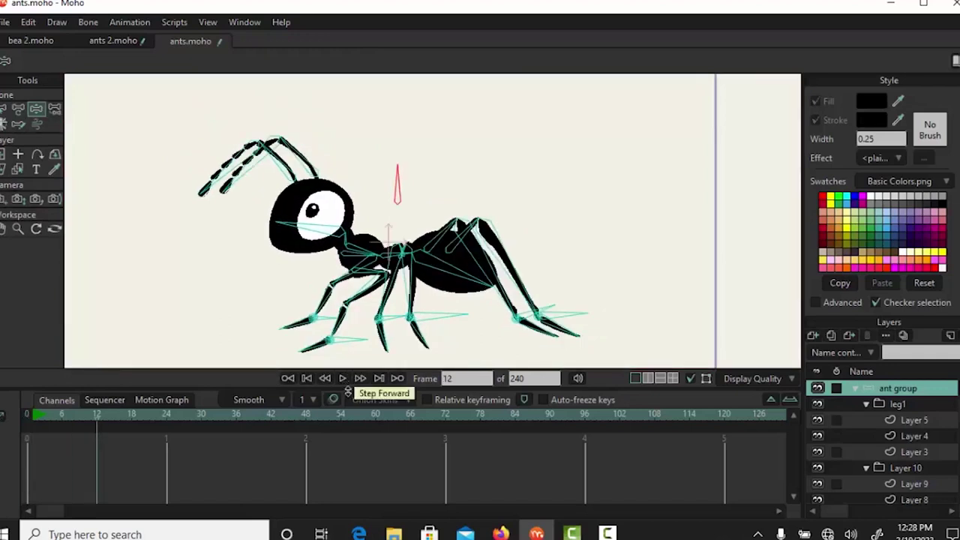
pyautogui.click(307, 379)
# Test the bones of the front foot, head, abdomen and thorax, and the whole-body control bone.
pyautogui.click(347, 284)
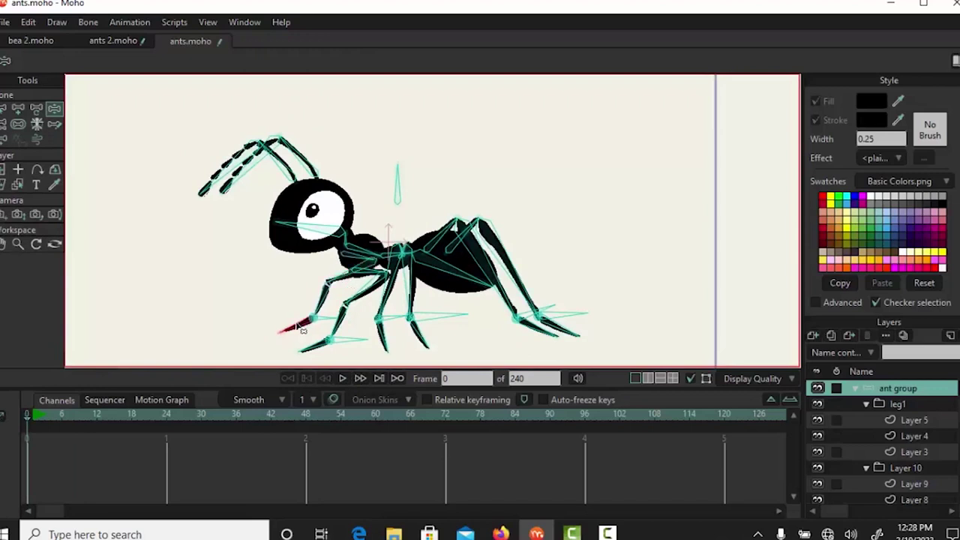
pyautogui.moveTo(306, 222); pyautogui.dragTo(293, 234)
pyautogui.moveTo(453, 275); pyautogui.dragTo(446, 253)
pyautogui.click(395, 257)
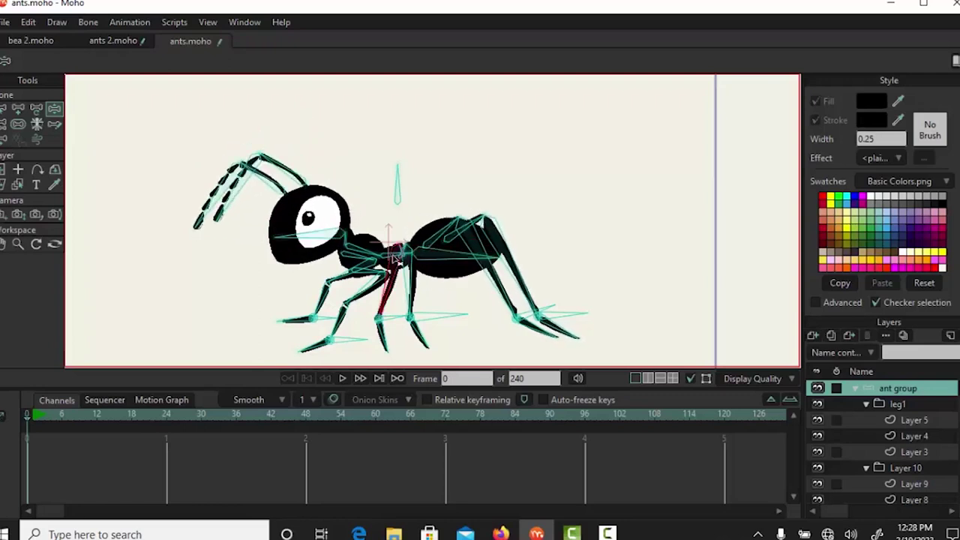
pyautogui.click(387, 258)
pyautogui.moveTo(388, 258); pyautogui.dragTo(363, 252)
pyautogui.click(360, 254)
pyautogui.moveTo(400, 185); pyautogui.dragTo(403, 188)
# Try moving the whole-body control bone at frame 10, delete the keyframes and return to frame 0.
pyautogui.click(360, 378)
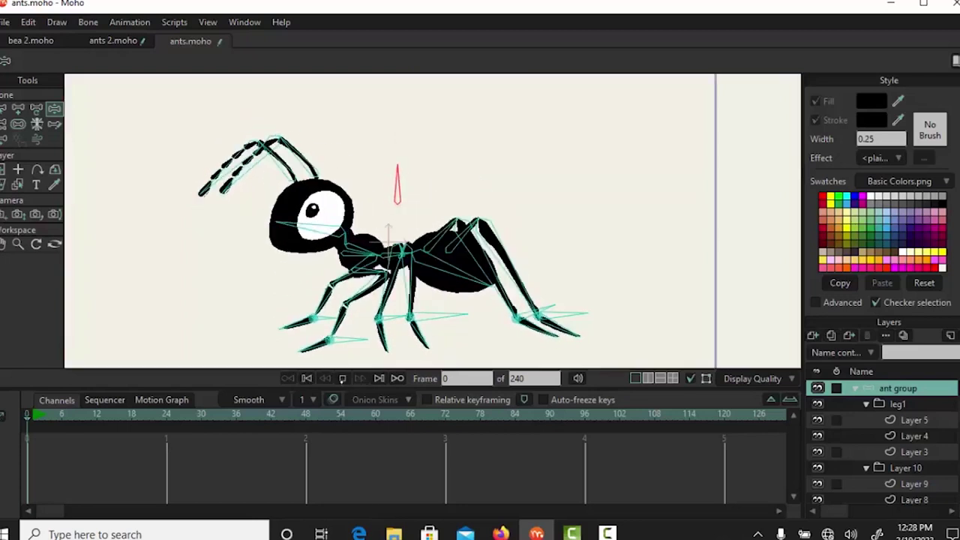
pyautogui.click(343, 378)
pyautogui.moveTo(395, 174); pyautogui.dragTo(396, 174)
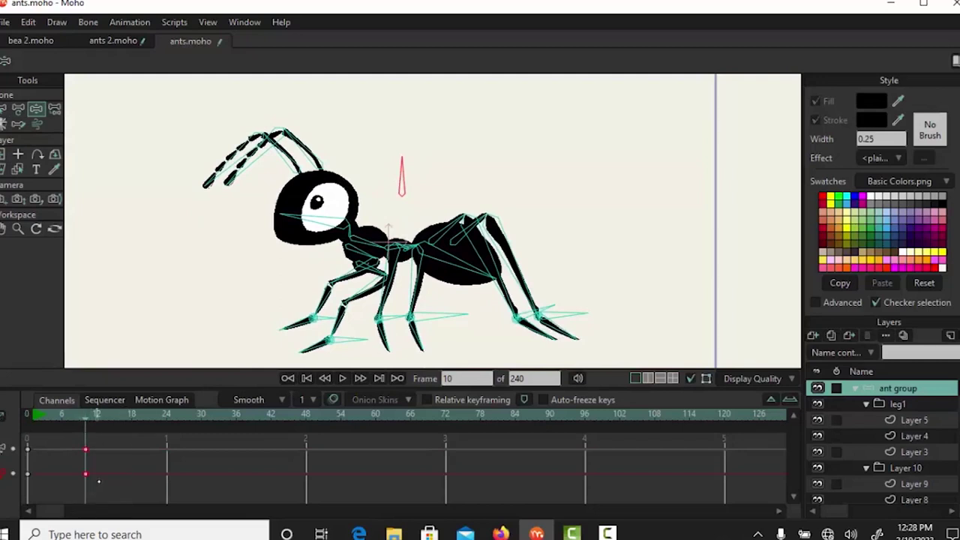
pyautogui.press('Delete')
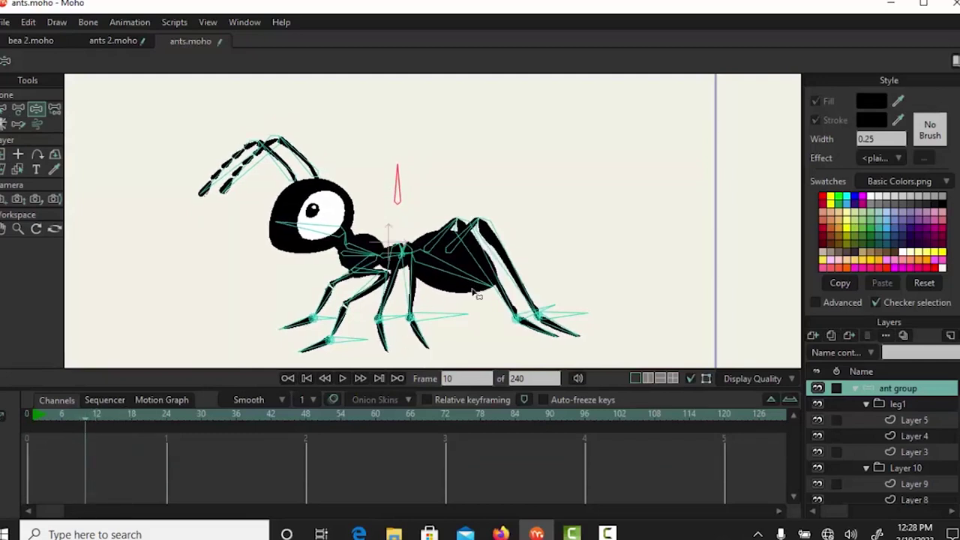
pyautogui.click(316, 382)
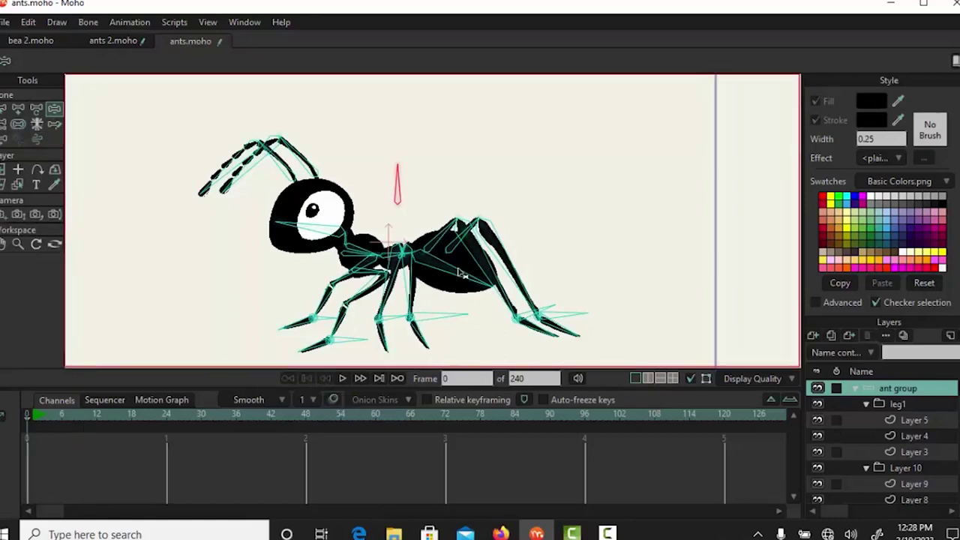
# Switch to the ants 2.moho document and test its whole-body control bone and abdomen bone.
pyautogui.moveTo(608, 534)
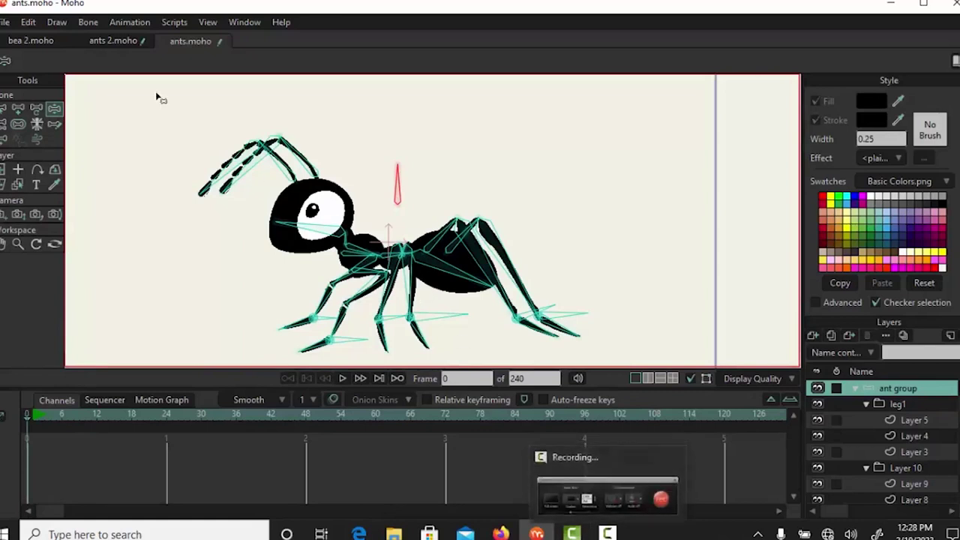
pyautogui.click(120, 42)
pyautogui.moveTo(469, 192); pyautogui.dragTo(472, 192)
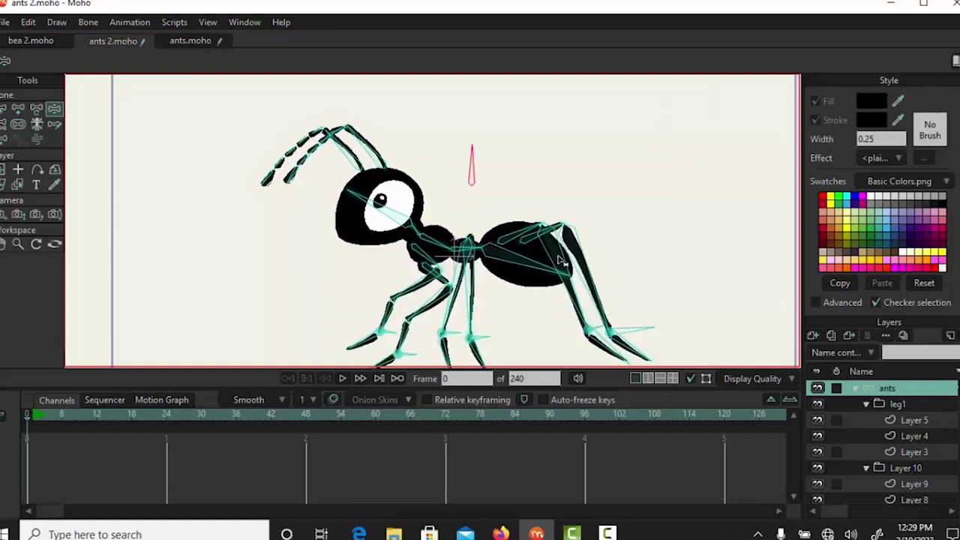
pyautogui.click(534, 258)
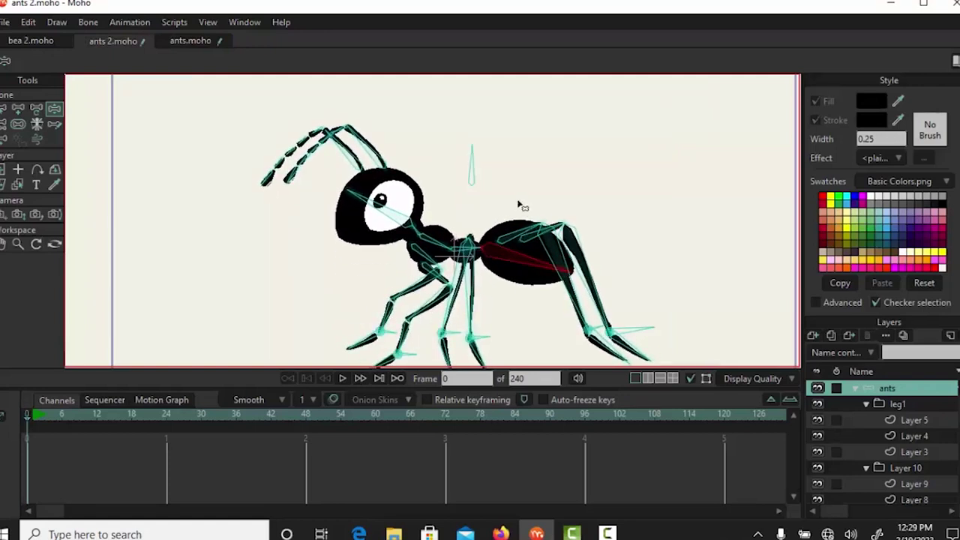
pyautogui.click(608, 533)
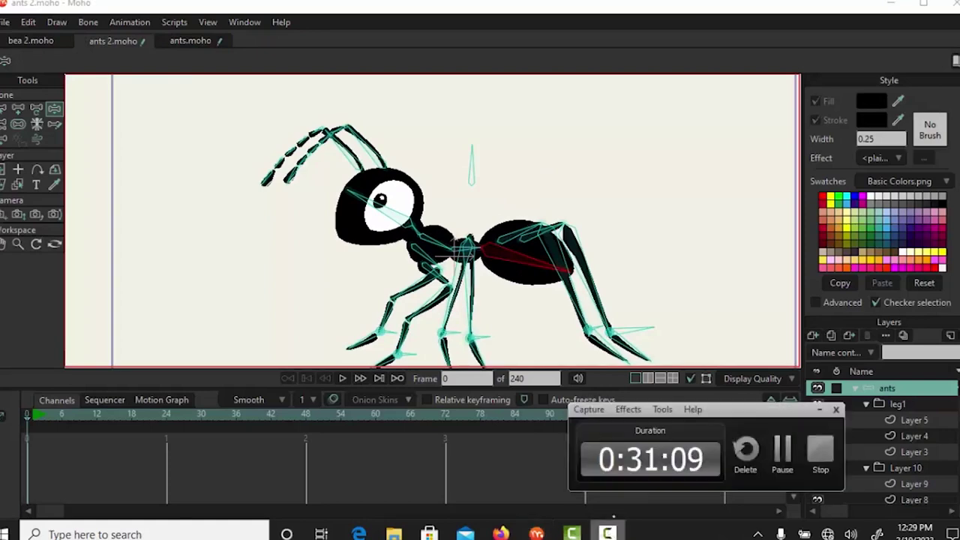